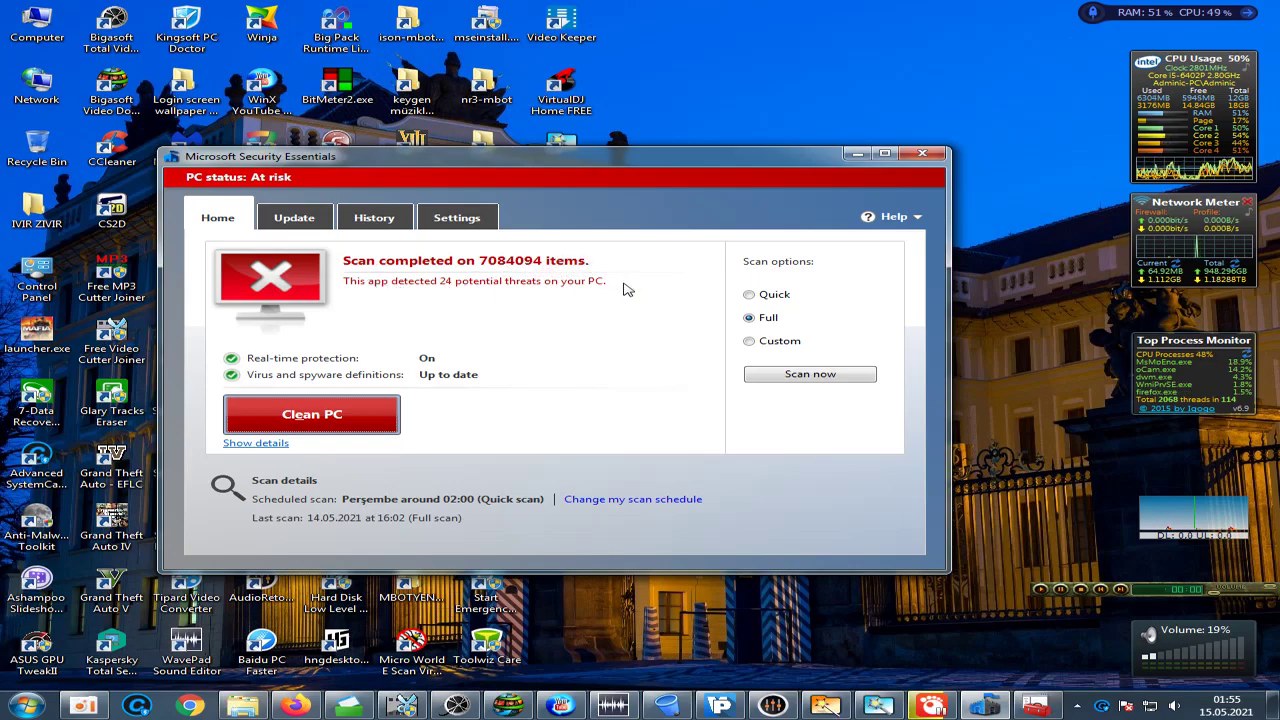
- Open the scan's potential threat details and expand the full information for HackTool:Win32/PwCrack
{"action": "left_click", "coordinate": [270, 443]}
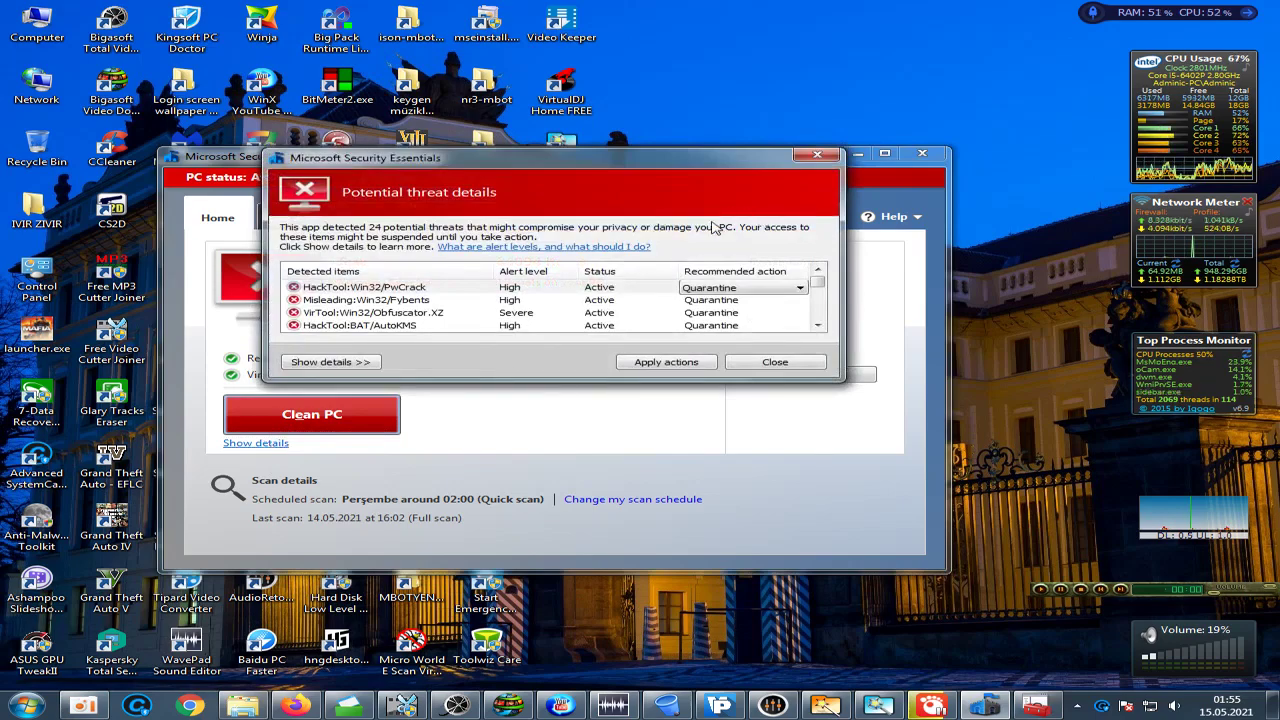
{"action": "left_click", "coordinate": [393, 289]}
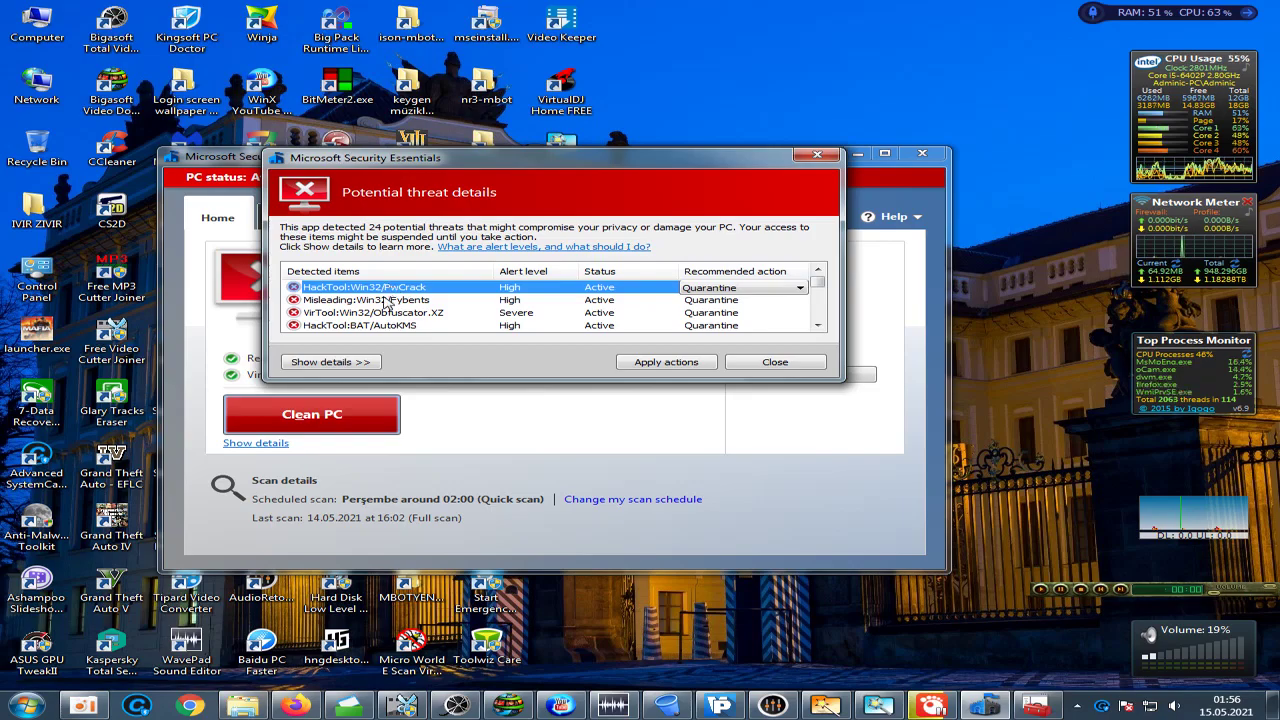
{"action": "left_click", "coordinate": [330, 361]}
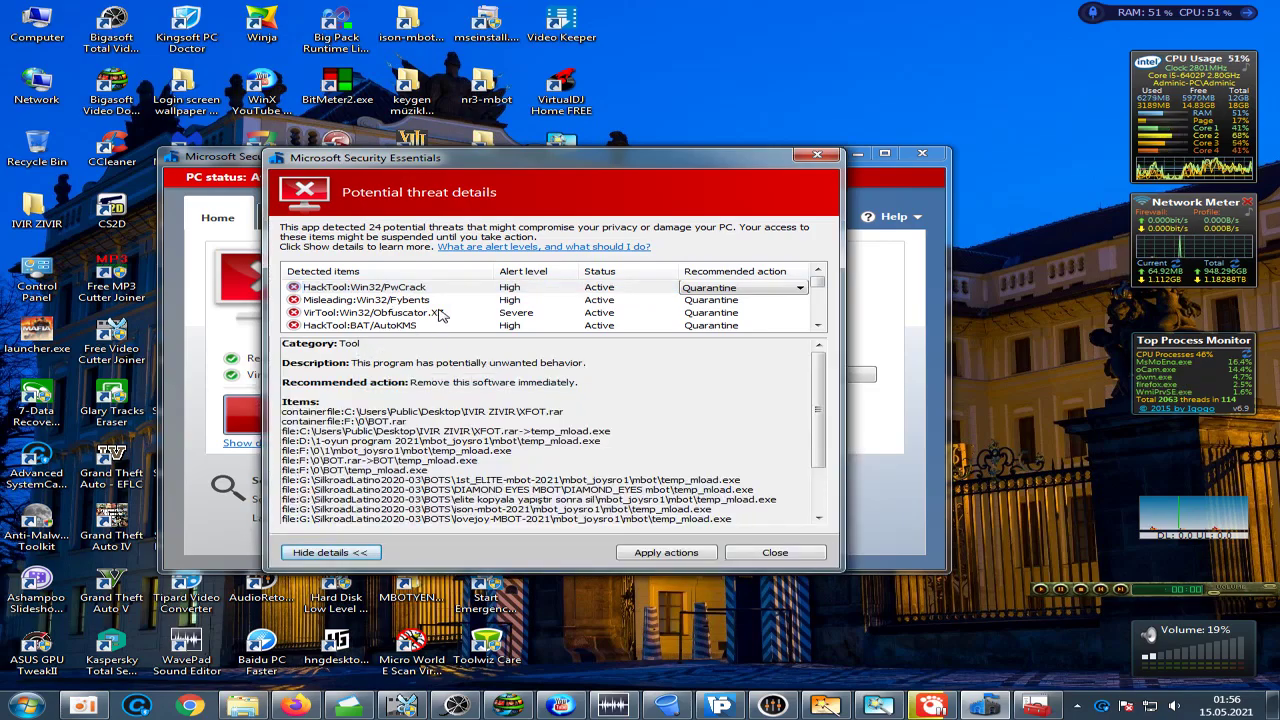
- Examine the file paths listed under HackTool:Win32/PwCrack through to the end, highlighting the temp_mload.exe entries
{"action": "left_click_drag", "start_coordinate": [603, 441], "coordinate": [391, 441]}
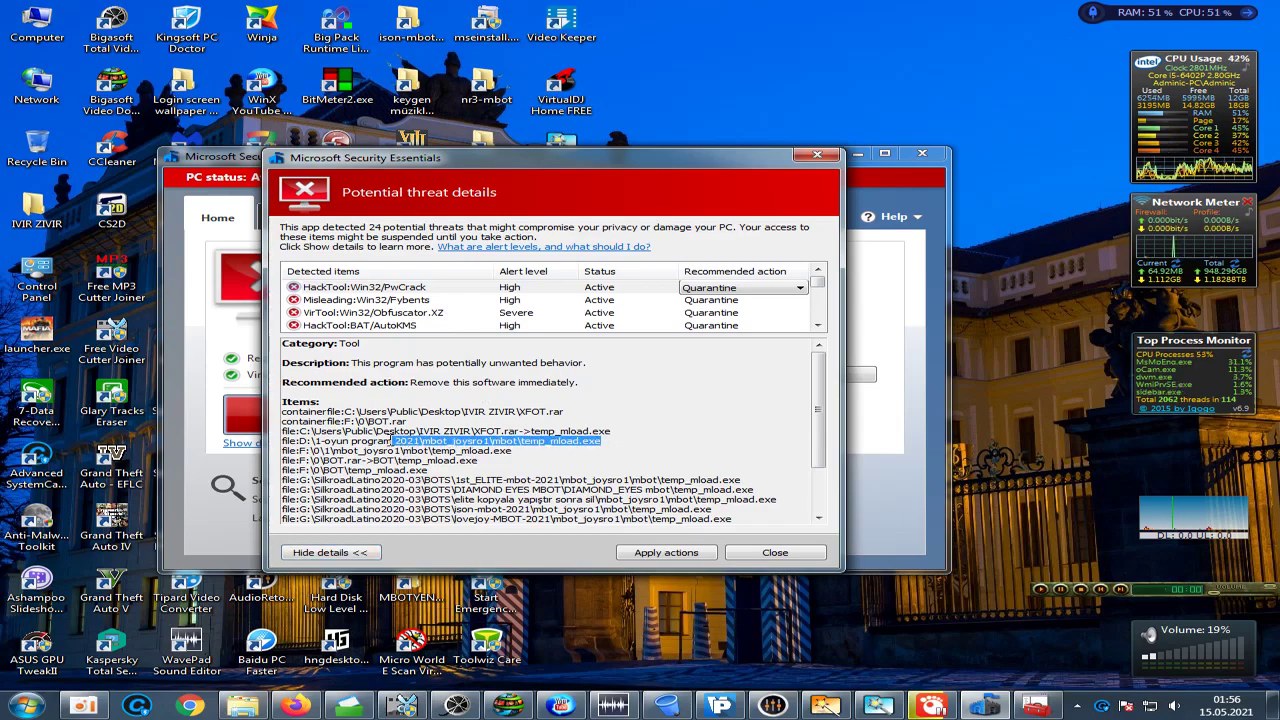
{"action": "left_click_drag", "start_coordinate": [612, 431], "coordinate": [472, 431]}
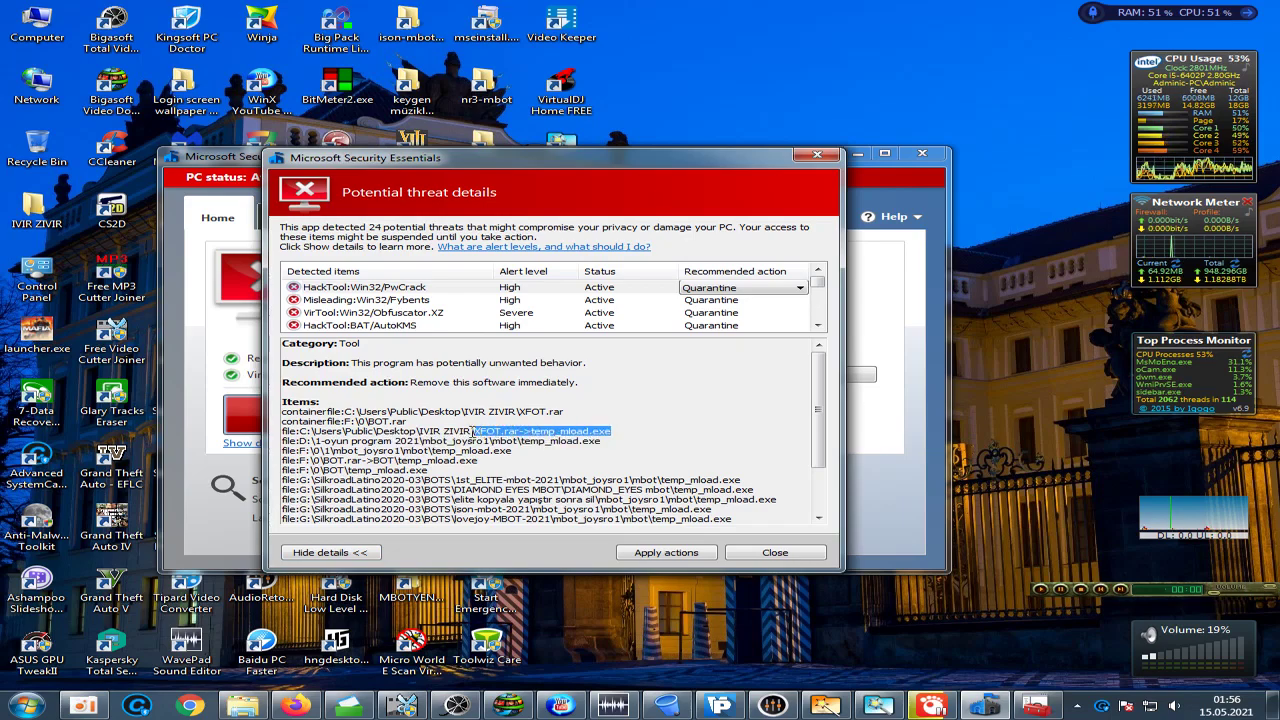
{"action": "left_click_drag", "start_coordinate": [742, 480], "coordinate": [622, 481]}
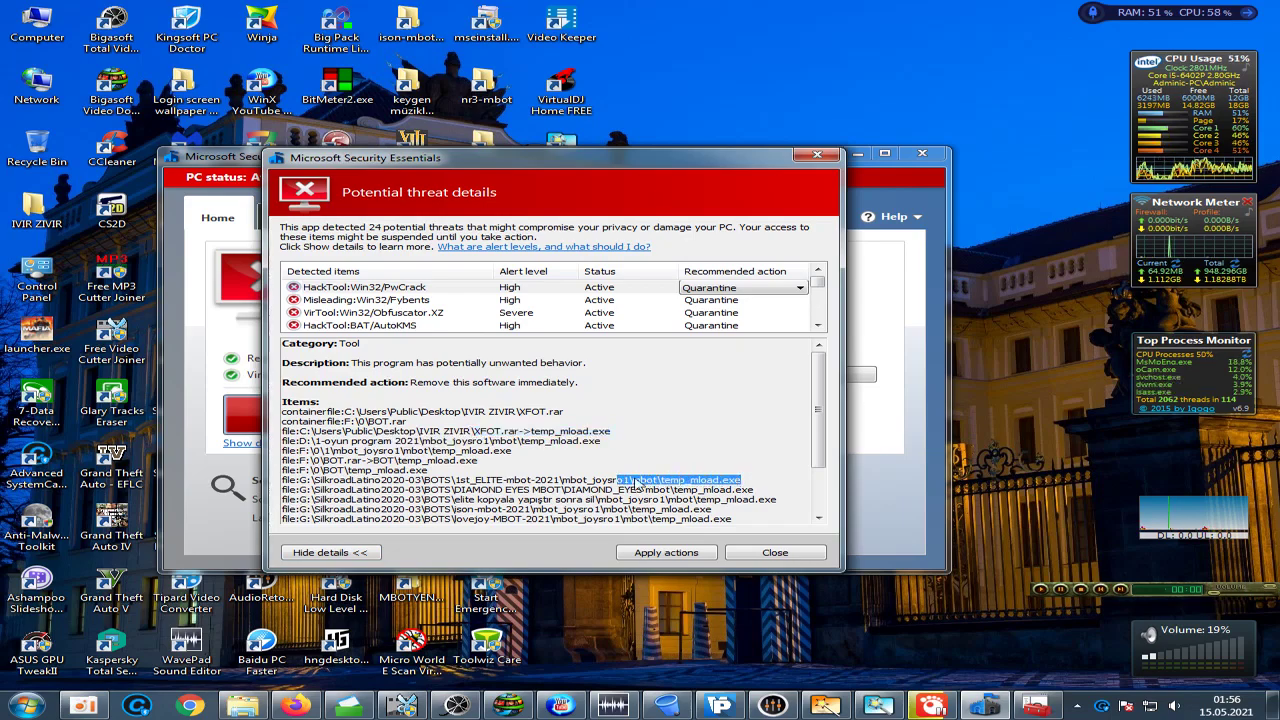
{"action": "left_click", "coordinate": [768, 487]}
{"action": "left_click_drag", "start_coordinate": [768, 487], "coordinate": [655, 490]}
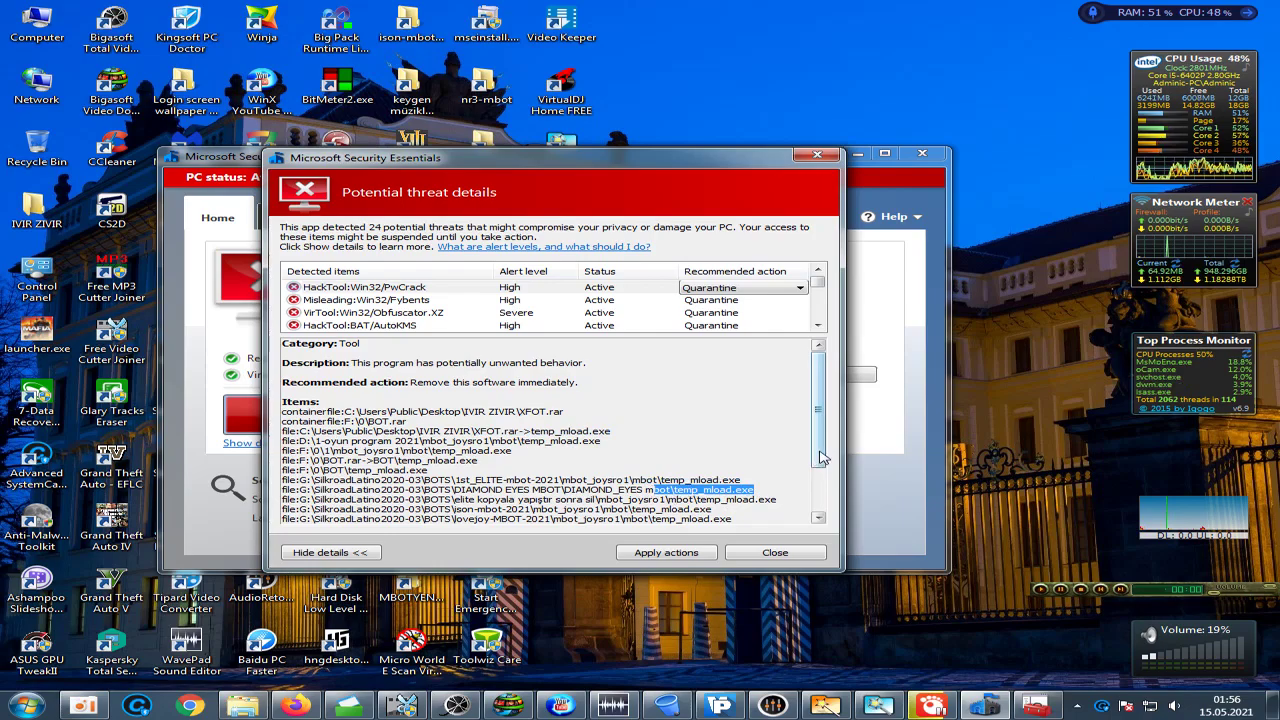
{"action": "left_click", "coordinate": [818, 516]}
{"action": "left_click_drag", "start_coordinate": [712, 500], "coordinate": [530, 451]}
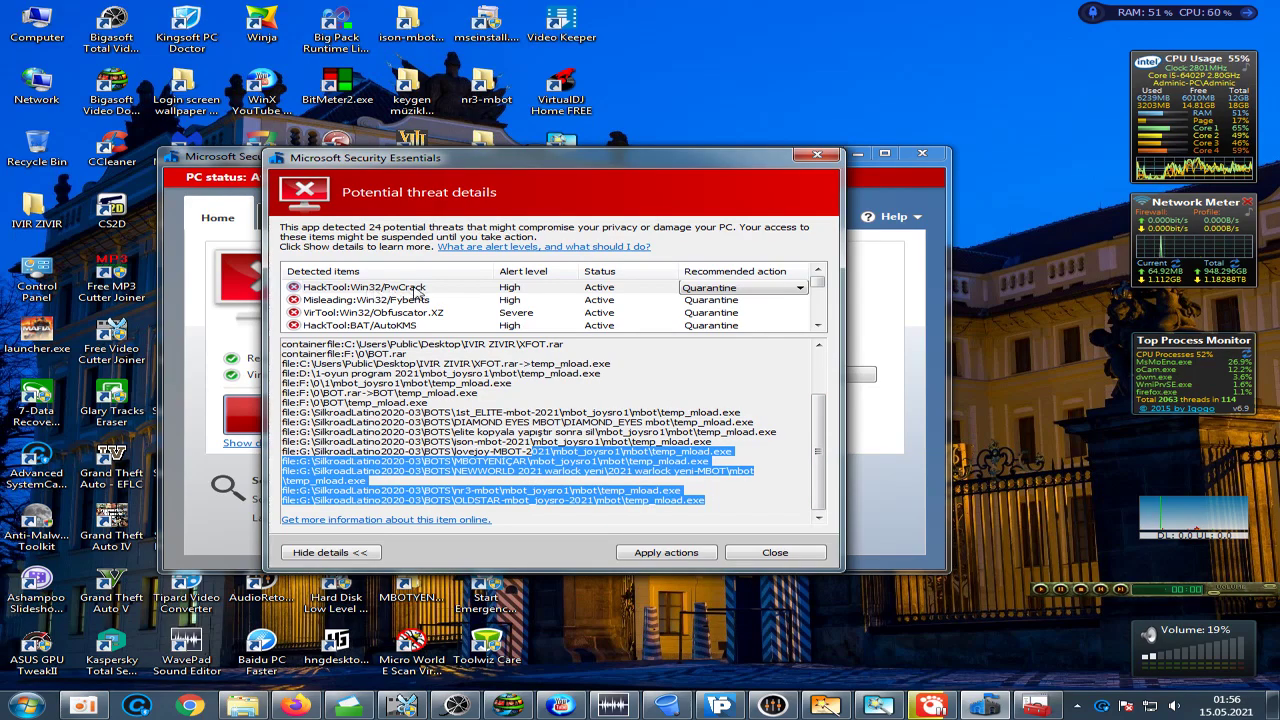
- Review the category, recommended action and affected file of Misleading:Win32/Fybents
{"action": "left_click", "coordinate": [384, 303]}
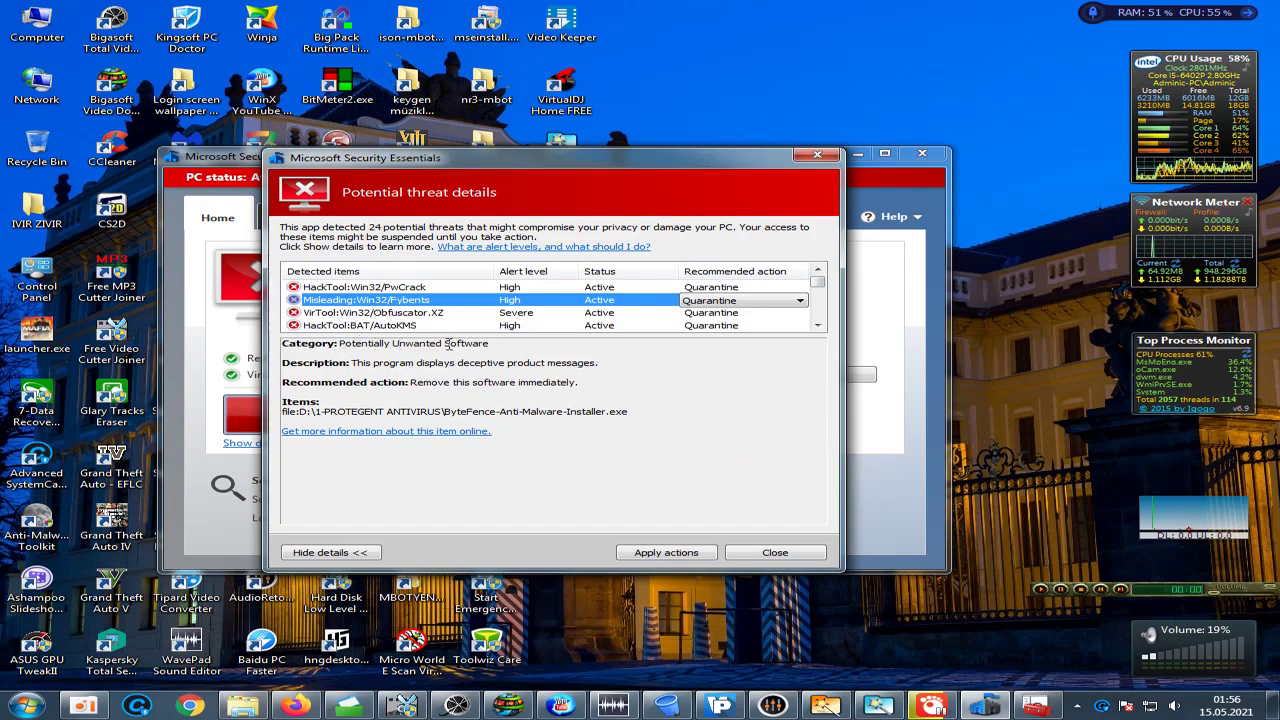
{"action": "left_click_drag", "start_coordinate": [490, 343], "coordinate": [333, 345]}
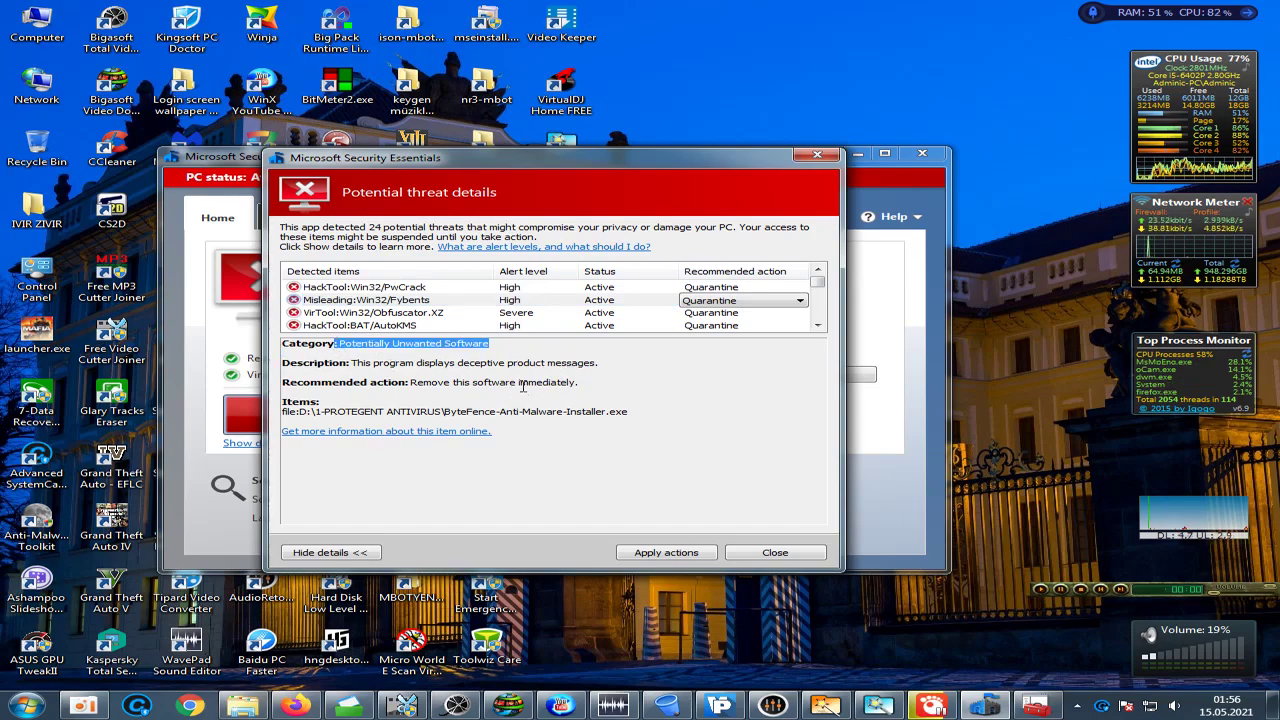
{"action": "left_click_drag", "start_coordinate": [580, 382], "coordinate": [418, 384]}
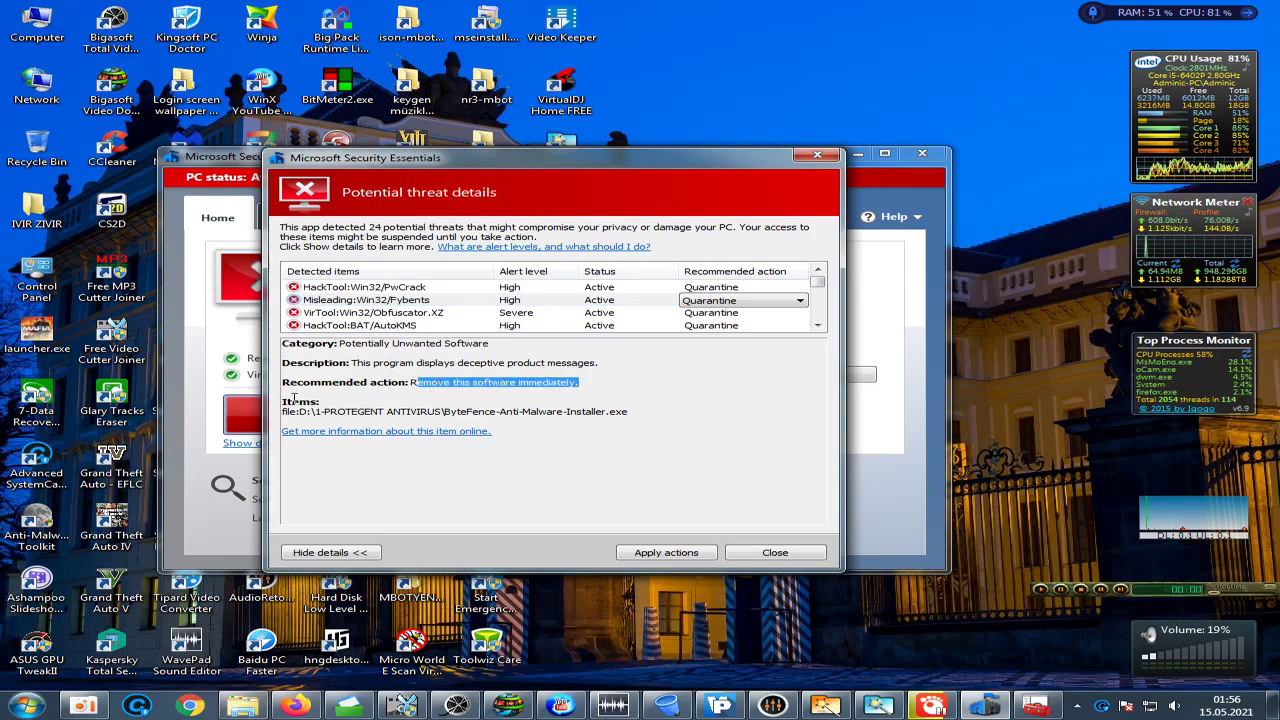
{"action": "left_click_drag", "start_coordinate": [322, 412], "coordinate": [644, 415]}
- Return to HackTool:Win32/PwCrack and read its category and description
{"action": "left_click", "coordinate": [414, 289]}
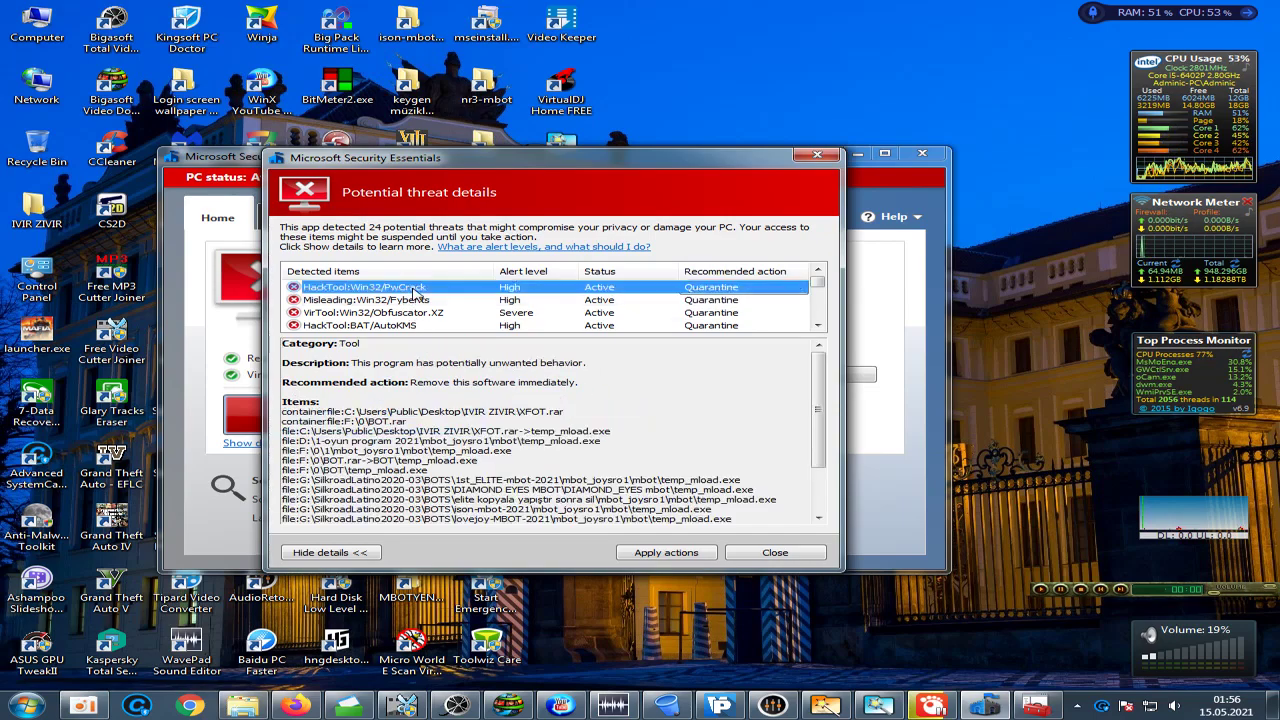
{"action": "left_click", "coordinate": [372, 344]}
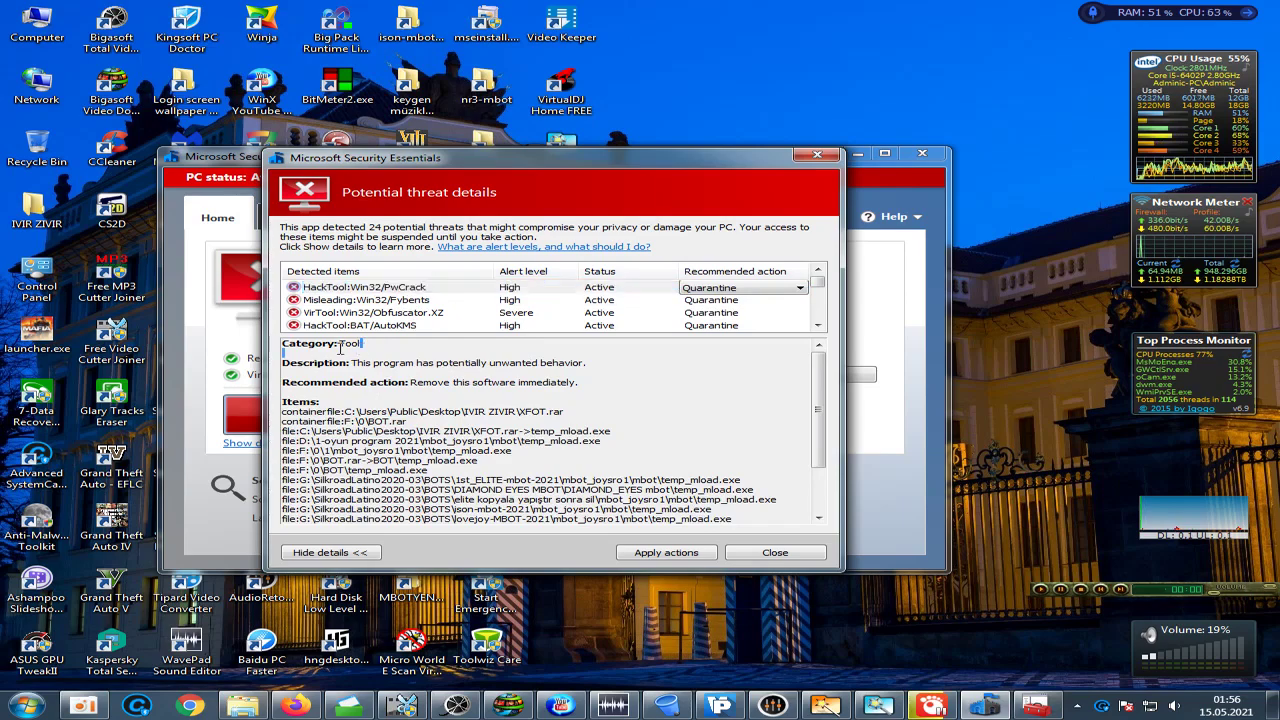
{"action": "left_click_drag", "start_coordinate": [358, 363], "coordinate": [402, 362]}
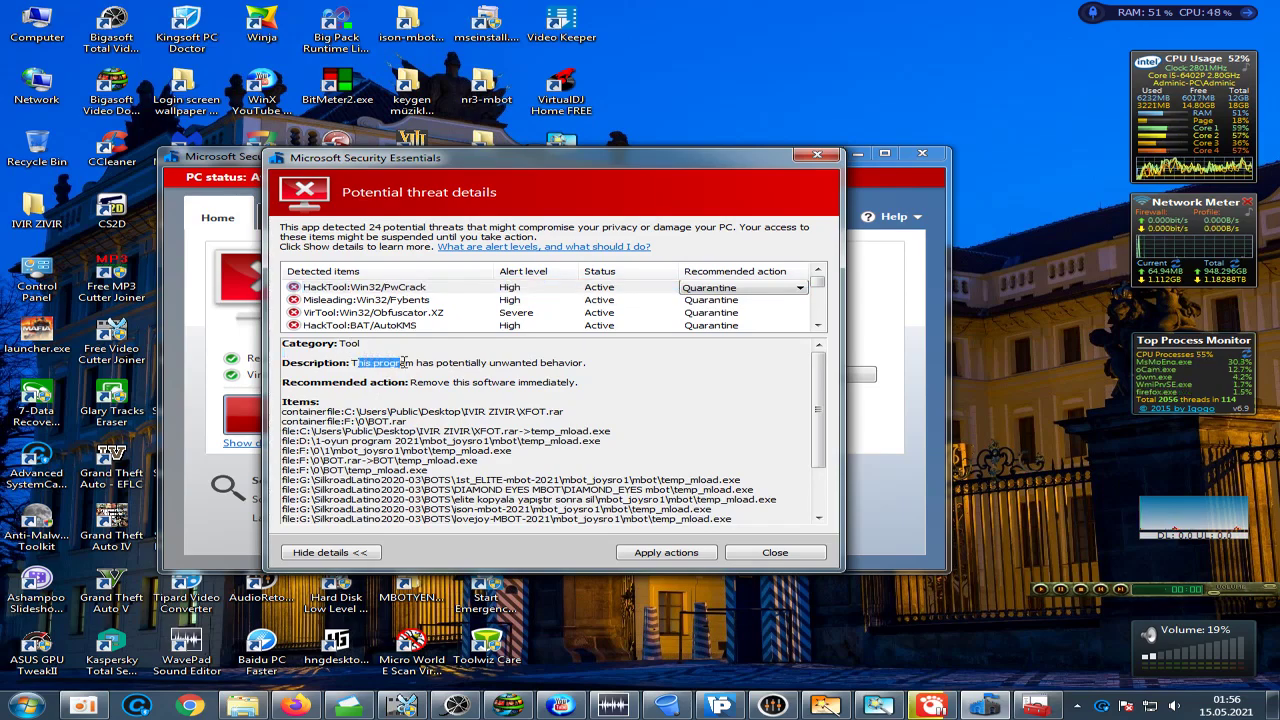
{"action": "left_click_drag", "start_coordinate": [620, 370], "coordinate": [352, 364]}
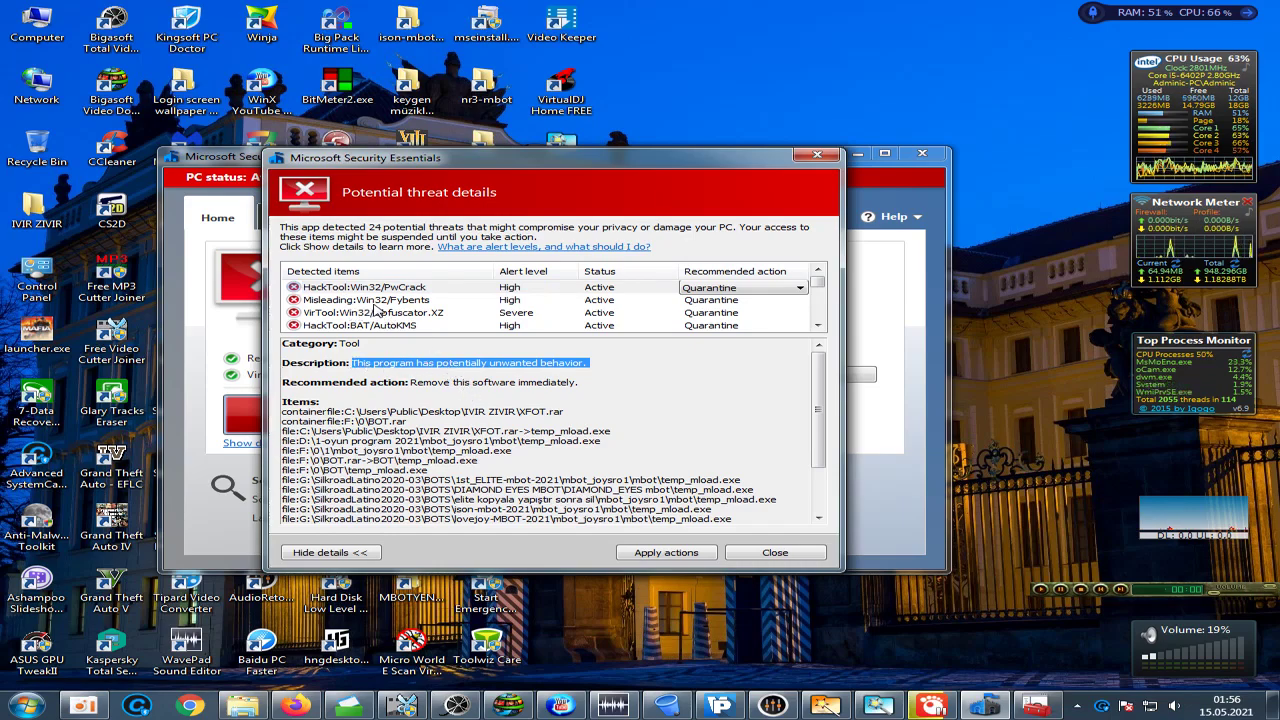
- Review the category, recommended action and affected file path of VirTool:Win32/Obfuscator.XZ
{"action": "left_click", "coordinate": [372, 313]}
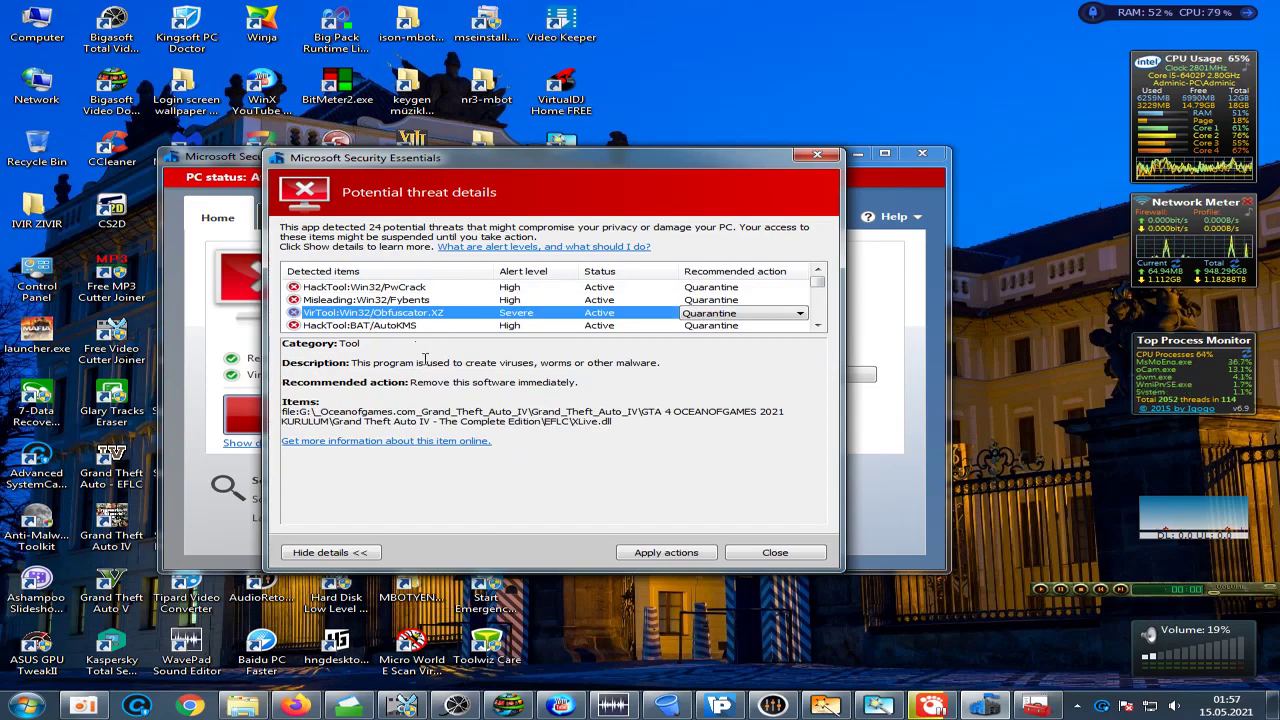
{"action": "left_click_drag", "start_coordinate": [372, 344], "coordinate": [433, 379]}
{"action": "left_click", "coordinate": [608, 383]}
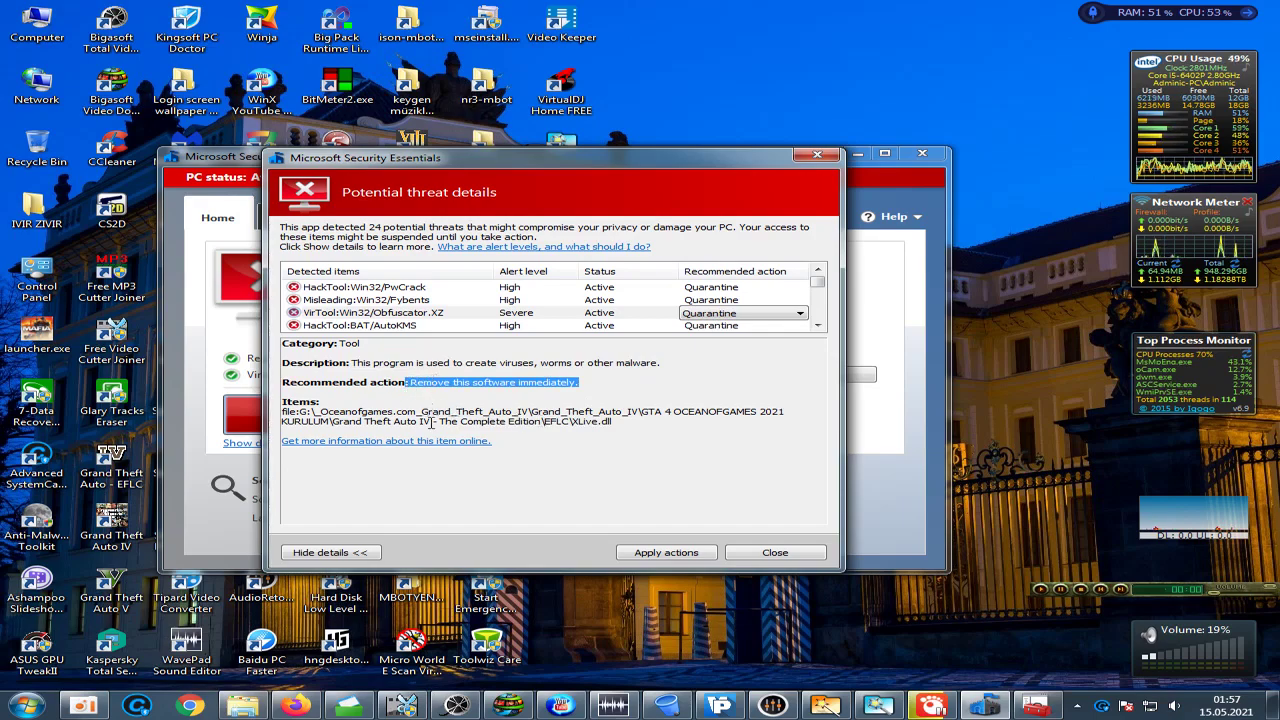
{"action": "left_click_drag", "start_coordinate": [334, 421], "coordinate": [563, 425]}
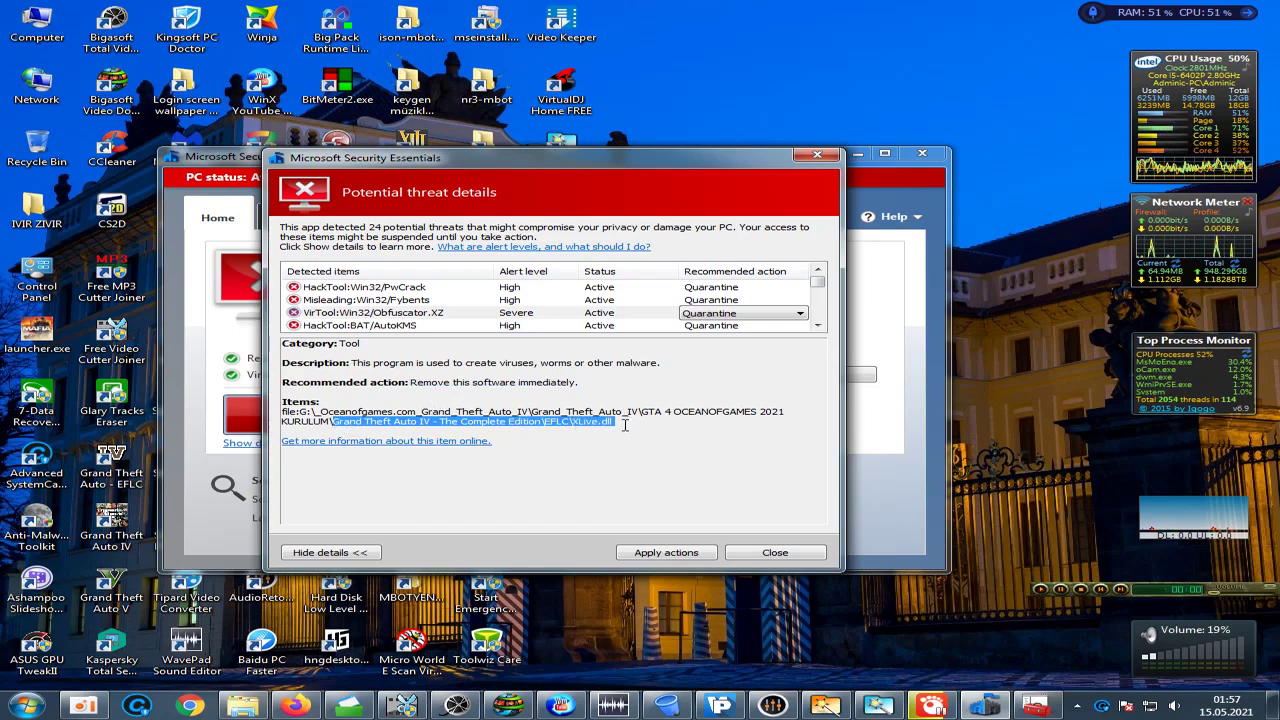
- Review the category, description, recommended action and listed files of HackTool:BAT/AutoKMS
{"action": "left_click", "coordinate": [418, 327]}
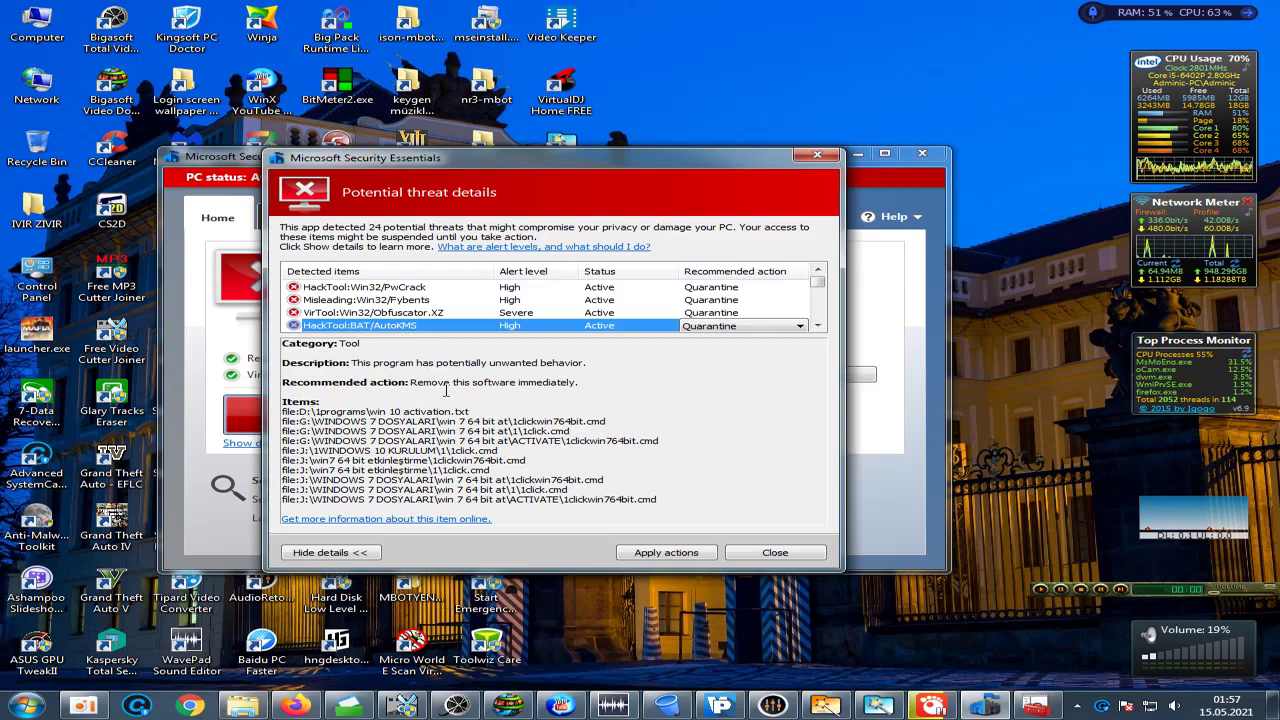
{"action": "left_click_drag", "start_coordinate": [341, 345], "coordinate": [380, 352]}
{"action": "left_click_drag", "start_coordinate": [608, 367], "coordinate": [376, 365]}
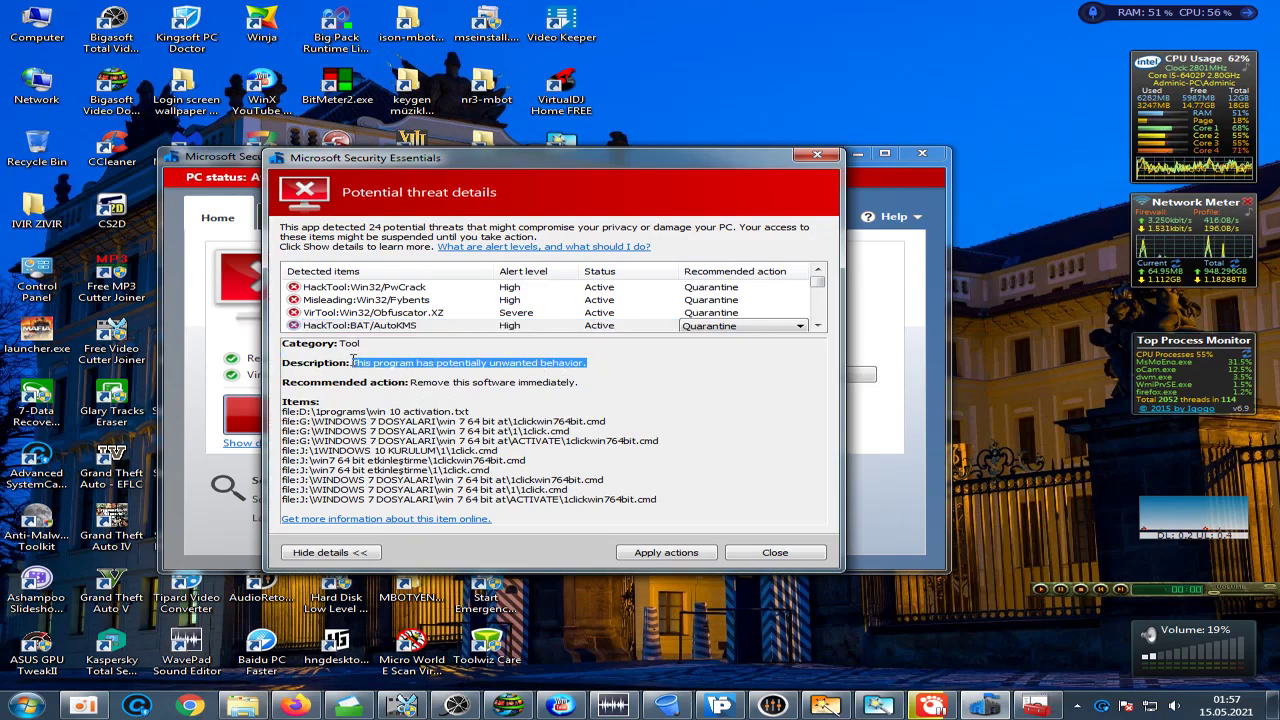
{"action": "left_click_drag", "start_coordinate": [582, 384], "coordinate": [369, 412]}
{"action": "left_click_drag", "start_coordinate": [622, 420], "coordinate": [549, 422]}
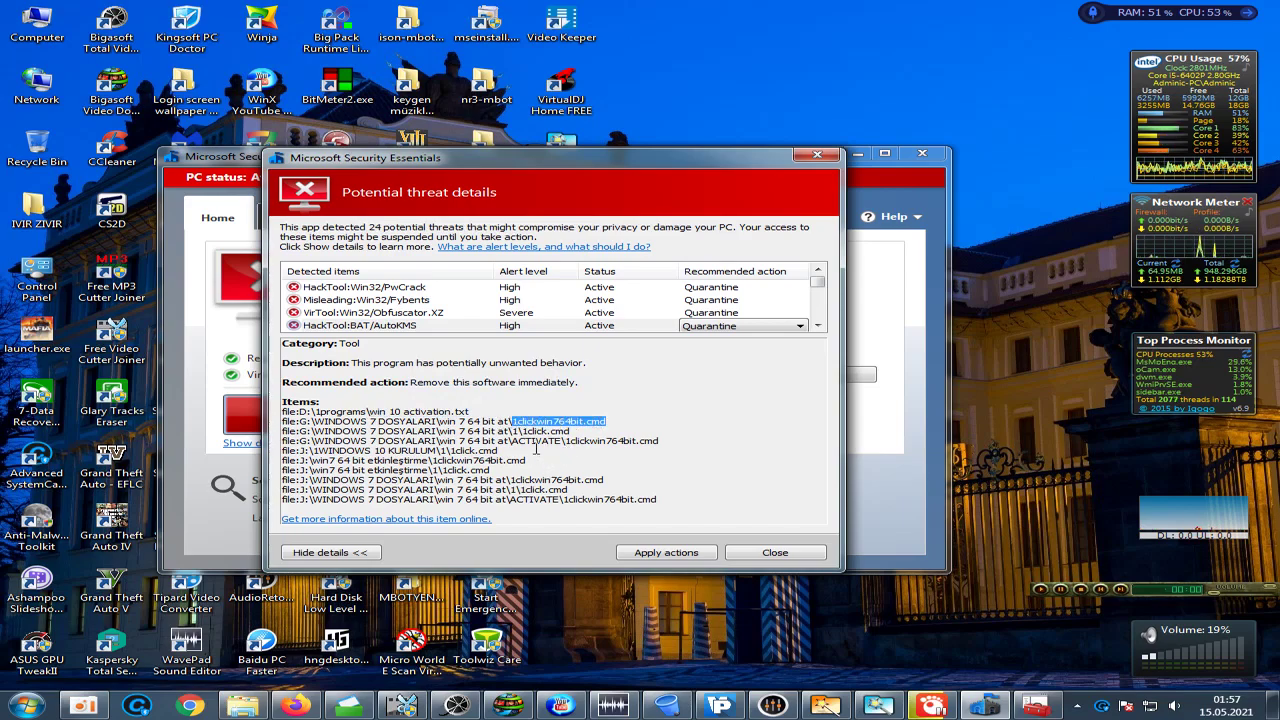
- Show the details of Virus:DOS/EICAR_Test_File further down the list of detected items
{"action": "left_click", "coordinate": [818, 326]}
{"action": "left_click", "coordinate": [818, 326]}
{"action": "left_click", "coordinate": [818, 326]}
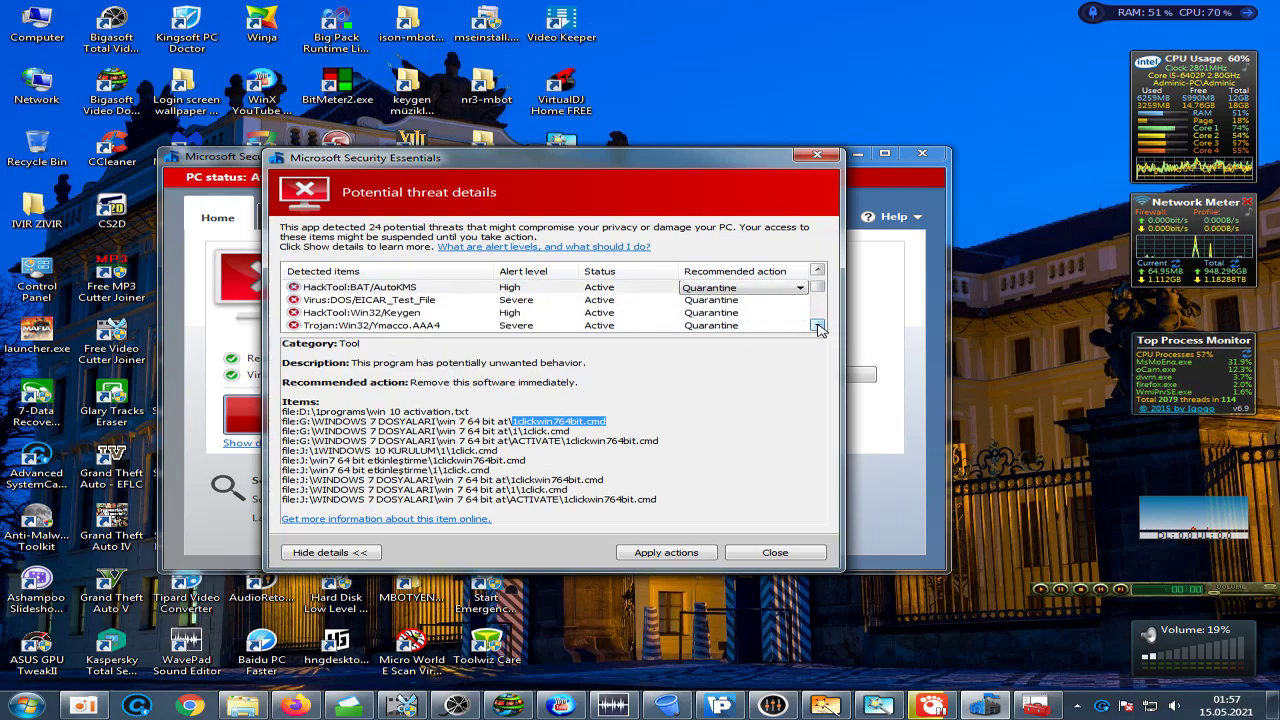
{"action": "left_click", "coordinate": [818, 326]}
{"action": "left_click", "coordinate": [470, 289]}
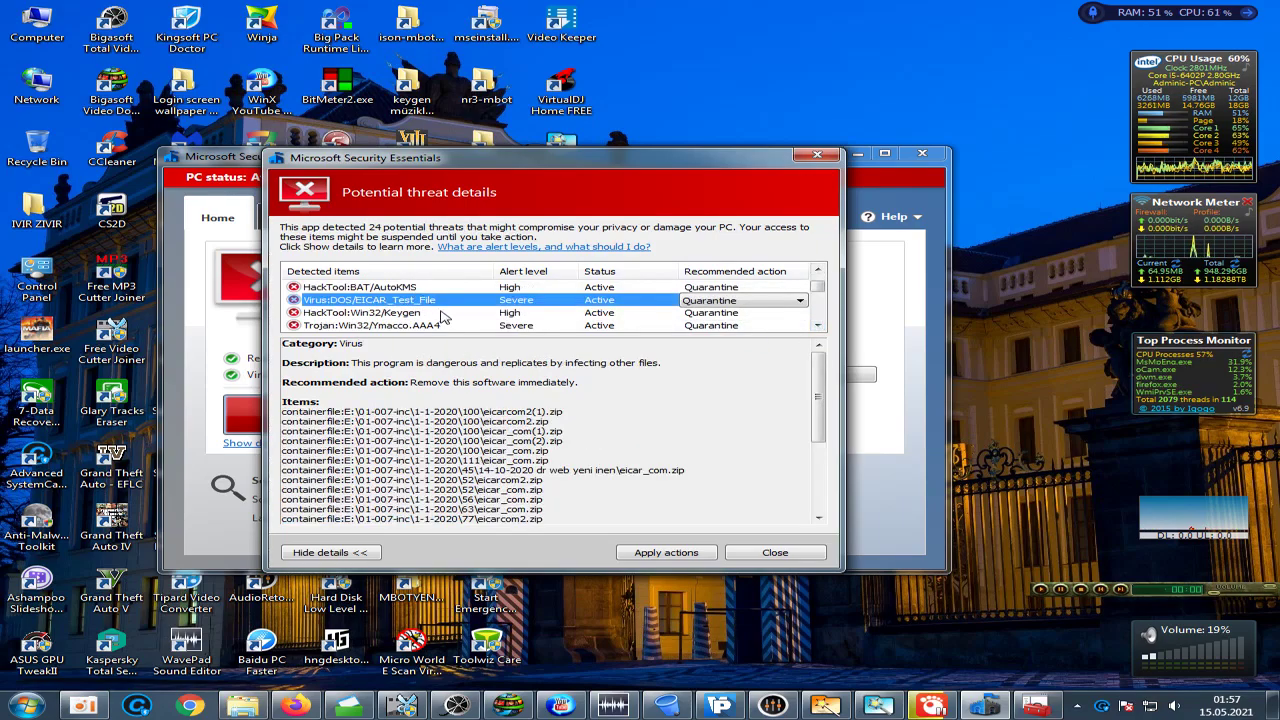
- Go back over the details of VirTool:Win32/Obfuscator.XZ and HackTool:BAT/AutoKMS
{"action": "left_click", "coordinate": [818, 270]}
{"action": "left_click", "coordinate": [408, 289]}
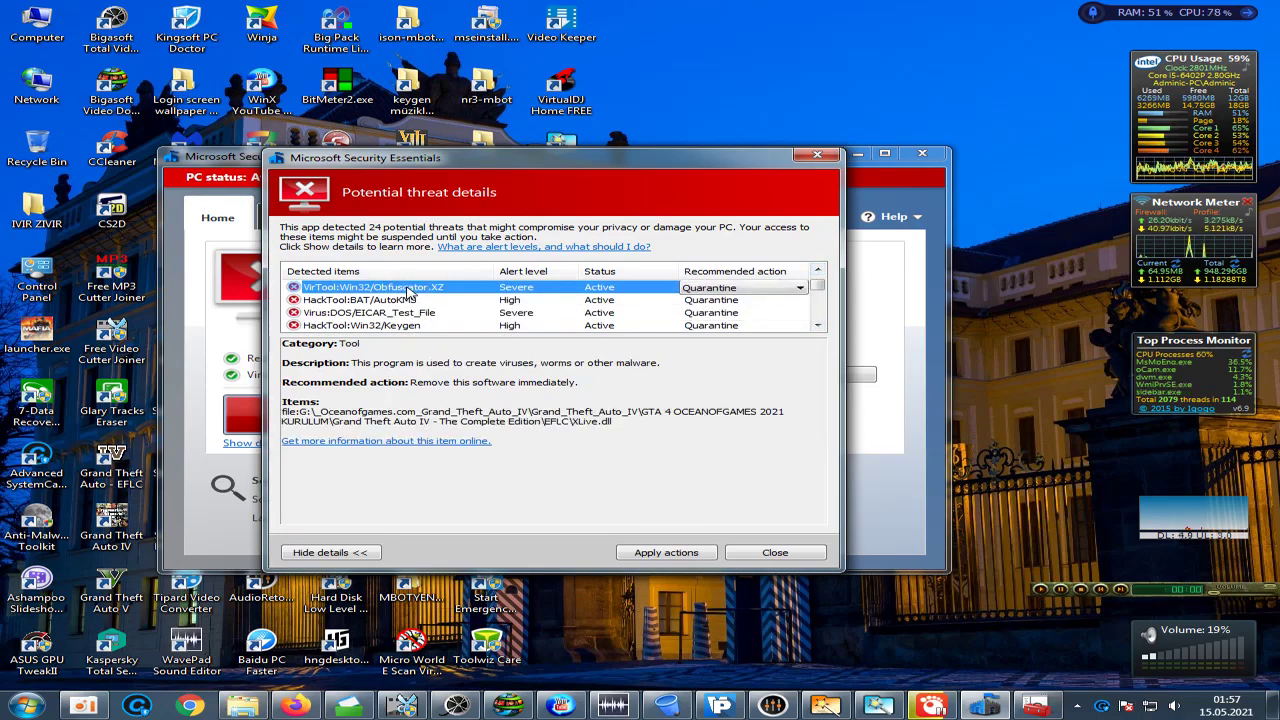
{"action": "left_click", "coordinate": [405, 300]}
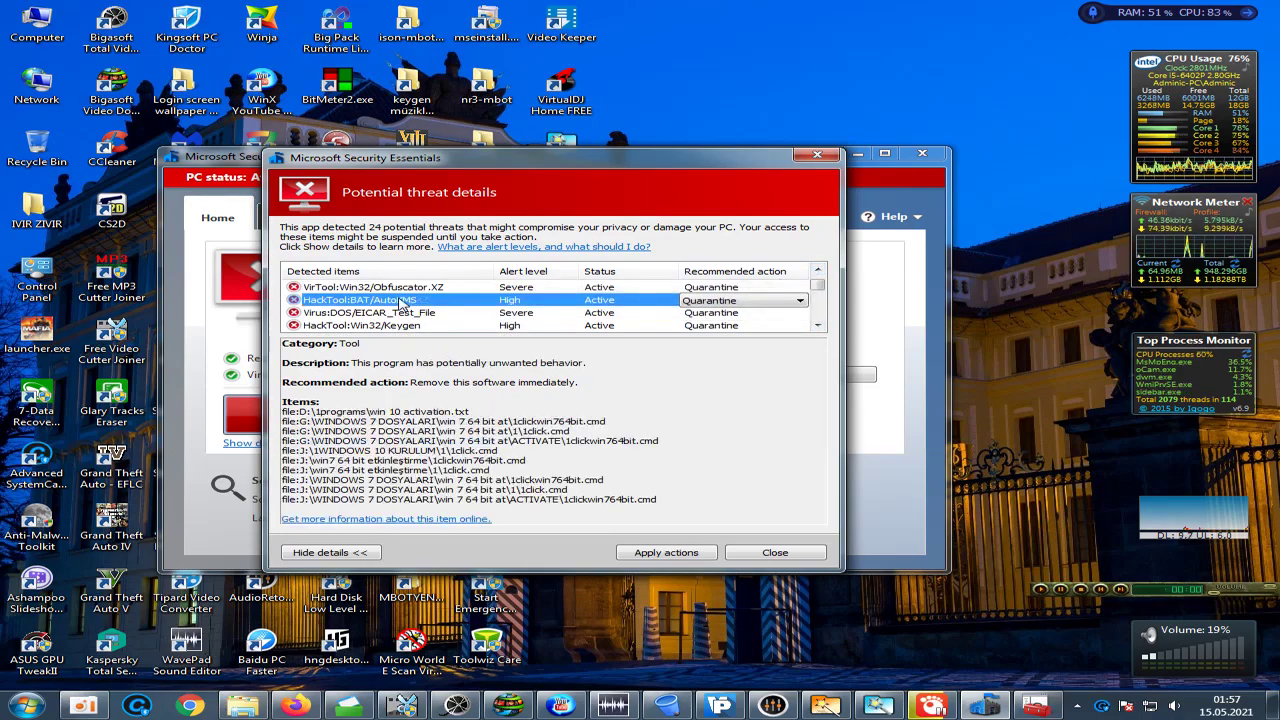
- Examine the complete file list of Virus:DOS/EICAR_Test_File down to its last entry
{"action": "left_click", "coordinate": [405, 313]}
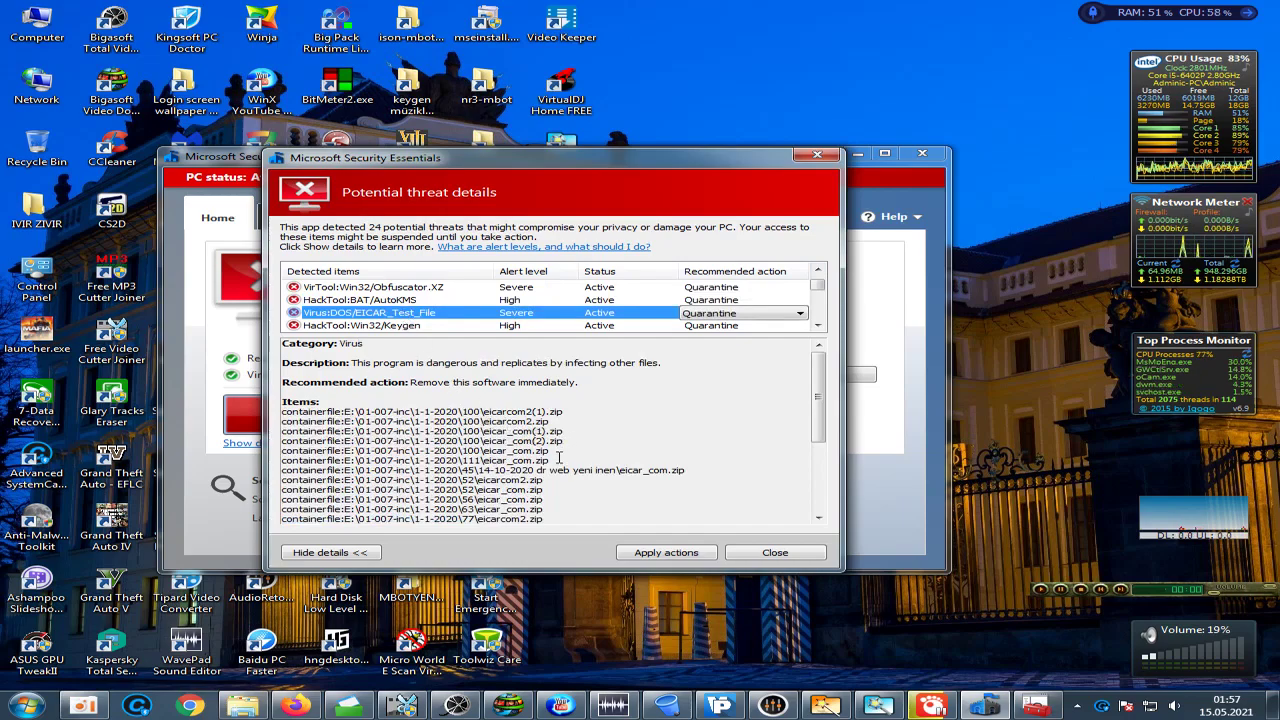
{"action": "left_click_drag", "start_coordinate": [822, 418], "coordinate": [822, 488]}
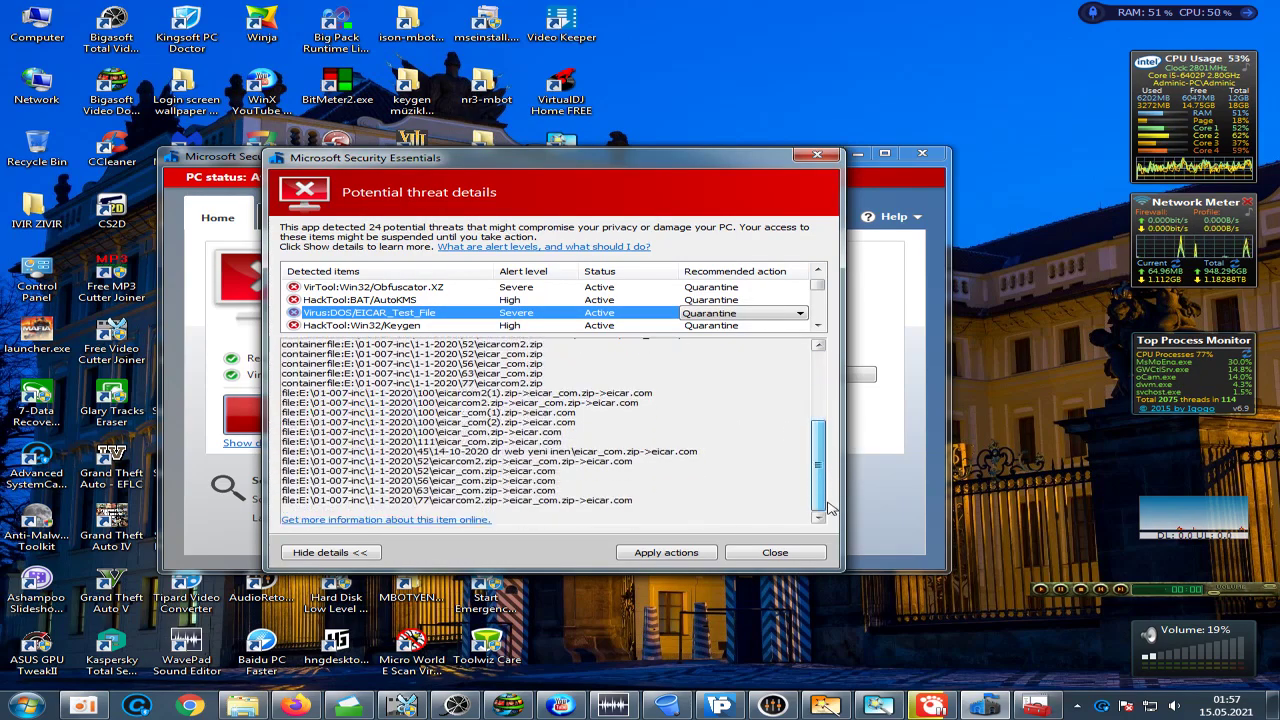
{"action": "left_click_drag", "start_coordinate": [640, 500], "coordinate": [503, 500]}
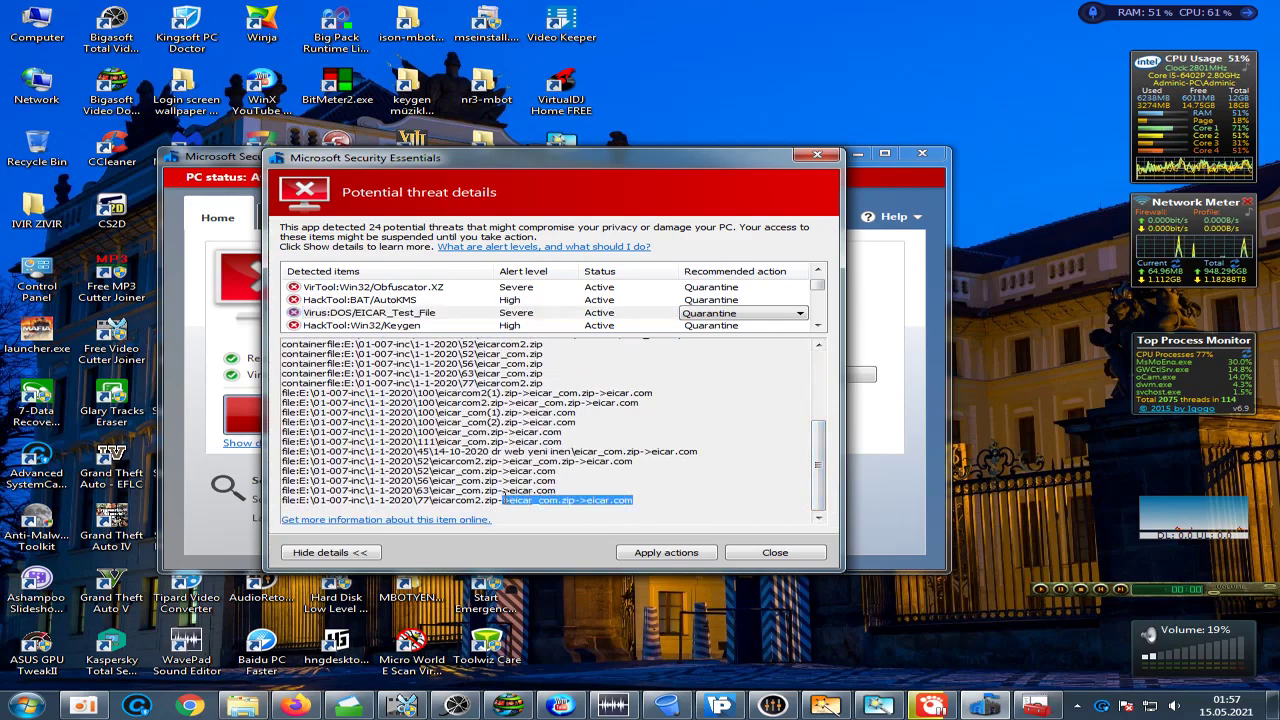
- Review the category, description, recommended action and affected Trojan Killer and dfx.audio.enhancer files of HackTool:Win32/Keygen
{"action": "left_click", "coordinate": [382, 326]}
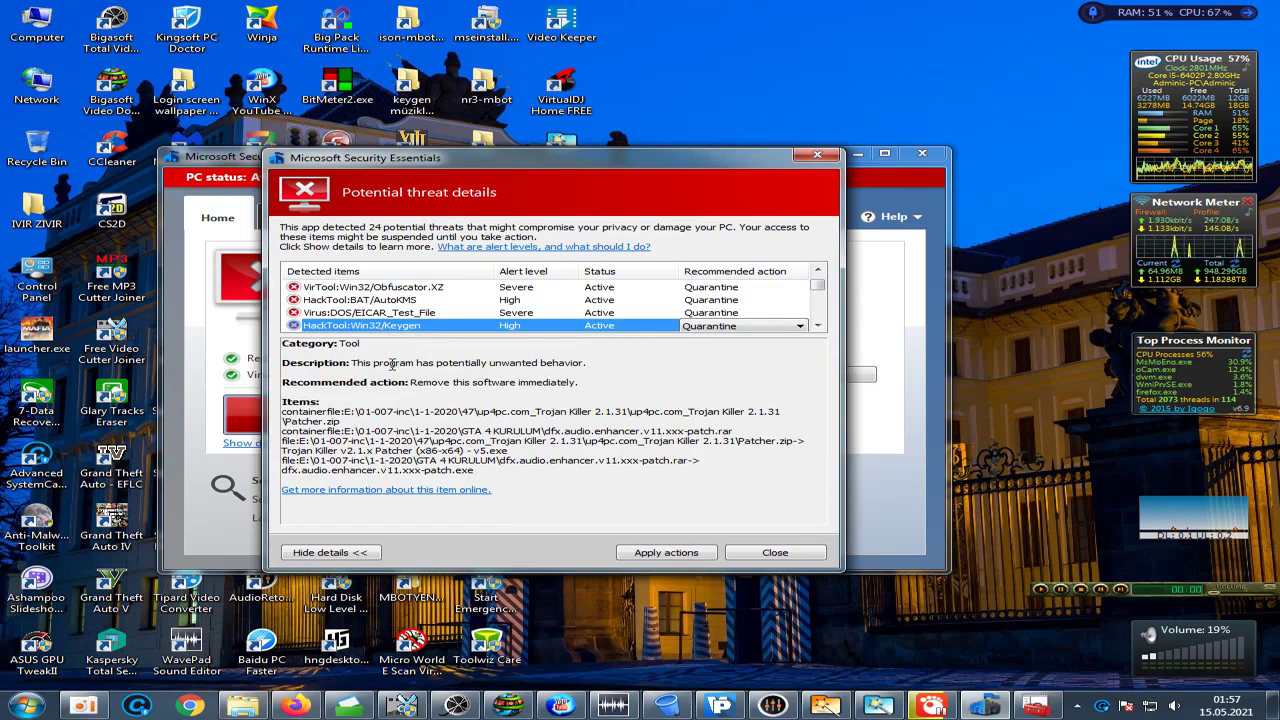
{"action": "left_click_drag", "start_coordinate": [362, 344], "coordinate": [341, 345]}
{"action": "left_click_drag", "start_coordinate": [618, 364], "coordinate": [354, 364]}
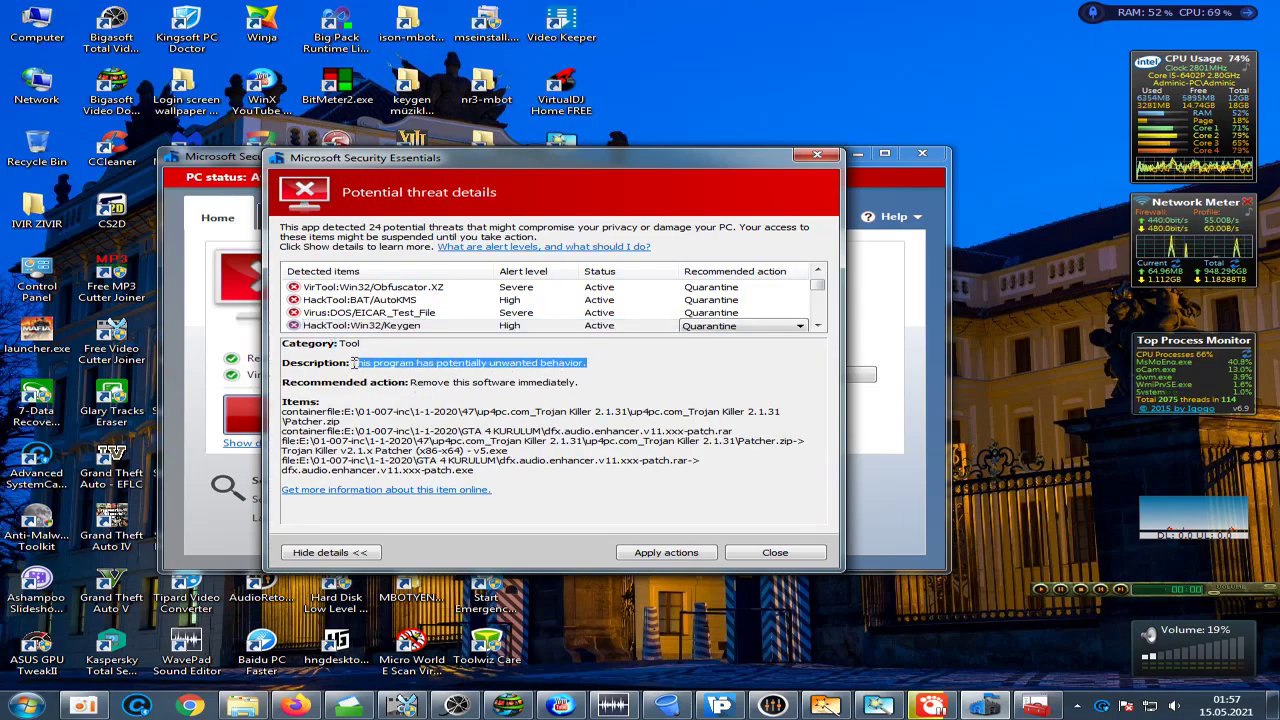
{"action": "left_click_drag", "start_coordinate": [588, 383], "coordinate": [411, 387]}
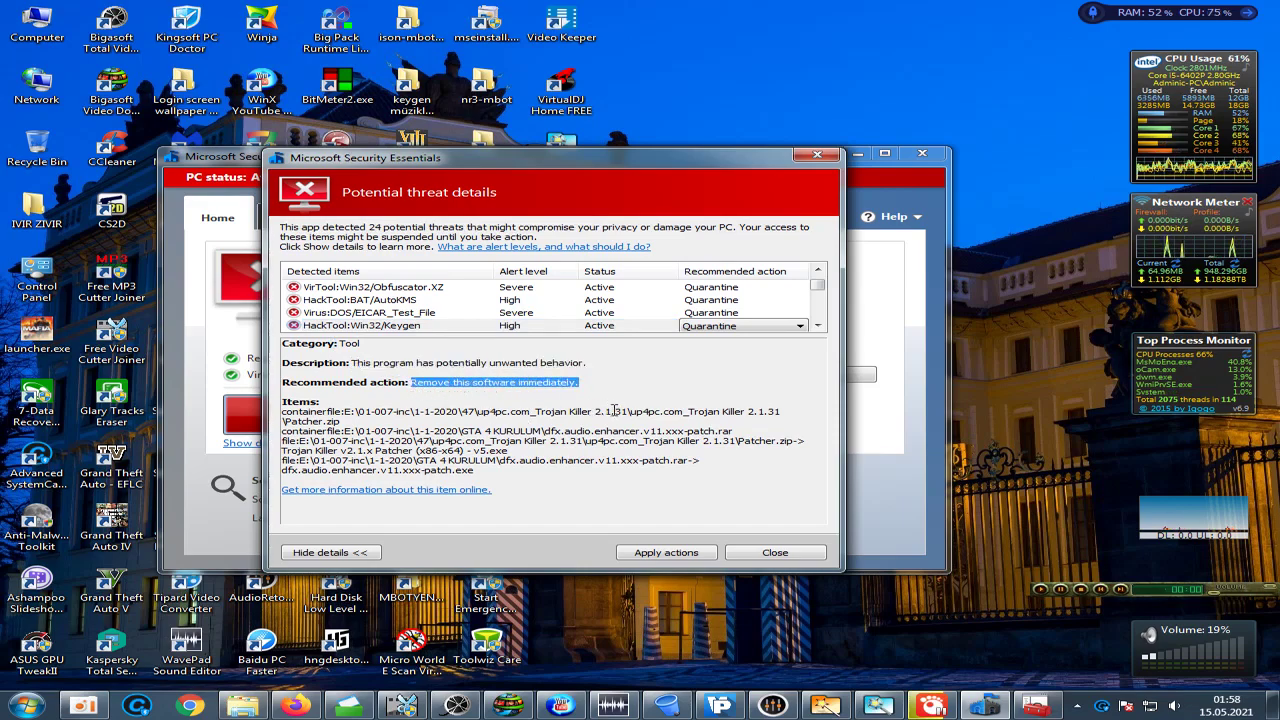
{"action": "left_click", "coordinate": [686, 411]}
{"action": "left_click_drag", "start_coordinate": [730, 411], "coordinate": [786, 411]}
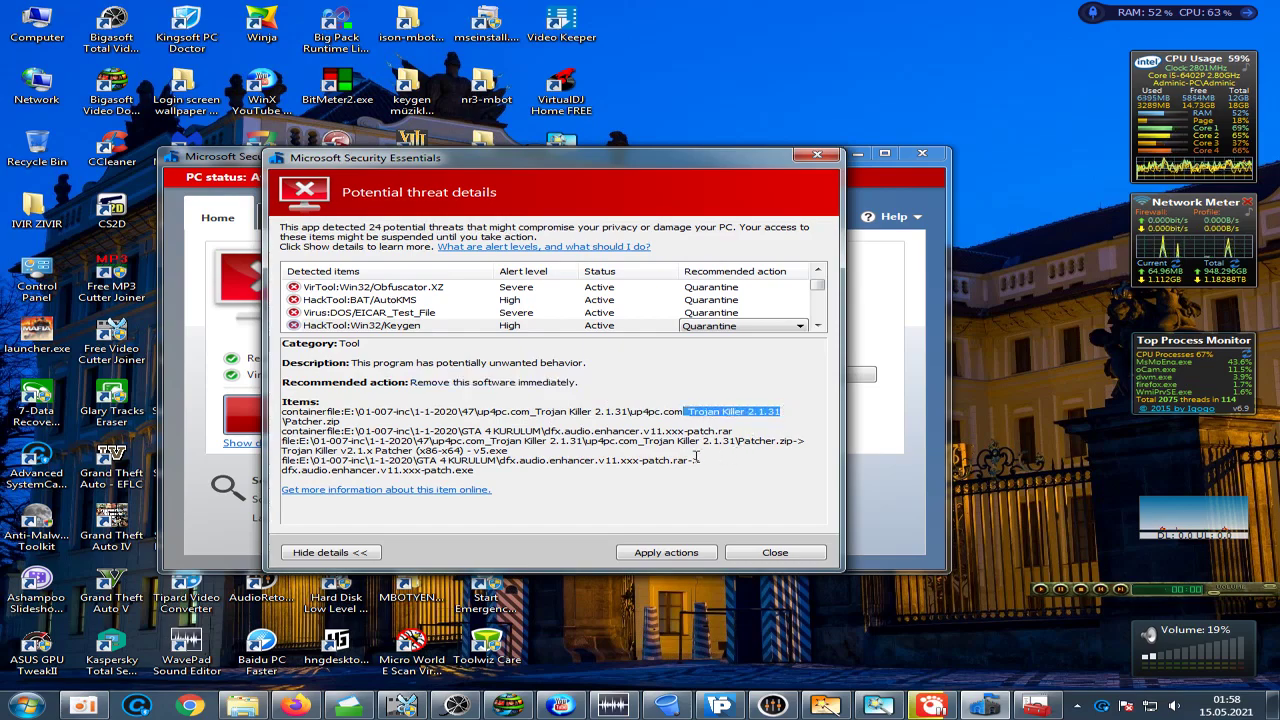
{"action": "left_click_drag", "start_coordinate": [496, 462], "coordinate": [657, 459]}
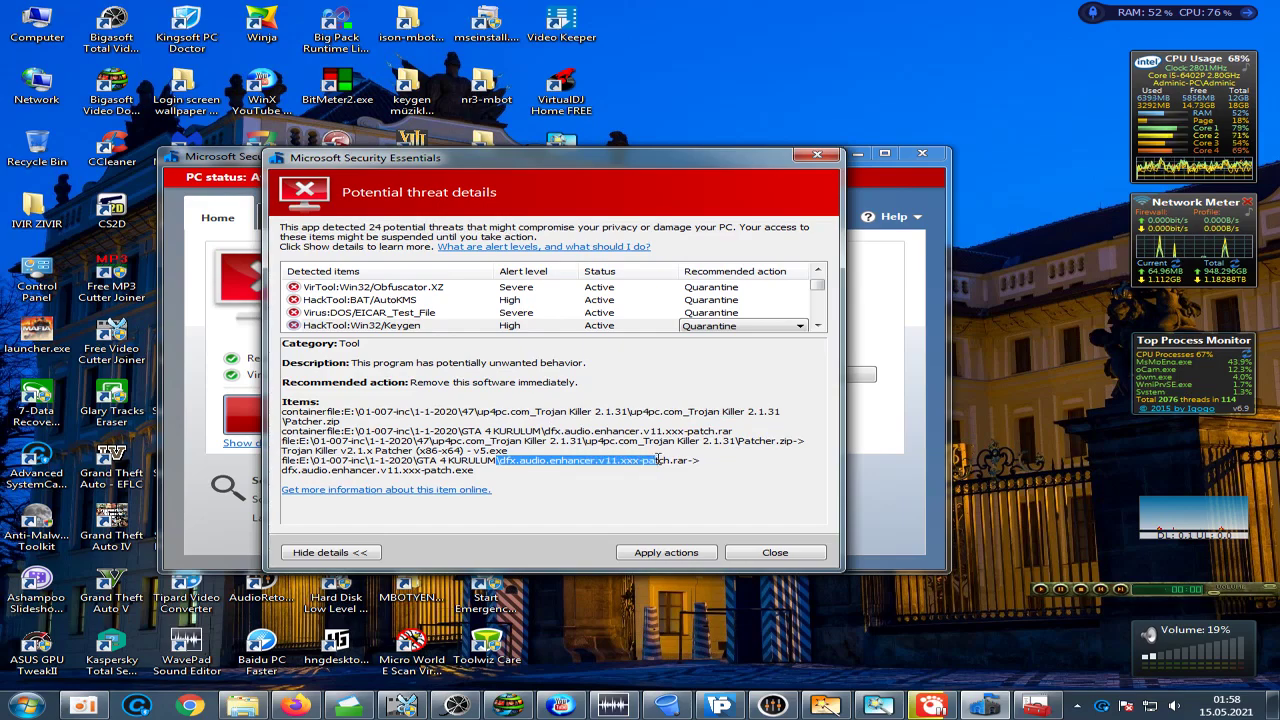
- Show the details of Trojan:Win32/Ymacco.AAA4 further down the list of detected items
{"action": "left_click", "coordinate": [818, 326]}
{"action": "left_click", "coordinate": [818, 326]}
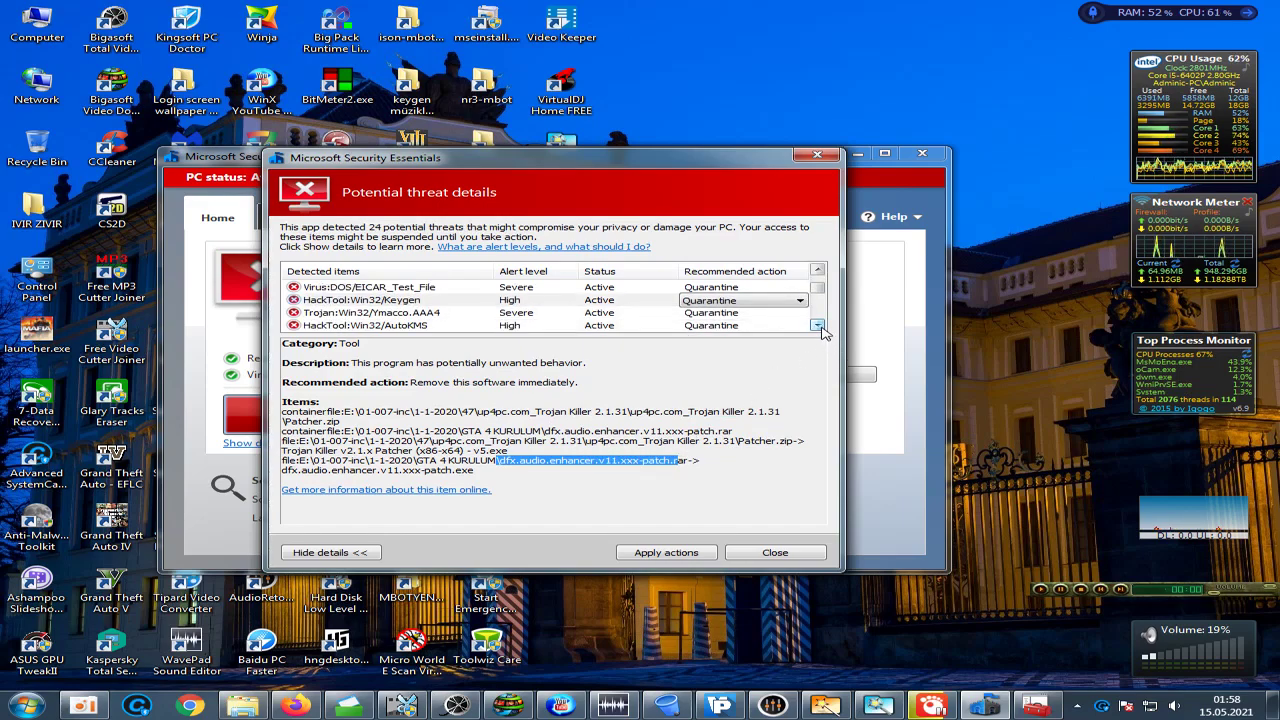
{"action": "left_click", "coordinate": [818, 326]}
{"action": "left_click", "coordinate": [427, 300]}
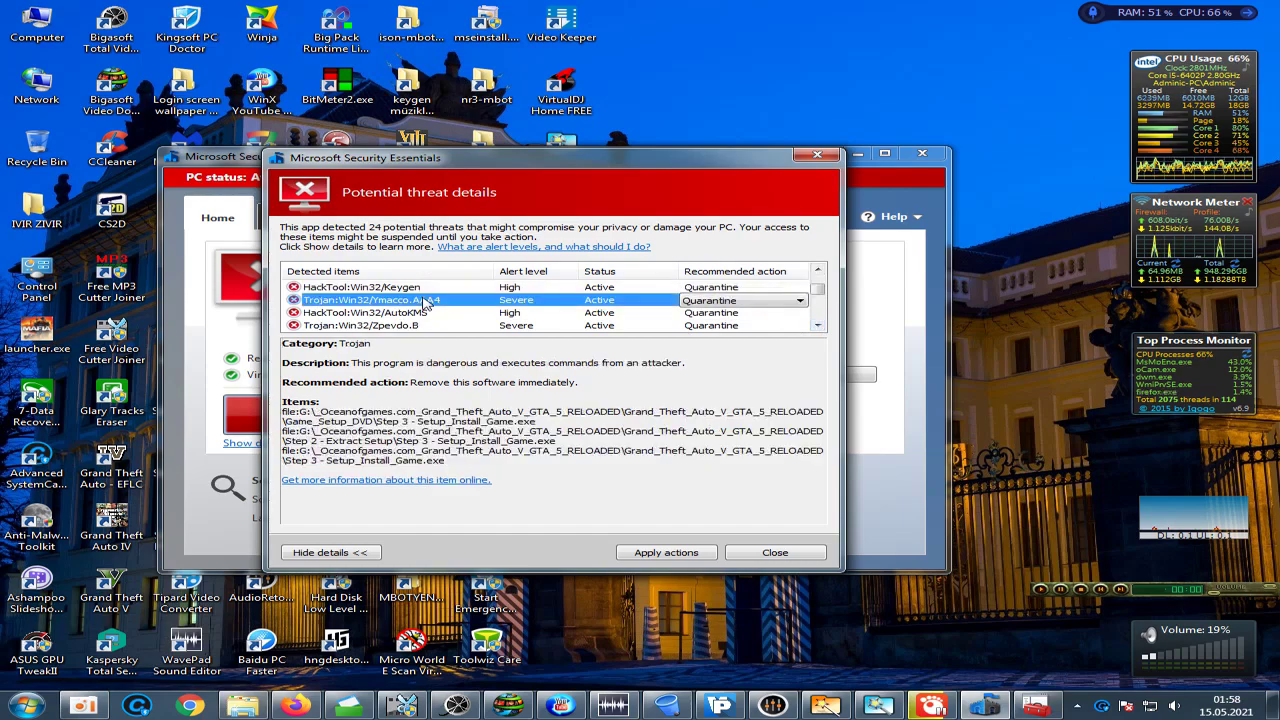
- Read the description, recommended action and affected Grand Theft Auto V setup file paths of Trojan:Win32/Ymacco.AAA4
{"action": "left_click_drag", "start_coordinate": [371, 344], "coordinate": [696, 365]}
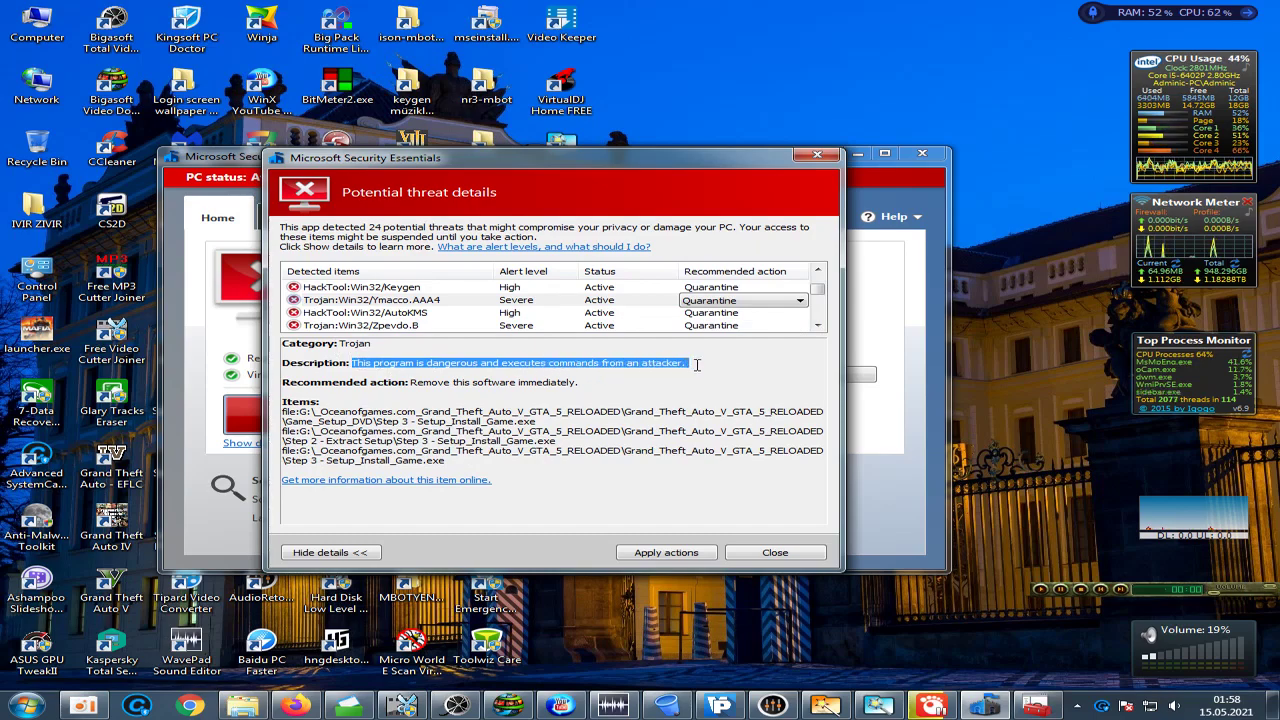
{"action": "left_click_drag", "start_coordinate": [582, 386], "coordinate": [410, 388]}
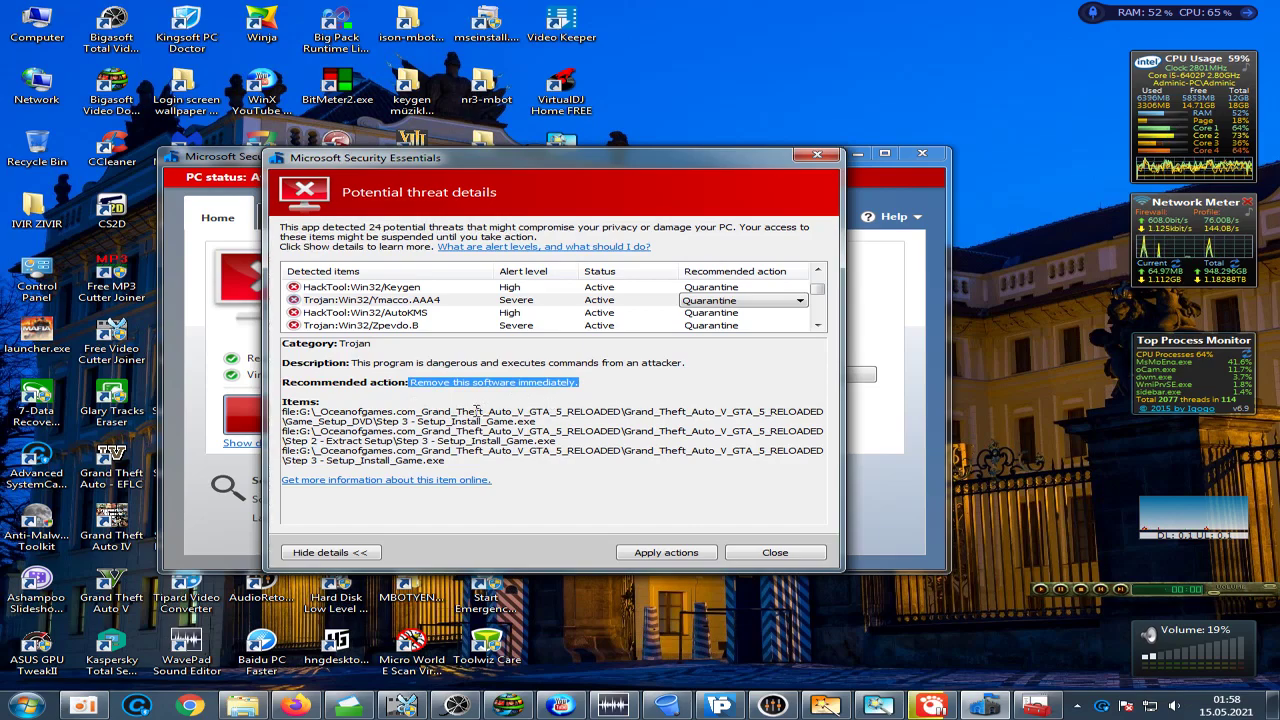
{"action": "left_click_drag", "start_coordinate": [418, 411], "coordinate": [818, 411]}
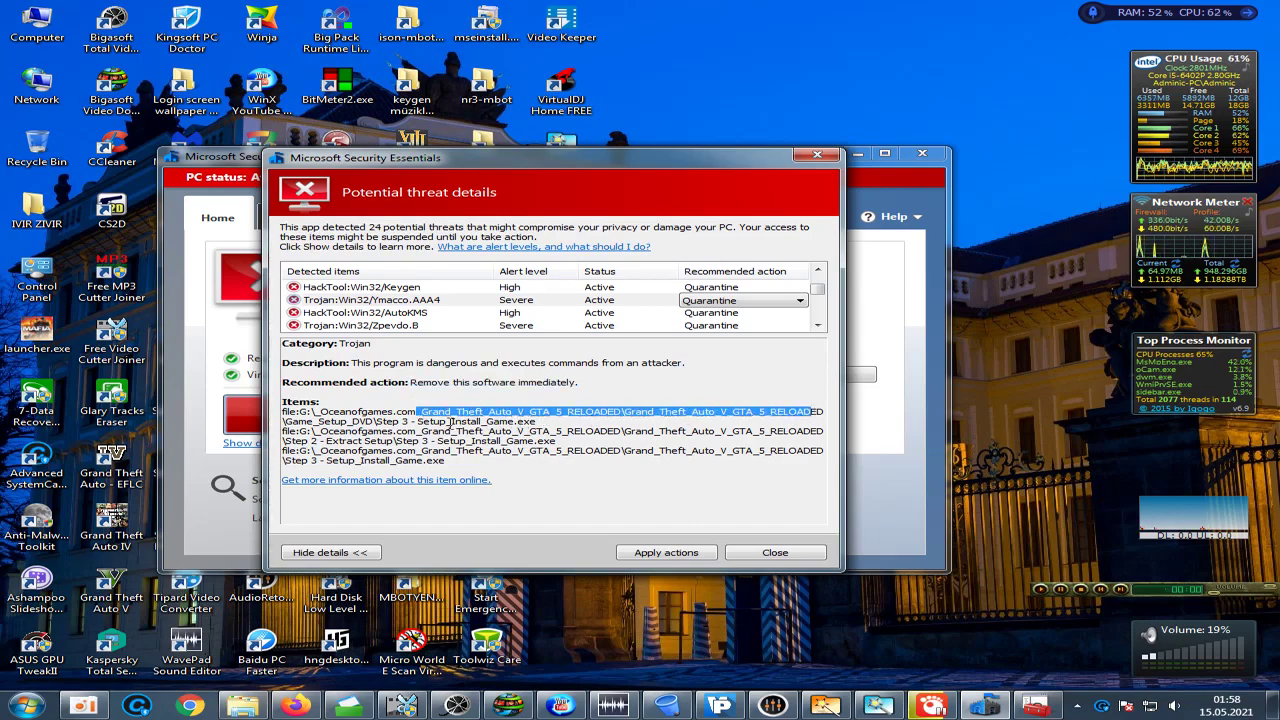
{"action": "left_click_drag", "start_coordinate": [418, 421], "coordinate": [546, 421]}
{"action": "left_click_drag", "start_coordinate": [446, 461], "coordinate": [332, 462]}
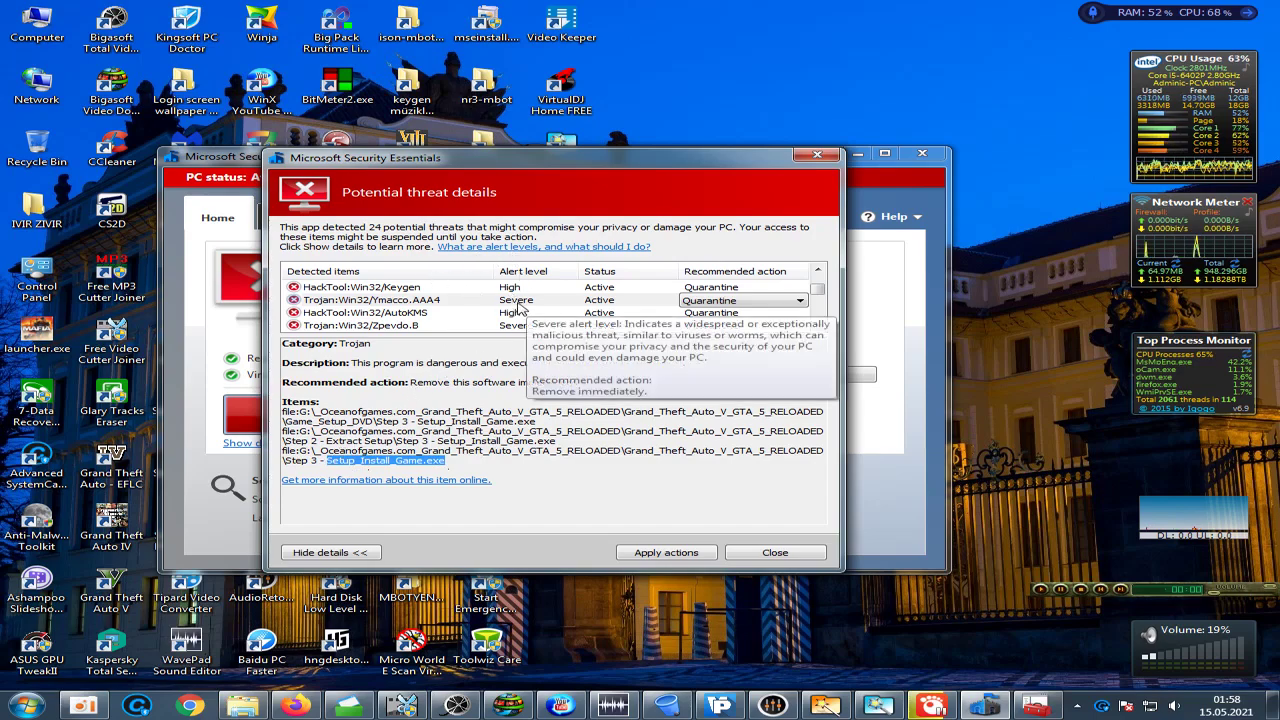
- Show the details of HackTool:Win32/AutoKMS and review its description, recommended action and affected Microsoft Toolkit files
{"action": "left_click", "coordinate": [395, 315]}
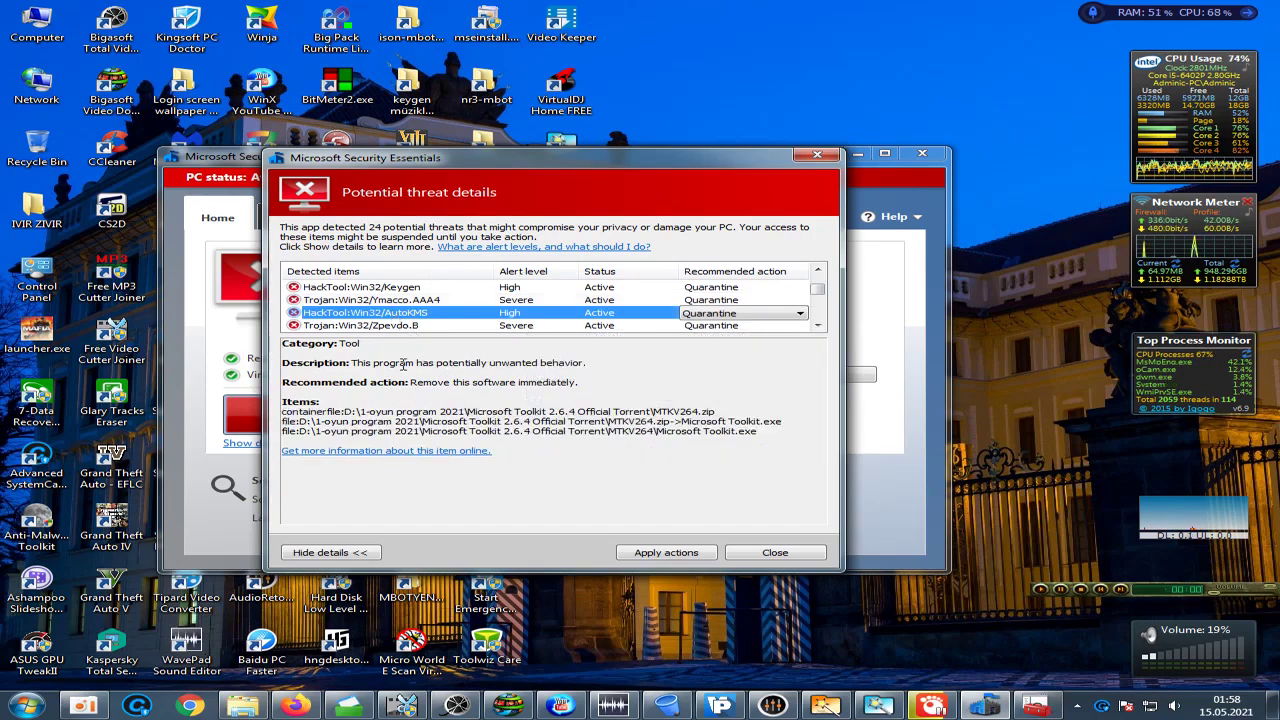
{"action": "left_click_drag", "start_coordinate": [578, 382], "coordinate": [417, 382]}
{"action": "mouse_move", "coordinate": [580, 358]}
{"action": "left_mouse_down"}
{"action": "mouse_move", "coordinate": [366, 363]}
{"action": "mouse_move", "coordinate": [595, 366]}
{"action": "left_mouse_up"}
{"action": "left_click", "coordinate": [638, 378]}
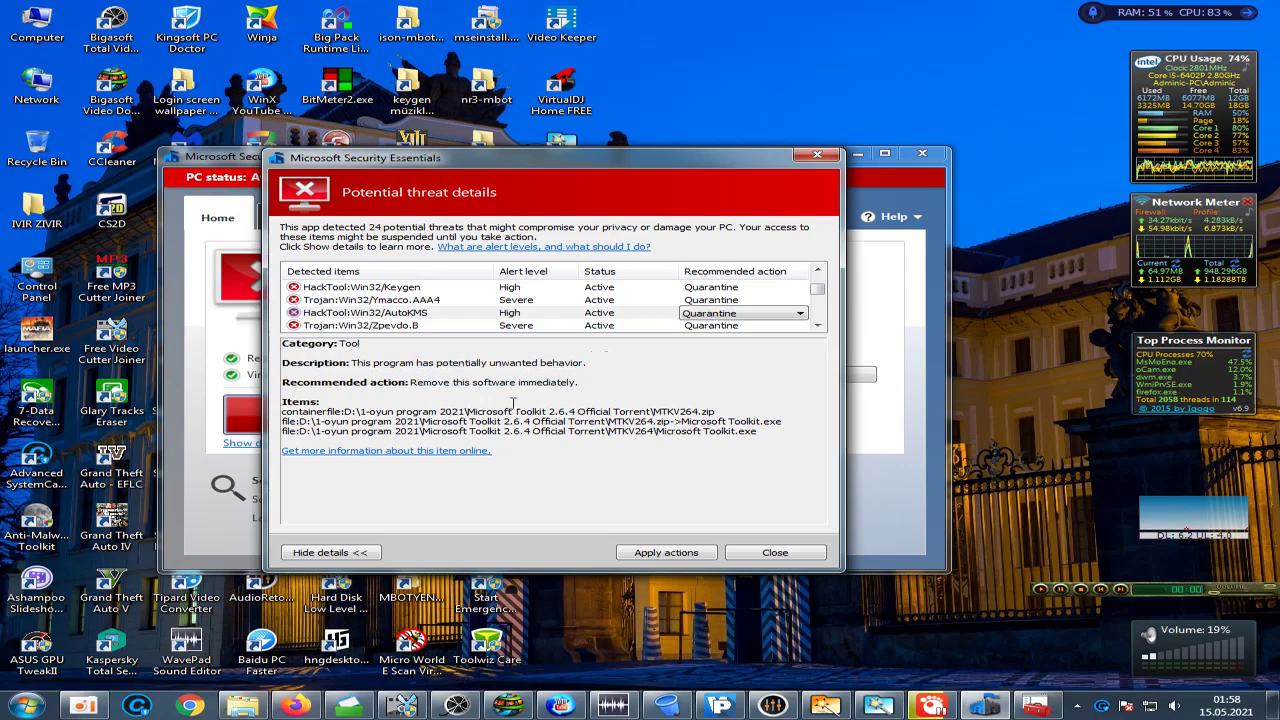
{"action": "left_click_drag", "start_coordinate": [469, 410], "coordinate": [605, 408]}
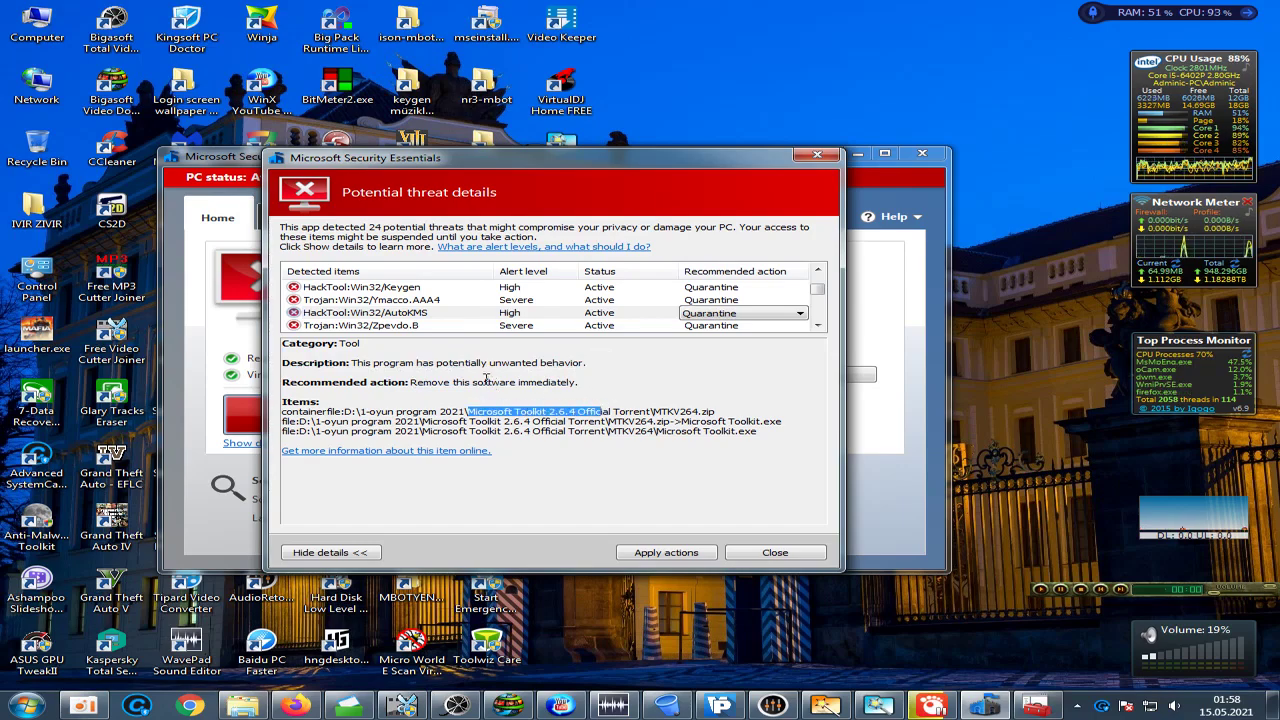
- Show the details of Trojan:Win32/Zpevdo.B and review its category and affected Autorun Eraser 1.0 files
{"action": "left_click", "coordinate": [399, 329]}
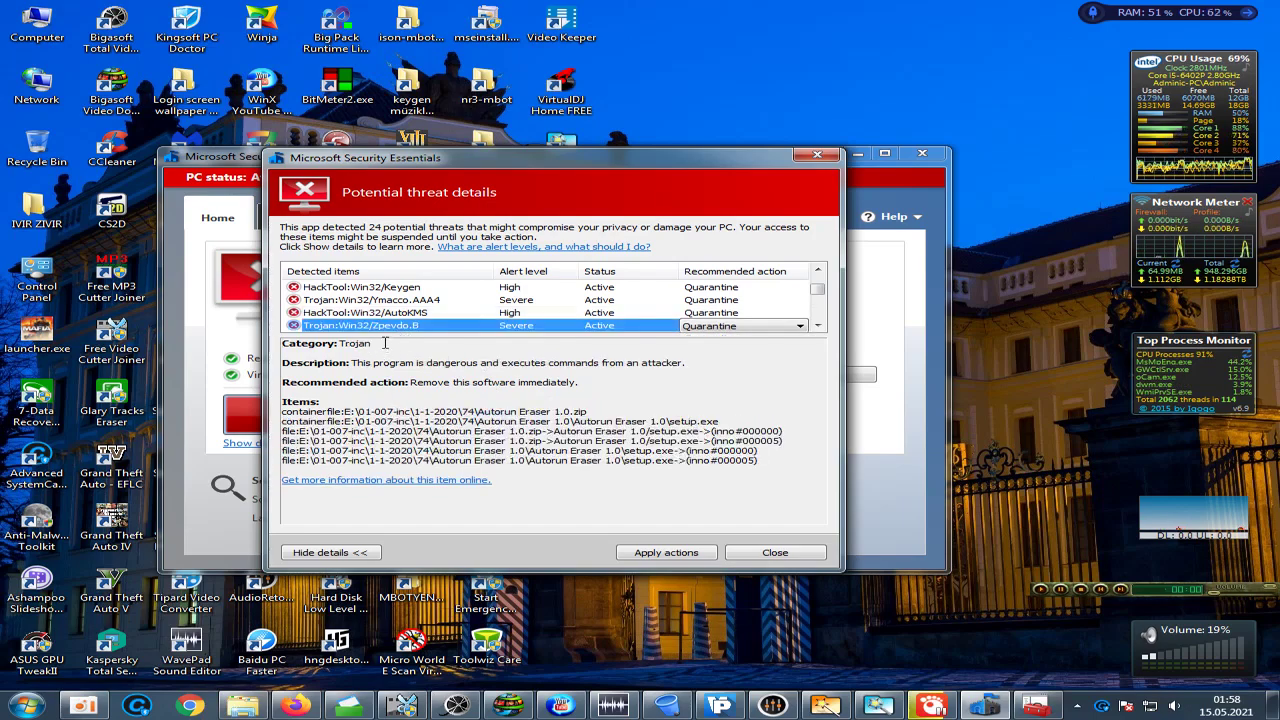
{"action": "left_click_drag", "start_coordinate": [372, 344], "coordinate": [341, 344]}
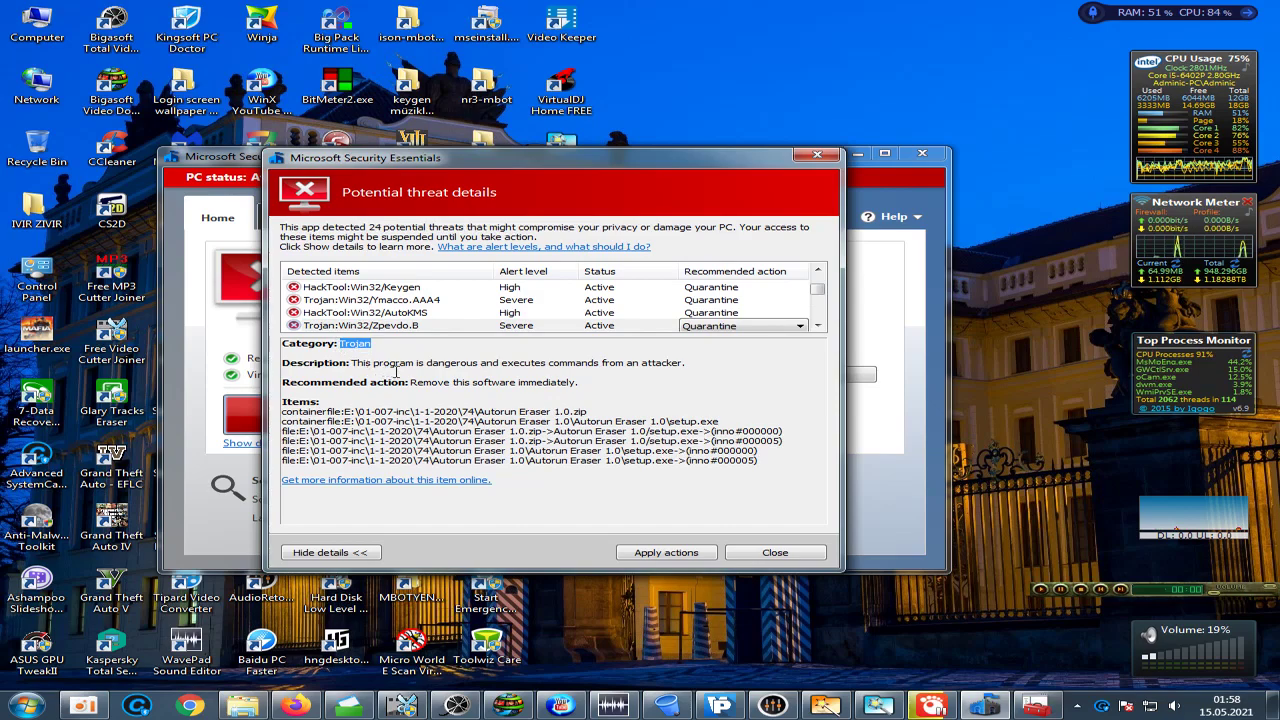
{"action": "left_click_drag", "start_coordinate": [599, 411], "coordinate": [503, 411]}
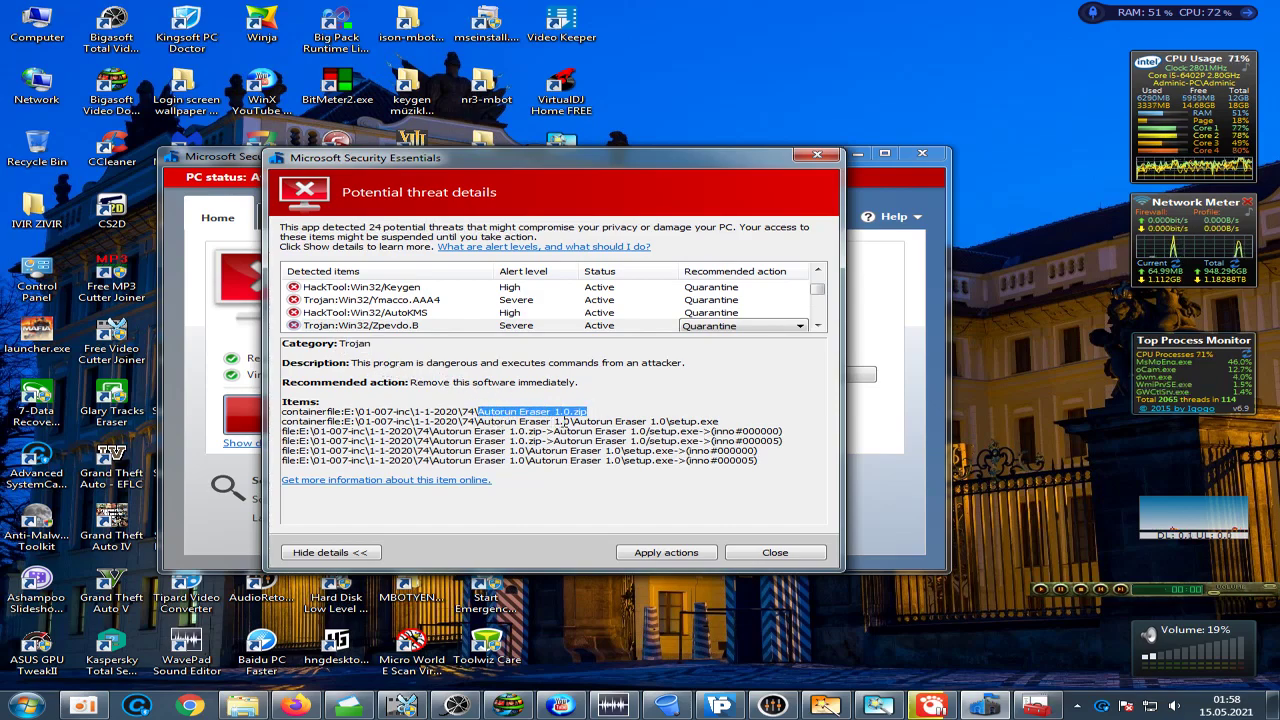
{"action": "left_click_drag", "start_coordinate": [526, 451], "coordinate": [759, 451]}
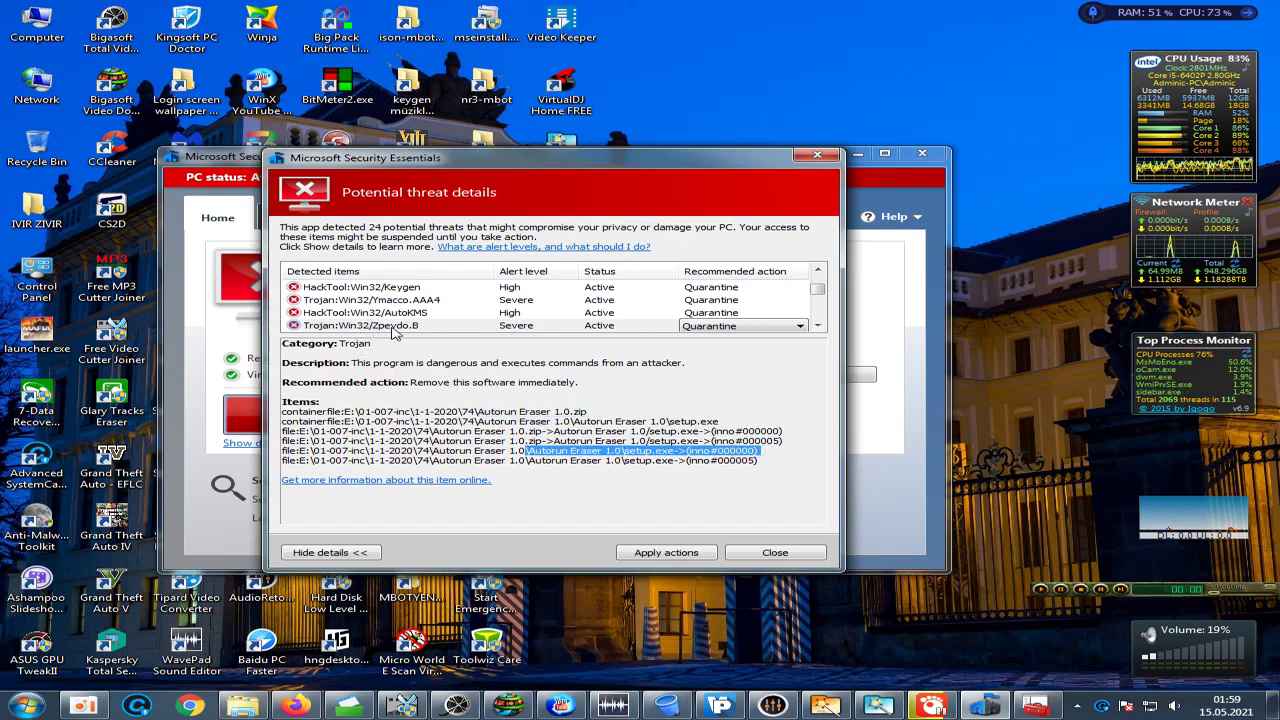
{"action": "left_click_drag", "start_coordinate": [392, 345], "coordinate": [338, 345]}
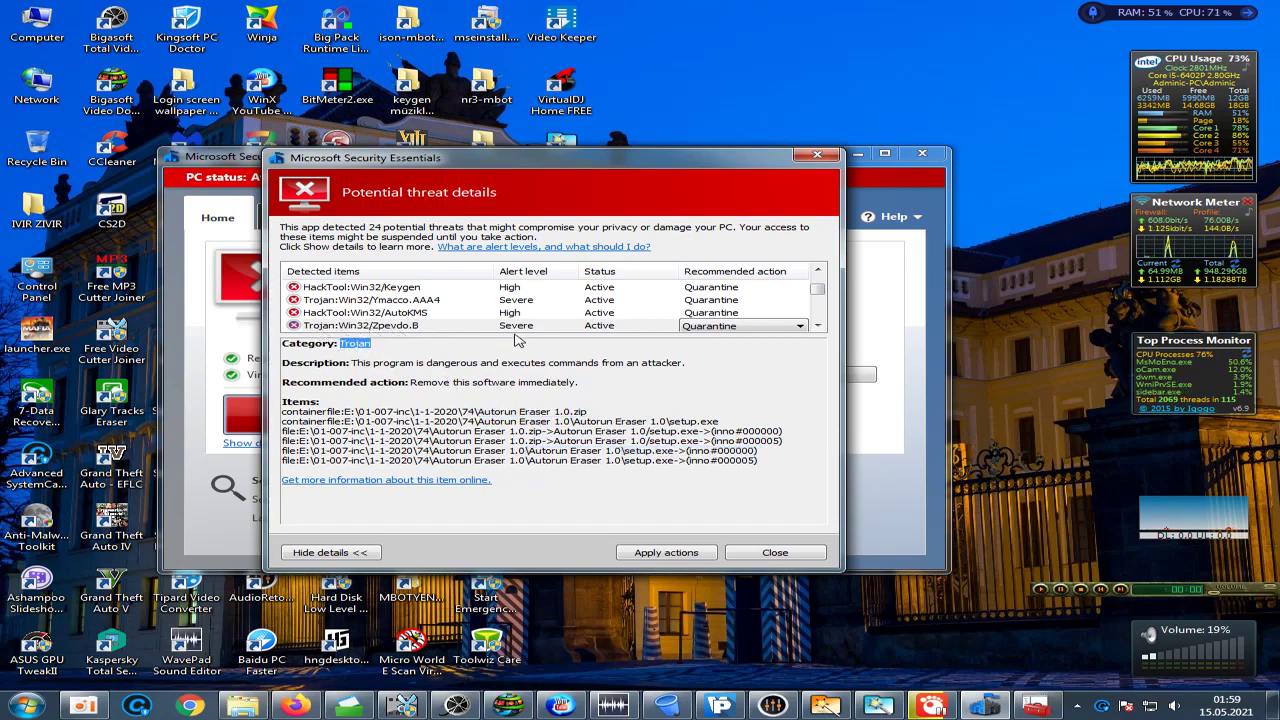
- Show the details of Trojan:Win32/Skeeyah.A!MTB further down the detected items and review its category, description and affected Windows 7 and Windows 10 setup files
{"action": "left_click", "coordinate": [817, 326]}
{"action": "left_click", "coordinate": [817, 326]}
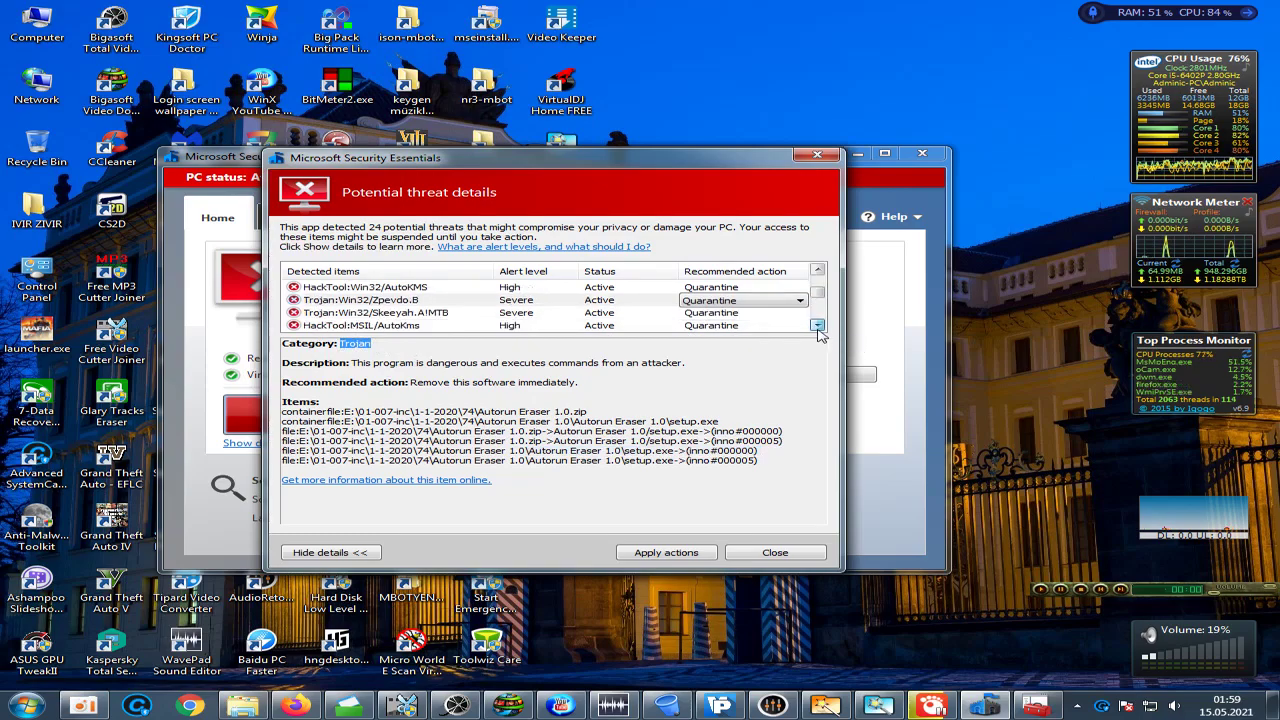
{"action": "left_click", "coordinate": [410, 288]}
{"action": "left_click", "coordinate": [410, 301]}
{"action": "left_click", "coordinate": [411, 312]}
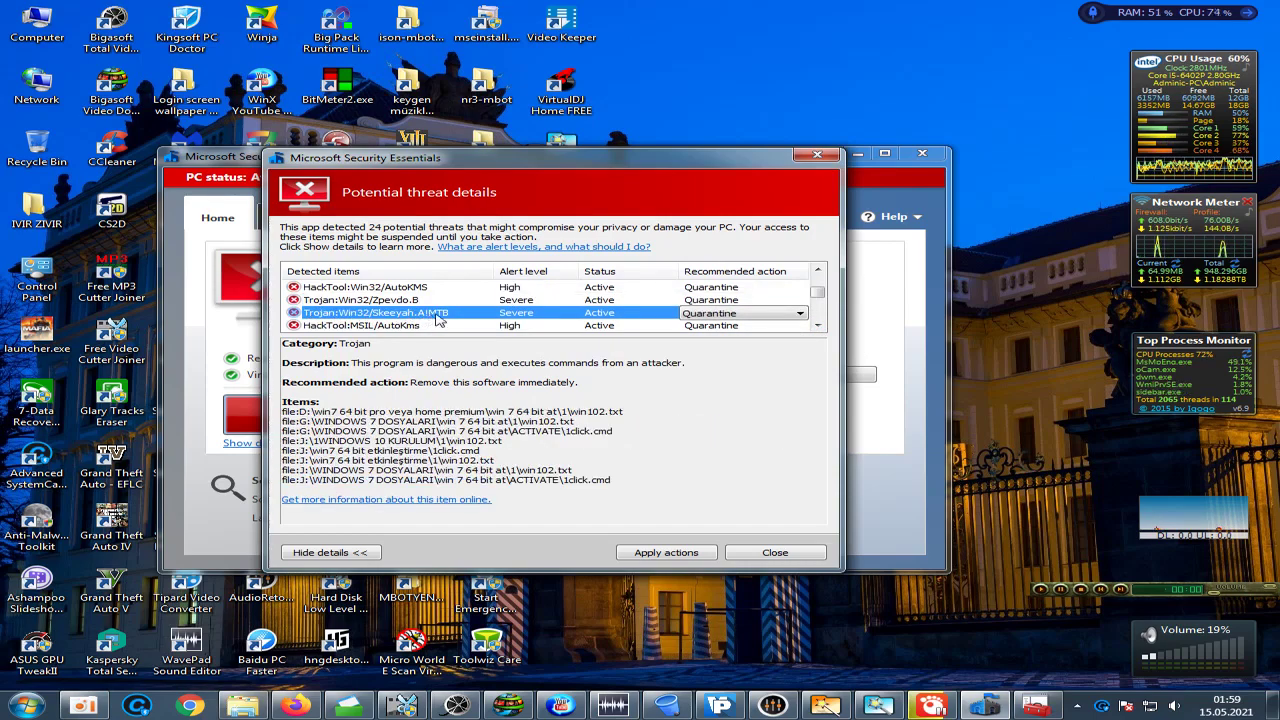
{"action": "double_click", "coordinate": [344, 346]}
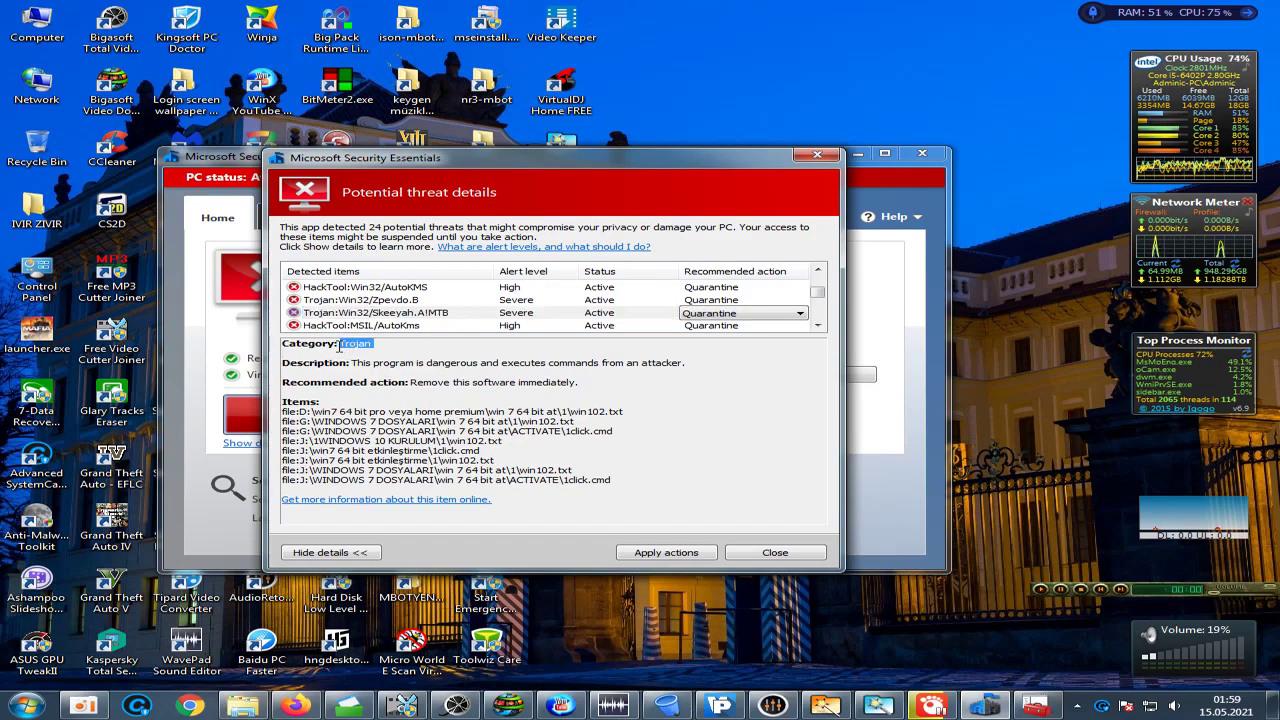
{"action": "left_click_drag", "start_coordinate": [354, 363], "coordinate": [676, 367]}
{"action": "left_click_drag", "start_coordinate": [503, 441], "coordinate": [457, 441]}
{"action": "left_click_drag", "start_coordinate": [613, 431], "coordinate": [487, 413]}
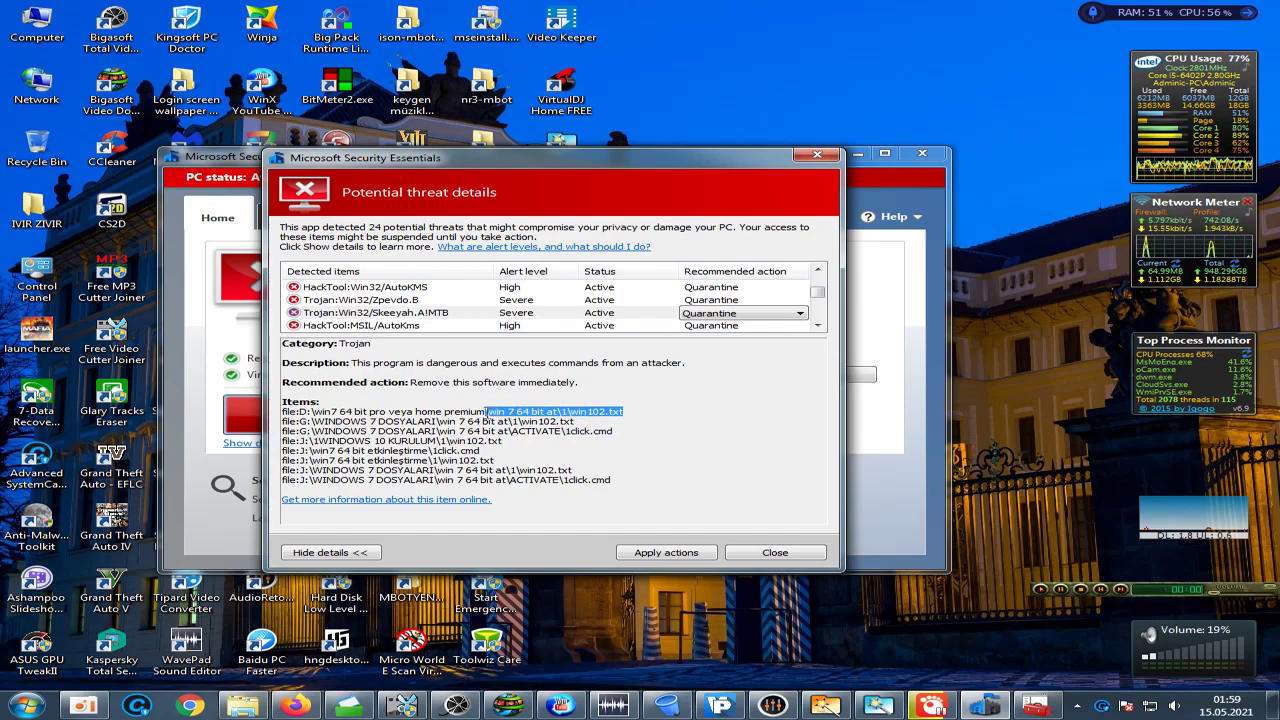
- Show the details of HackTool:MSIL/AutoKms and review its category, description and affected AutoPico.exe file
{"action": "left_click", "coordinate": [389, 327]}
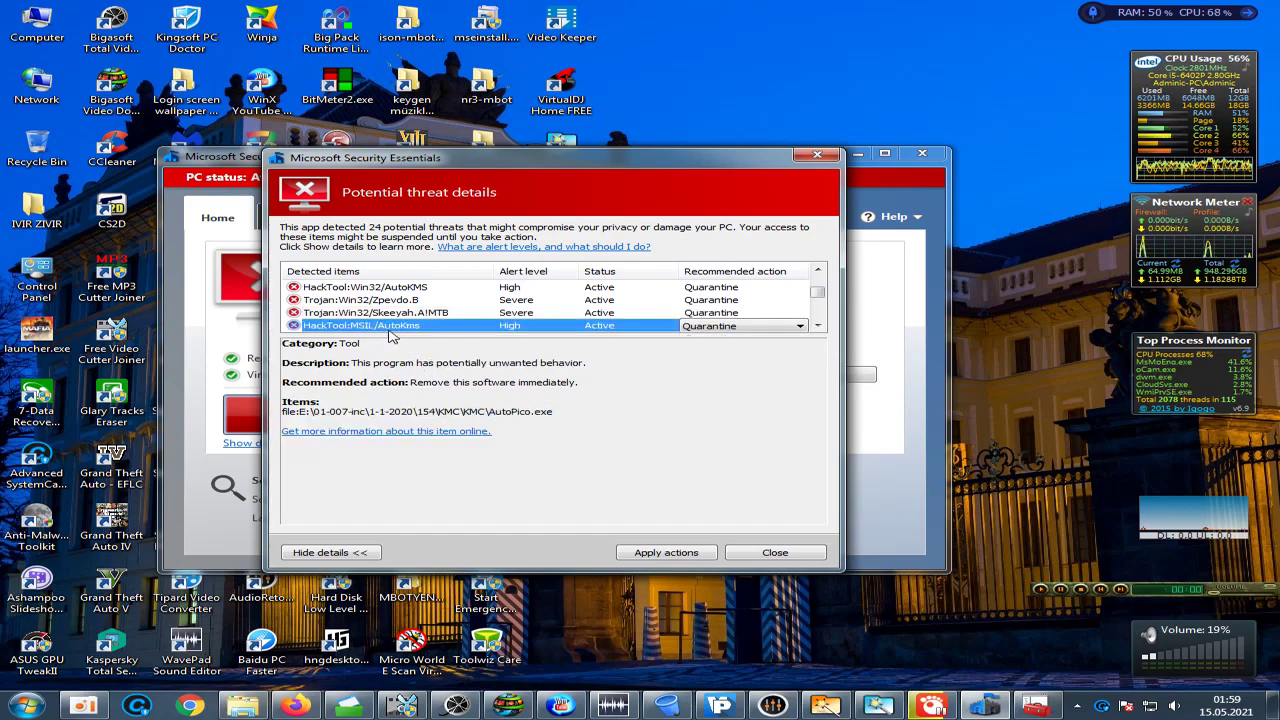
{"action": "double_click", "coordinate": [342, 344]}
{"action": "left_click_drag", "start_coordinate": [350, 363], "coordinate": [593, 363]}
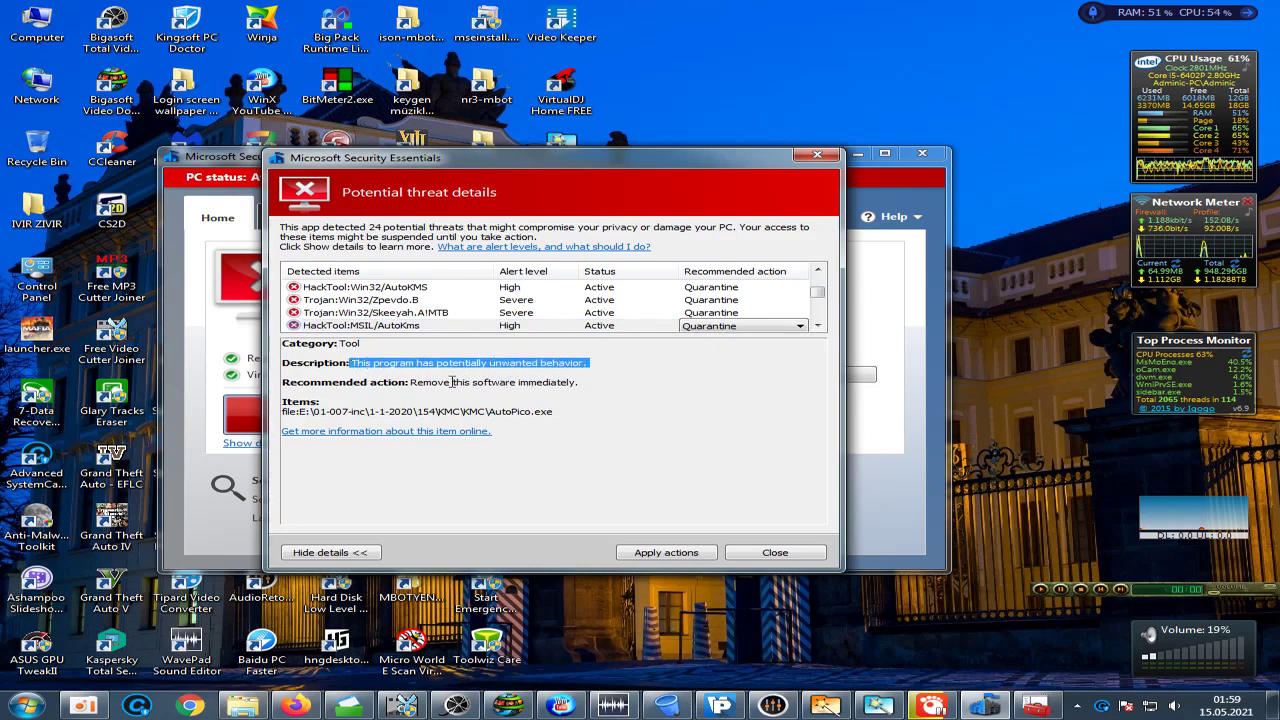
{"action": "left_click_drag", "start_coordinate": [410, 382], "coordinate": [460, 411]}
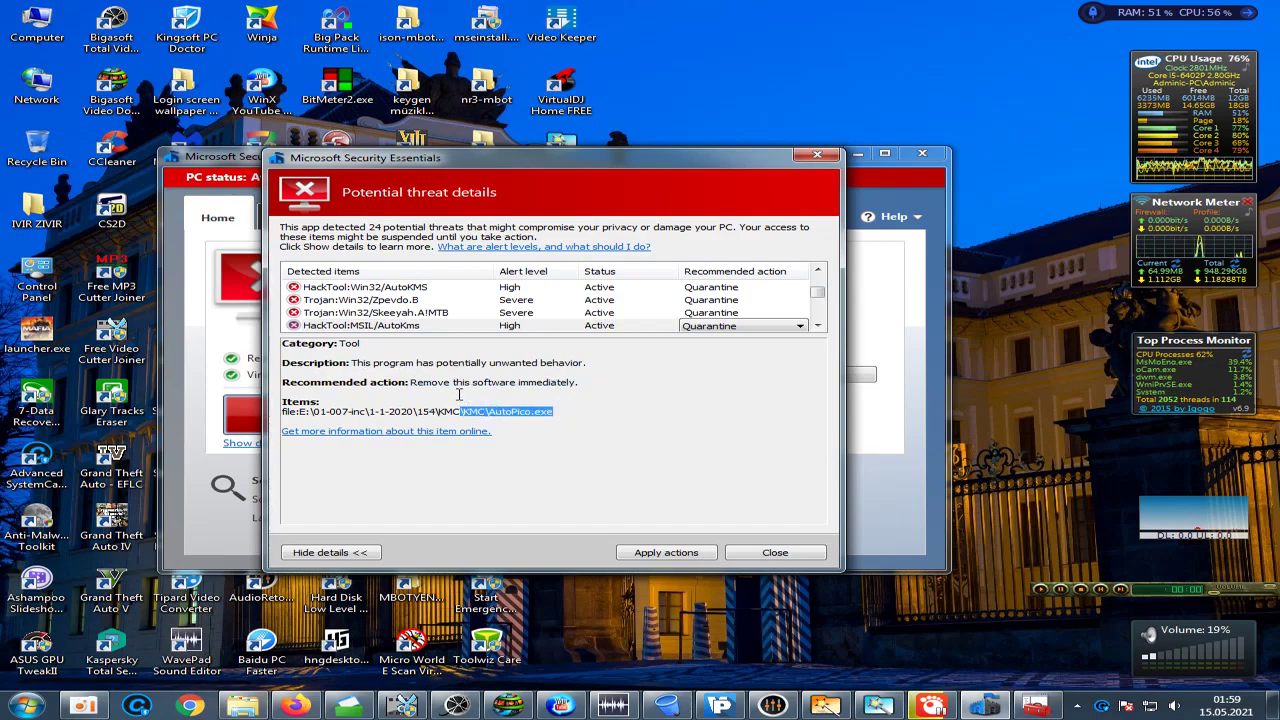
- Show the details of the medium-level SettingsModifier:Win32/PossibleHost item and read its category, description and full recommended action
{"action": "left_click", "coordinate": [818, 326]}
{"action": "left_click", "coordinate": [818, 326]}
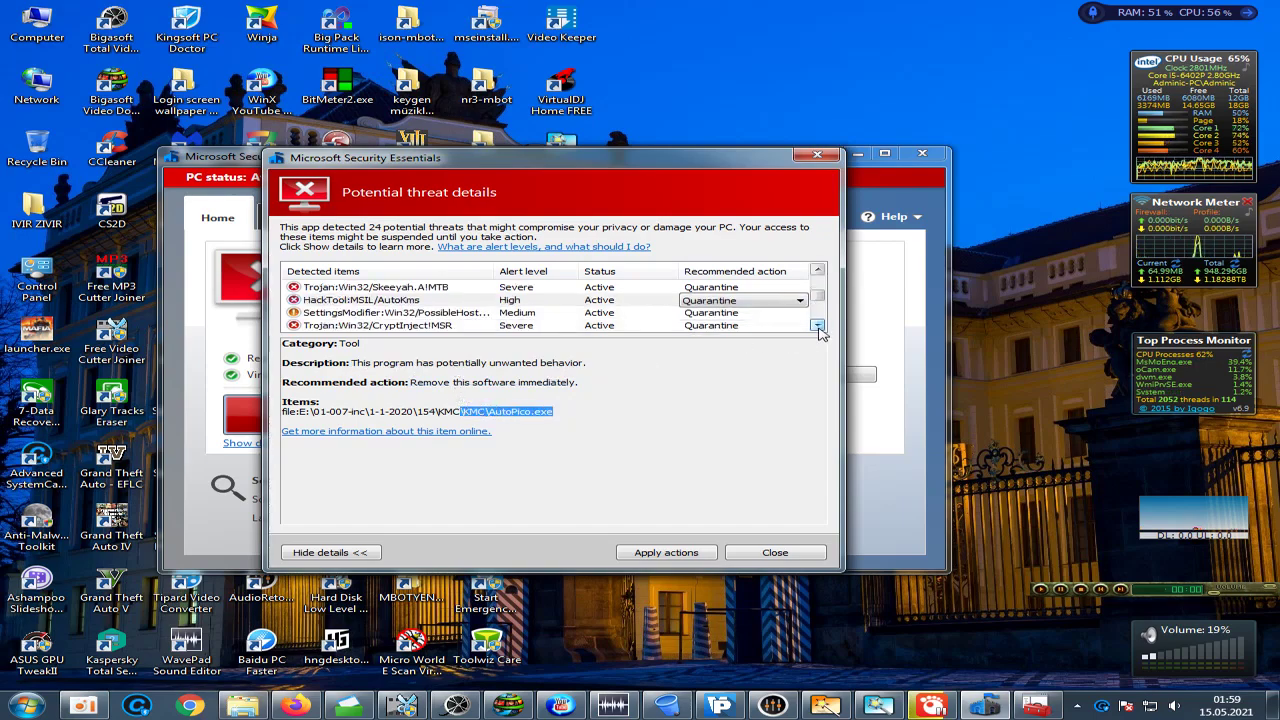
{"action": "left_click", "coordinate": [435, 314]}
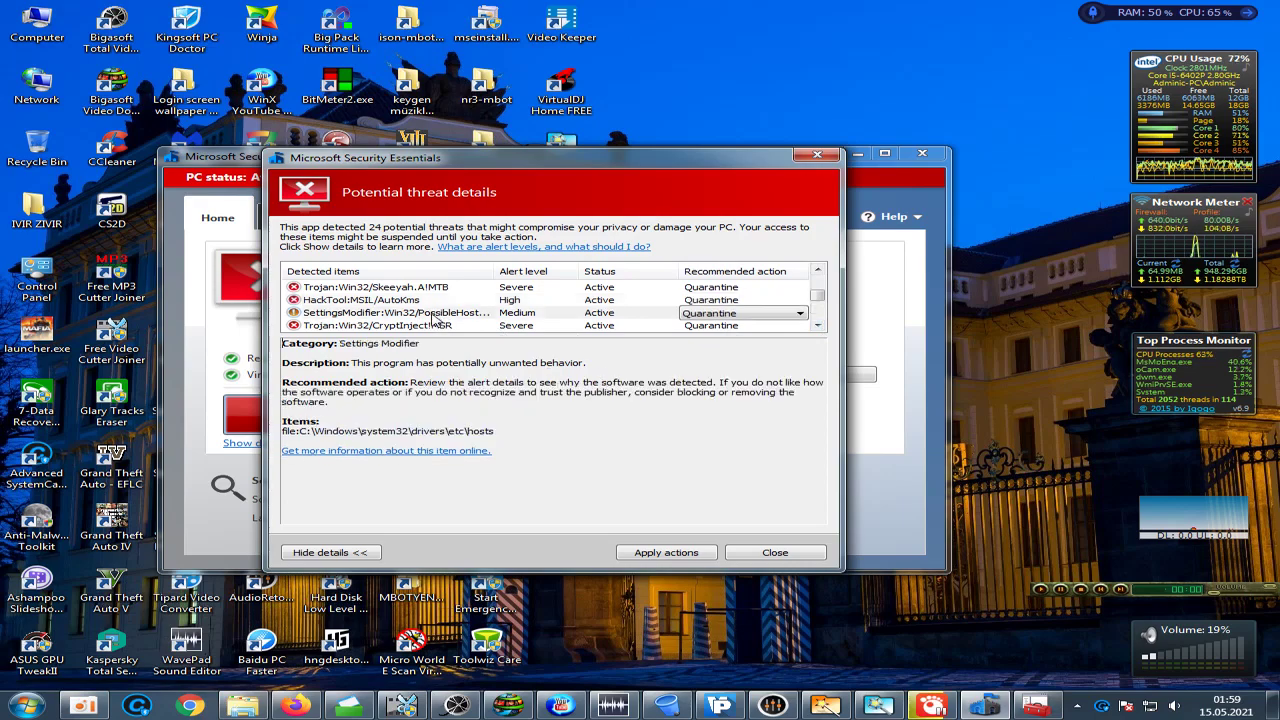
{"action": "left_click_drag", "start_coordinate": [430, 346], "coordinate": [341, 346]}
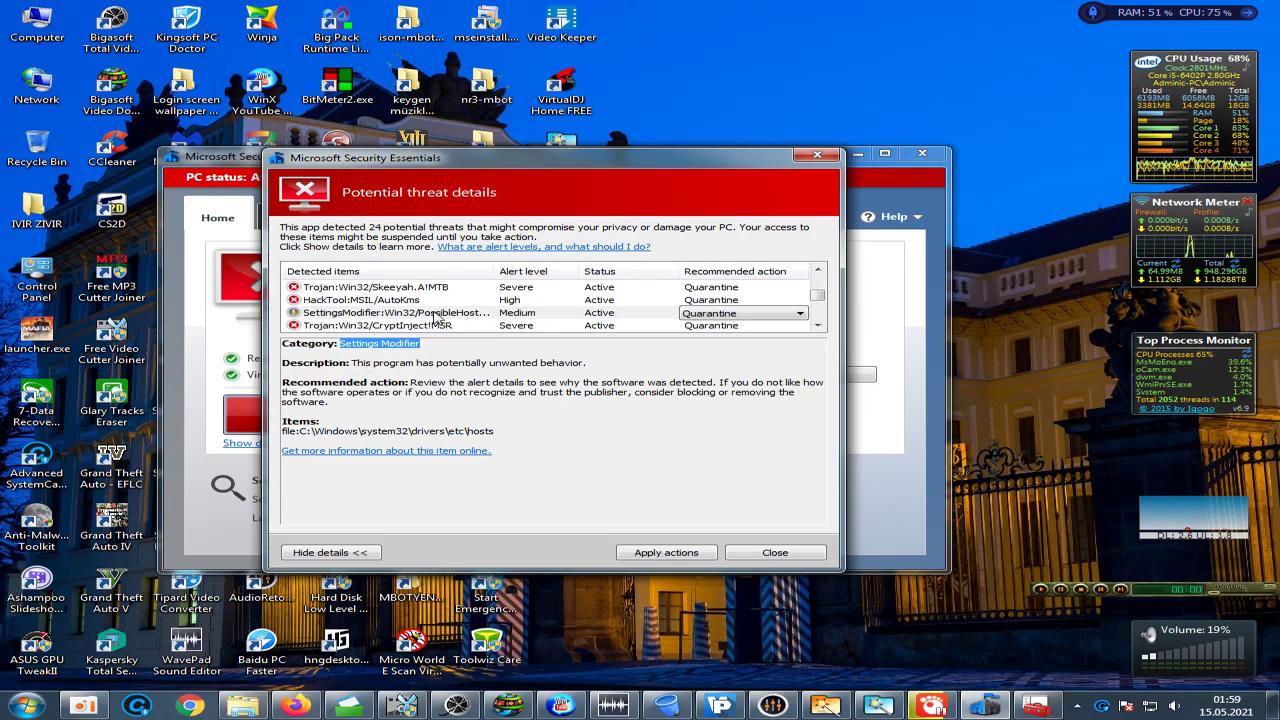
{"action": "left_click_drag", "start_coordinate": [354, 364], "coordinate": [577, 364]}
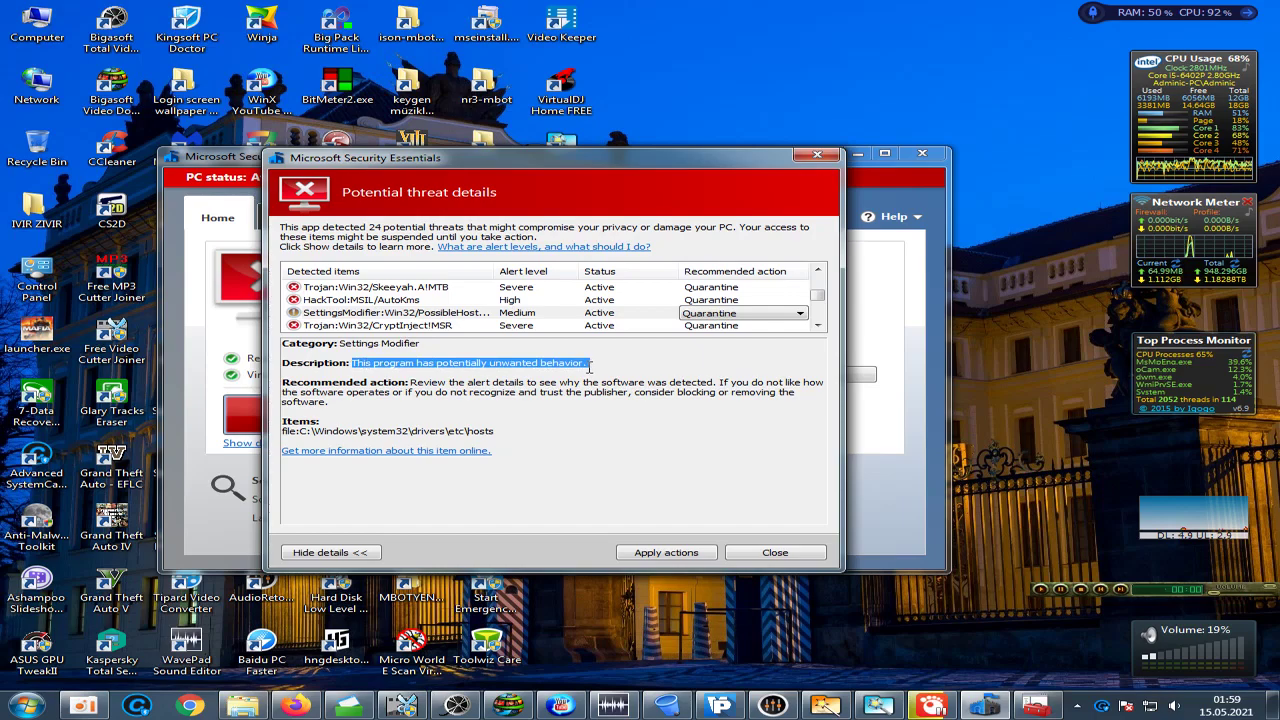
{"action": "left_click_drag", "start_coordinate": [410, 382], "coordinate": [821, 381]}
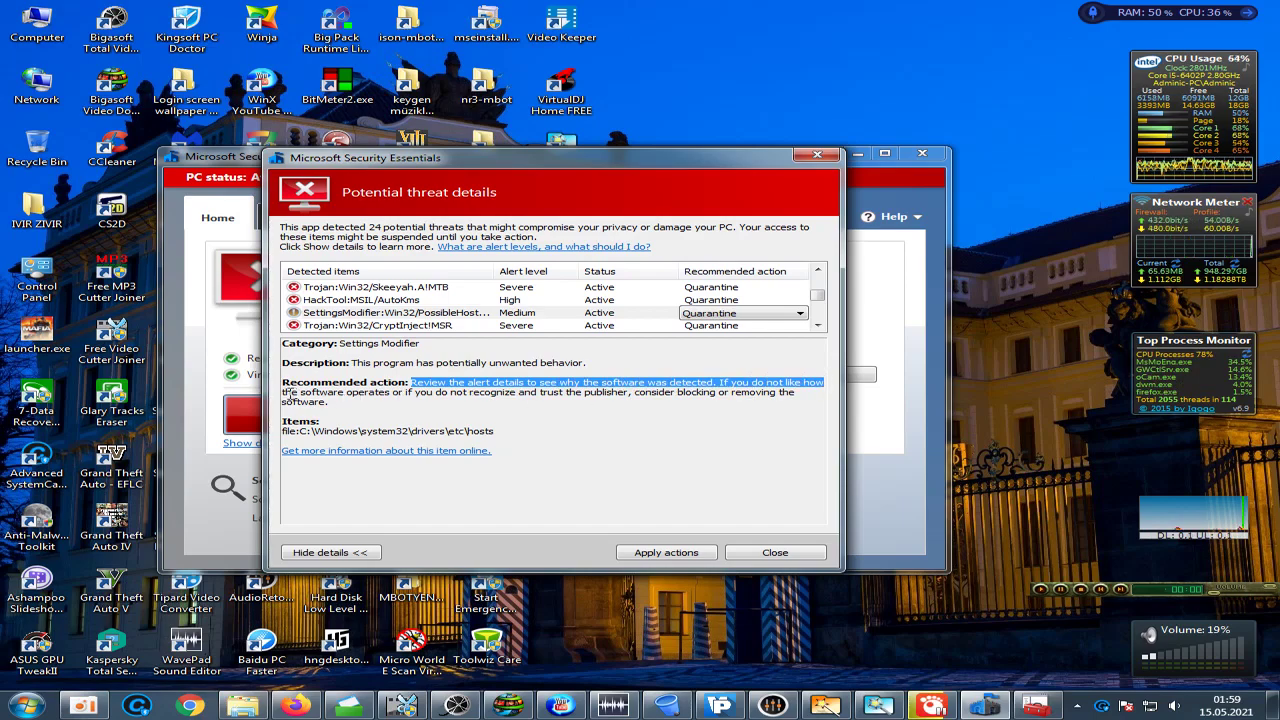
{"action": "left_click_drag", "start_coordinate": [472, 400], "coordinate": [470, 401]}
{"action": "left_click", "coordinate": [402, 400]}
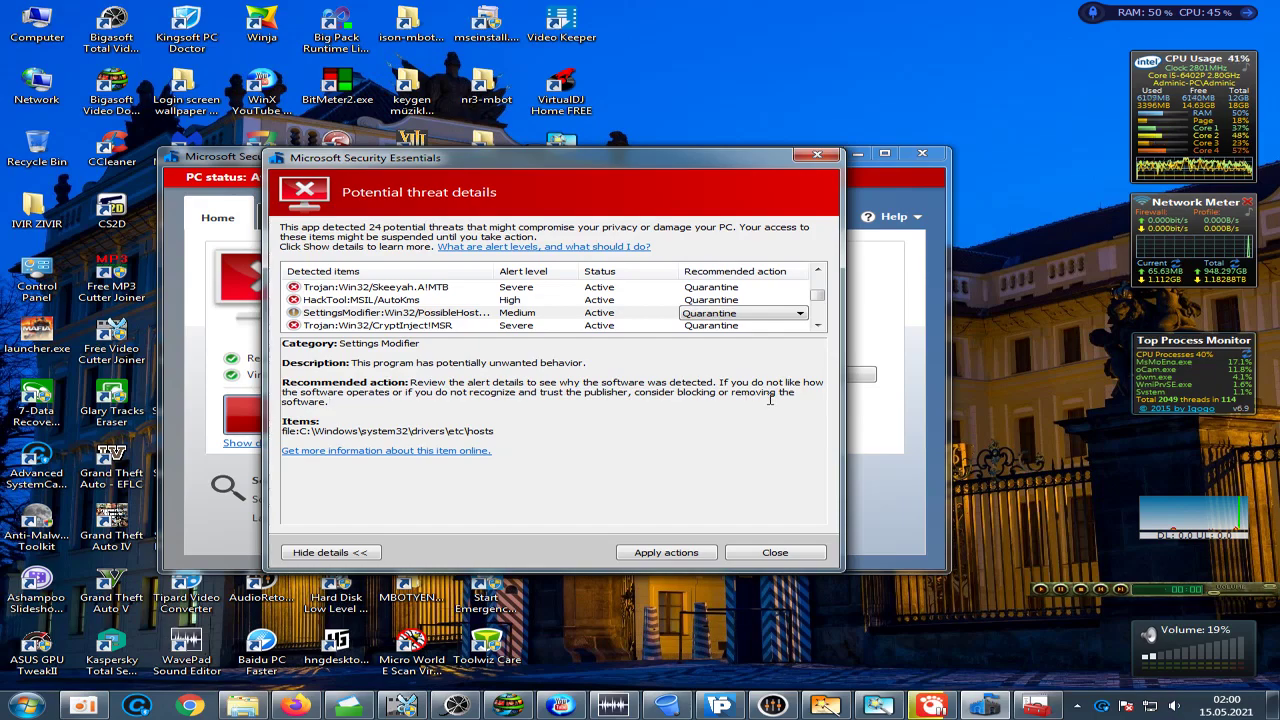
- Show the details of Trojan:Win32/CryptInject!MSR and review its category, recommended action and affected CounterStrike Source files
{"action": "left_click", "coordinate": [375, 327]}
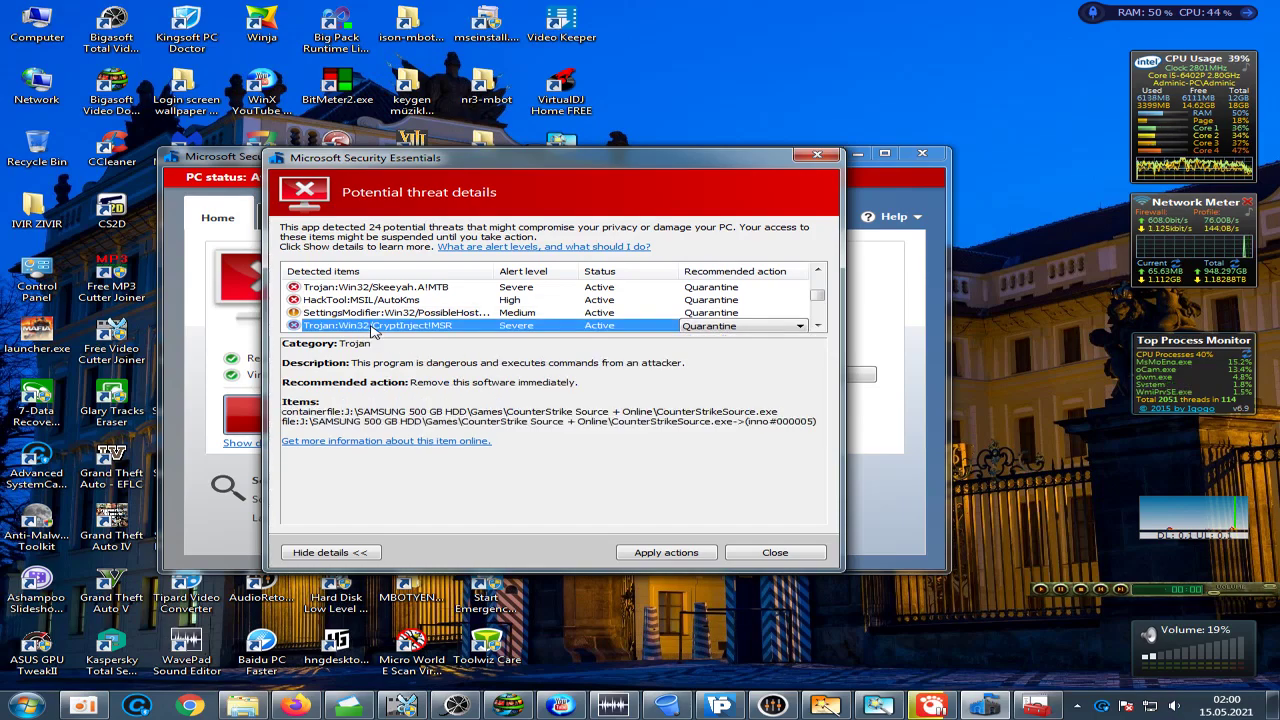
{"action": "left_click_drag", "start_coordinate": [378, 345], "coordinate": [342, 345]}
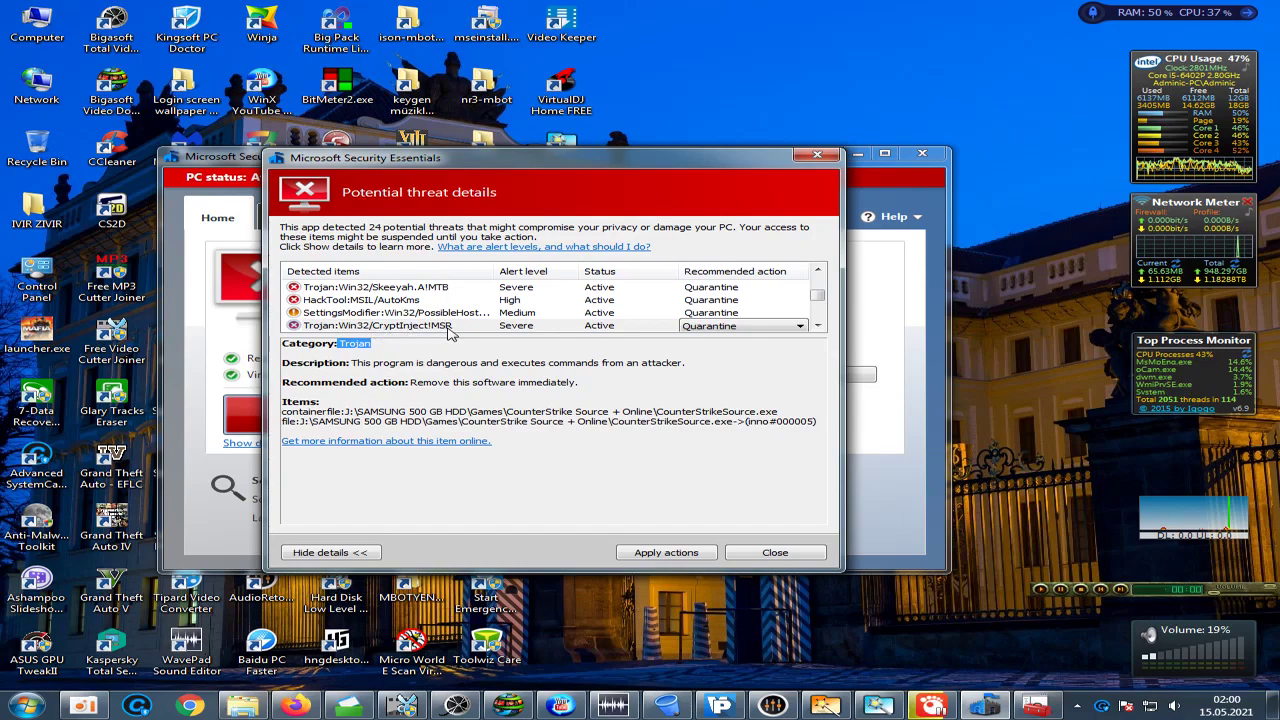
{"action": "left_click_drag", "start_coordinate": [411, 385], "coordinate": [580, 386]}
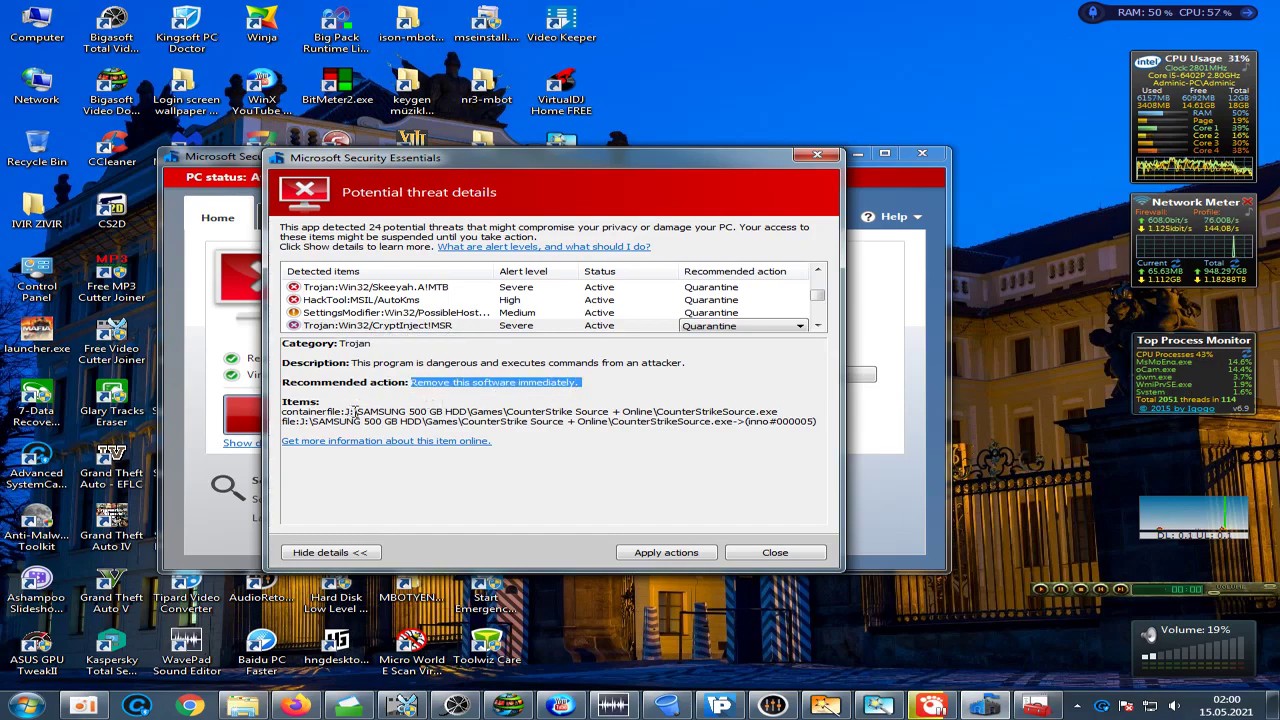
{"action": "left_click_drag", "start_coordinate": [462, 422], "coordinate": [737, 424]}
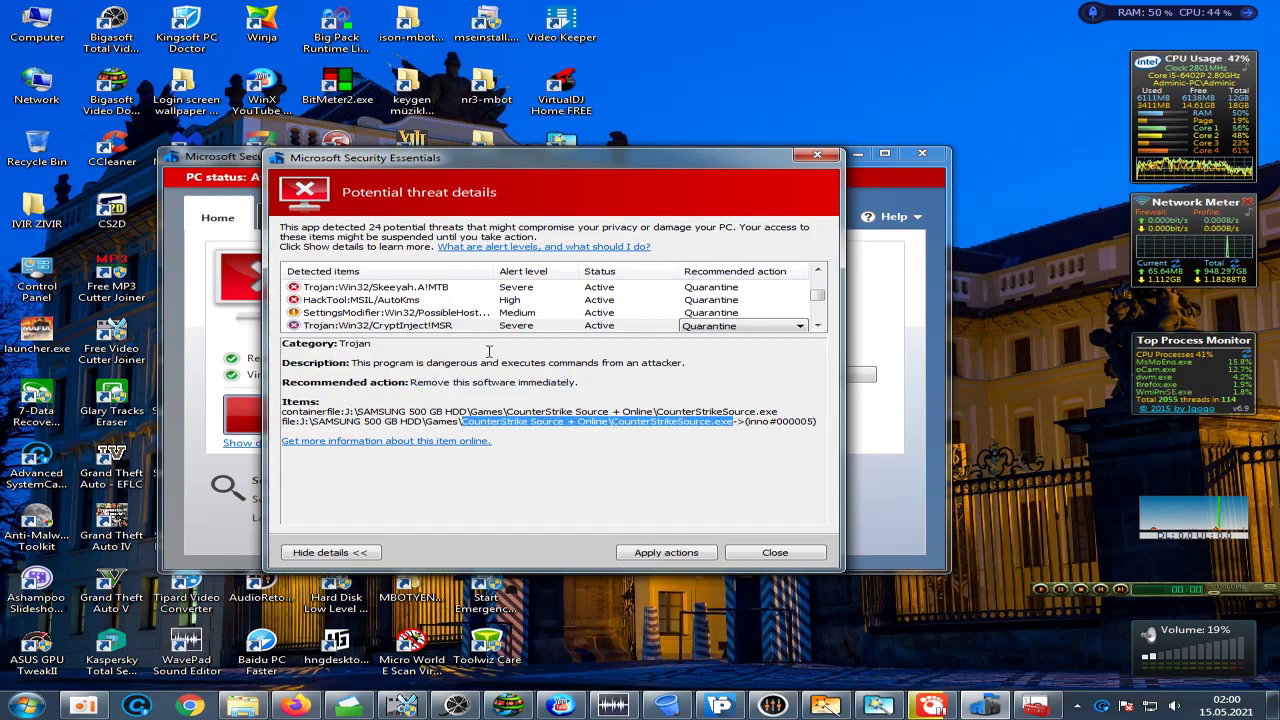
- Show the details of Trojan:Win32/Vigorf.A further down the detected items and review its category, description and affected advanced-systemcare setup file
{"action": "left_click", "coordinate": [818, 326]}
{"action": "left_click", "coordinate": [818, 326]}
{"action": "left_click", "coordinate": [818, 326]}
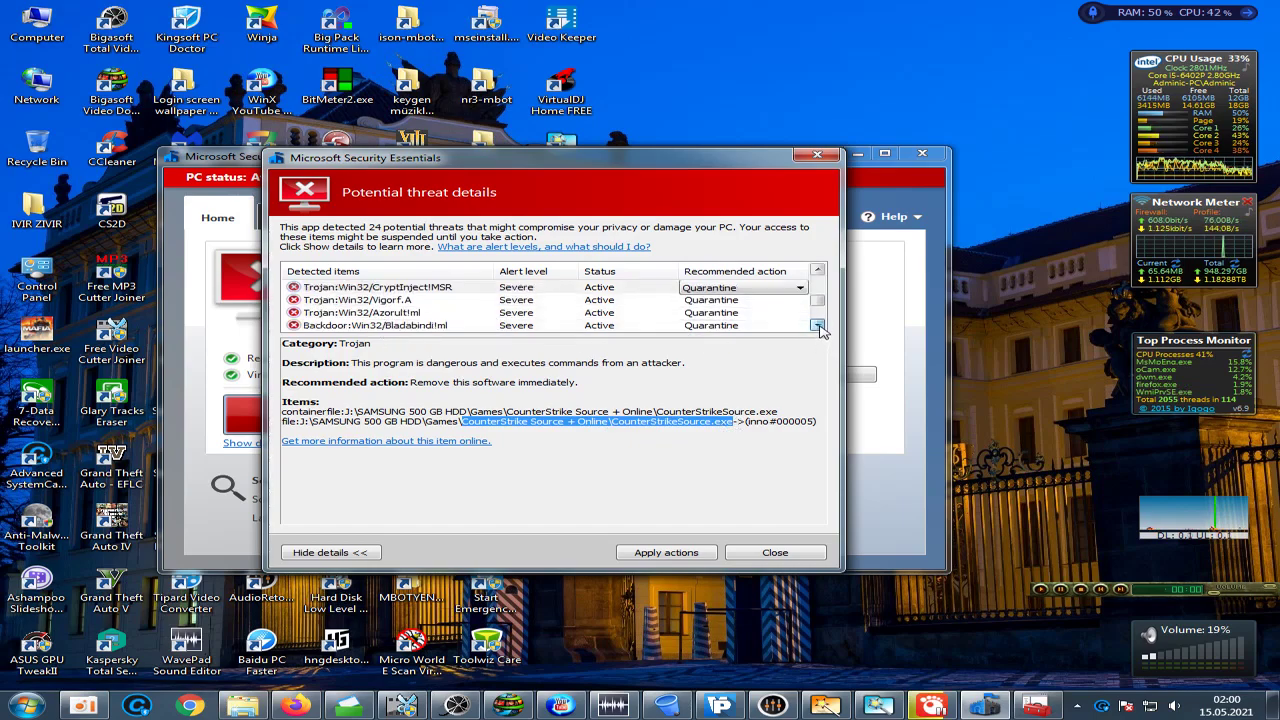
{"action": "left_click", "coordinate": [400, 300]}
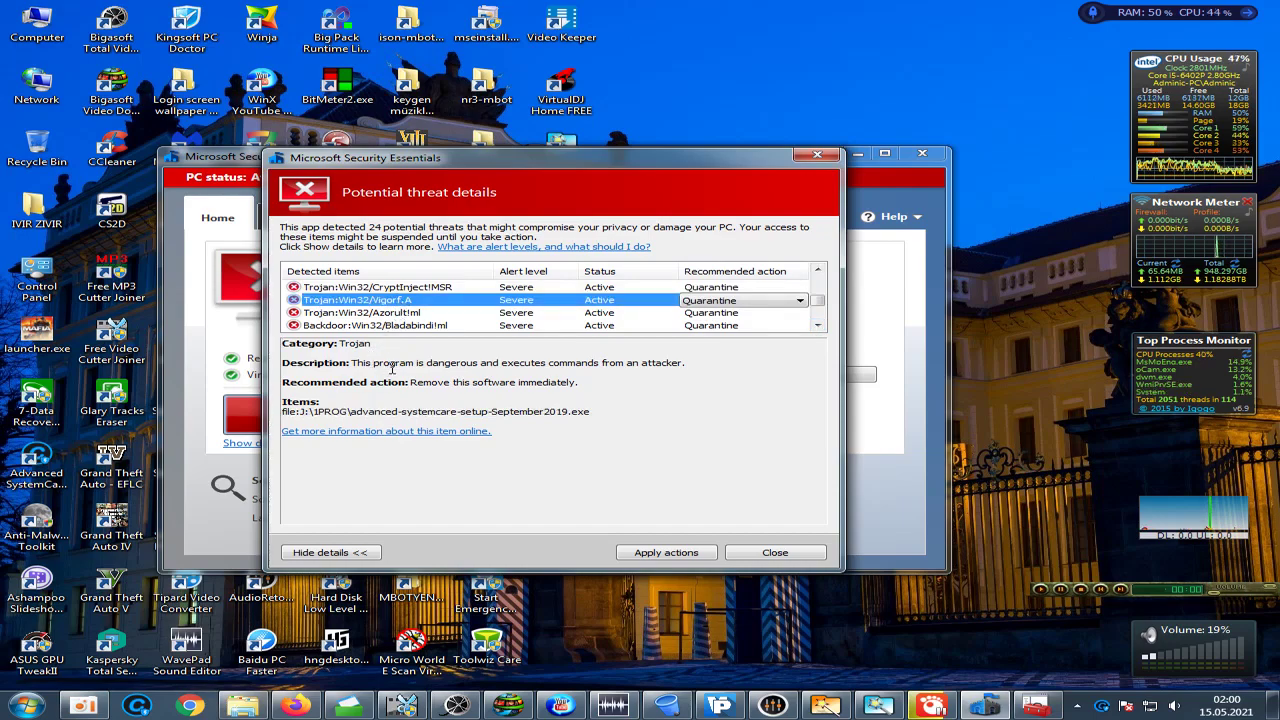
{"action": "double_click", "coordinate": [355, 343]}
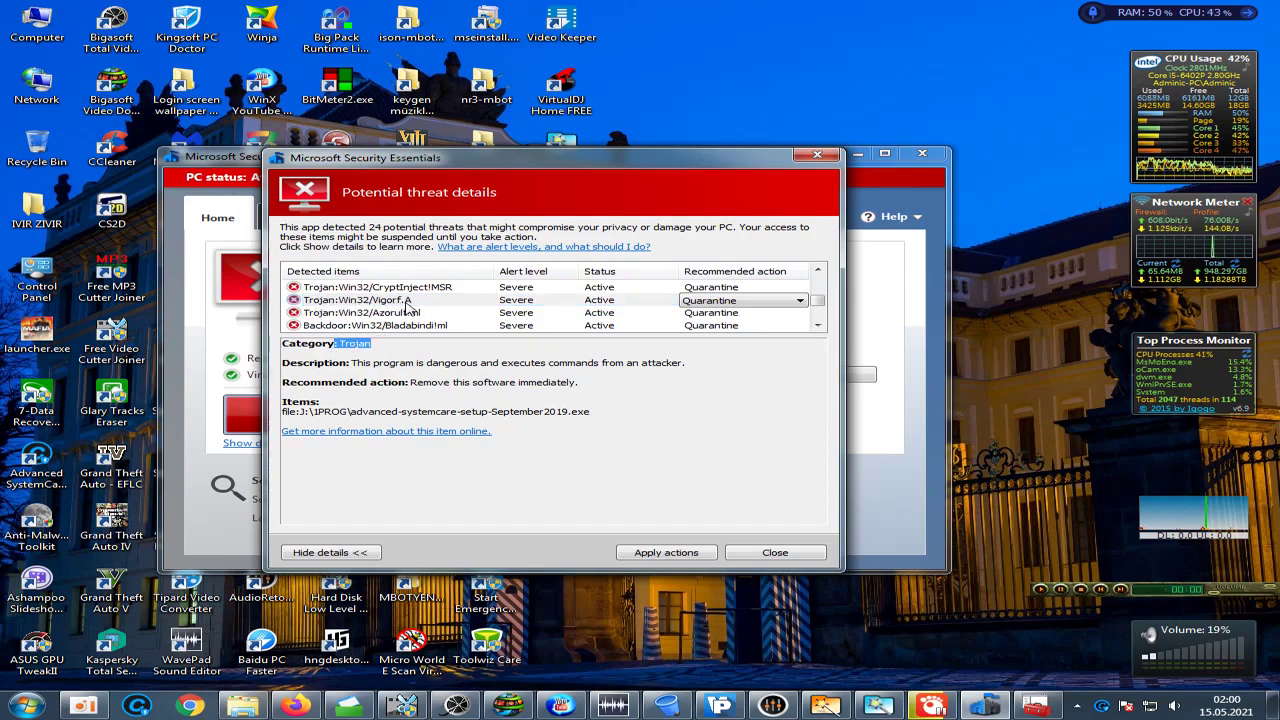
{"action": "left_click_drag", "start_coordinate": [350, 363], "coordinate": [690, 363]}
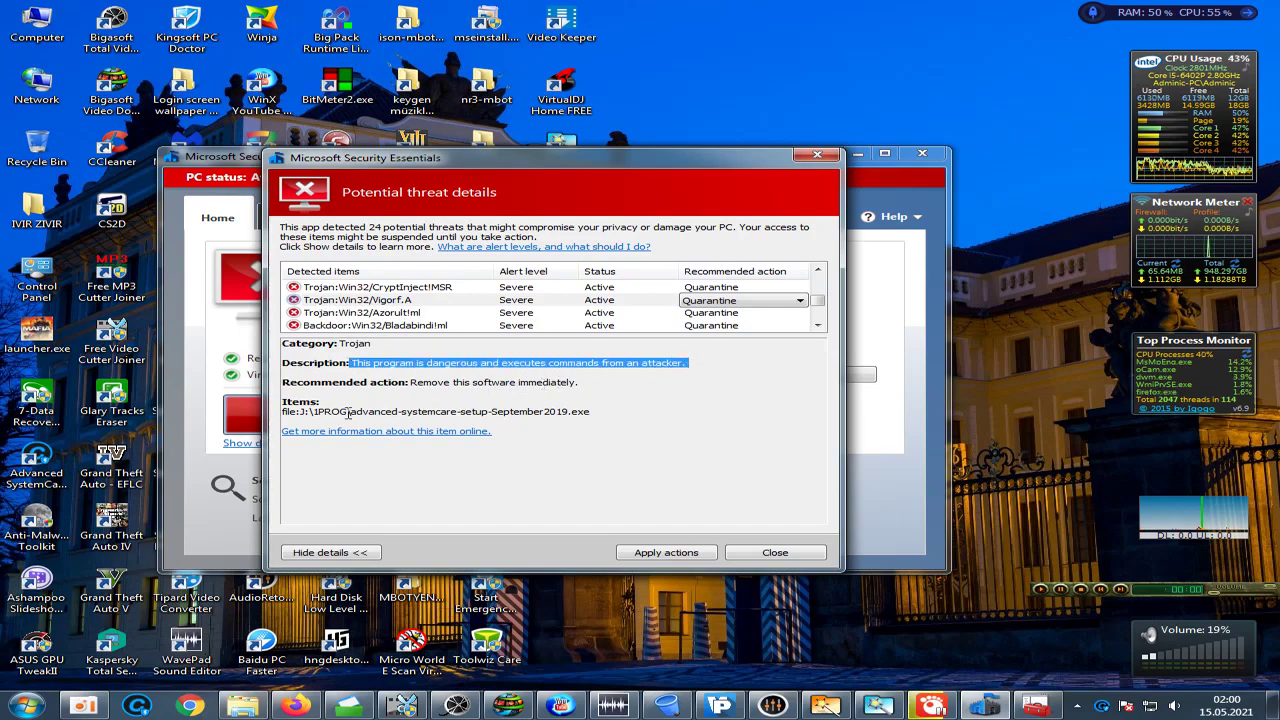
{"action": "left_click_drag", "start_coordinate": [350, 413], "coordinate": [583, 411]}
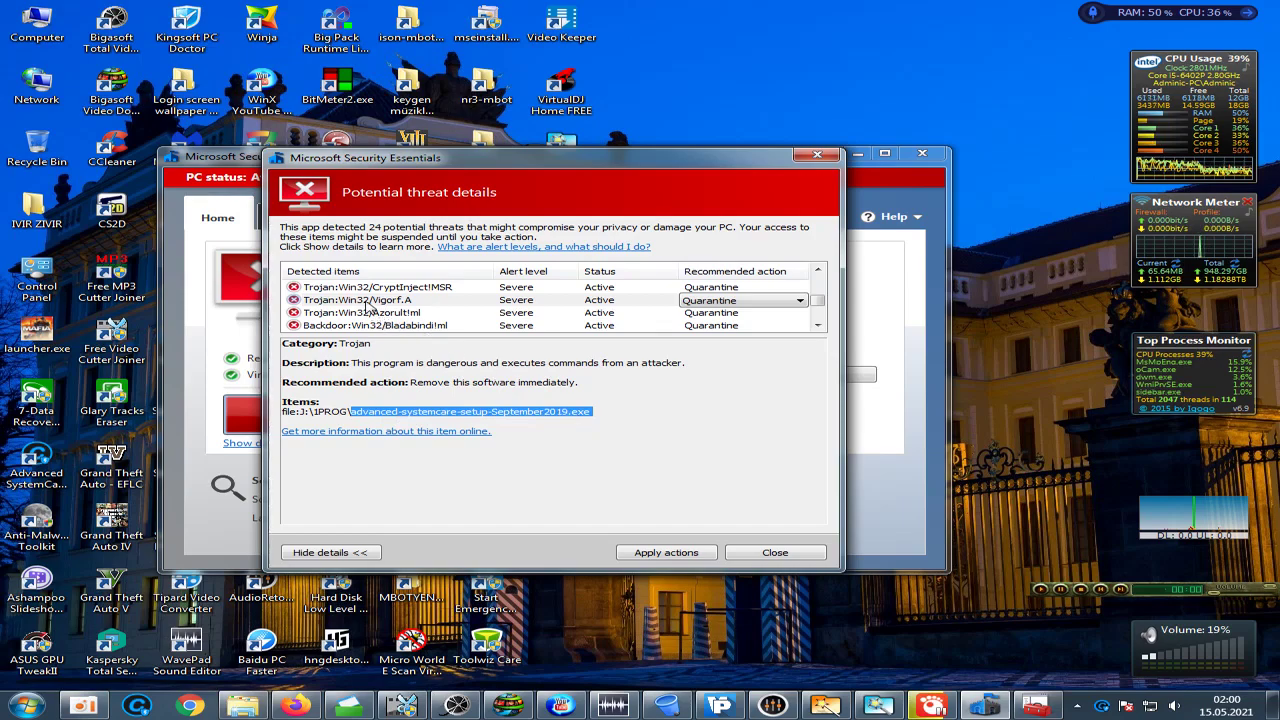
{"action": "left_click", "coordinate": [324, 304]}
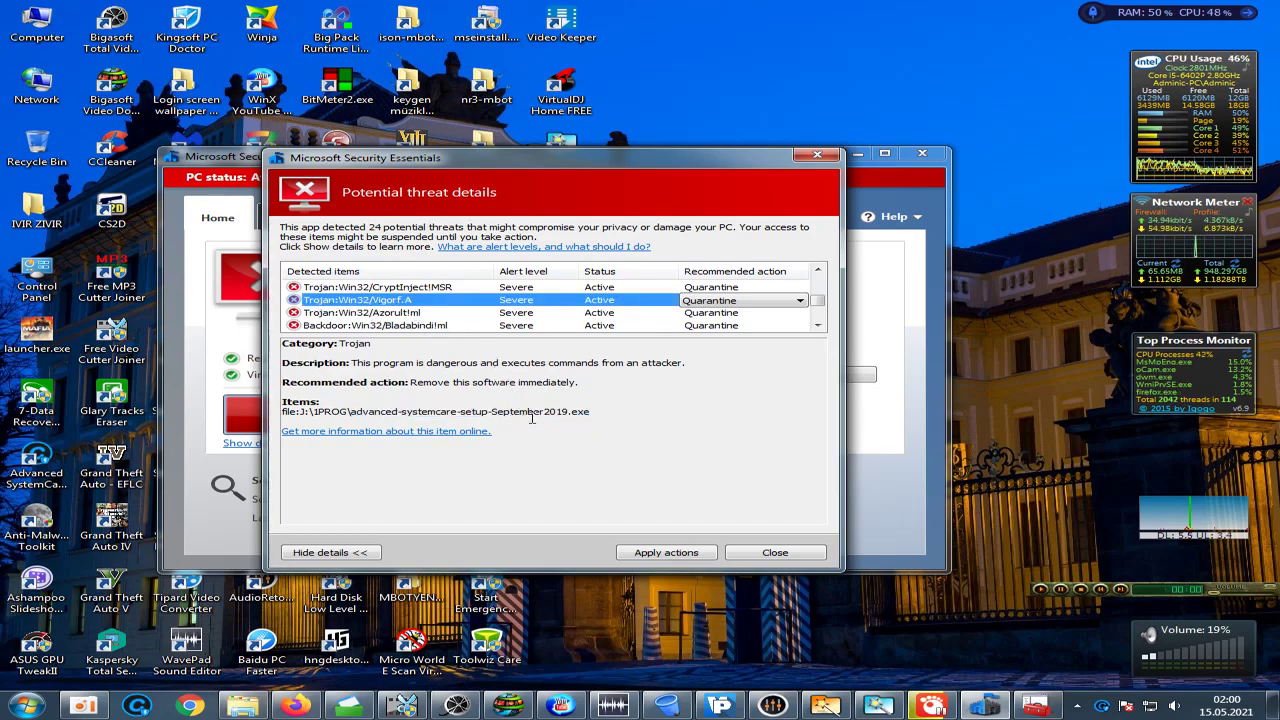
- Check Vigorf.A's advanced-systemcare setup file, and show the details of Trojan:Win32/Azorult!ml to review its category and affected CSRobot.exe file
{"action": "left_click_drag", "start_coordinate": [347, 411], "coordinate": [490, 411]}
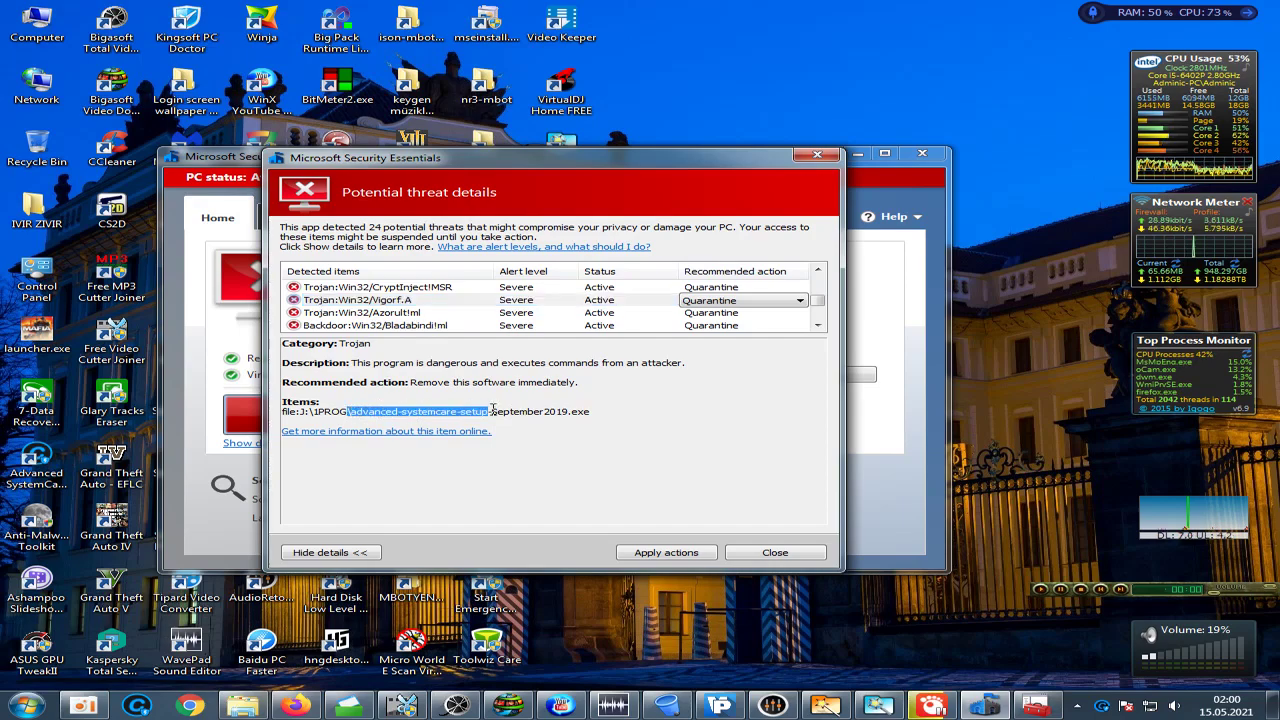
{"action": "left_click", "coordinate": [383, 315]}
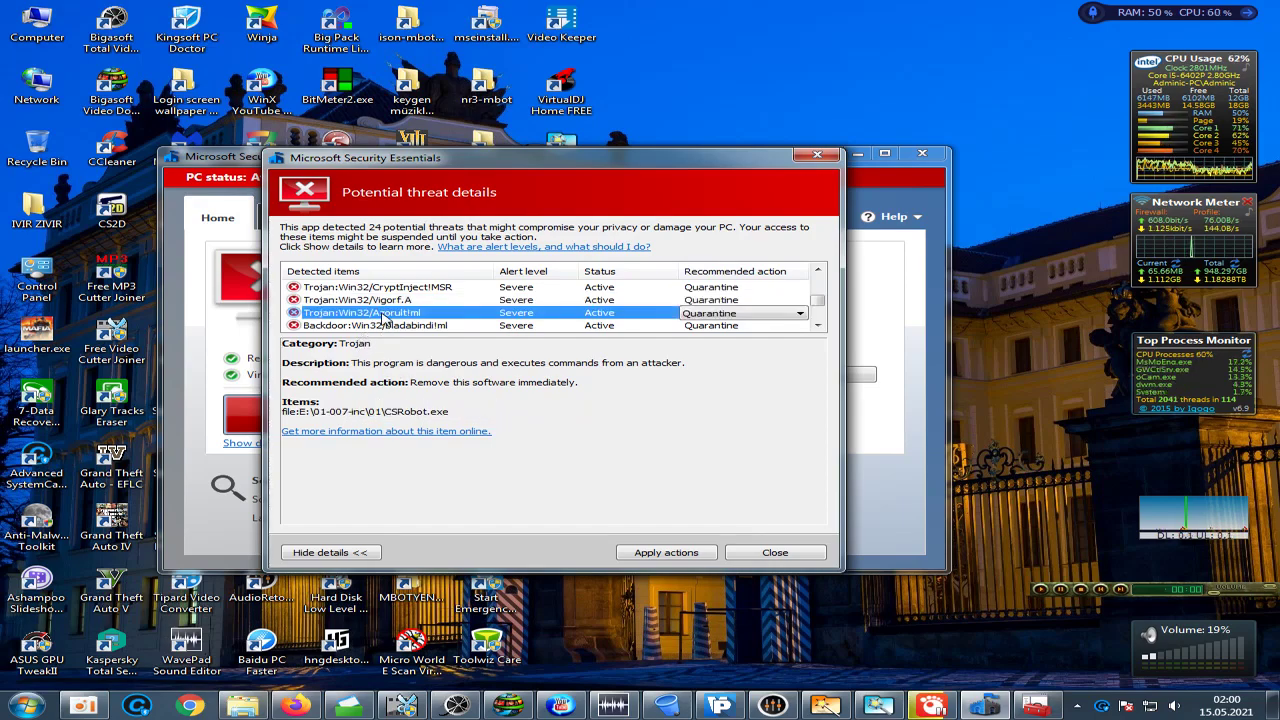
{"action": "left_click", "coordinate": [374, 344]}
{"action": "left_click_drag", "start_coordinate": [374, 344], "coordinate": [340, 345]}
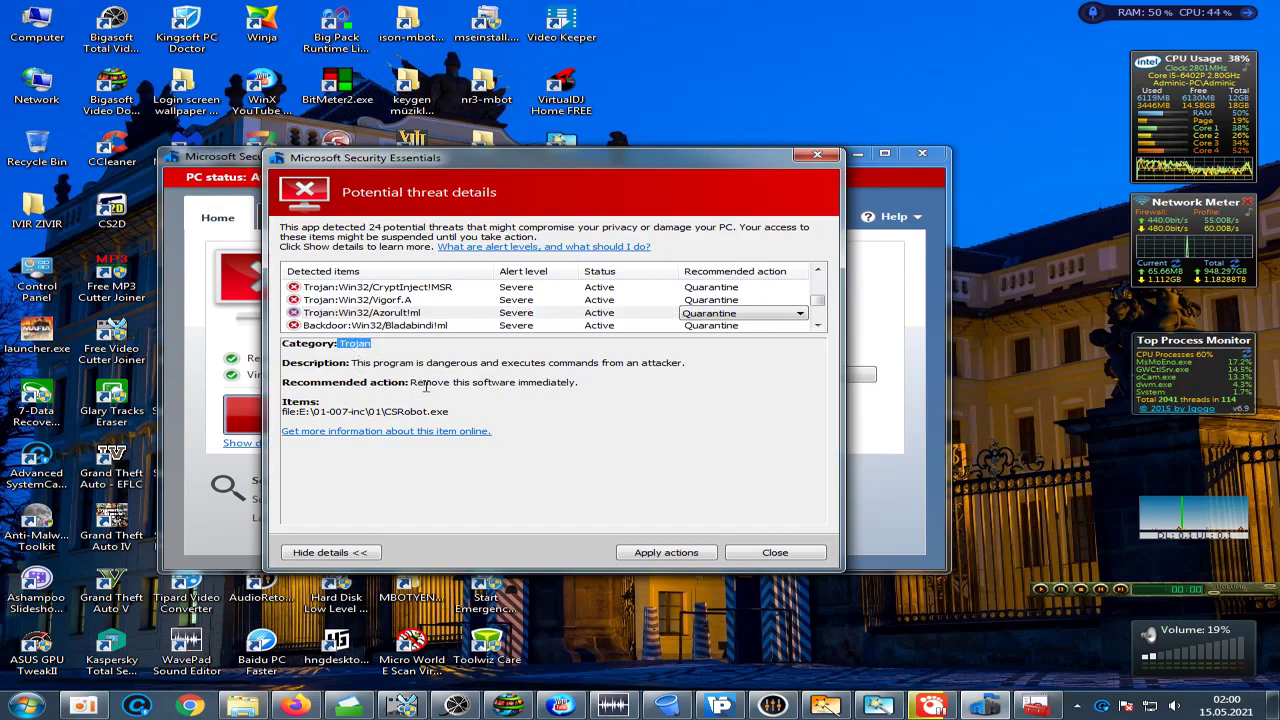
{"action": "left_click_drag", "start_coordinate": [453, 412], "coordinate": [386, 411]}
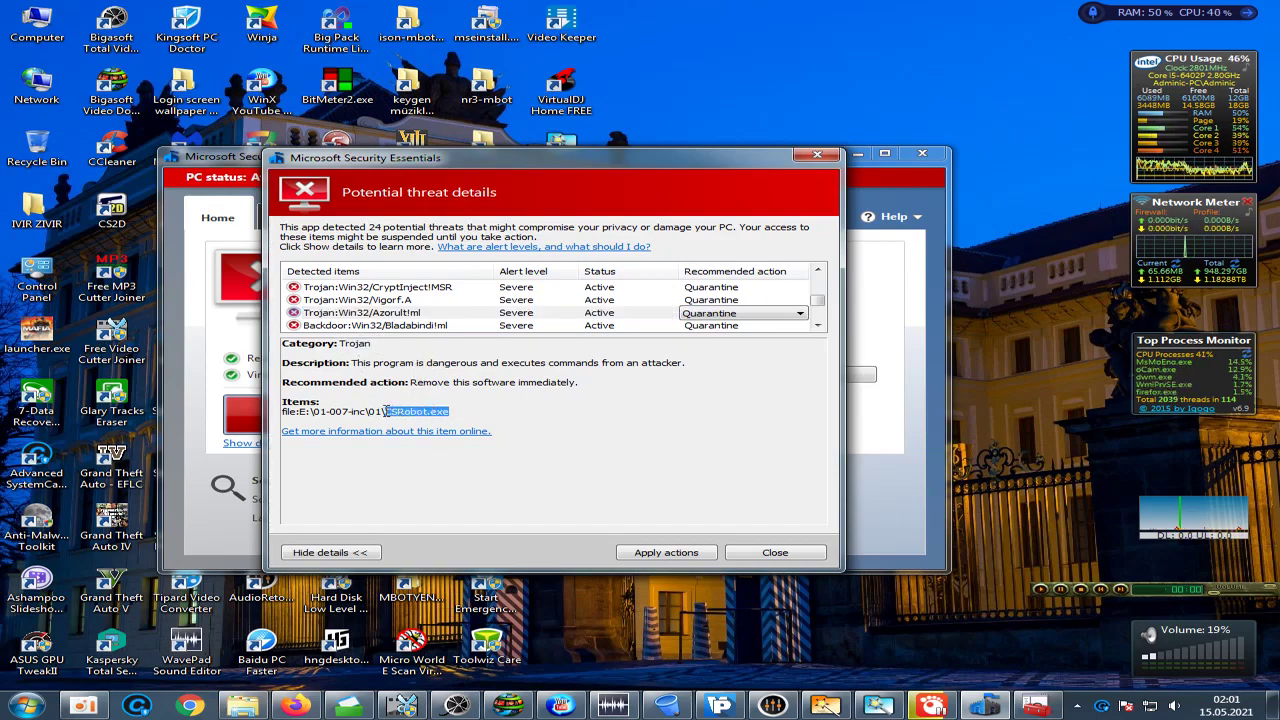
- Show the details of Backdoor:Win32/Bladabindi!ml and review its category, description and affected Kaspersky trial reset file
{"action": "left_click", "coordinate": [382, 325]}
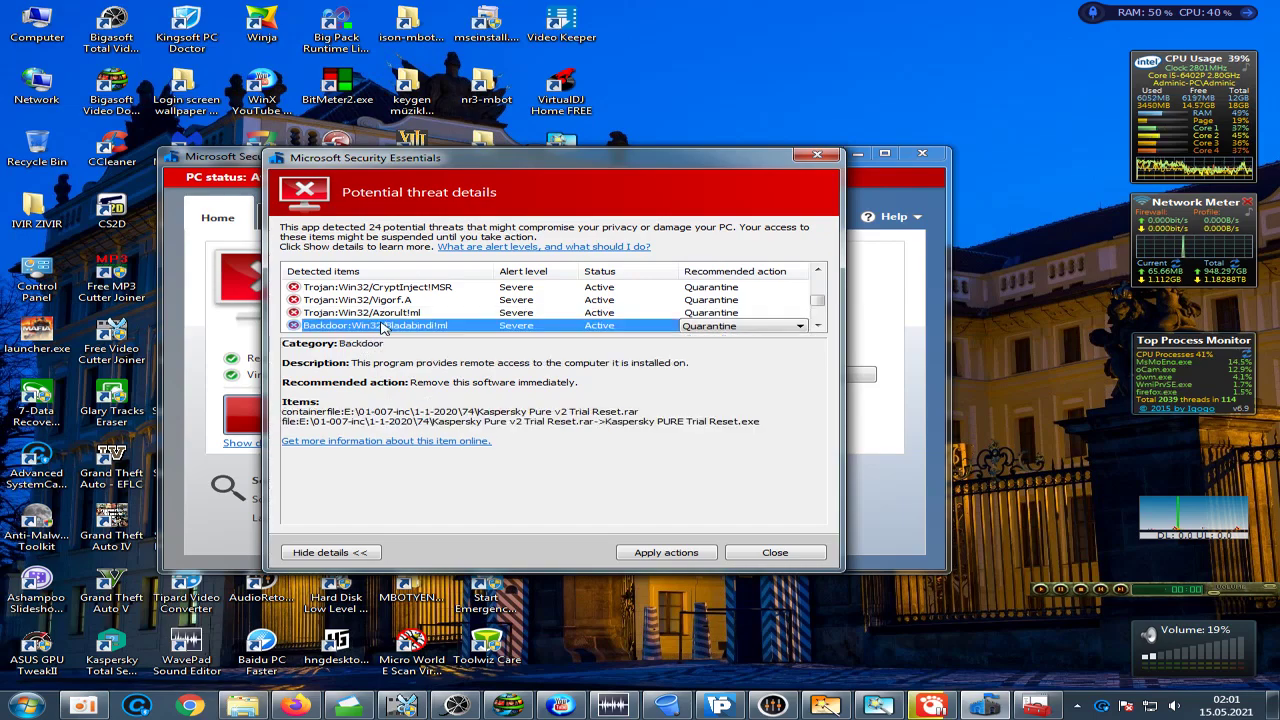
{"action": "left_click_drag", "start_coordinate": [386, 344], "coordinate": [369, 346]}
{"action": "left_click", "coordinate": [358, 346]}
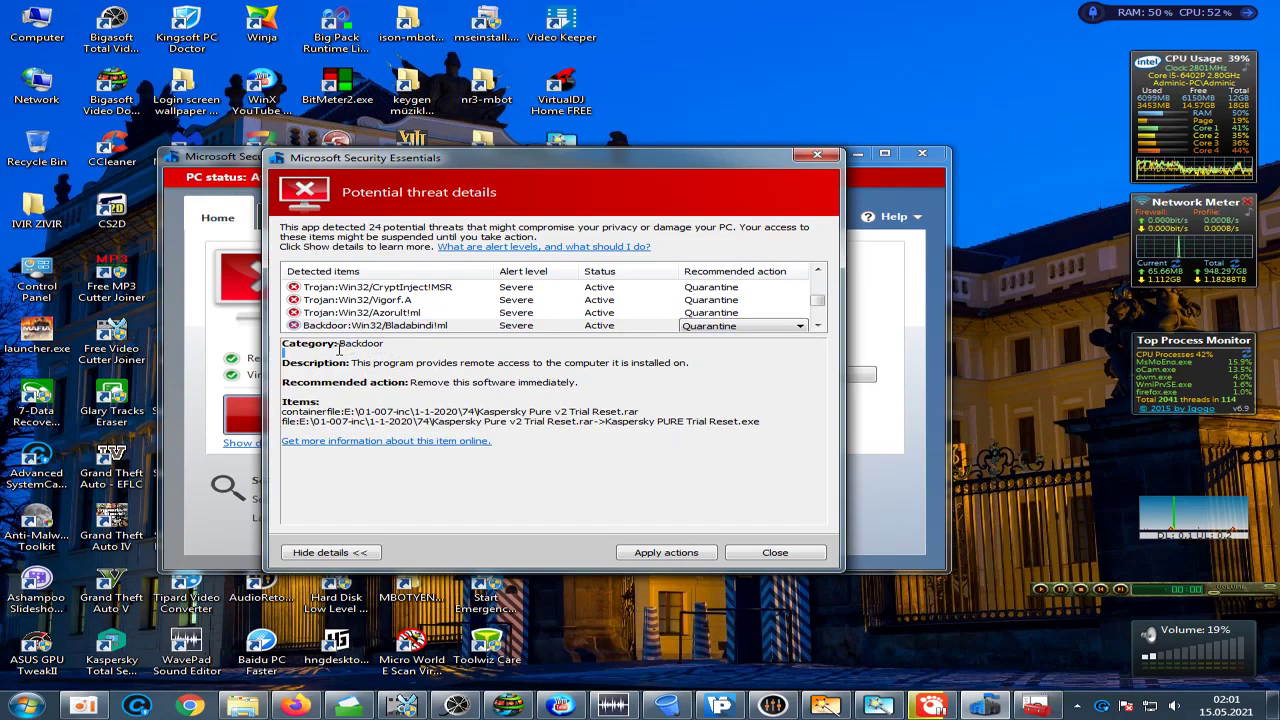
{"action": "double_click", "coordinate": [339, 346]}
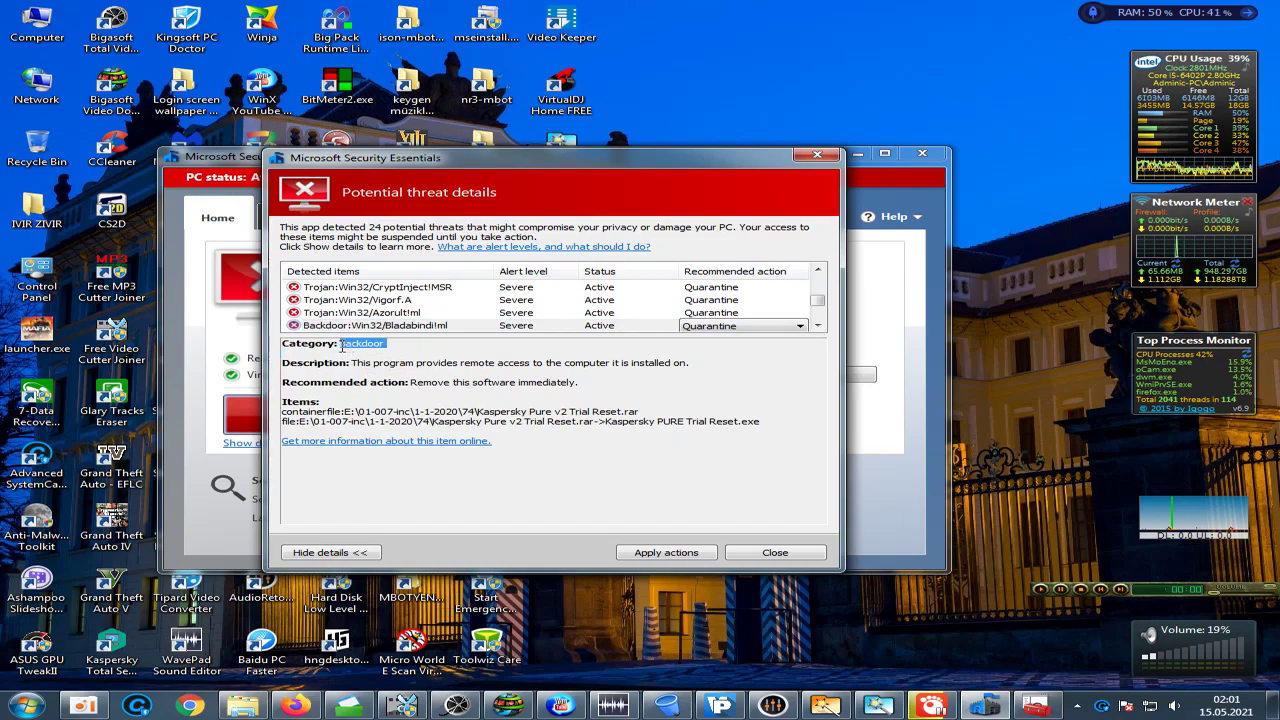
{"action": "left_click_drag", "start_coordinate": [352, 365], "coordinate": [694, 367]}
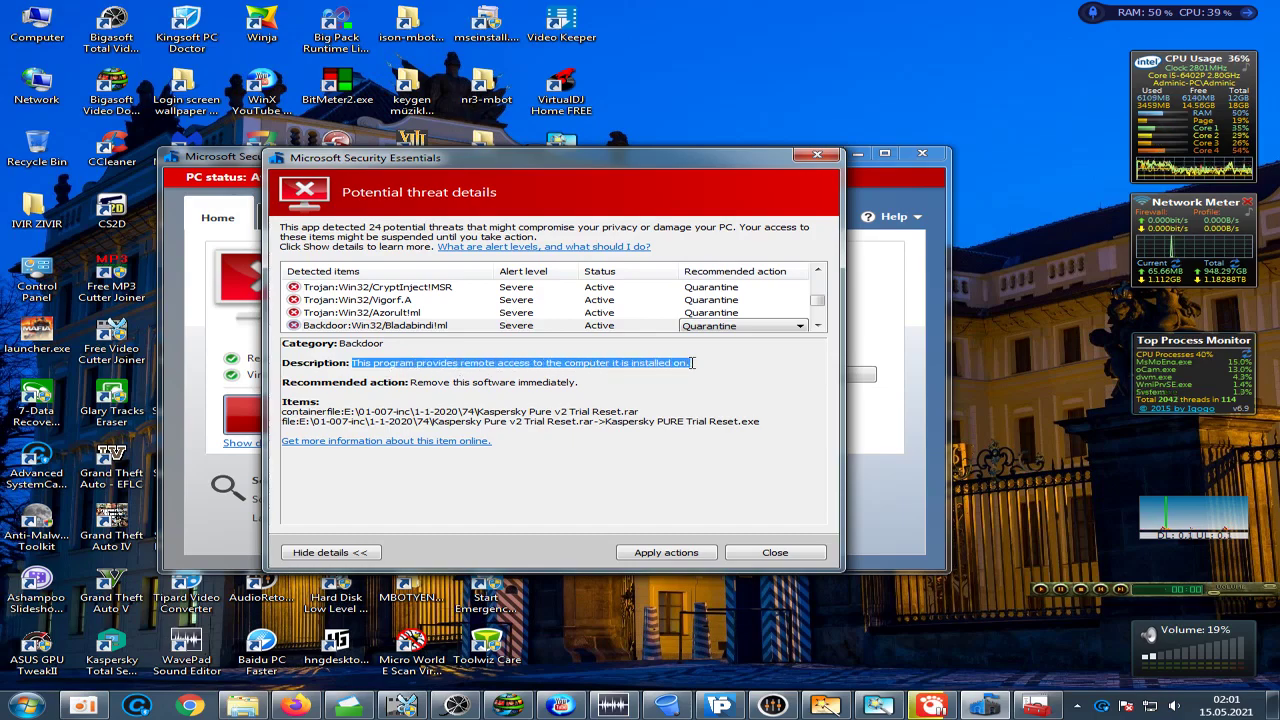
{"action": "left_click_drag", "start_coordinate": [431, 421], "coordinate": [741, 424]}
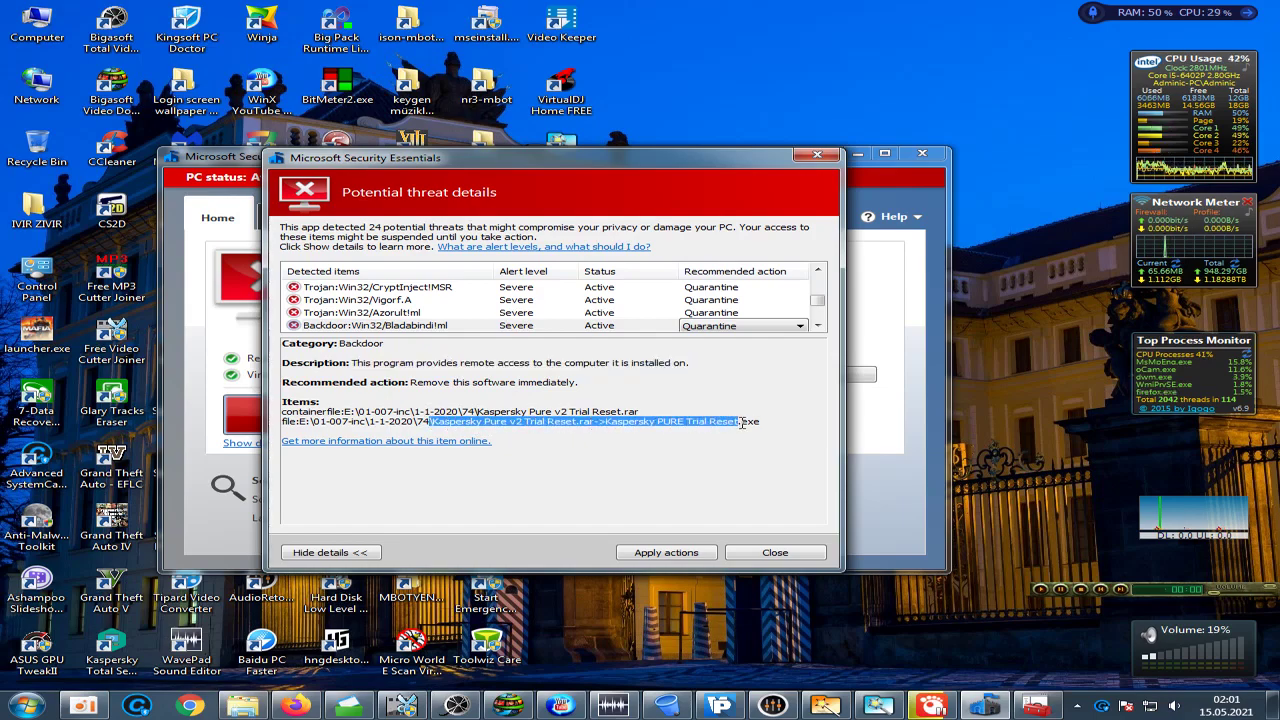
- Show the details of Trojan:Win32/Dynamer!ac further down the detected items and review its category and affected xCoreAVSetup.exe file
{"action": "left_click", "coordinate": [818, 326]}
{"action": "left_click", "coordinate": [818, 326]}
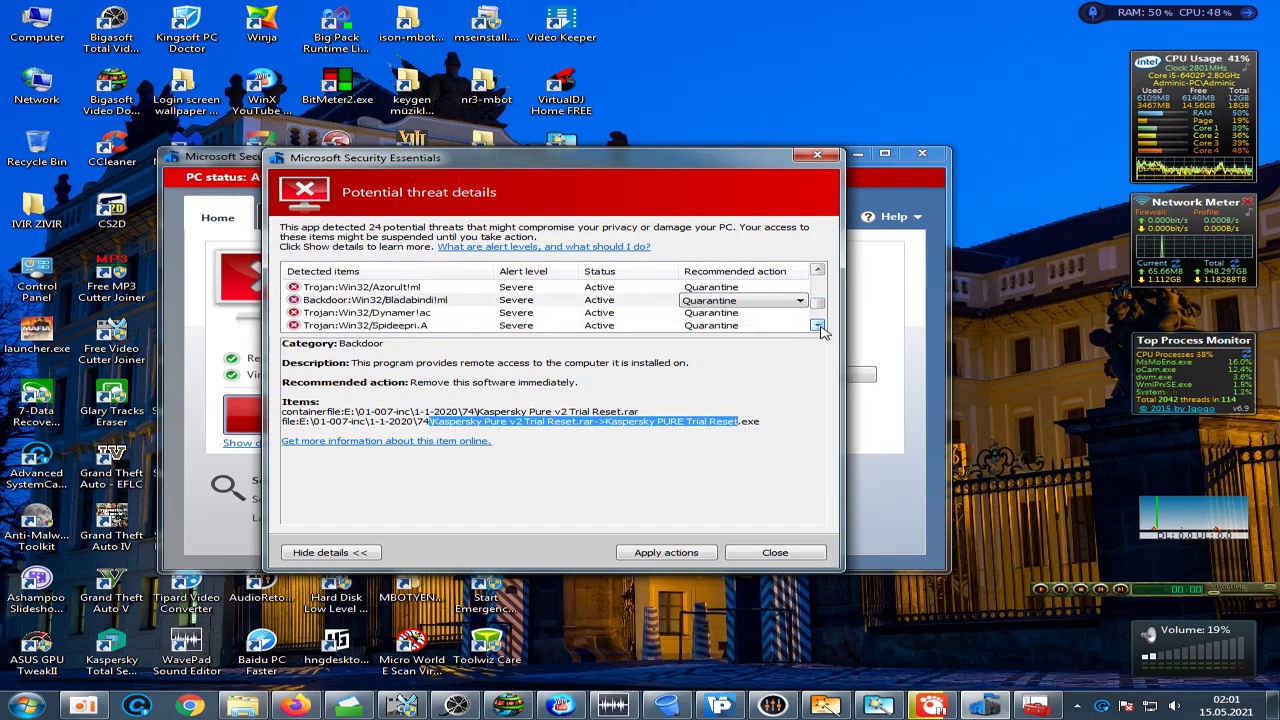
{"action": "left_click", "coordinate": [414, 302]}
{"action": "left_click", "coordinate": [417, 314]}
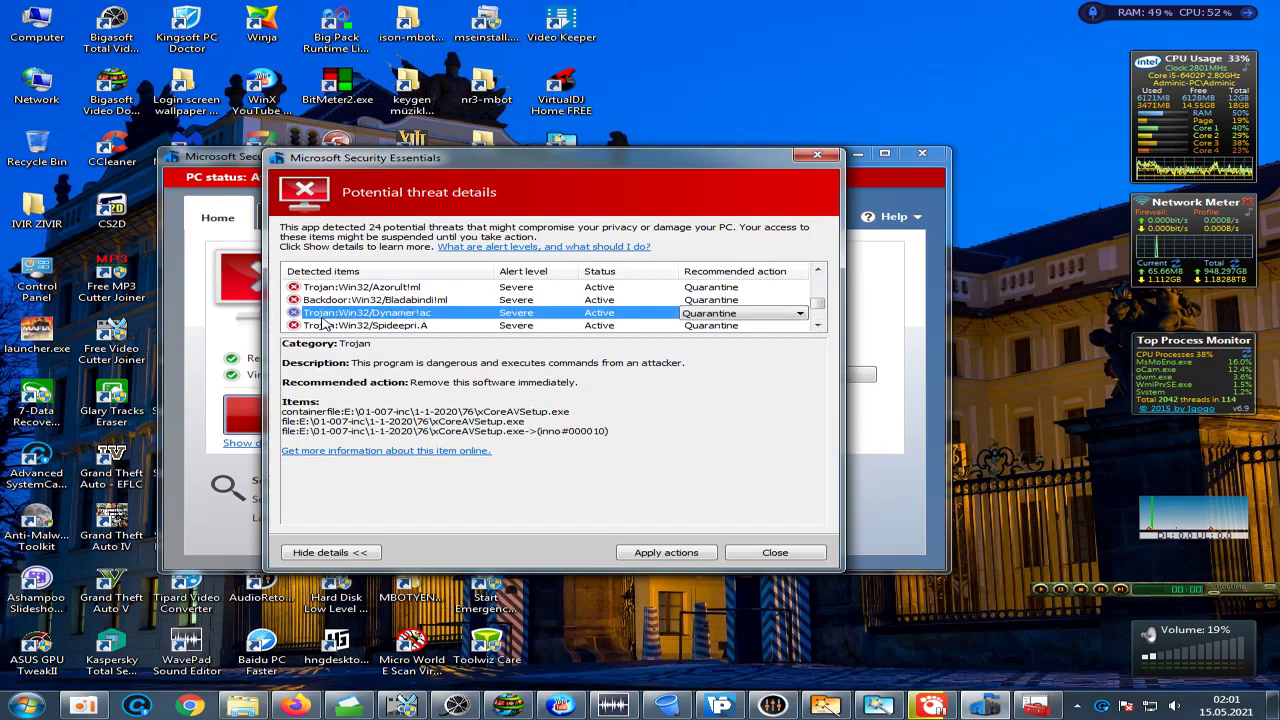
{"action": "double_click", "coordinate": [344, 344]}
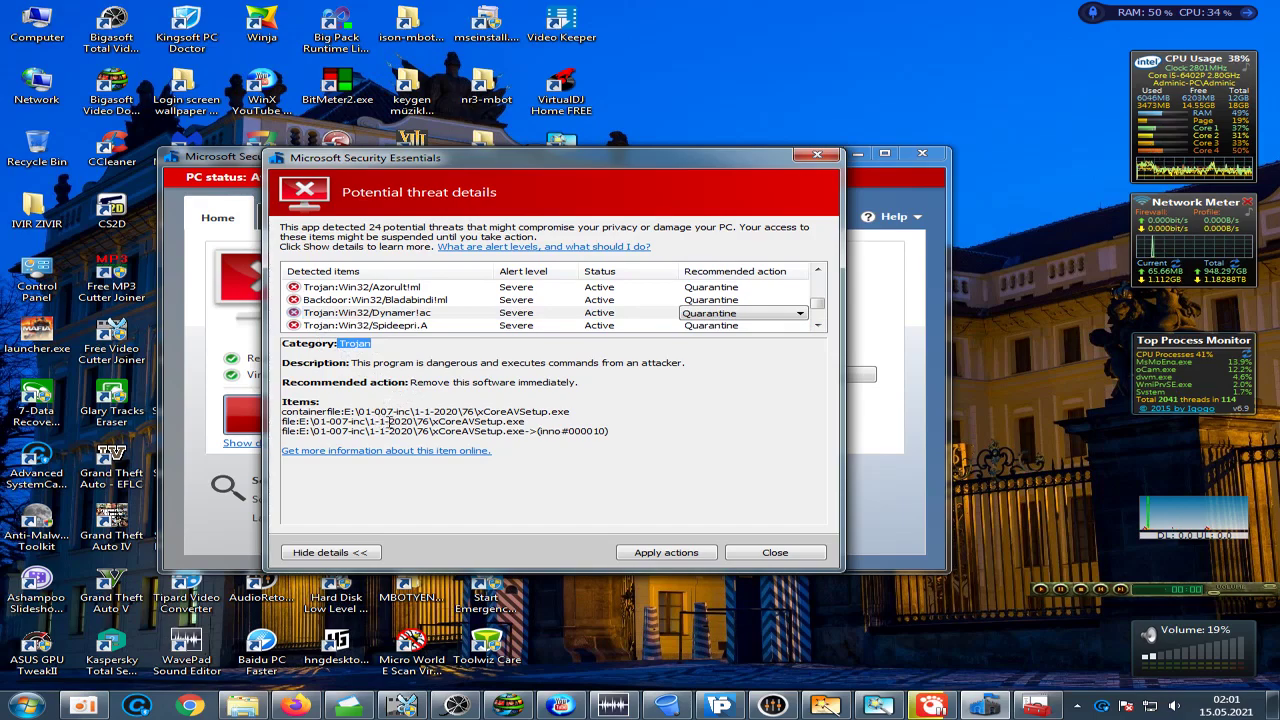
{"action": "left_click_drag", "start_coordinate": [479, 413], "coordinate": [568, 413]}
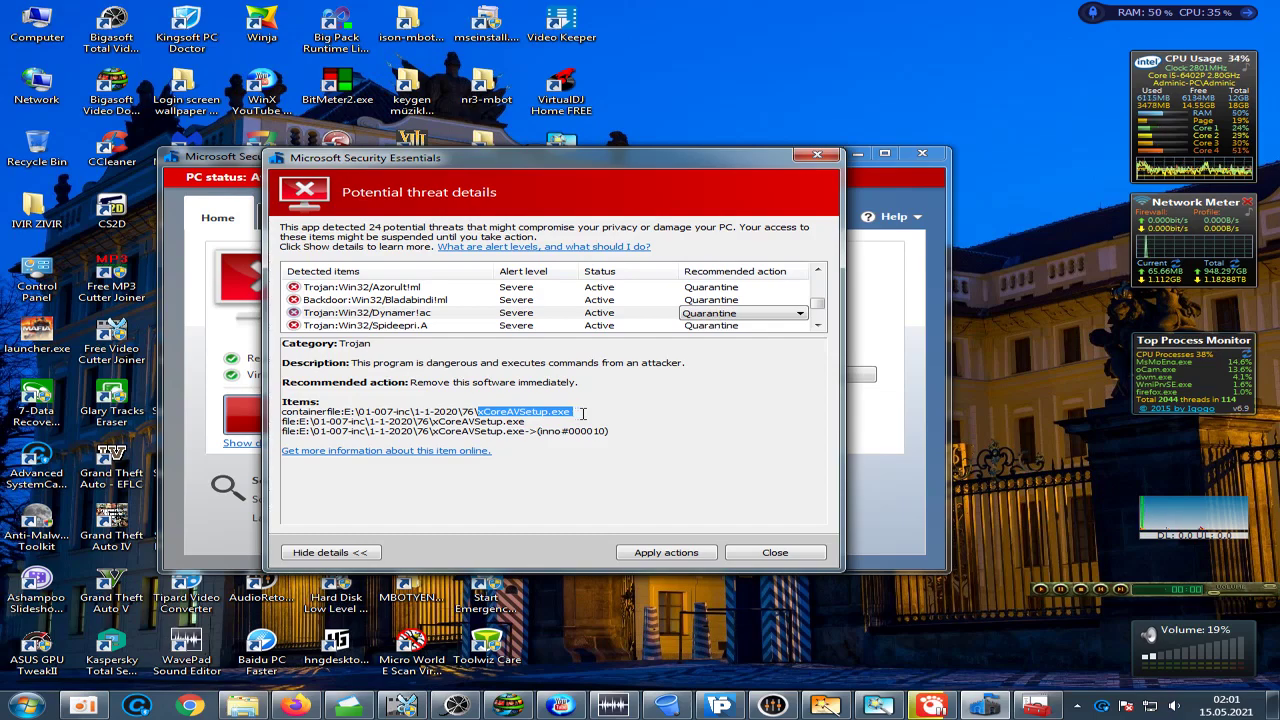
- Show the details of Trojan:Win32/Spideepri.A and review its category and affected speeditup-freeware.exe file
{"action": "left_click", "coordinate": [375, 313]}
{"action": "left_click", "coordinate": [377, 326]}
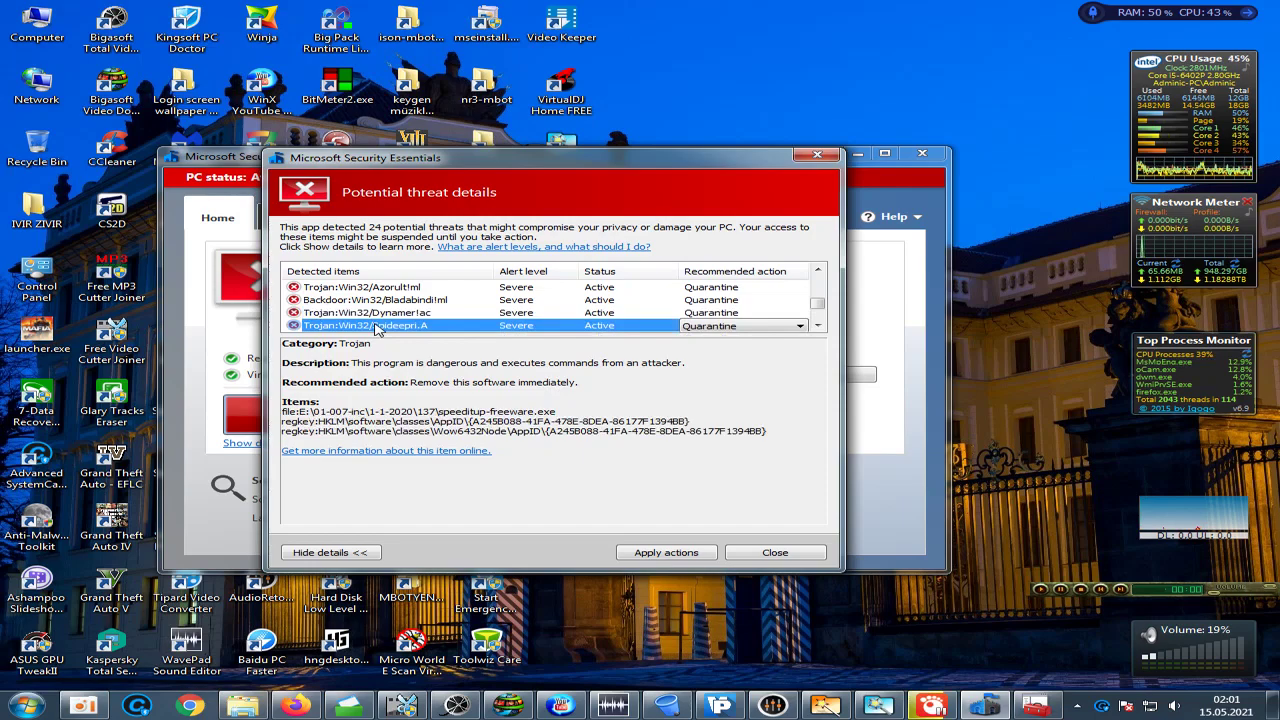
{"action": "double_click", "coordinate": [356, 343]}
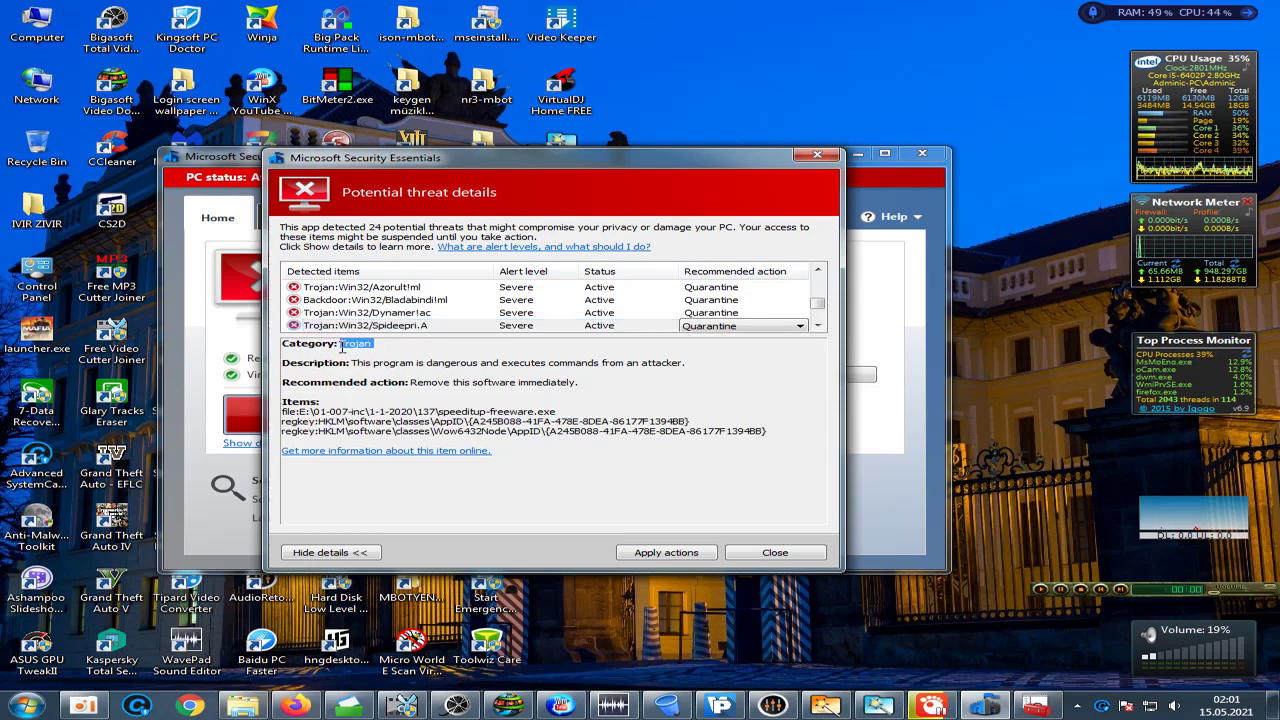
{"action": "left_click_drag", "start_coordinate": [441, 412], "coordinate": [557, 412]}
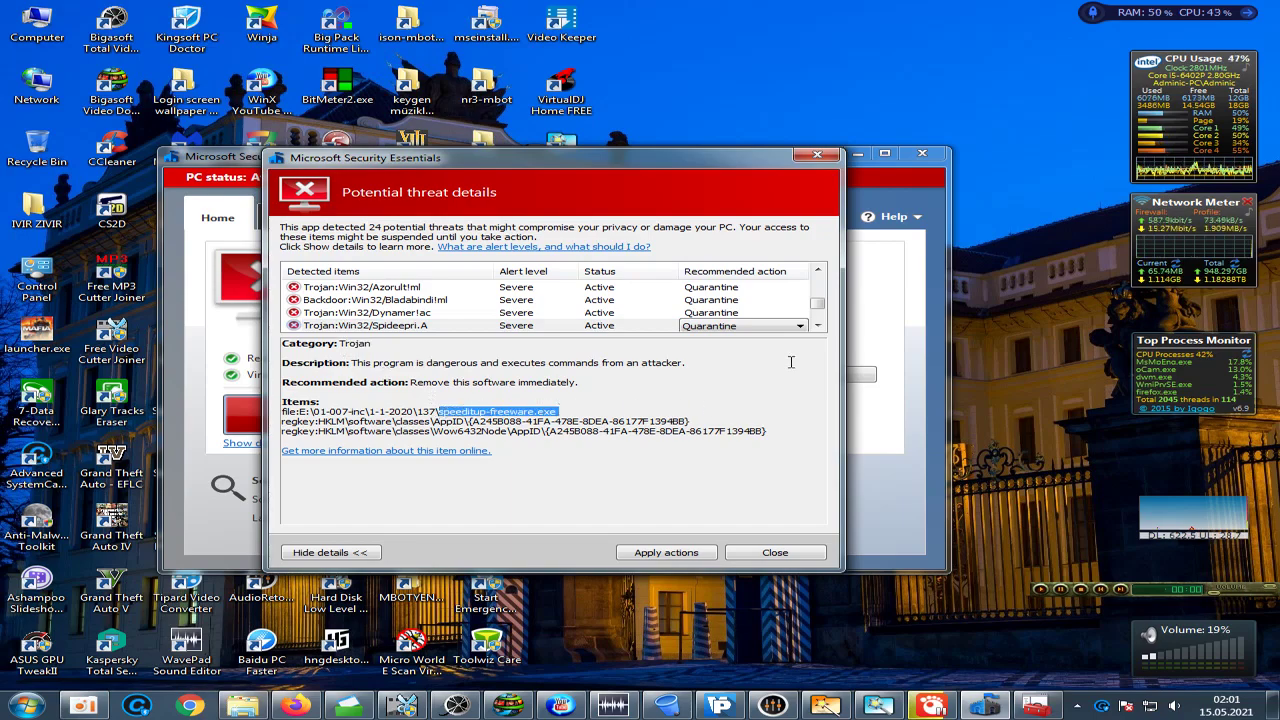
- Review the category, description and affected installers of Misleading:Win32/Lodi, and the affected windows10.txt files of HackTool:BAT/AutoKms.S!MTB
{"action": "left_click", "coordinate": [817, 325]}
{"action": "left_click", "coordinate": [817, 325]}
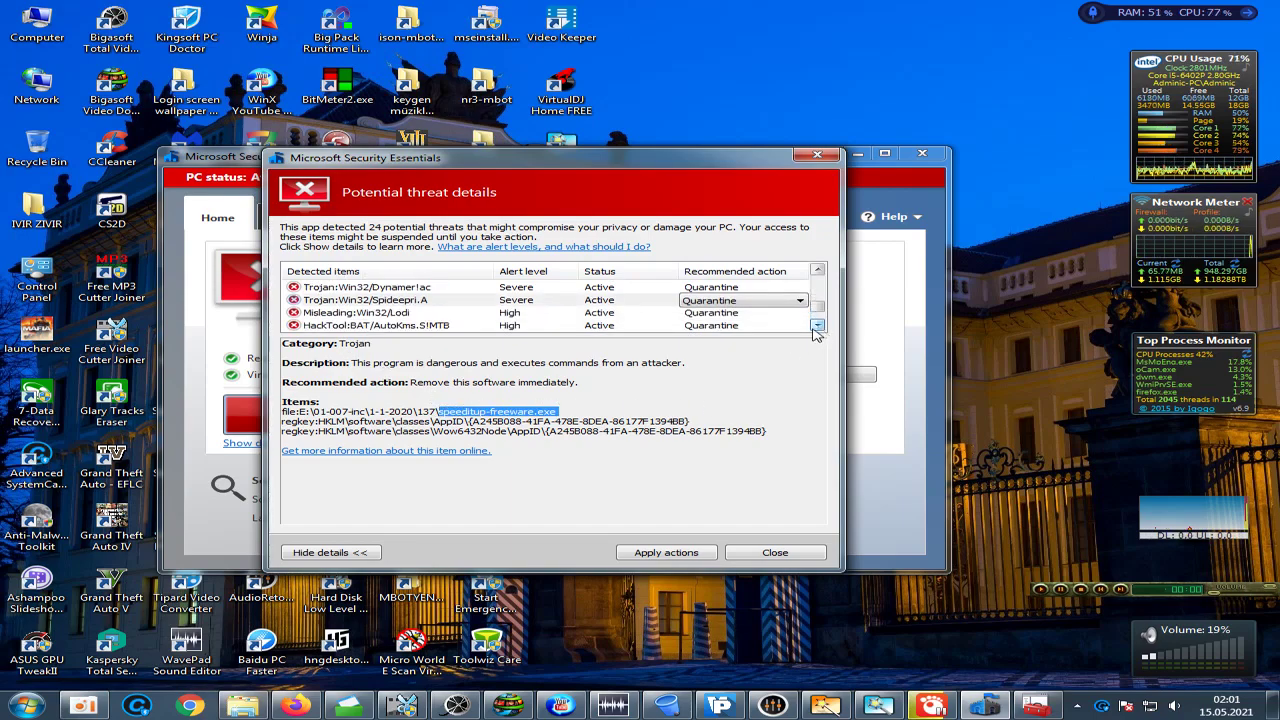
{"action": "left_click", "coordinate": [386, 300]}
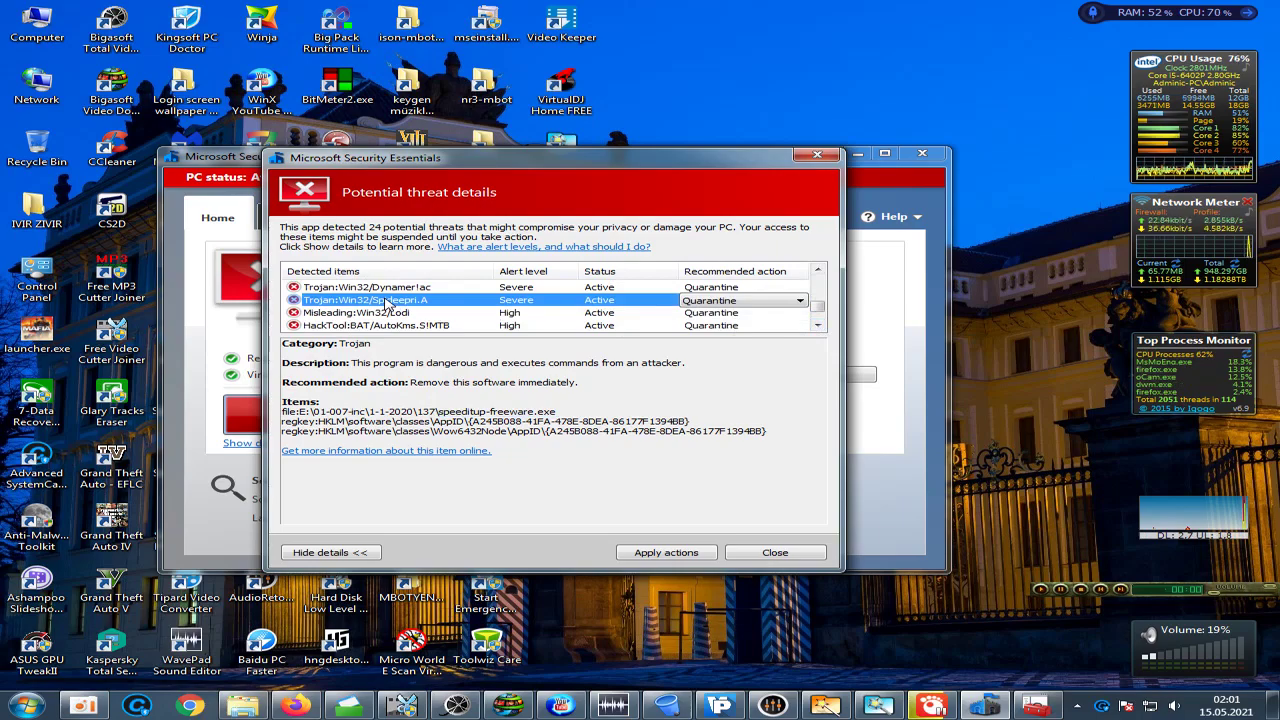
{"action": "left_click", "coordinate": [390, 313]}
{"action": "left_click_drag", "start_coordinate": [497, 344], "coordinate": [339, 343]}
{"action": "left_click_drag", "start_coordinate": [603, 366], "coordinate": [283, 364]}
{"action": "left_click_drag", "start_coordinate": [377, 411], "coordinate": [545, 411]}
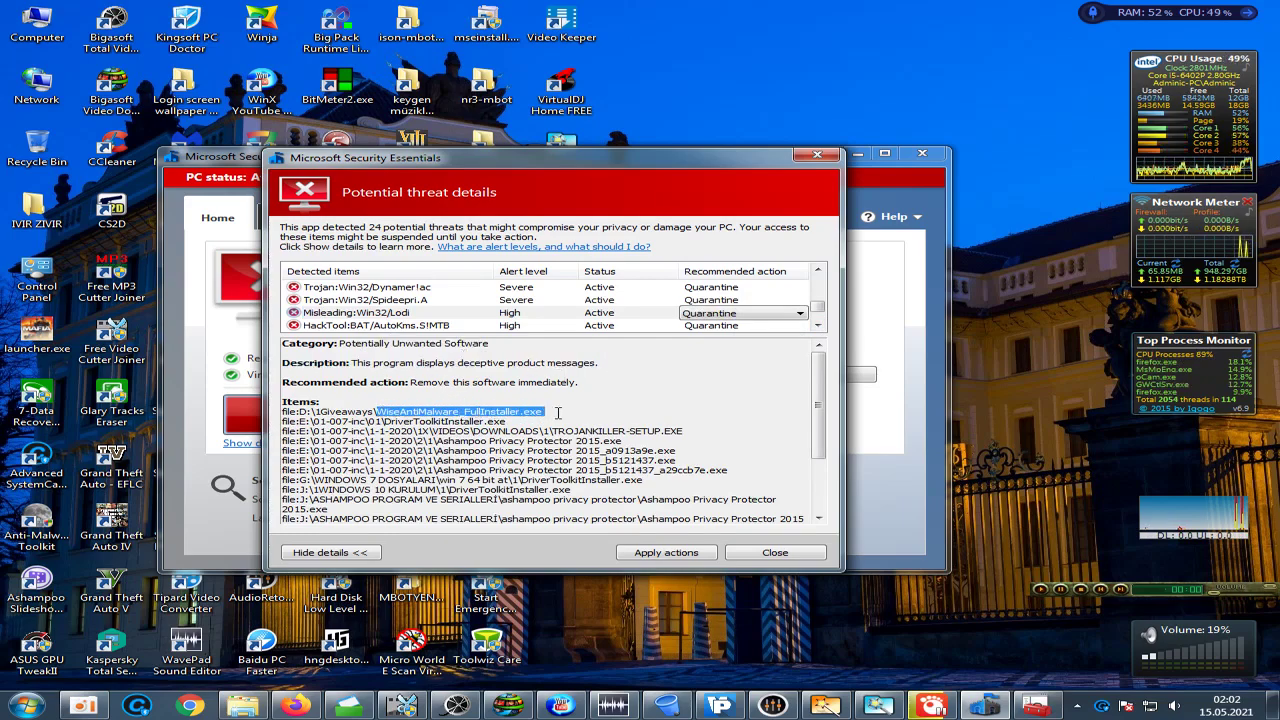
{"action": "left_click_drag", "start_coordinate": [437, 441], "coordinate": [637, 442]}
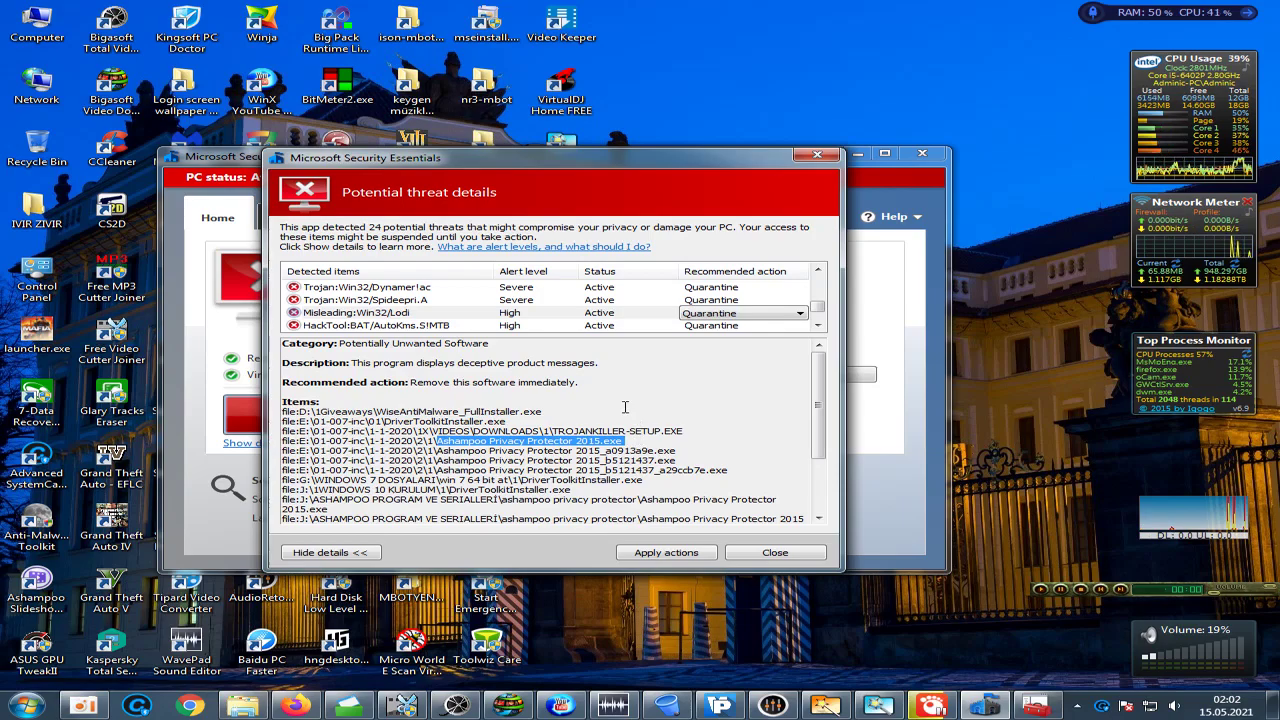
{"action": "left_click", "coordinate": [377, 327]}
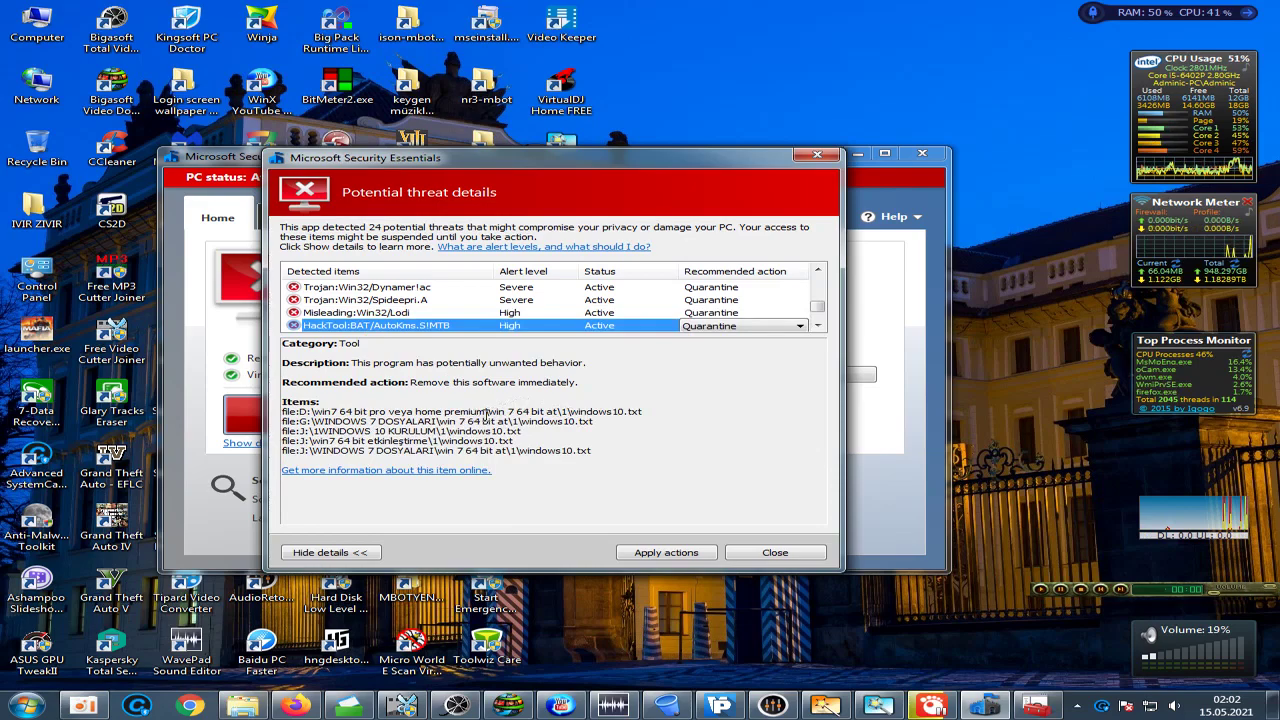
{"action": "left_click_drag", "start_coordinate": [487, 412], "coordinate": [650, 415]}
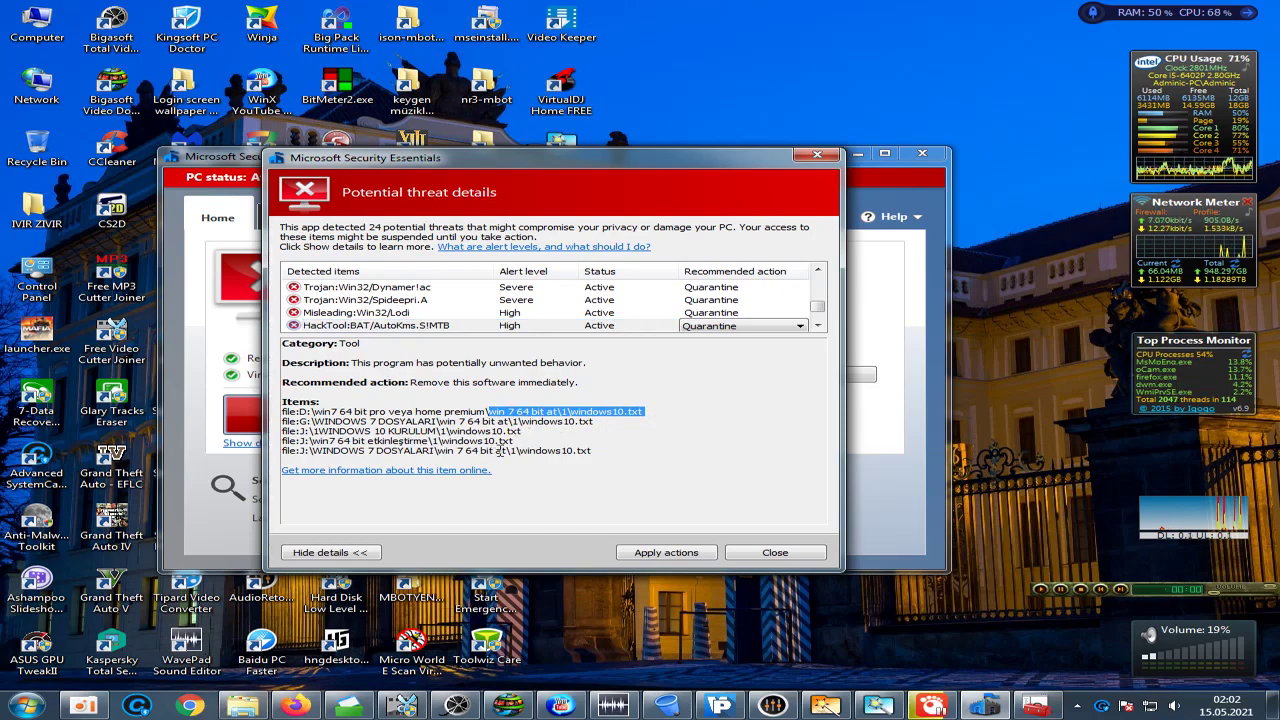
- Show the details of HackTool:Win32/Gendows further down the detected items and review its category, description and affected Windows Loader.exe path
{"action": "left_click", "coordinate": [817, 327]}
{"action": "left_click", "coordinate": [817, 327]}
{"action": "left_click", "coordinate": [817, 327]}
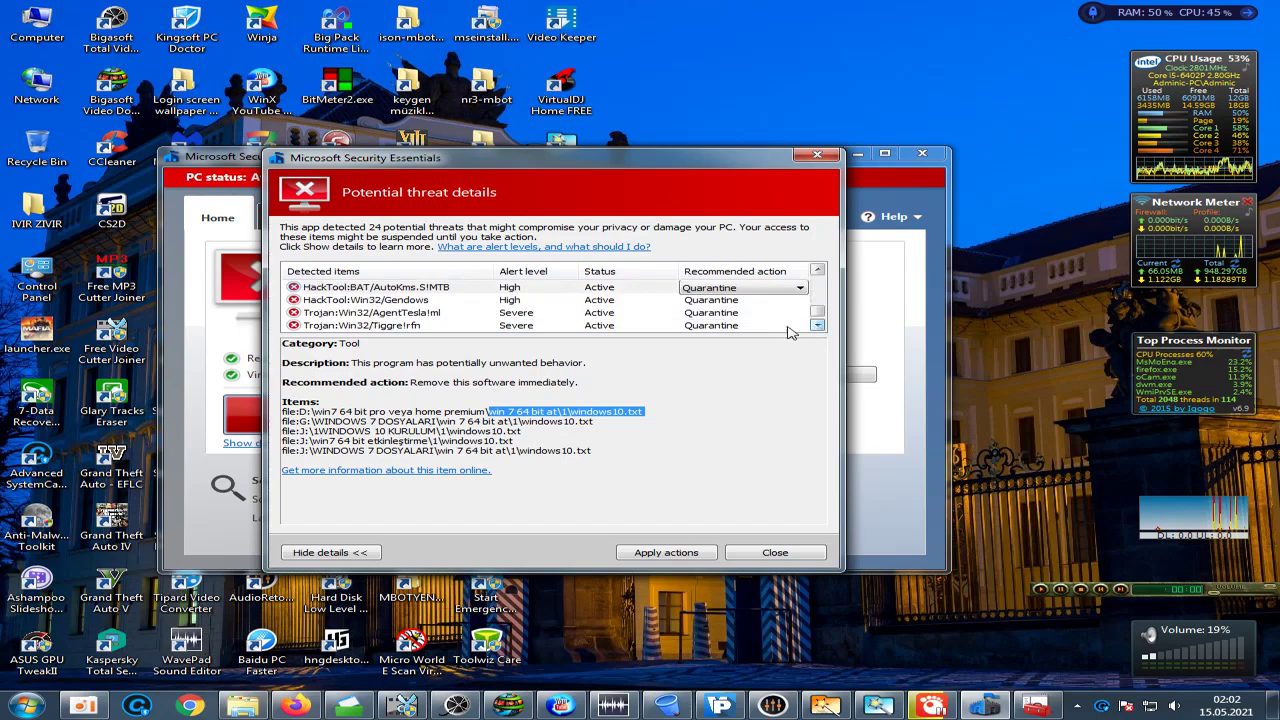
{"action": "left_click", "coordinate": [410, 300]}
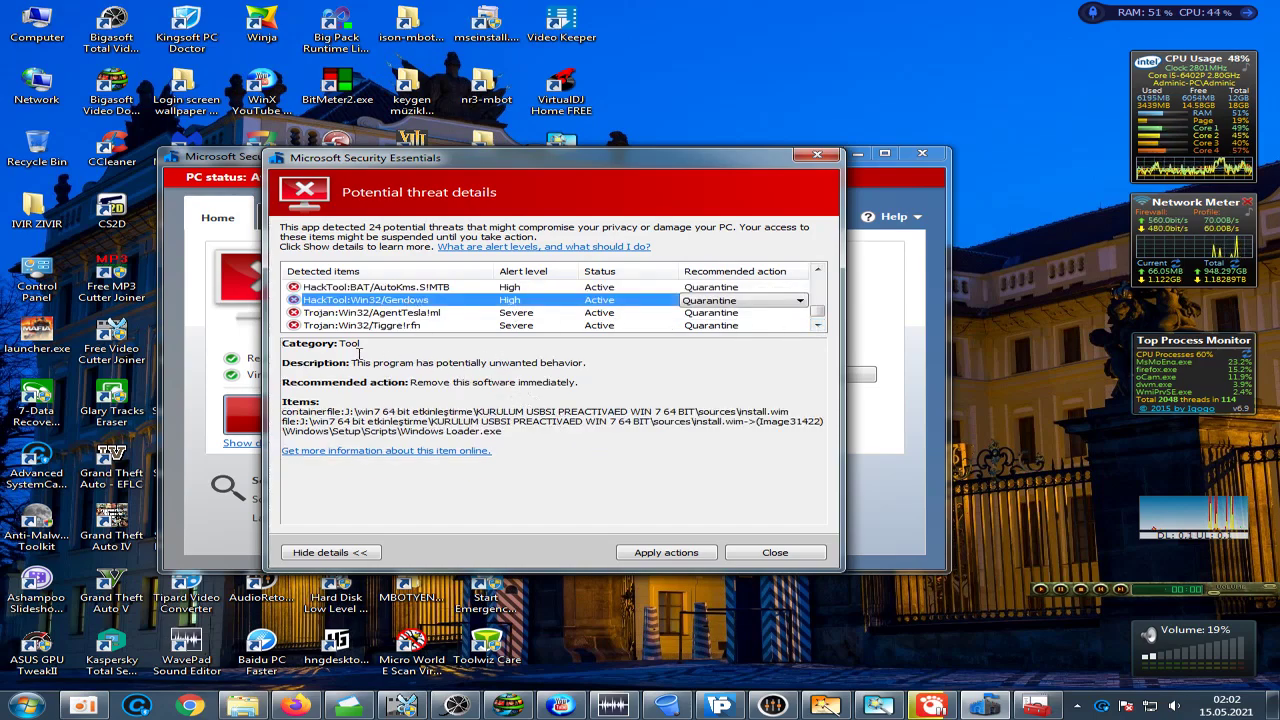
{"action": "double_click", "coordinate": [349, 343]}
{"action": "left_click_drag", "start_coordinate": [609, 362], "coordinate": [351, 363]}
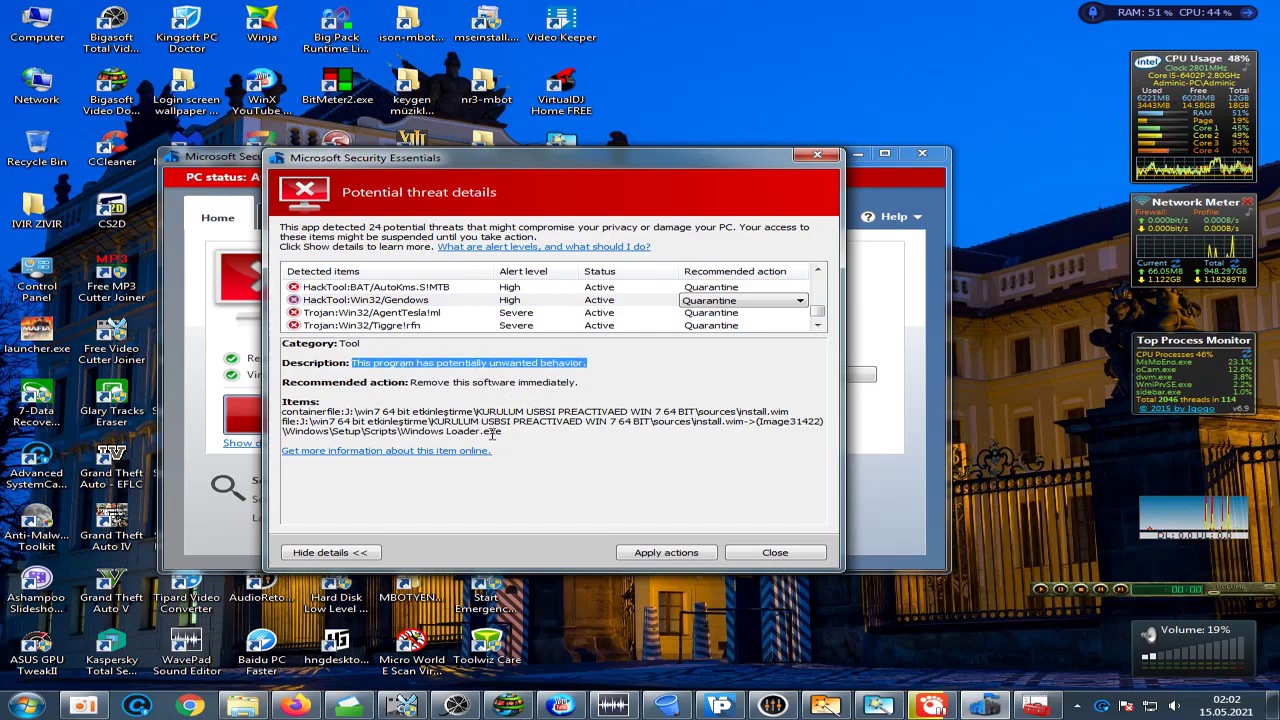
{"action": "left_click_drag", "start_coordinate": [400, 431], "coordinate": [418, 431]}
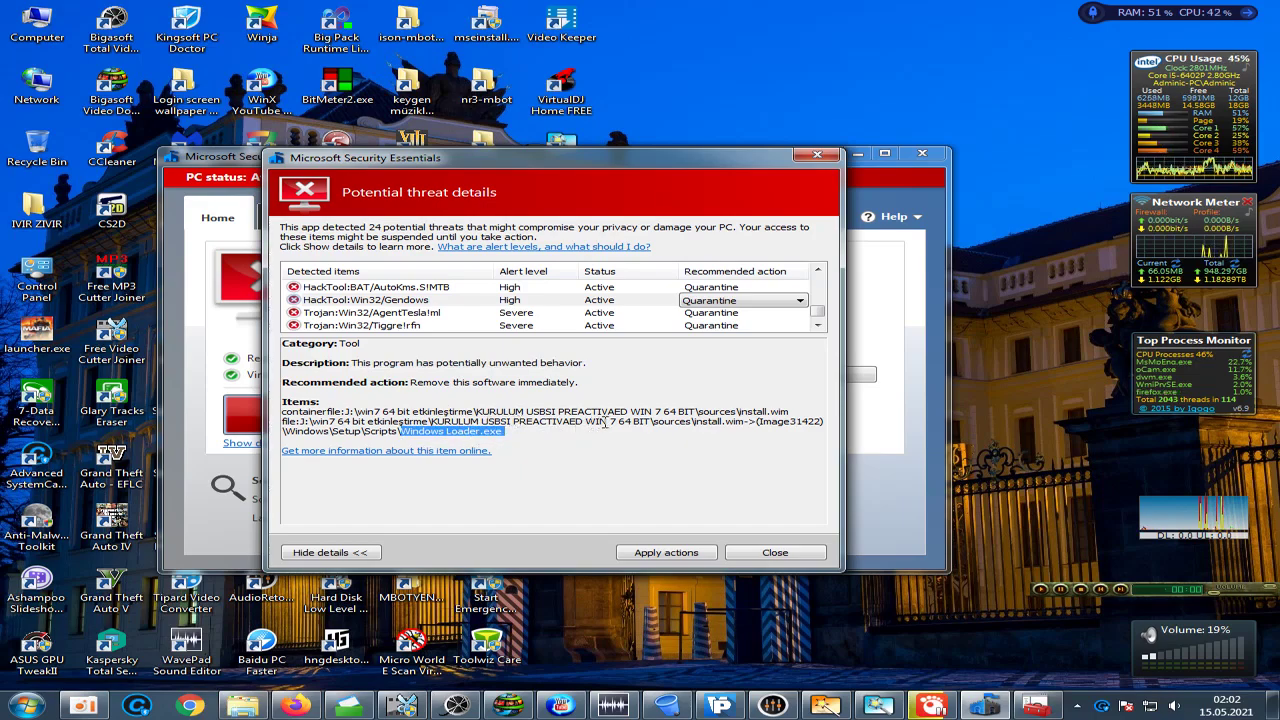
{"action": "left_click_drag", "start_coordinate": [622, 423], "coordinate": [570, 424]}
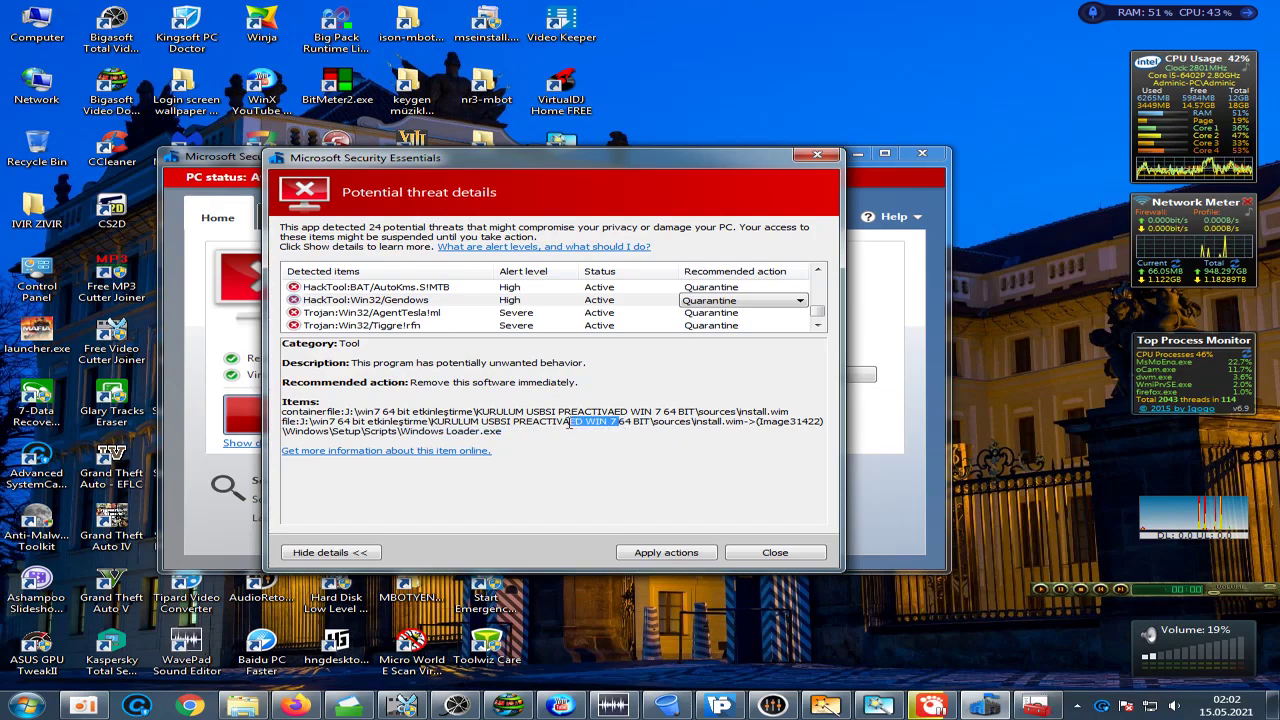
{"action": "left_click", "coordinate": [504, 440]}
{"action": "left_click_drag", "start_coordinate": [411, 431], "coordinate": [401, 431]}
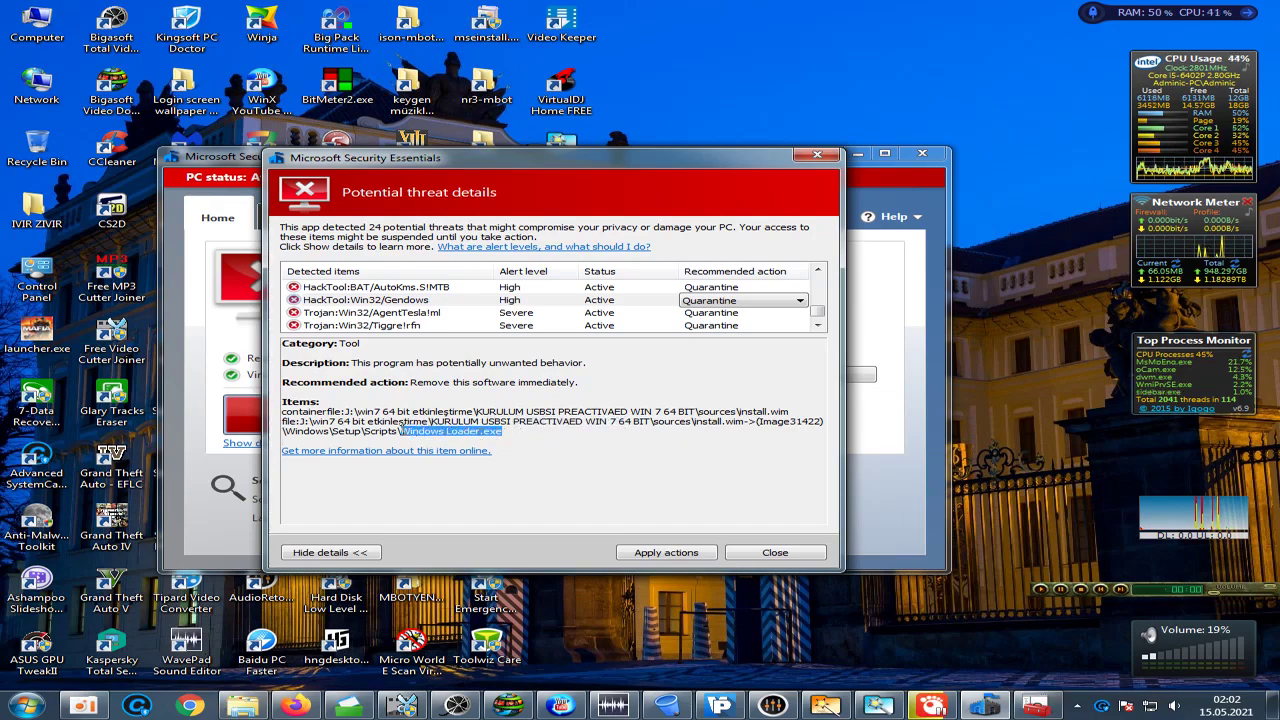
- Show the details of Trojan:Win32/AgentTesla!ml and review its category and affected SBOT 1.0.38 SRL.rar archive
{"action": "left_click", "coordinate": [406, 313]}
{"action": "left_click_drag", "start_coordinate": [381, 344], "coordinate": [355, 344]}
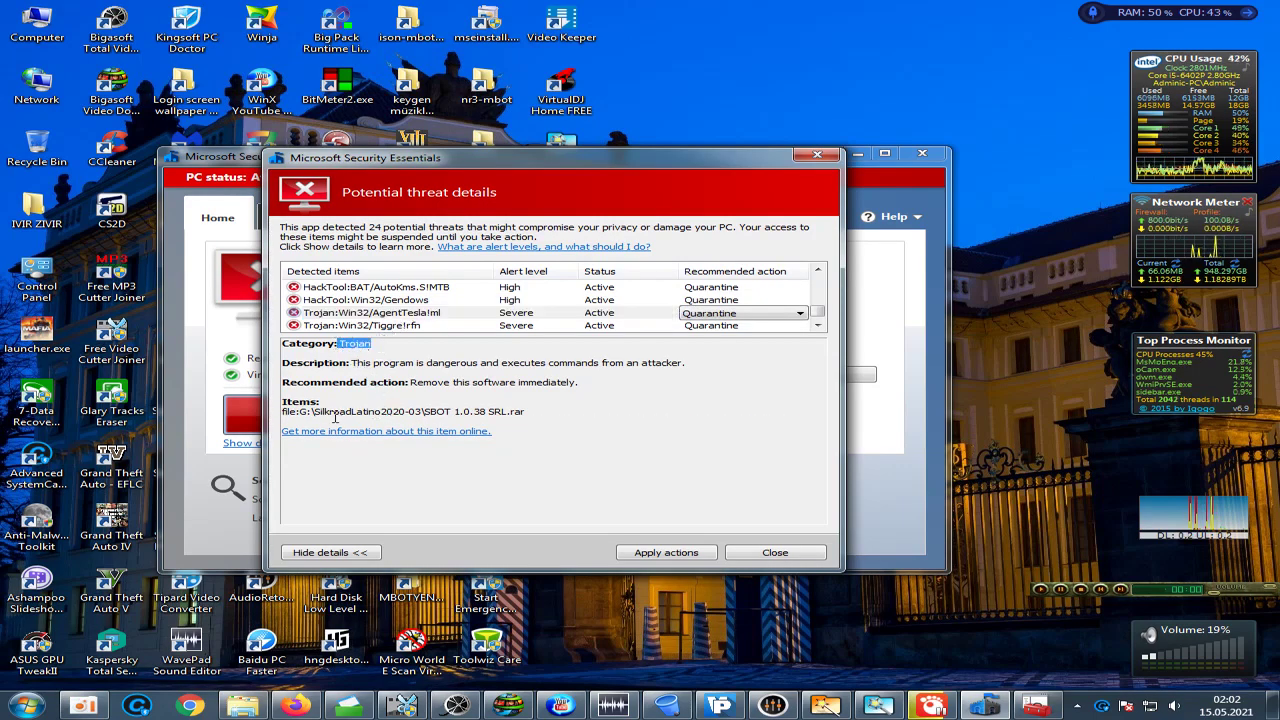
{"action": "left_click_drag", "start_coordinate": [315, 411], "coordinate": [531, 411]}
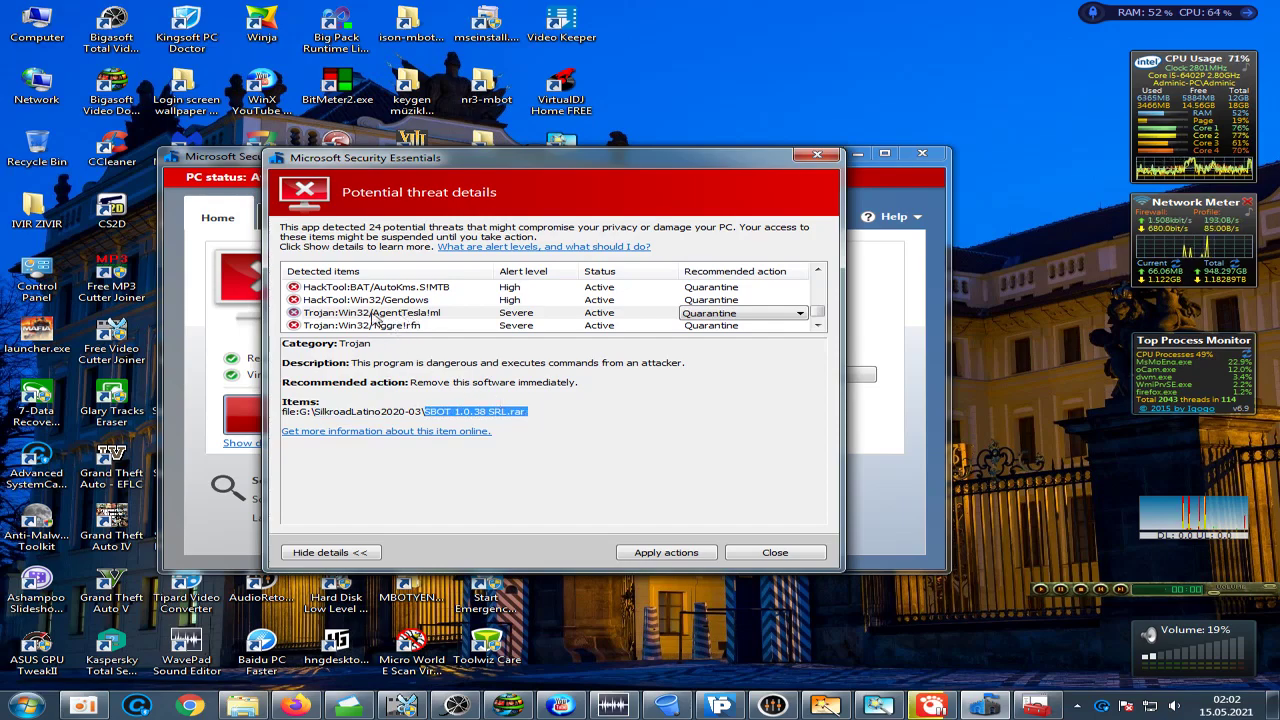
- Compare the details of Trojan:Win32/Tiggre!rfn with AgentTesla!ml and review Tiggre!rfn's category and affected SBotP_1.0.38.exe file
{"action": "left_click", "coordinate": [373, 316]}
{"action": "left_click", "coordinate": [370, 326]}
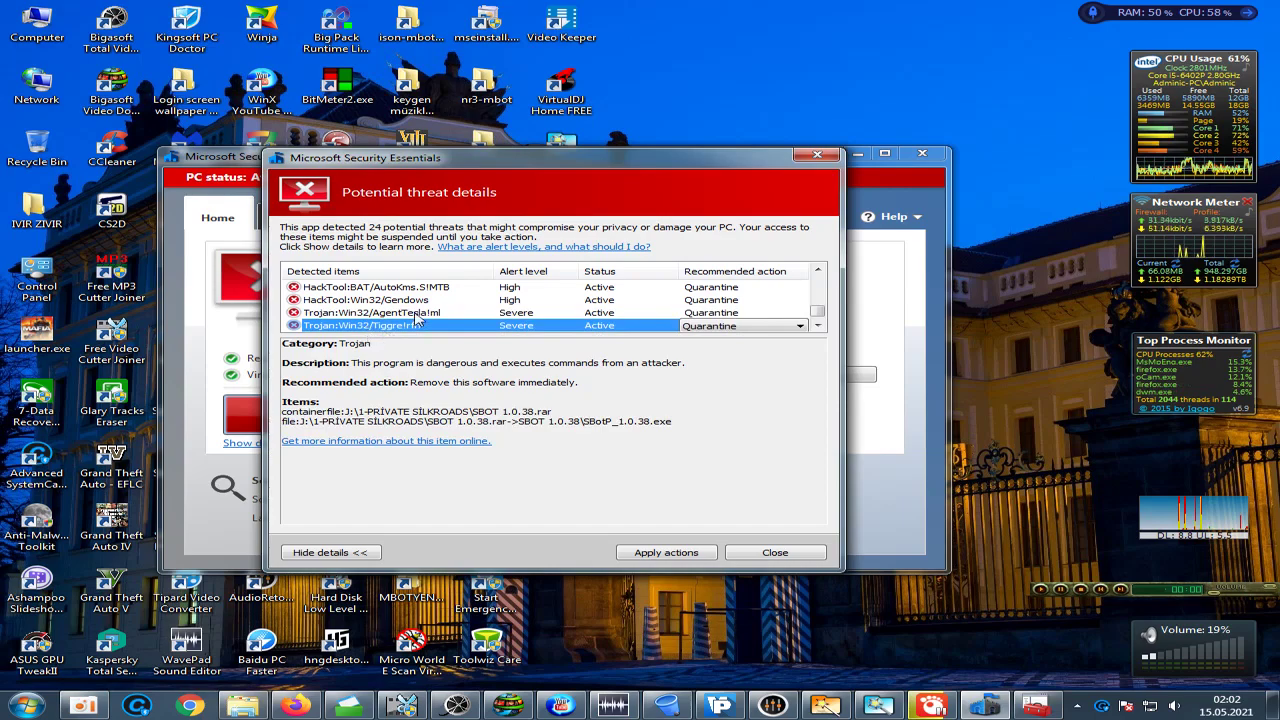
{"action": "left_click", "coordinate": [417, 313]}
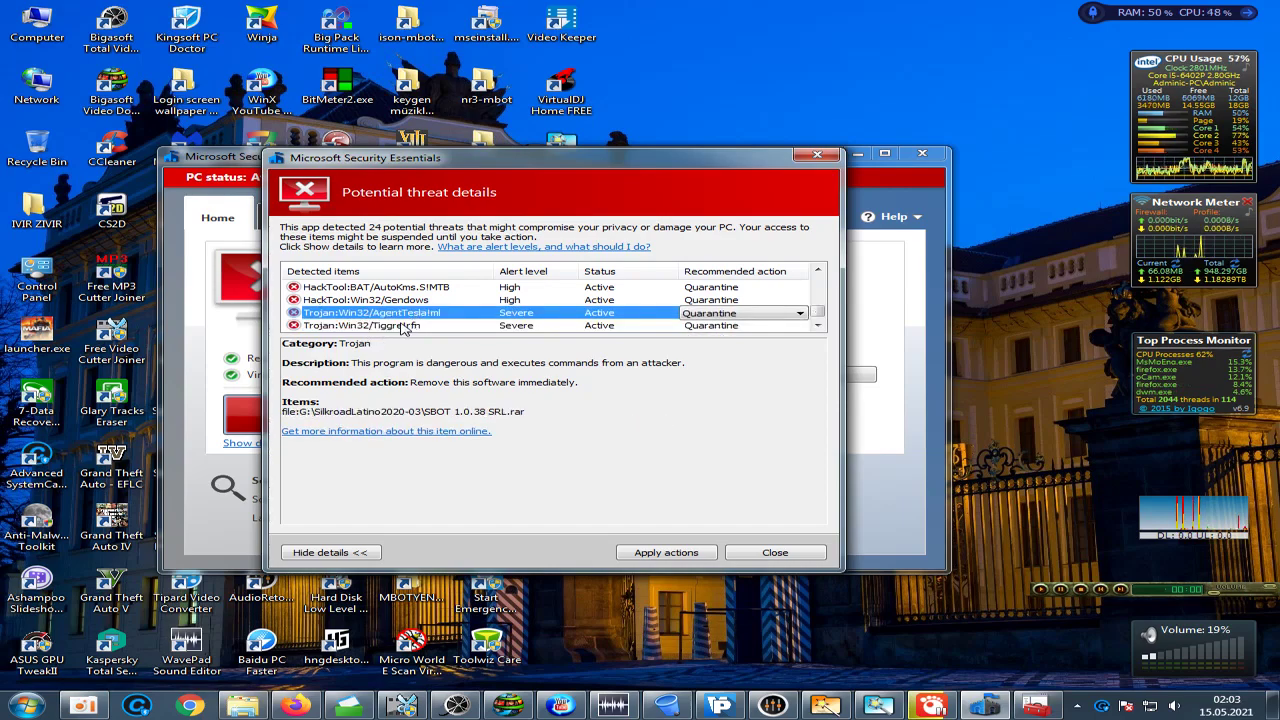
{"action": "left_click", "coordinate": [404, 326]}
{"action": "key", "text": "Tab"}
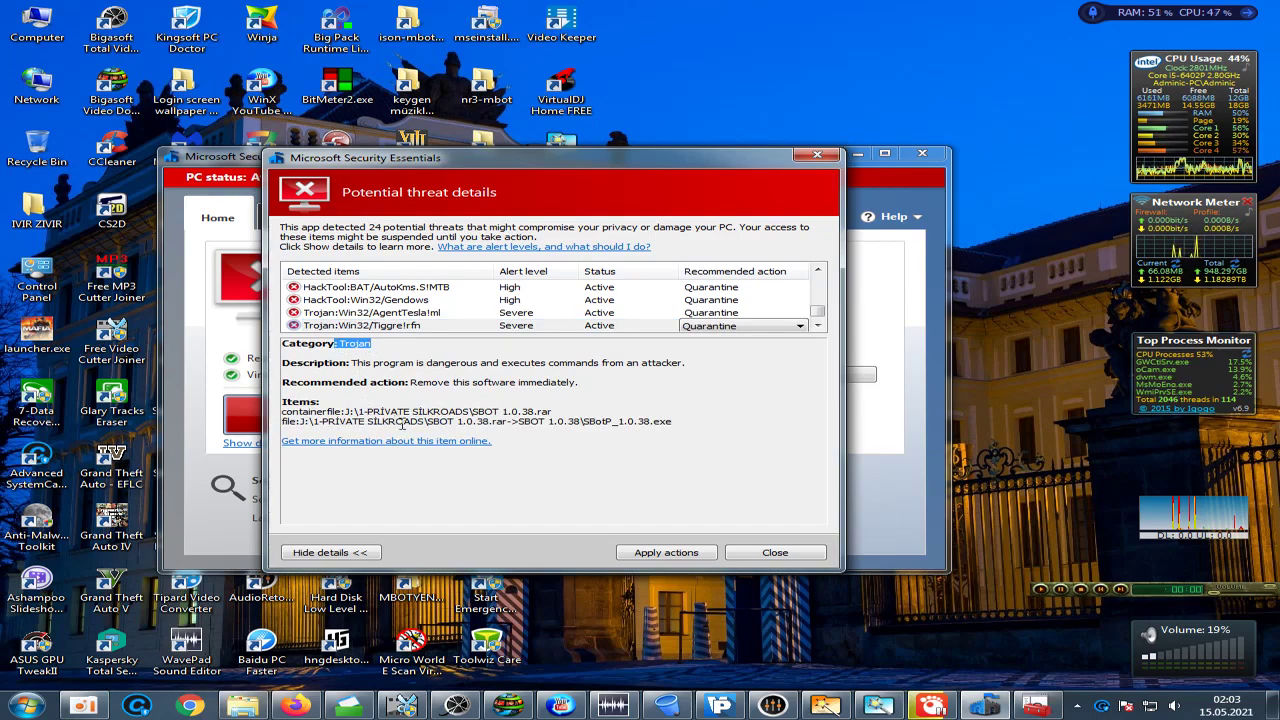
{"action": "left_click_drag", "start_coordinate": [432, 422], "coordinate": [672, 422]}
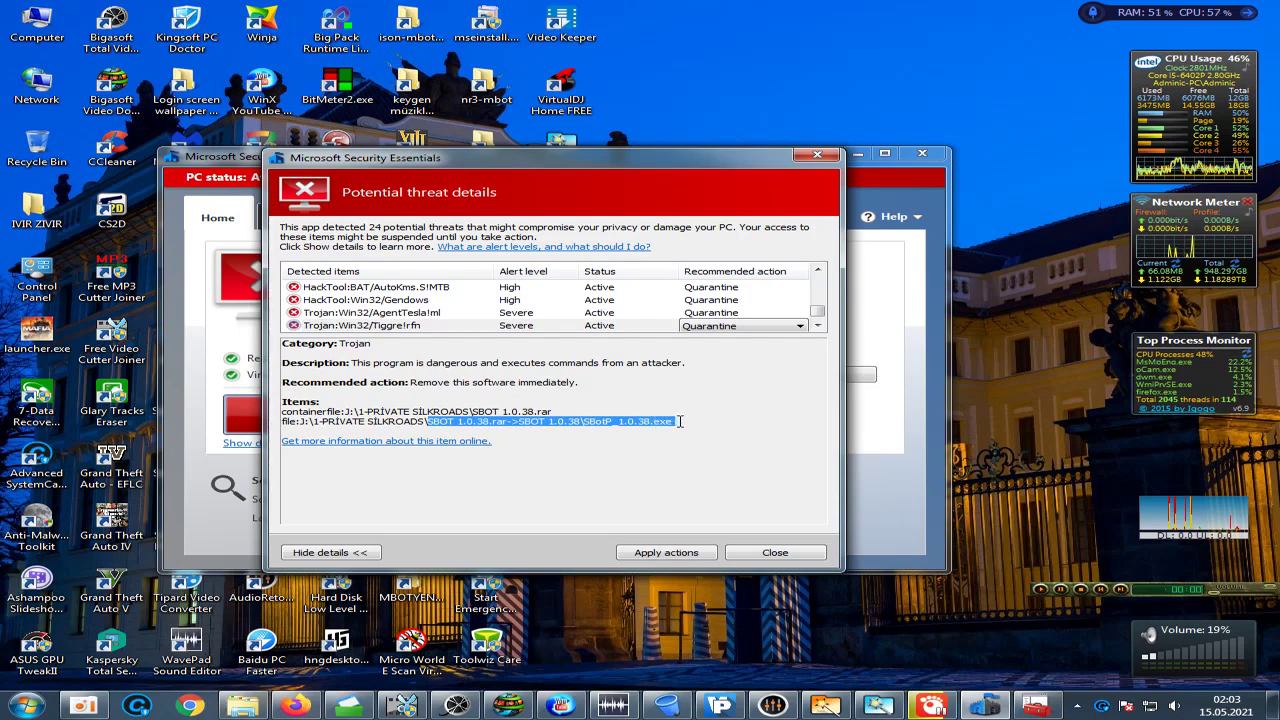
{"action": "left_click", "coordinate": [418, 324]}
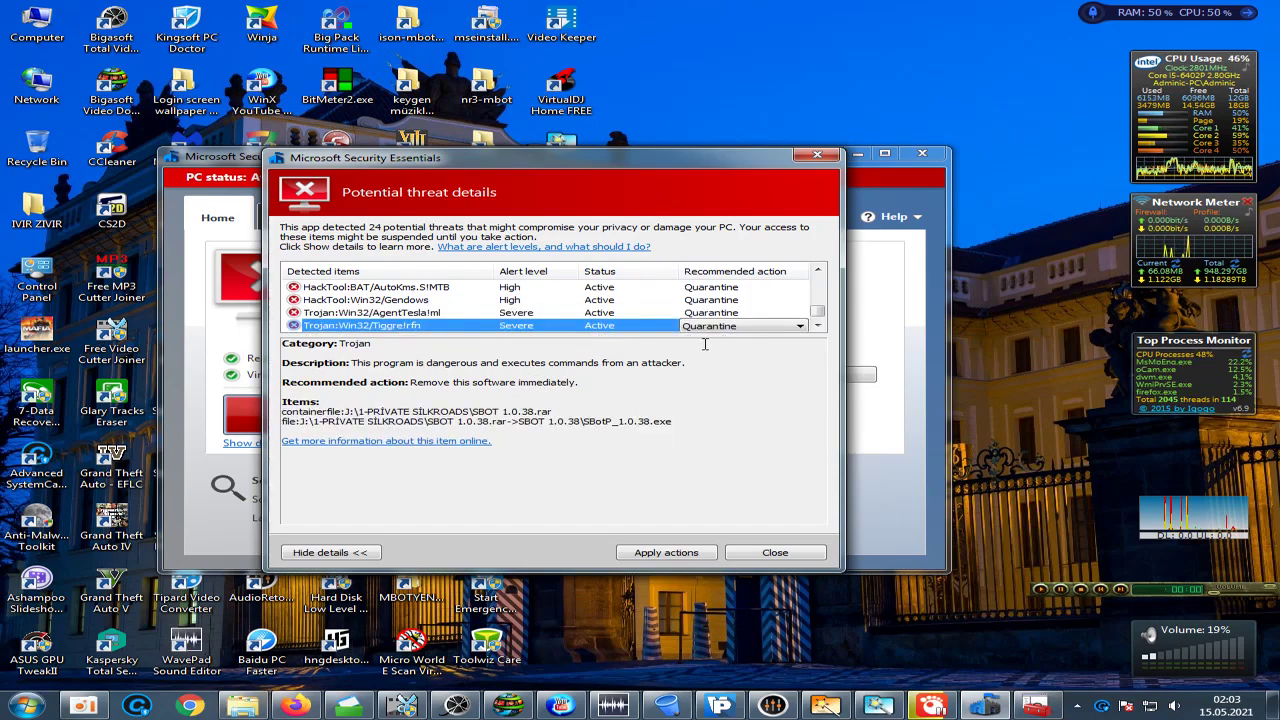
- Show the details of Trojan:Win32/Wacatac.A!ml and review its category and affected sro_client.exe file
{"action": "left_click", "coordinate": [818, 329]}
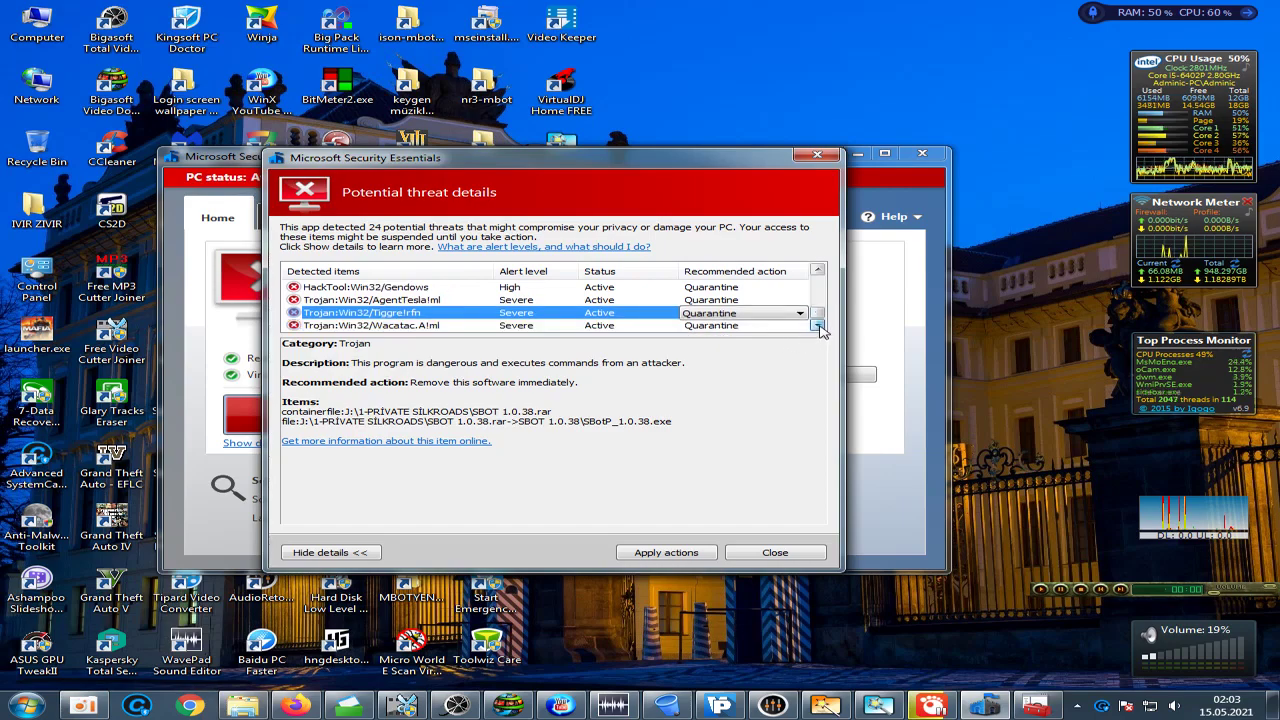
{"action": "left_click", "coordinate": [421, 326]}
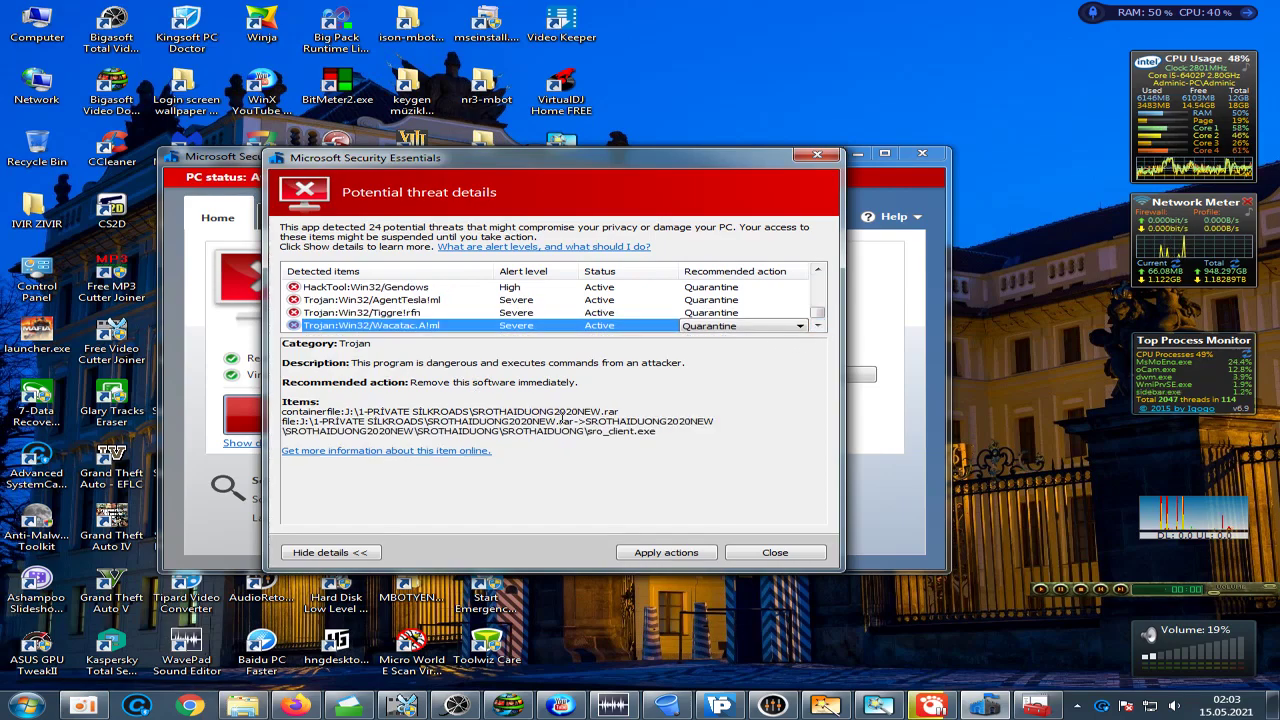
{"action": "left_click_drag", "start_coordinate": [380, 345], "coordinate": [335, 348]}
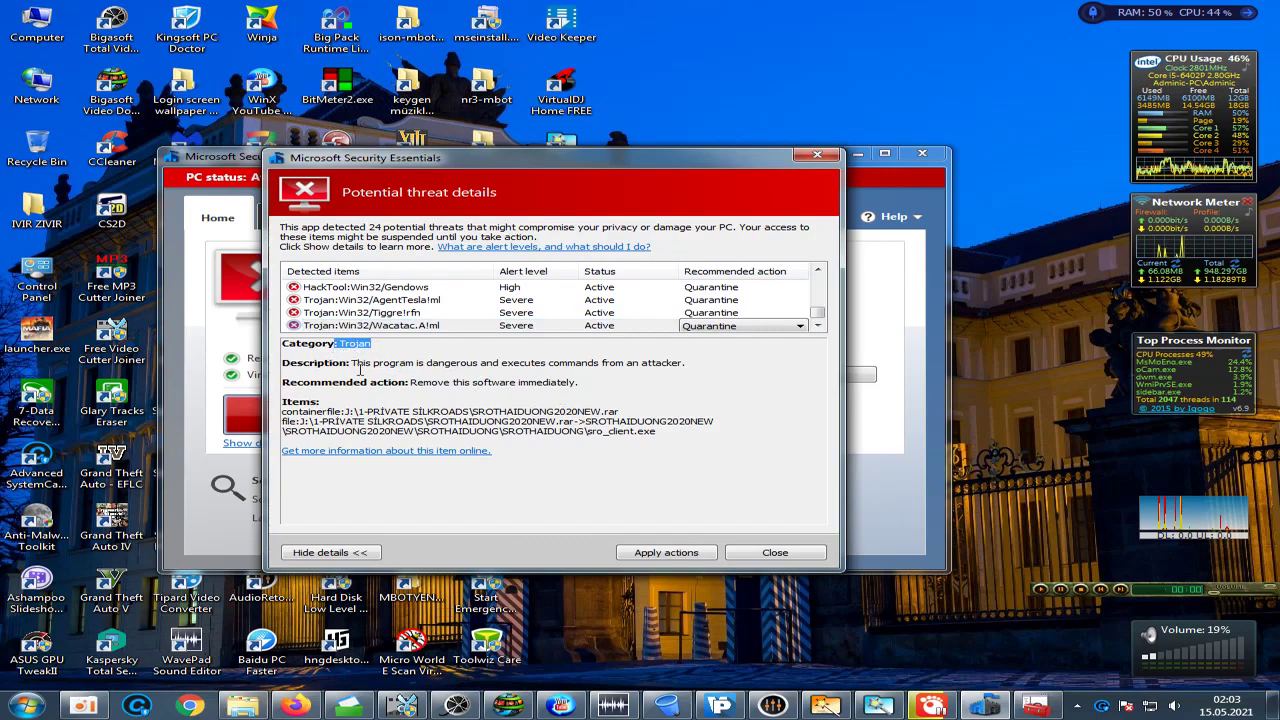
{"action": "left_click_drag", "start_coordinate": [493, 412], "coordinate": [638, 411]}
{"action": "left_click", "coordinate": [665, 434]}
{"action": "left_click_drag", "start_coordinate": [505, 431], "coordinate": [502, 431]}
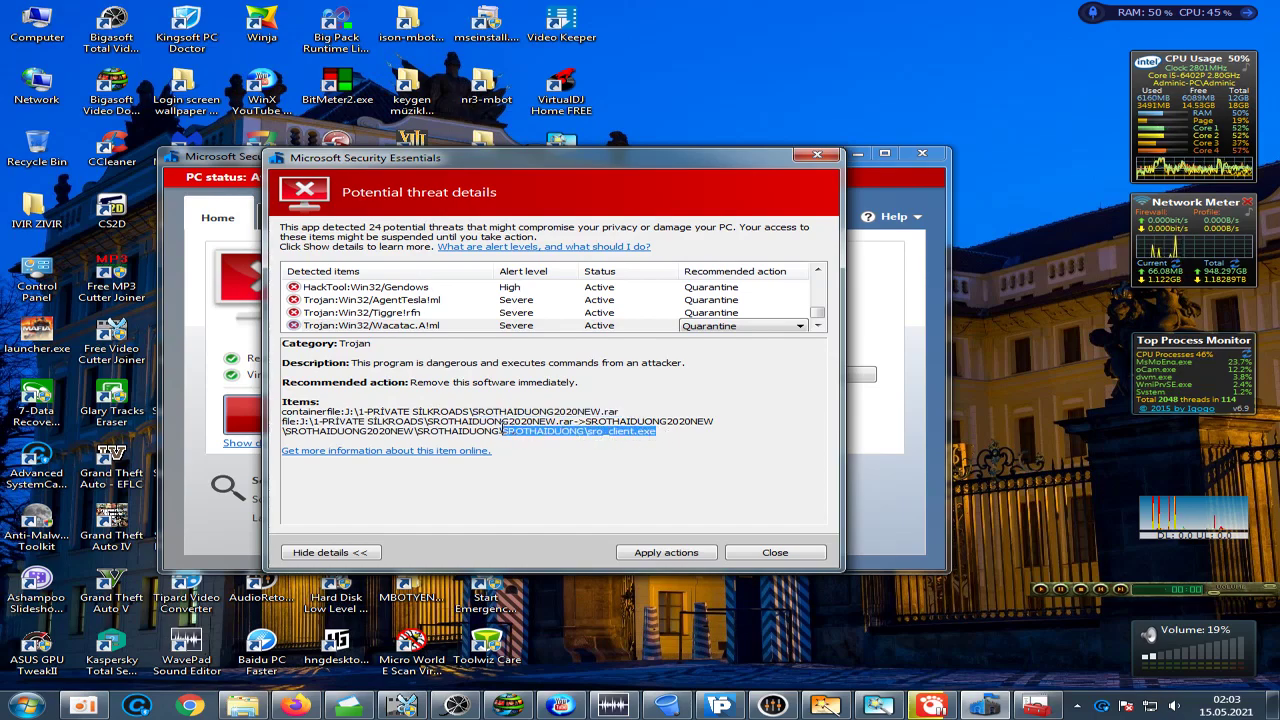
{"action": "left_click", "coordinate": [726, 443]}
- Return to the start of the detected items and apply the recommended Quarantine action to all threats
{"action": "left_click_drag", "start_coordinate": [820, 314], "coordinate": [830, 275]}
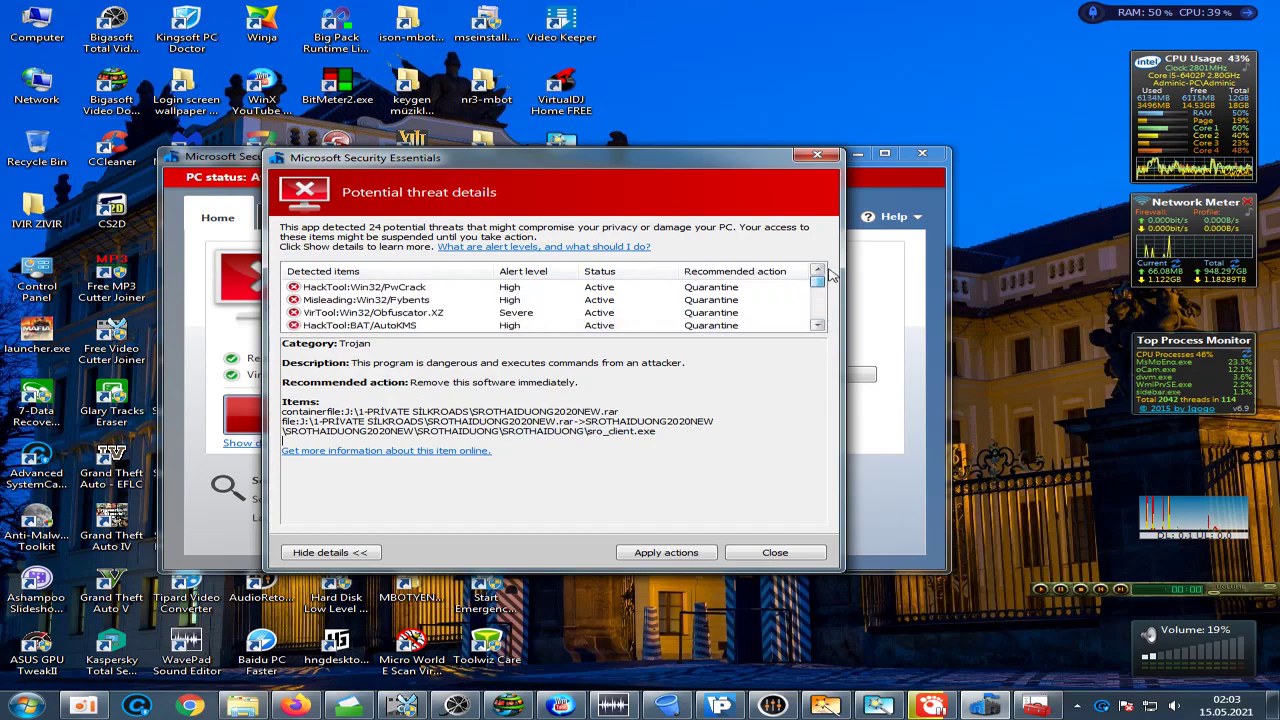
{"action": "left_click", "coordinate": [668, 553]}
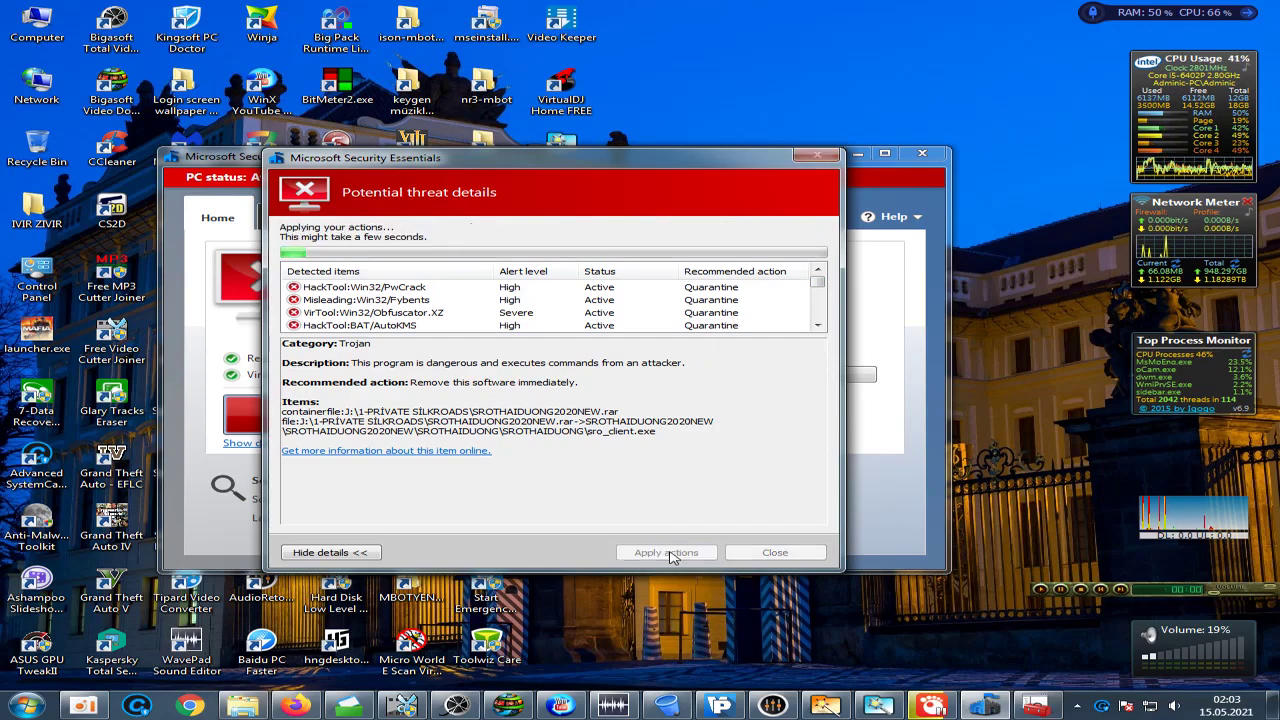
- Release memory with the RAM and CPU desktop widget
{"action": "right_click", "coordinate": [712, 62]}
{"action": "mouse_move", "coordinate": [760, 72]}
{"action": "left_click", "coordinate": [1010, 228]}
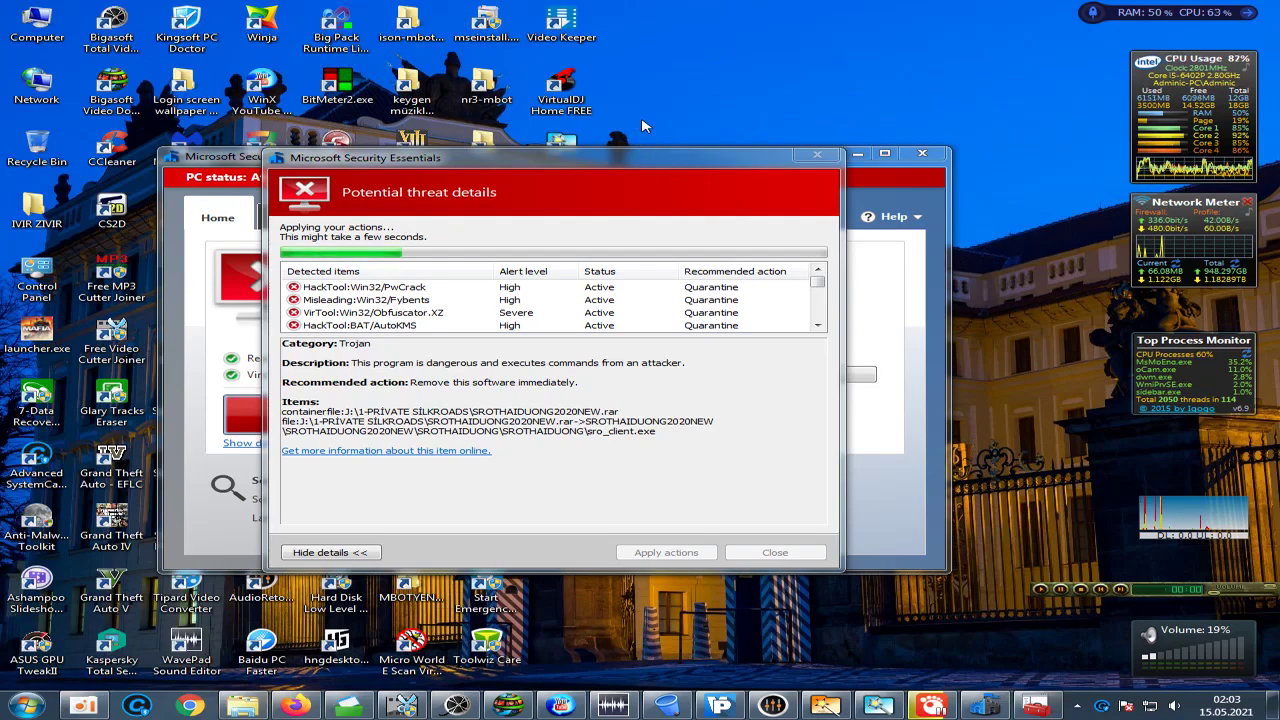
{"action": "left_click", "coordinate": [1083, 20]}
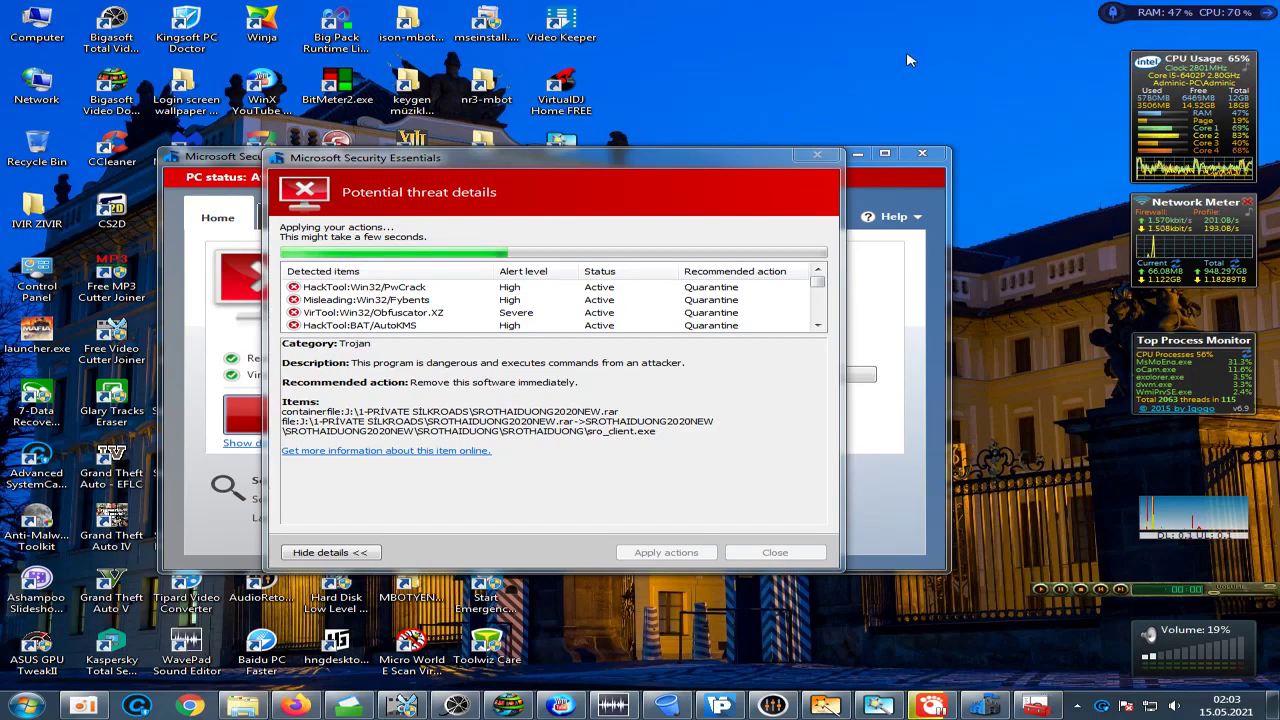
- Move the Potential threat details window aside to uncover the scan summary in the main Security Essentials window
{"action": "left_click_drag", "start_coordinate": [620, 162], "coordinate": [890, 328]}
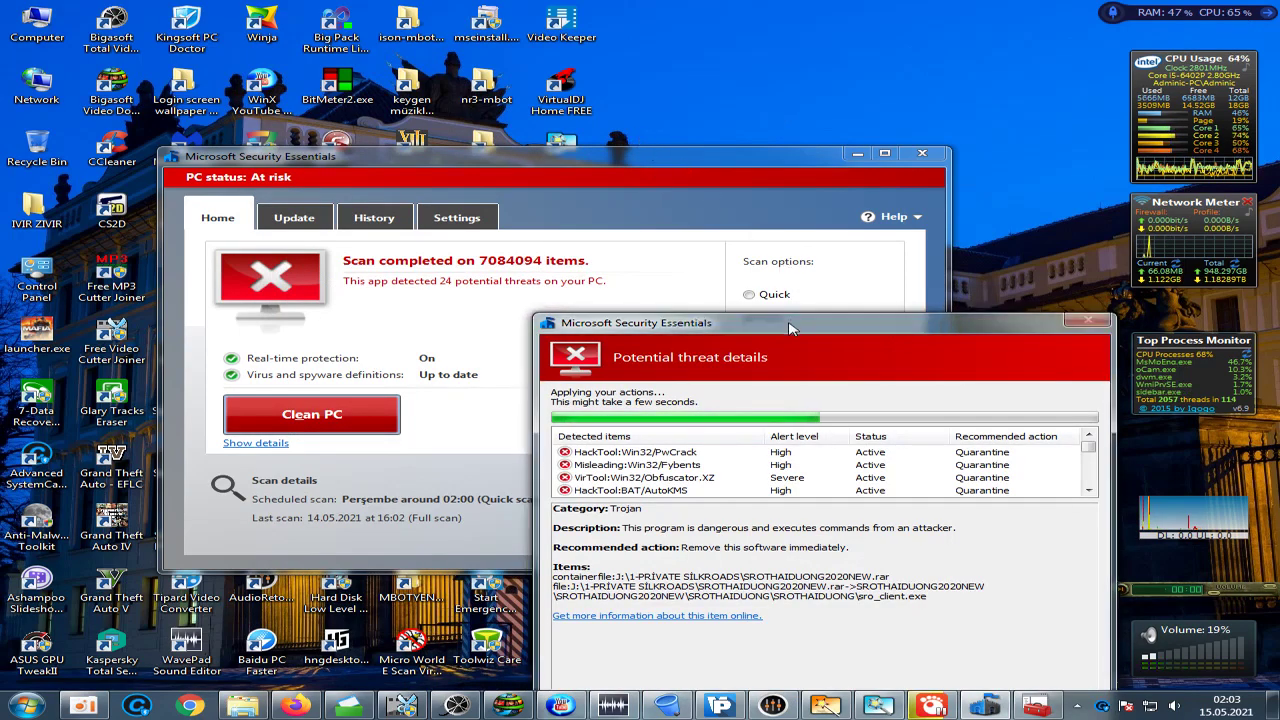
{"action": "left_click_drag", "start_coordinate": [790, 328], "coordinate": [770, 75]}
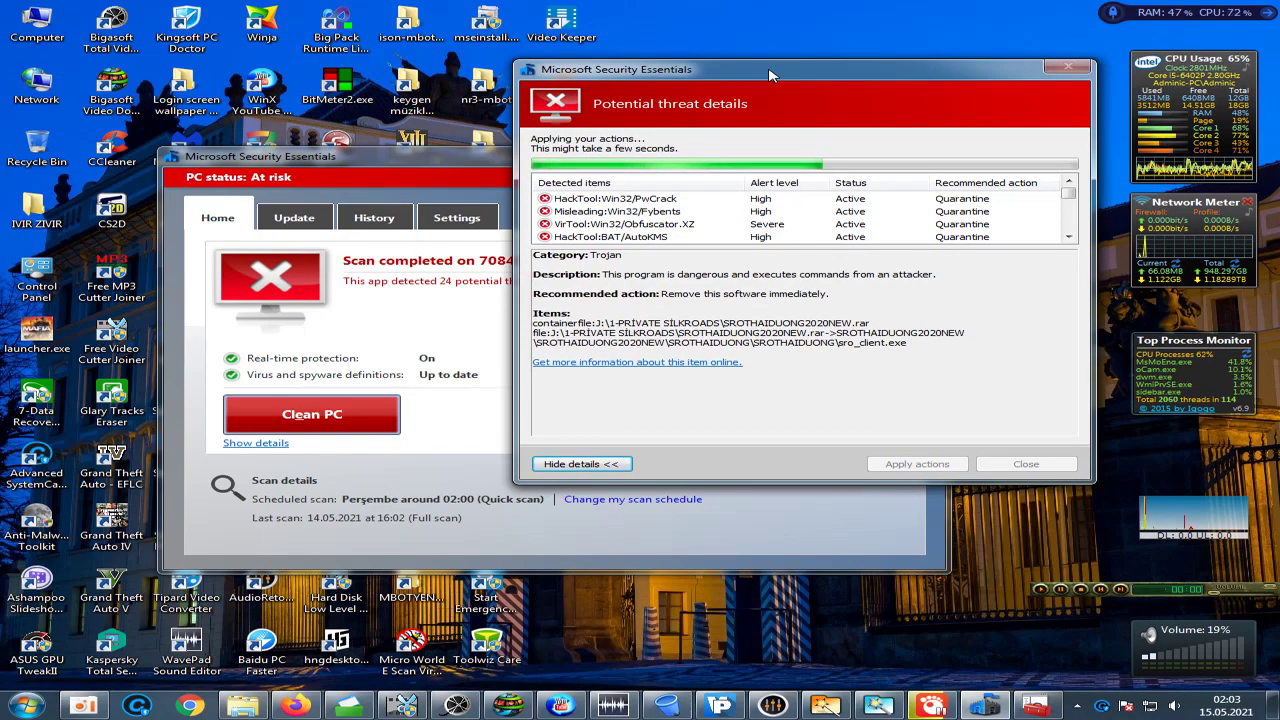
{"action": "left_click", "coordinate": [768, 22]}
{"action": "right_click", "coordinate": [768, 22]}
{"action": "left_click", "coordinate": [800, 51]}
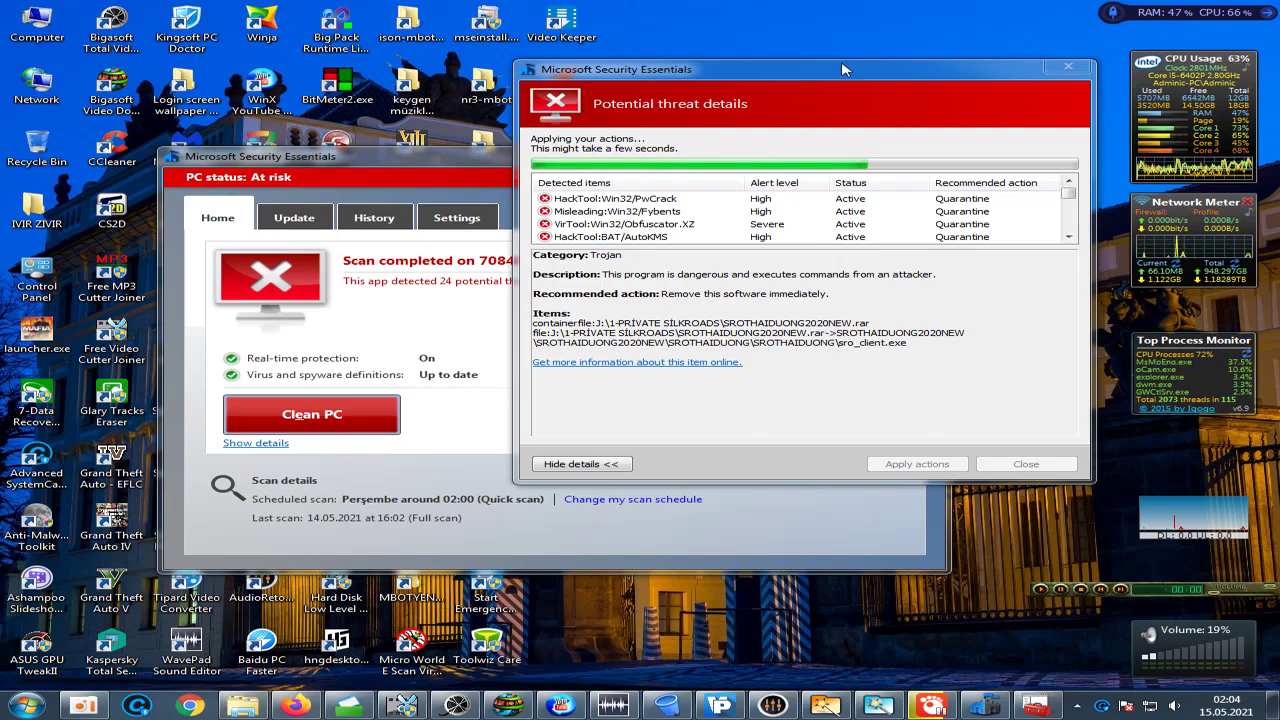
- Look through the detected items down to Trojan:Win32/Wacatac.A!ml and back to HackTool:Win32/PwCrack, checking each status and recommended action
{"action": "left_click", "coordinate": [1068, 237]}
{"action": "left_click", "coordinate": [1068, 237]}
{"action": "left_click", "coordinate": [1068, 237]}
{"action": "left_click", "coordinate": [1068, 237]}
{"action": "left_click", "coordinate": [1068, 237]}
{"action": "left_click", "coordinate": [1068, 237]}
{"action": "left_click", "coordinate": [1068, 237]}
{"action": "left_click", "coordinate": [1068, 237]}
{"action": "left_click", "coordinate": [1068, 237]}
{"action": "left_click", "coordinate": [1068, 237]}
{"action": "left_click", "coordinate": [1068, 237]}
{"action": "left_click", "coordinate": [1068, 237]}
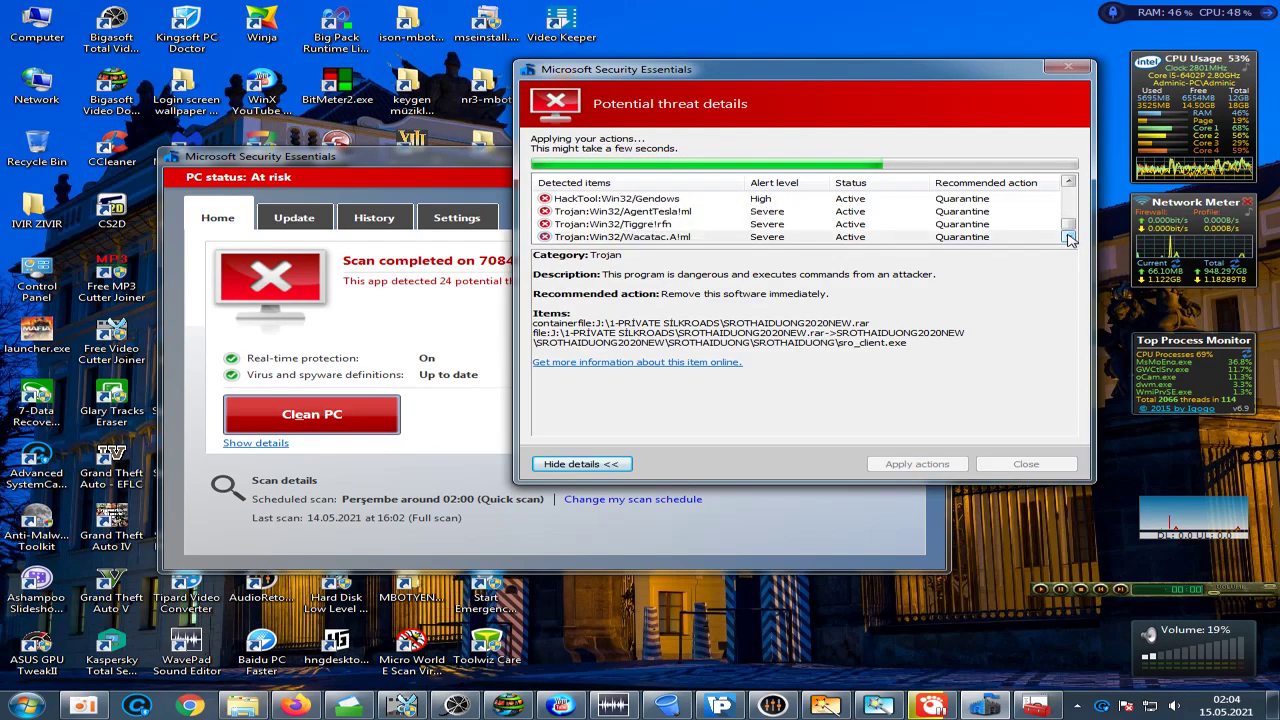
{"action": "left_click", "coordinate": [1068, 182]}
{"action": "left_click", "coordinate": [1068, 182]}
{"action": "left_click", "coordinate": [1068, 182]}
{"action": "left_click", "coordinate": [1068, 182]}
{"action": "left_click", "coordinate": [1068, 182]}
{"action": "left_click", "coordinate": [1068, 182]}
{"action": "left_click", "coordinate": [1068, 182]}
{"action": "left_click", "coordinate": [1068, 183]}
{"action": "left_click", "coordinate": [1068, 183]}
{"action": "left_click", "coordinate": [1068, 183]}
{"action": "left_click", "coordinate": [1068, 183]}
{"action": "left_click", "coordinate": [1068, 183]}
{"action": "left_click", "coordinate": [1068, 183]}
{"action": "left_click", "coordinate": [1068, 183]}
{"action": "left_click", "coordinate": [1068, 183]}
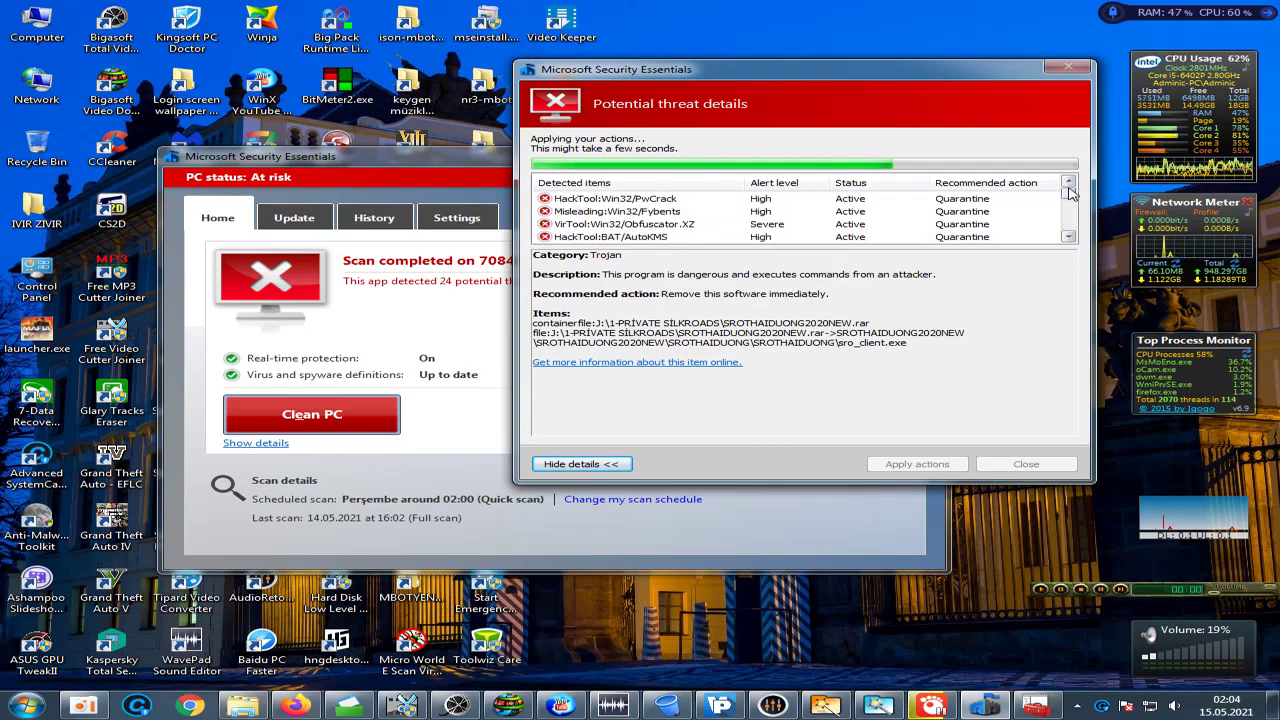
{"action": "right_click", "coordinate": [711, 19]}
{"action": "left_click", "coordinate": [789, 61]}
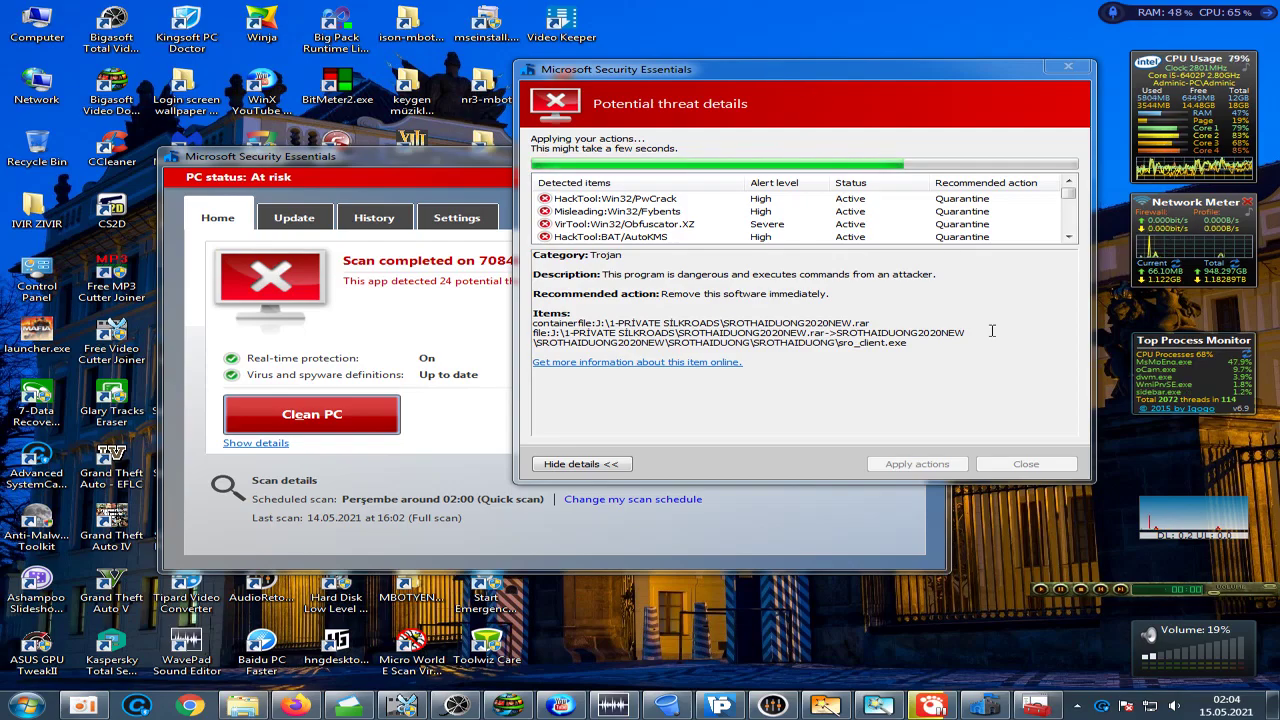
- Open Windows Task Manager, check the CPU and memory performance and the system up time, and close it
{"action": "right_click", "coordinate": [1065, 706]}
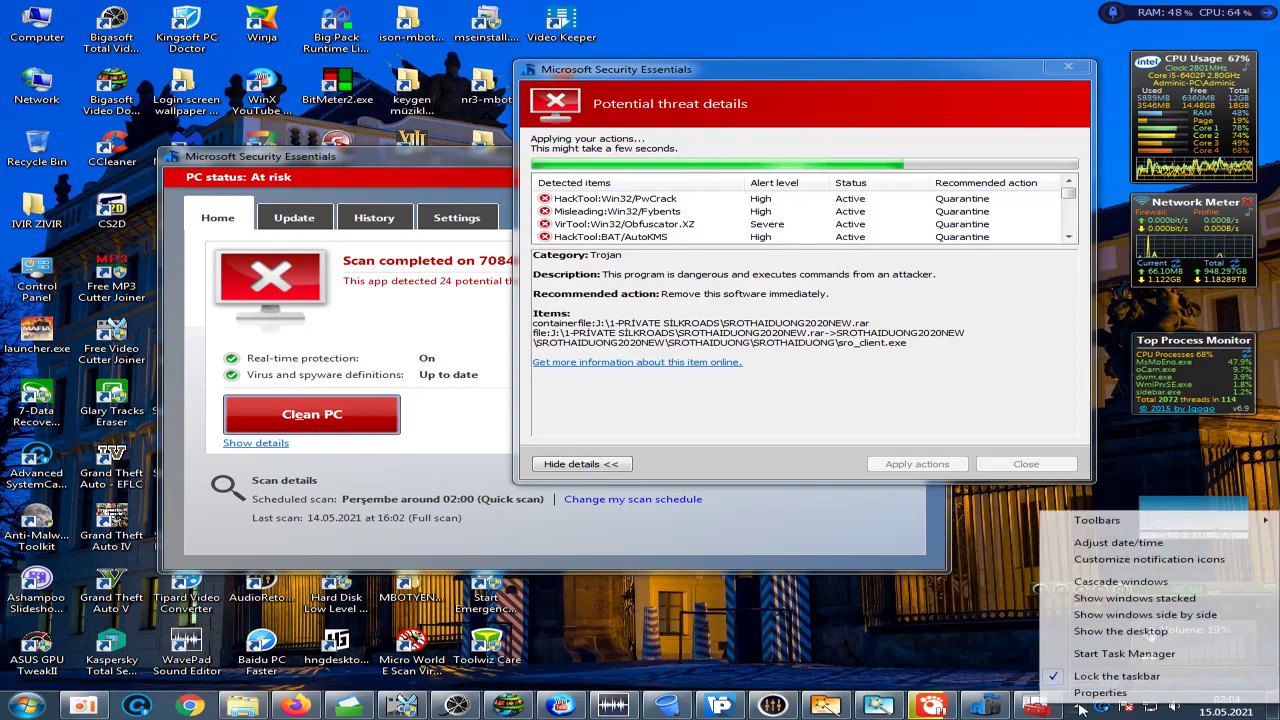
{"action": "left_click", "coordinate": [1105, 655]}
{"action": "left_click", "coordinate": [432, 84]}
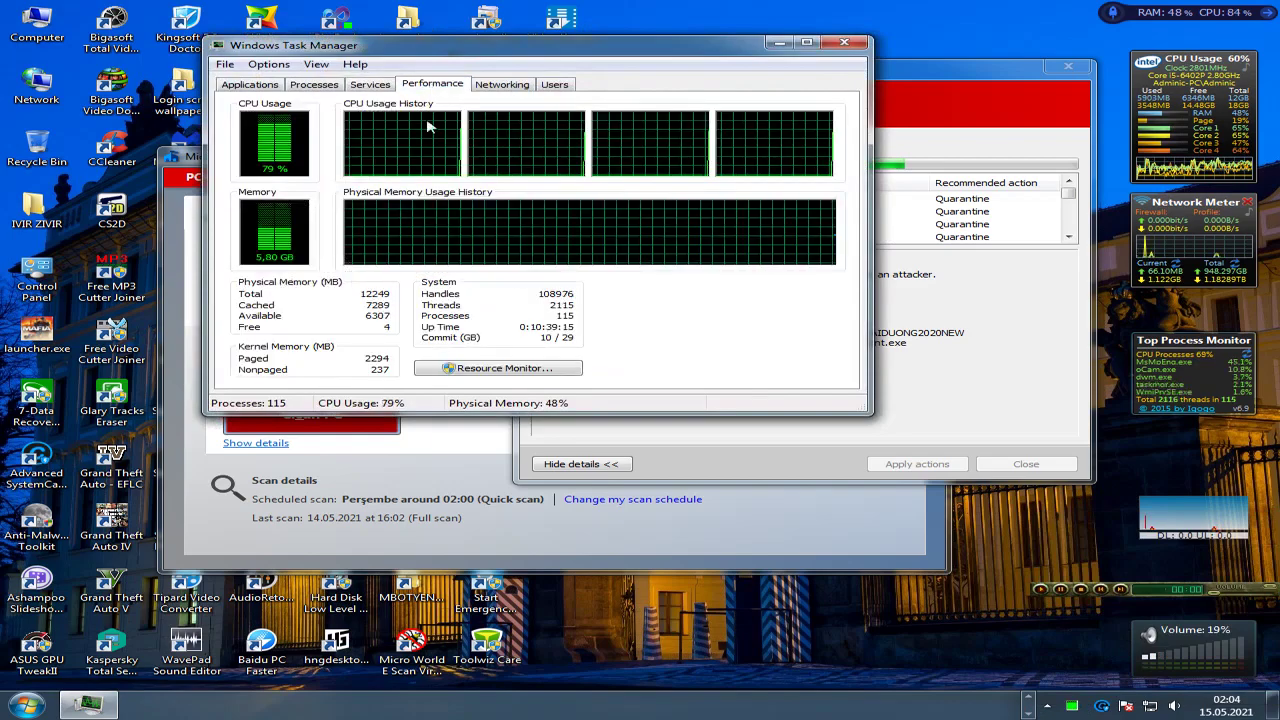
{"action": "left_click_drag", "start_coordinate": [519, 328], "coordinate": [588, 328]}
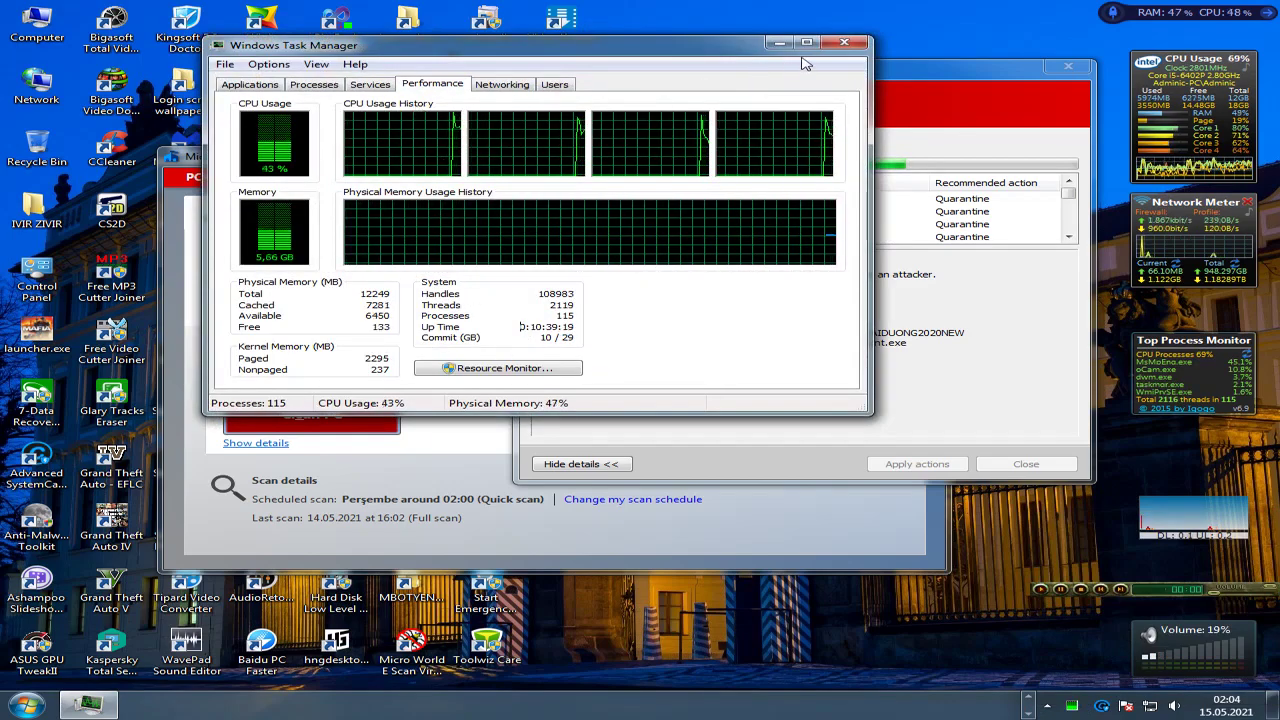
{"action": "left_click", "coordinate": [844, 42]}
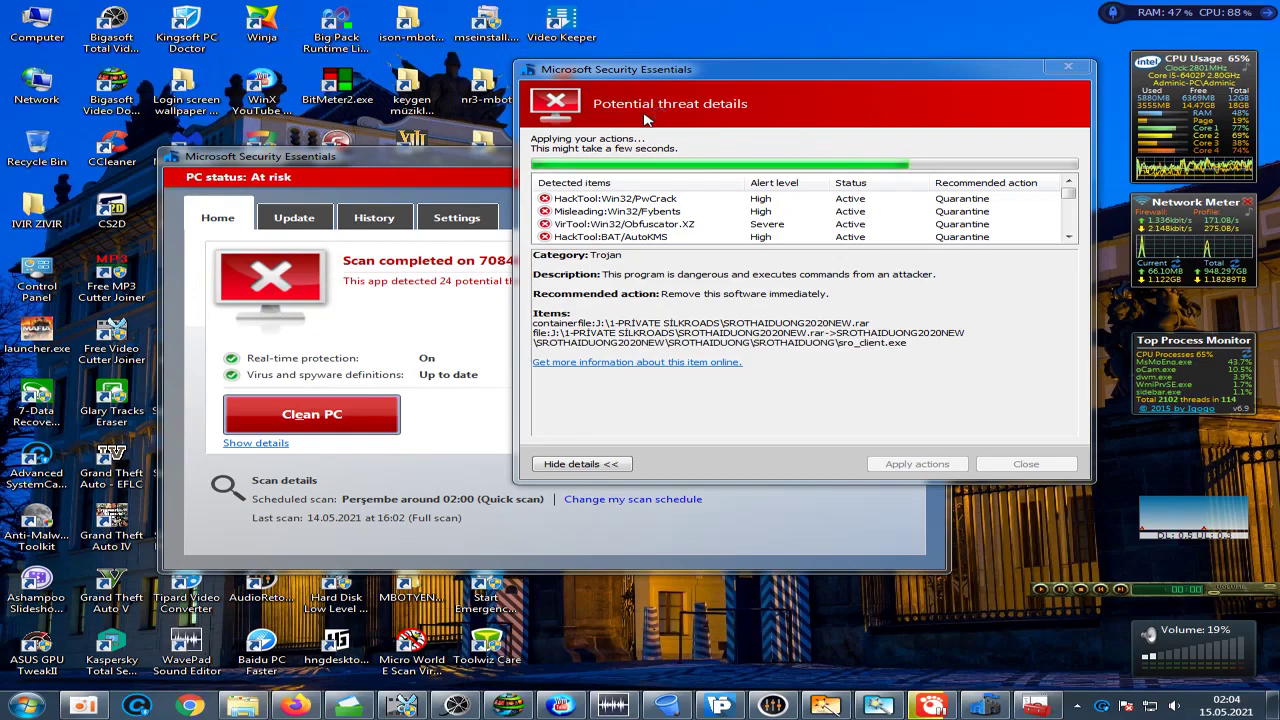
- Move the Potential threat details window back over the main Security Essentials window
{"action": "left_click_drag", "start_coordinate": [691, 80], "coordinate": [820, 157]}
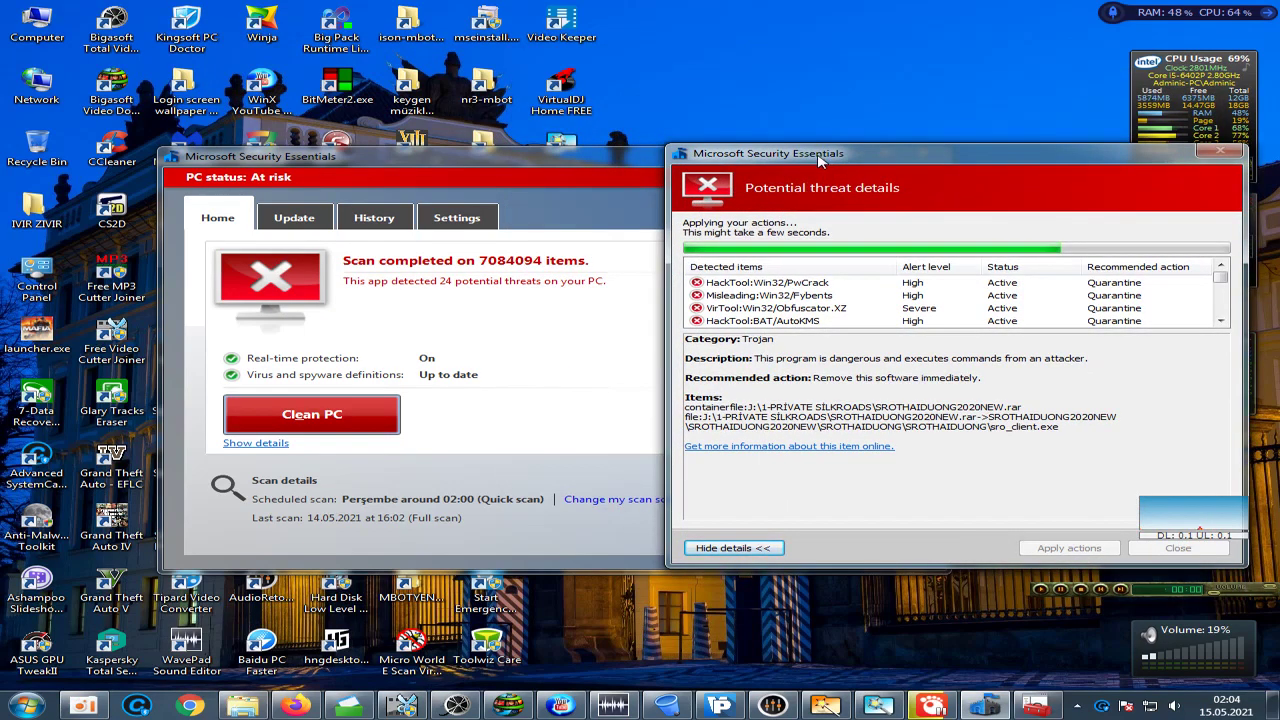
{"action": "left_click_drag", "start_coordinate": [820, 160], "coordinate": [463, 203]}
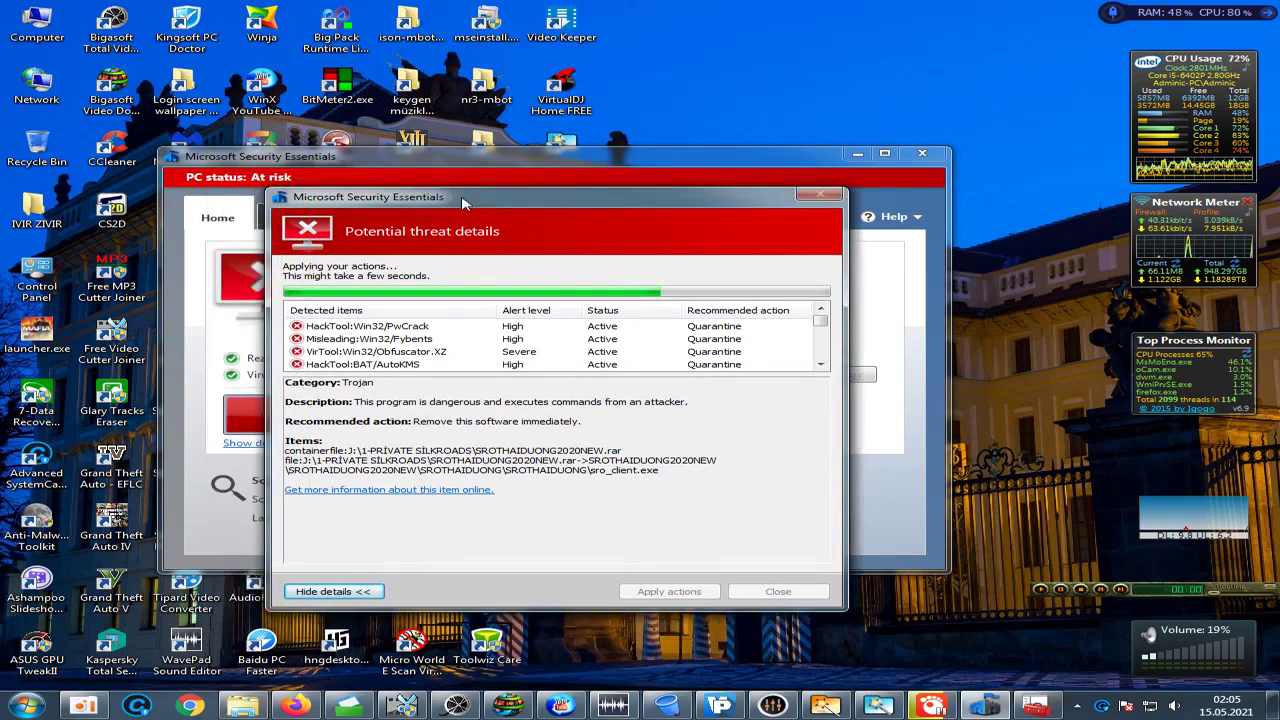
{"action": "mouse_move", "coordinate": [1068, 606]}
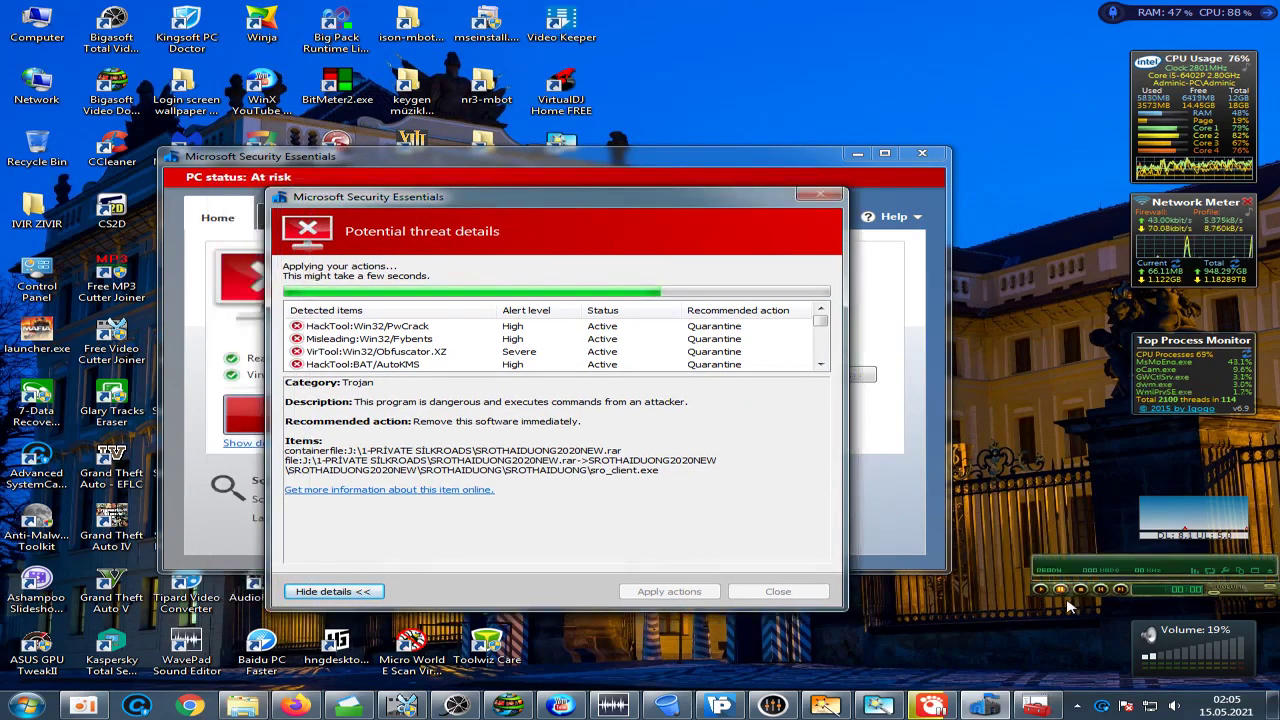
- Switch to Services, set the Windows Modules Installer startup type to Automatic and start the service
{"action": "left_click", "coordinate": [1050, 708]}
{"action": "right_click", "coordinate": [609, 346]}
{"action": "left_click", "coordinate": [670, 487]}
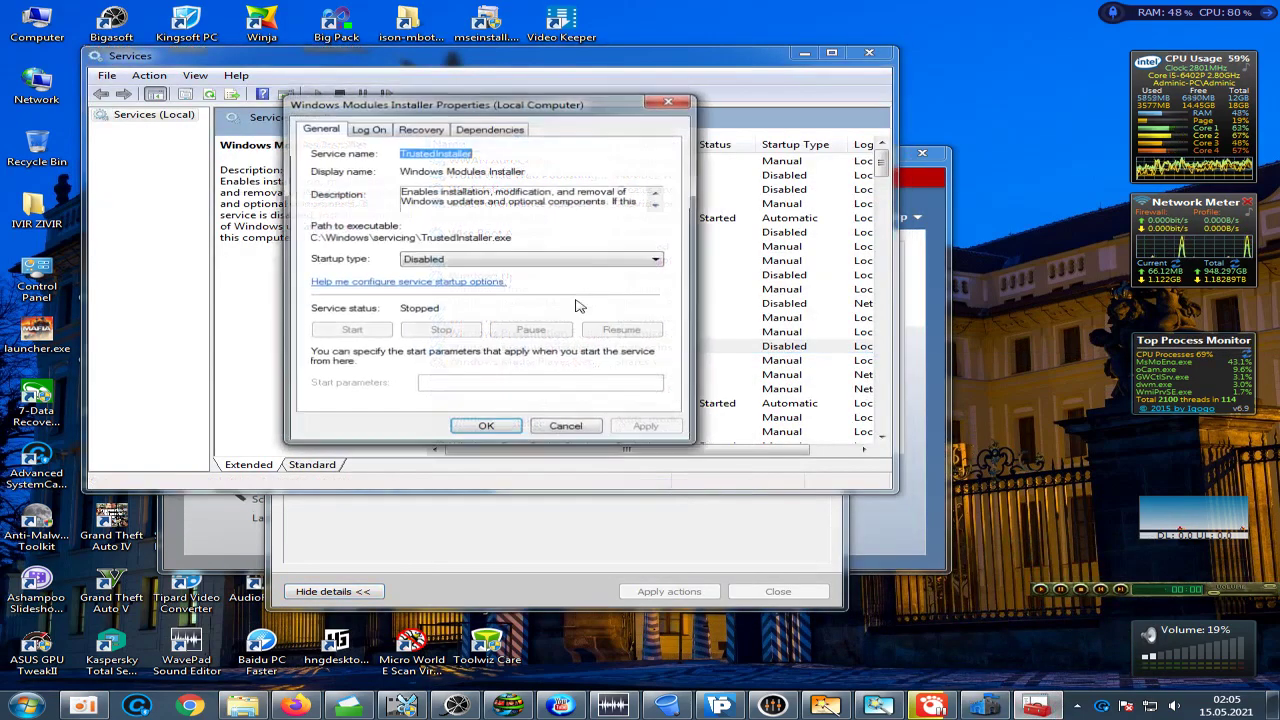
{"action": "left_click", "coordinate": [462, 260]}
{"action": "left_click", "coordinate": [430, 282]}
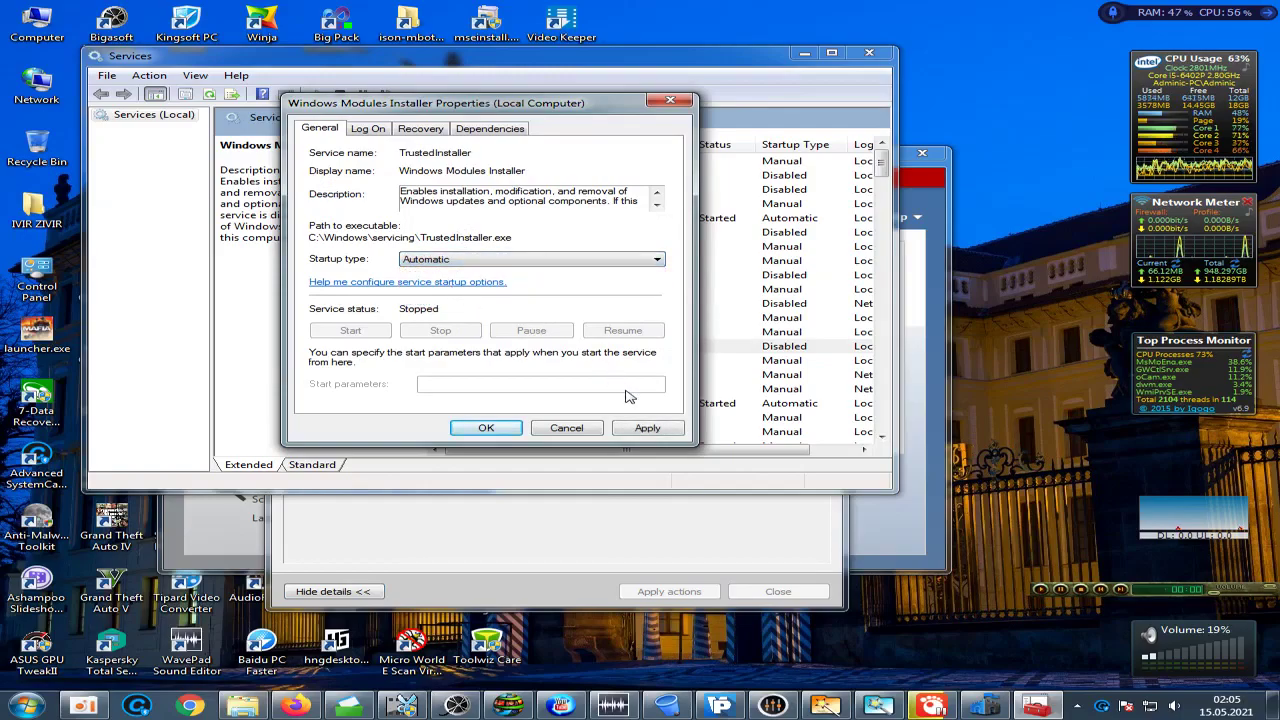
{"action": "left_click", "coordinate": [647, 428]}
{"action": "left_click", "coordinate": [350, 330]}
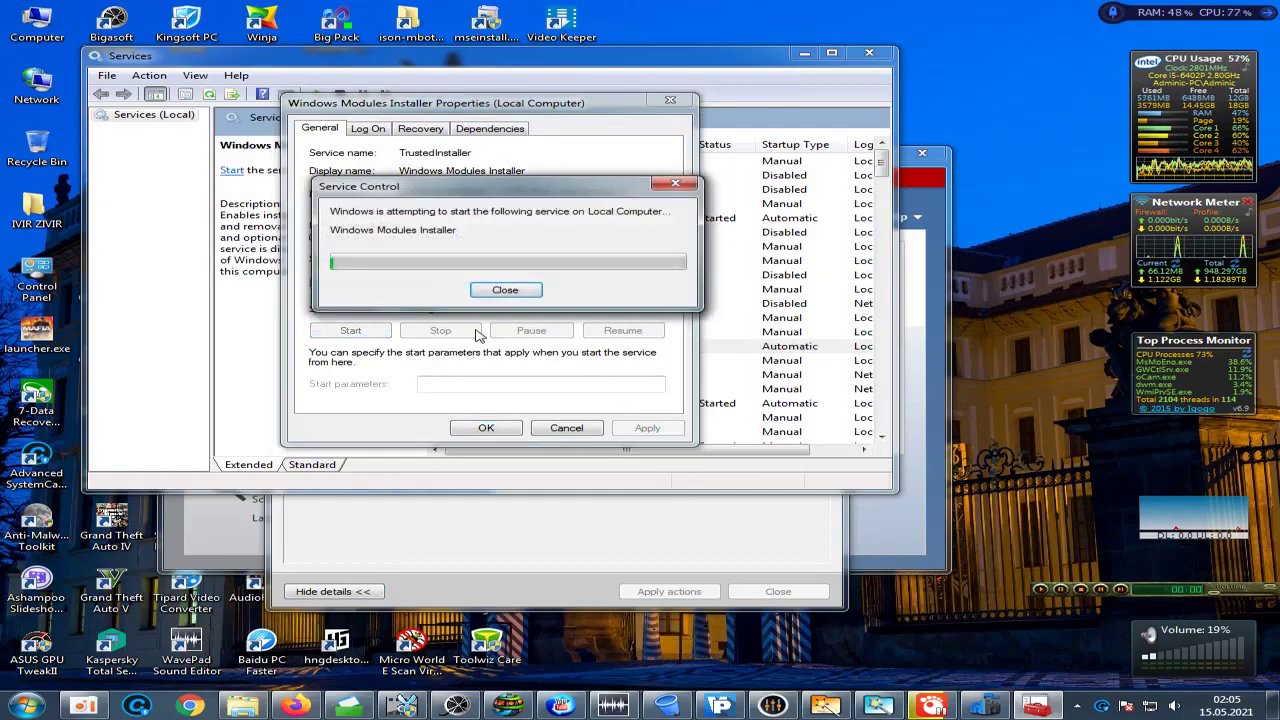
{"action": "left_click", "coordinate": [367, 128]}
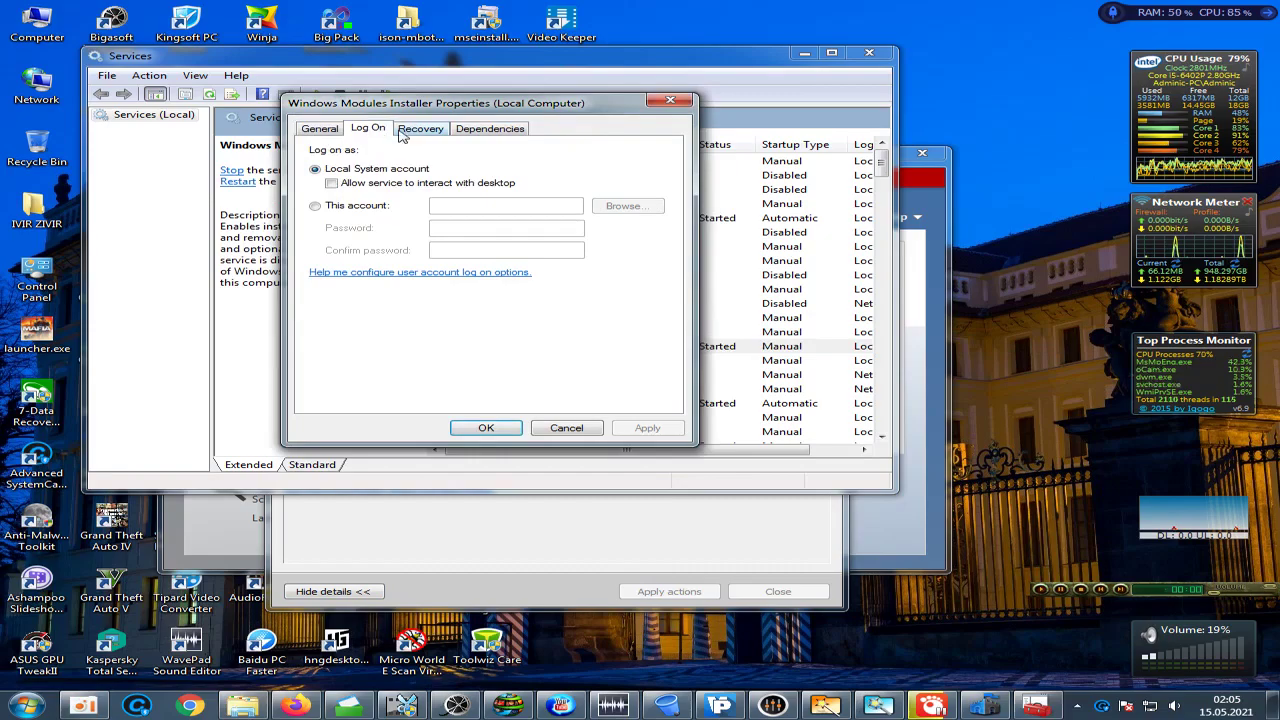
{"action": "left_click", "coordinate": [420, 128]}
{"action": "left_click", "coordinate": [670, 102]}
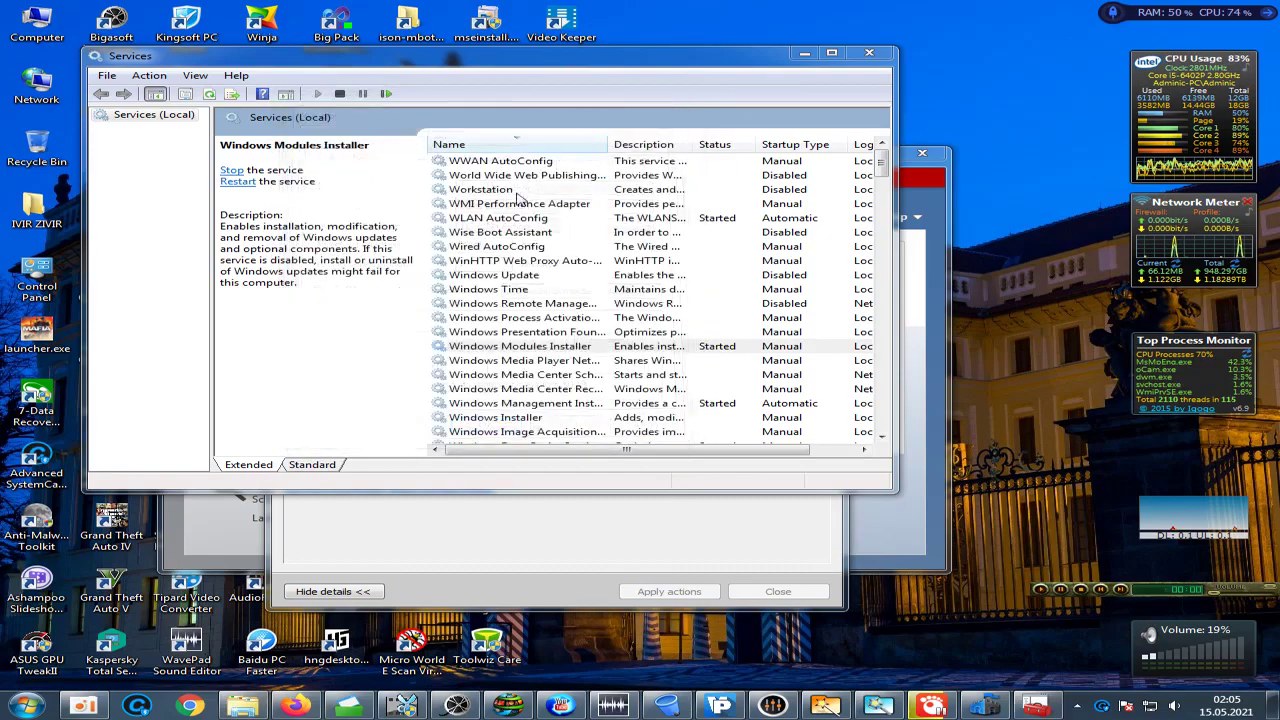
- Set the Windows Update service's startup type to Manual and start the service
{"action": "right_click", "coordinate": [520, 276]}
{"action": "left_click", "coordinate": [584, 417]}
{"action": "left_click", "coordinate": [508, 262]}
{"action": "left_click", "coordinate": [503, 292]}
{"action": "left_click", "coordinate": [645, 427]}
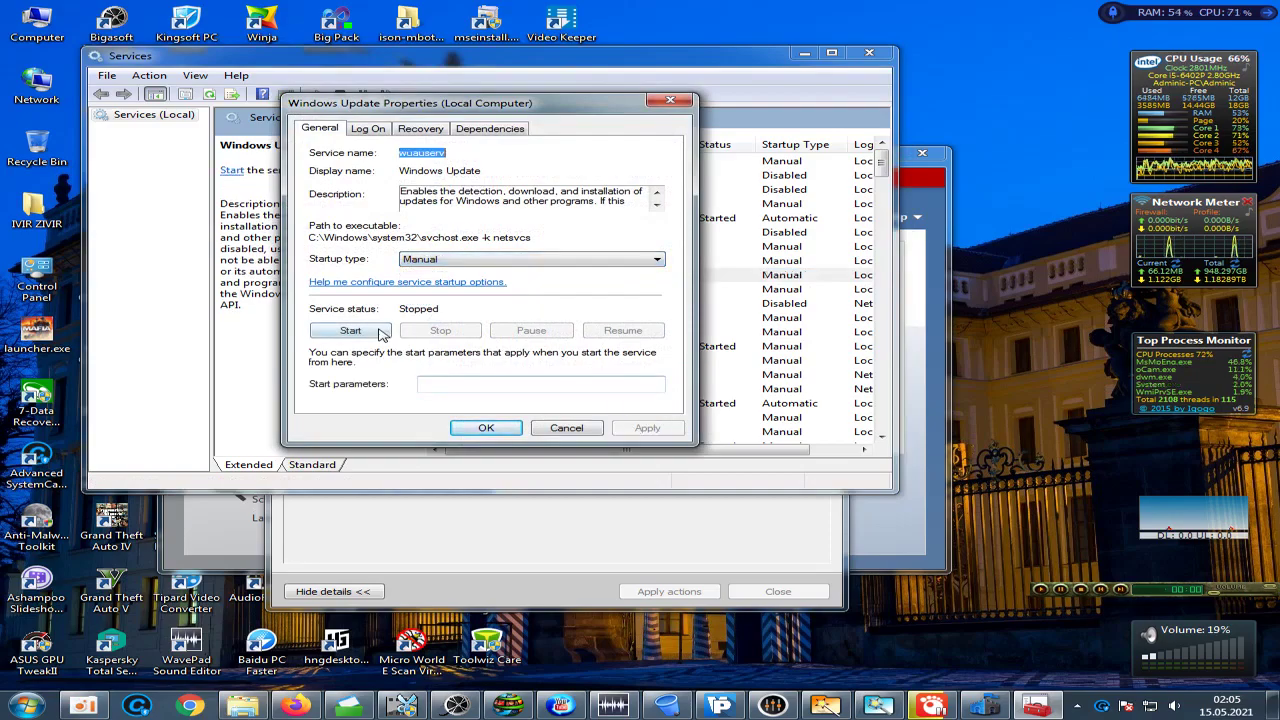
{"action": "left_click", "coordinate": [352, 330]}
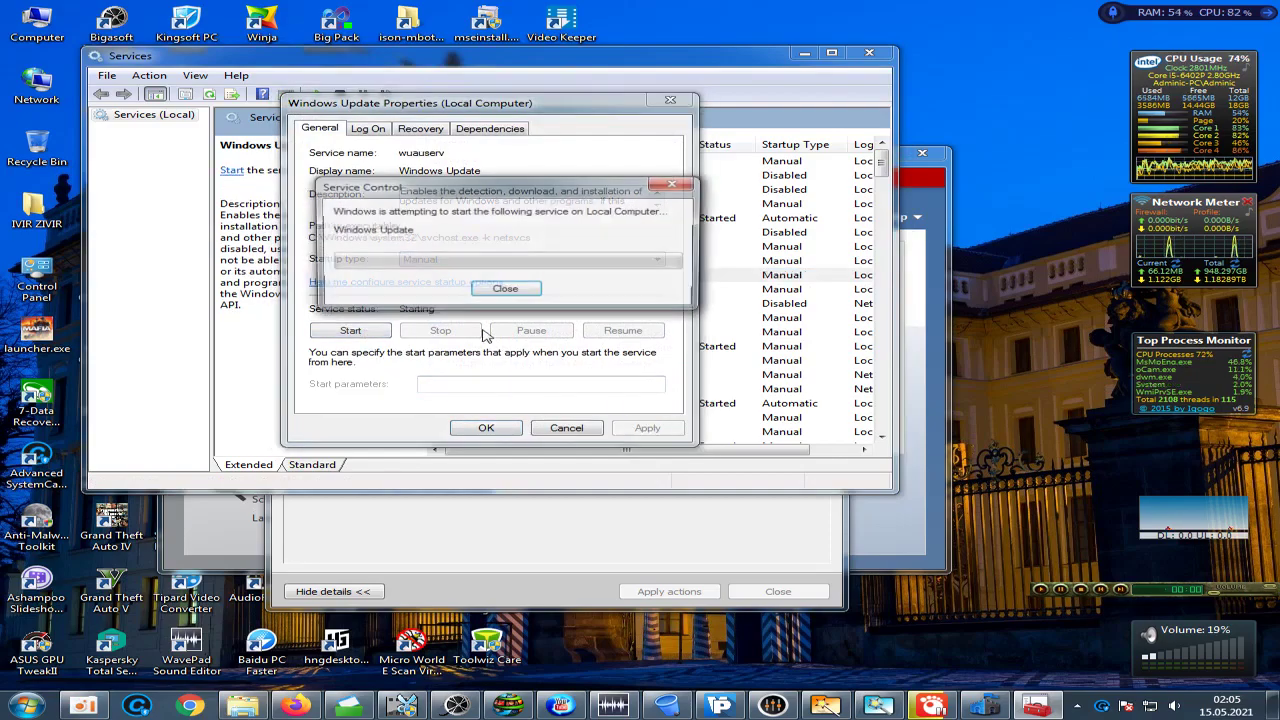
{"action": "left_click", "coordinate": [368, 128]}
{"action": "left_click", "coordinate": [420, 128]}
{"action": "left_click", "coordinate": [670, 100]}
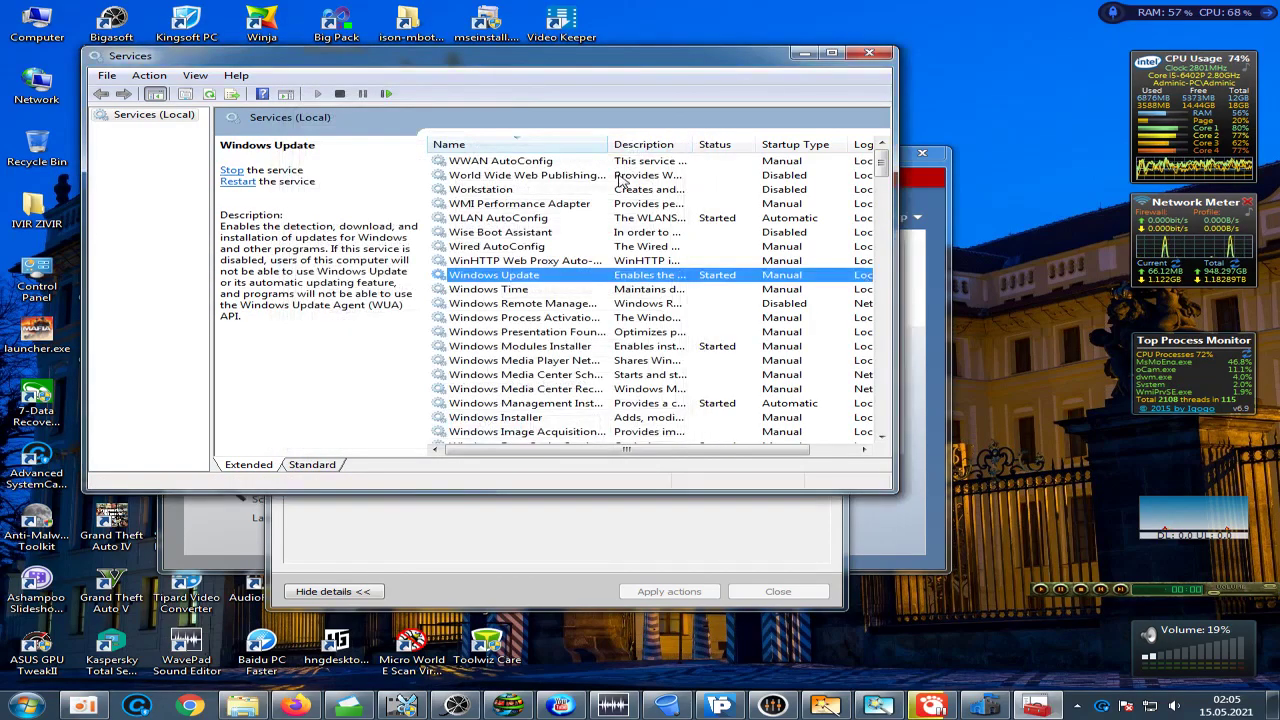
- Start the Windows Installer service from its properties and close the Services console
{"action": "right_click", "coordinate": [540, 290]}
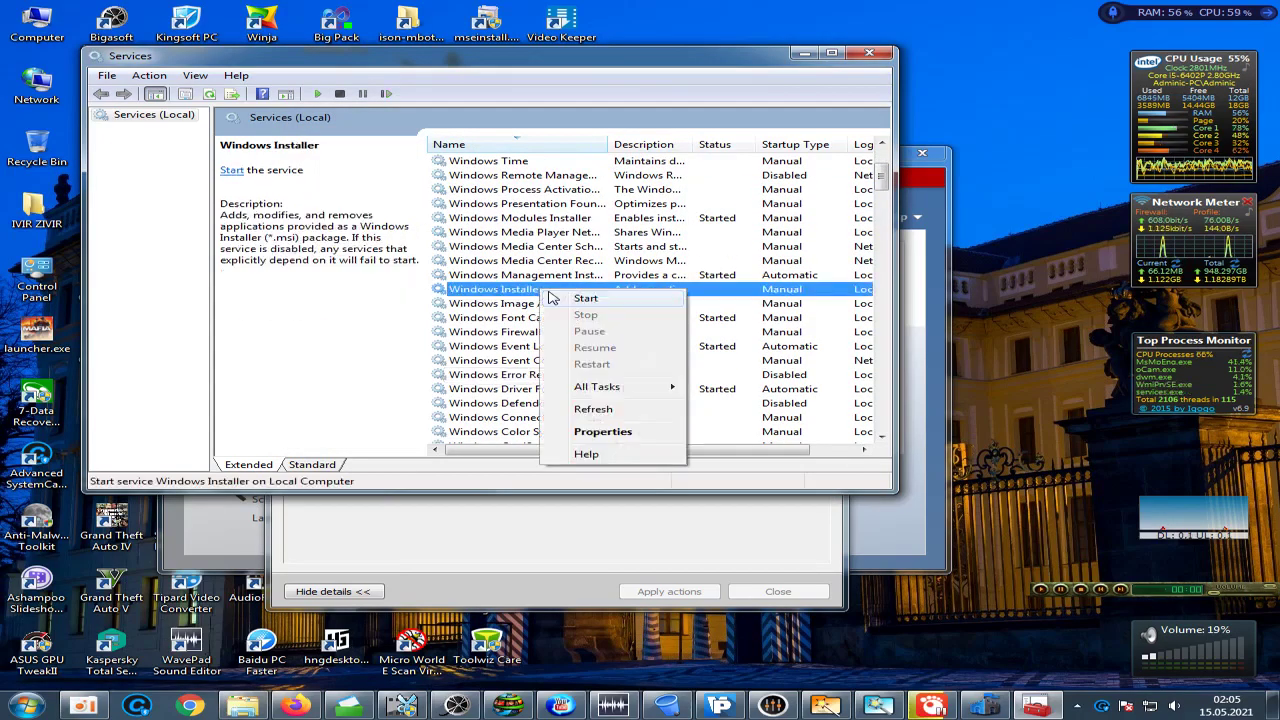
{"action": "left_click", "coordinate": [632, 430]}
{"action": "left_click", "coordinate": [350, 330]}
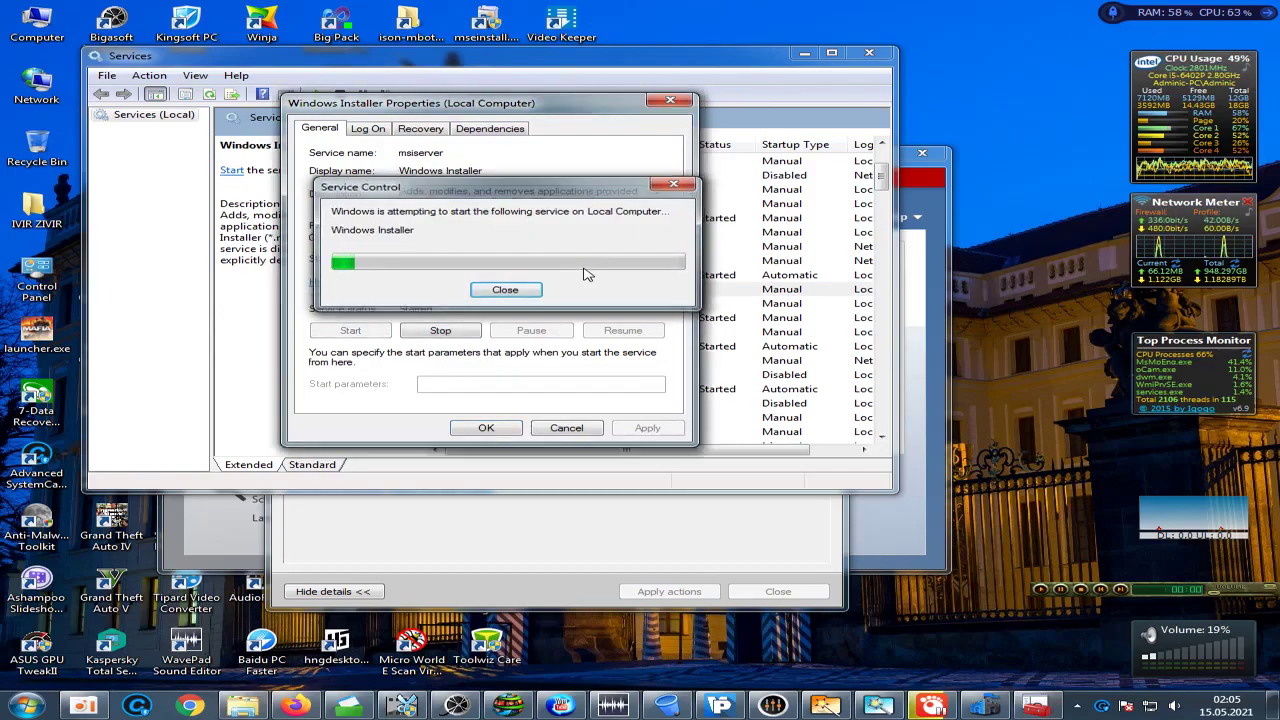
{"action": "left_click", "coordinate": [486, 427]}
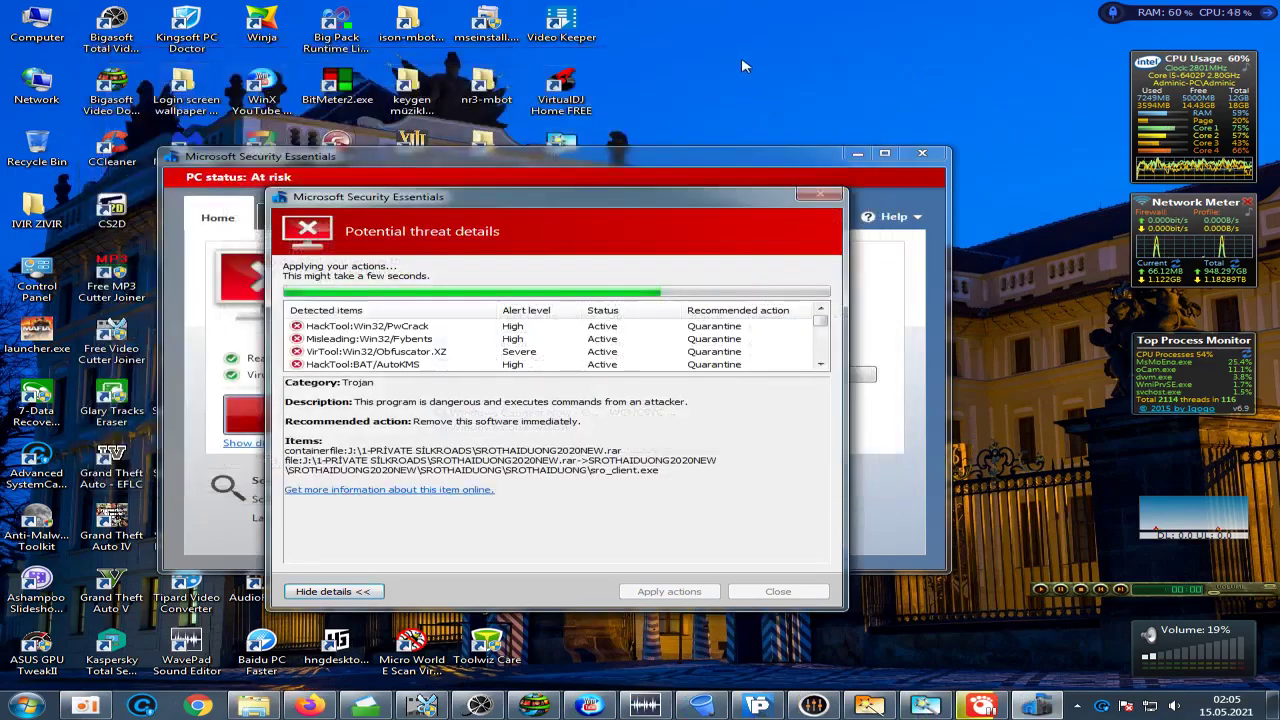
- Open the desktop widget's Performance Monitor and review the processes with high CPU usage
{"action": "right_click", "coordinate": [743, 60]}
{"action": "left_click", "coordinate": [818, 100]}
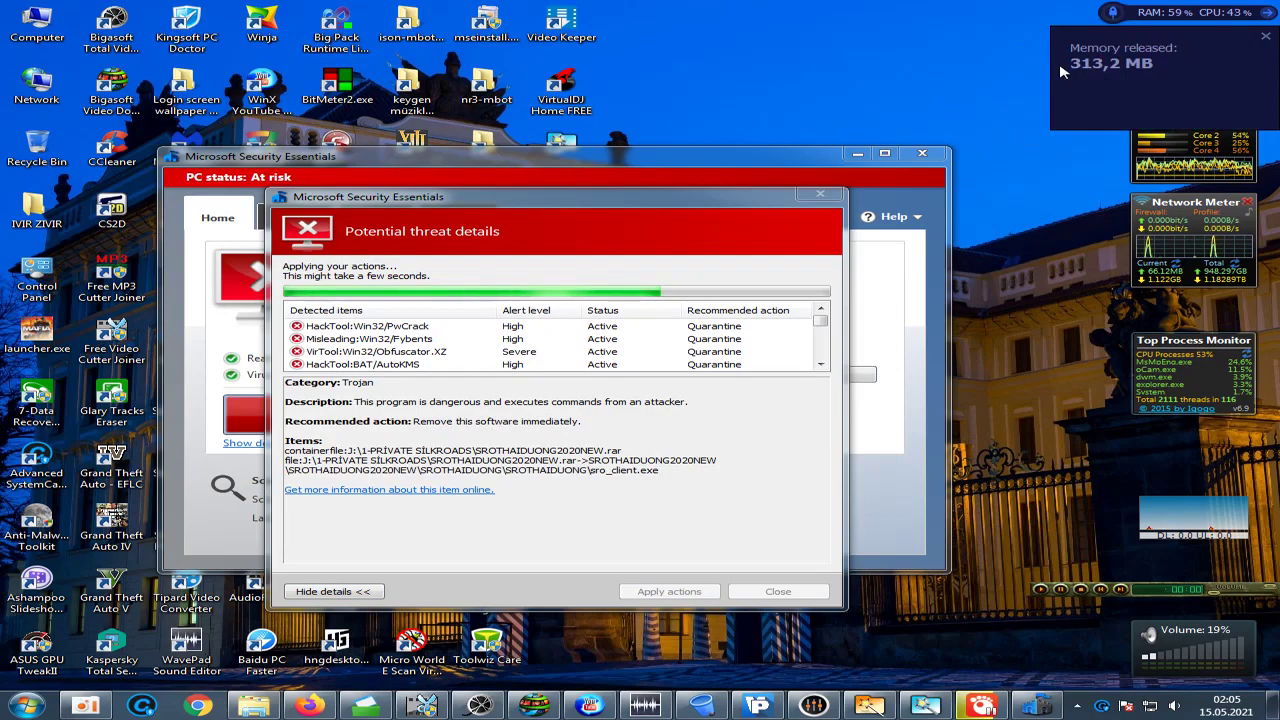
{"action": "left_click", "coordinate": [1268, 20]}
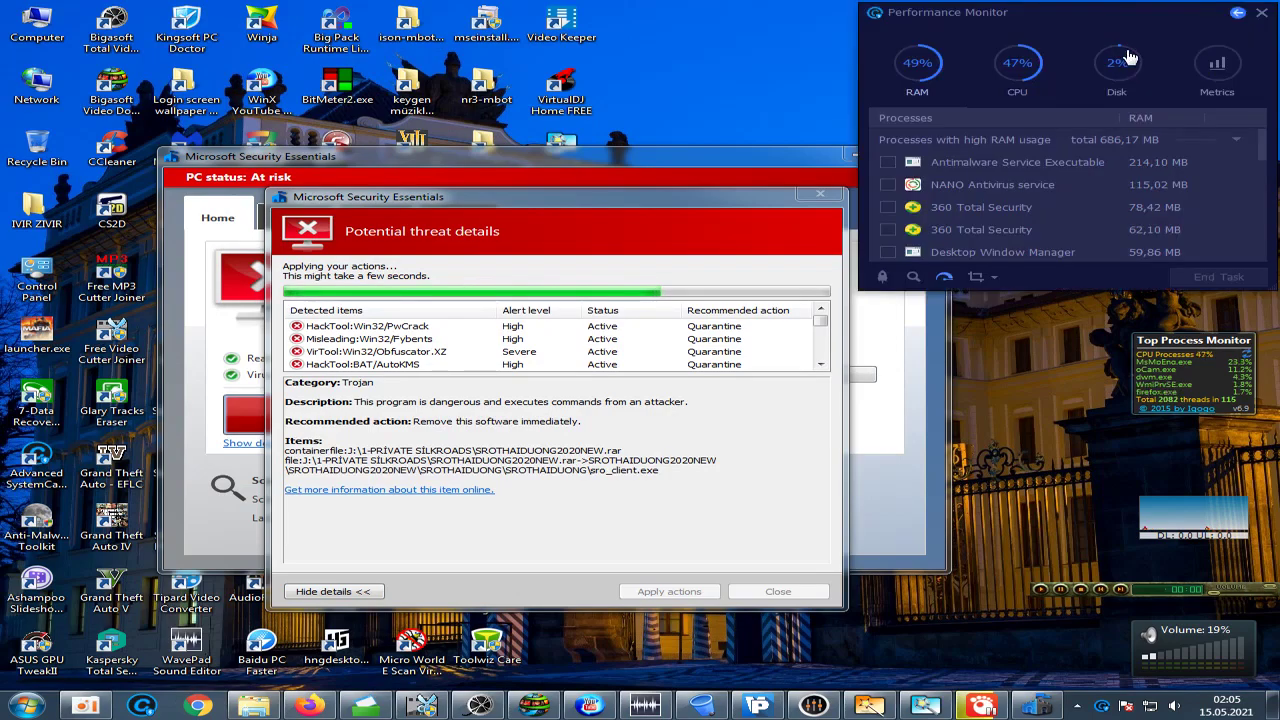
{"action": "left_click", "coordinate": [1018, 70]}
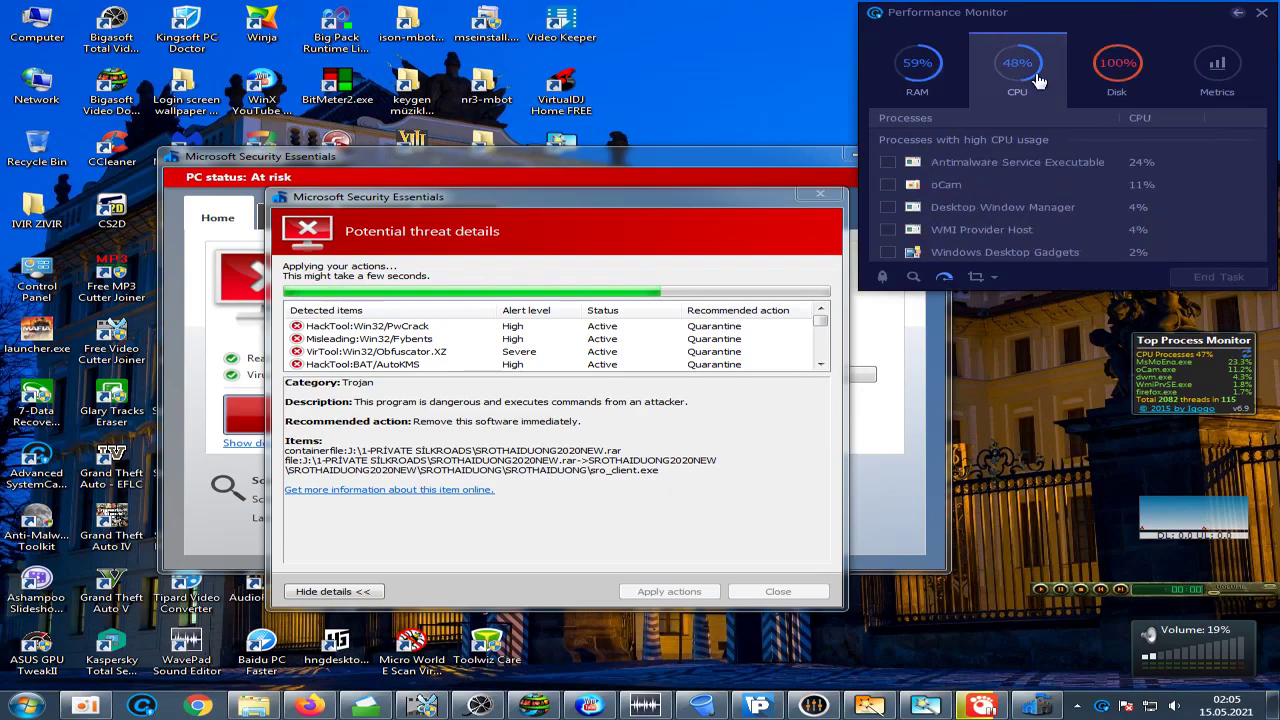
- Review the processes with high disk I/O in the Performance Monitor and refresh the desktop
{"action": "left_click", "coordinate": [1112, 78]}
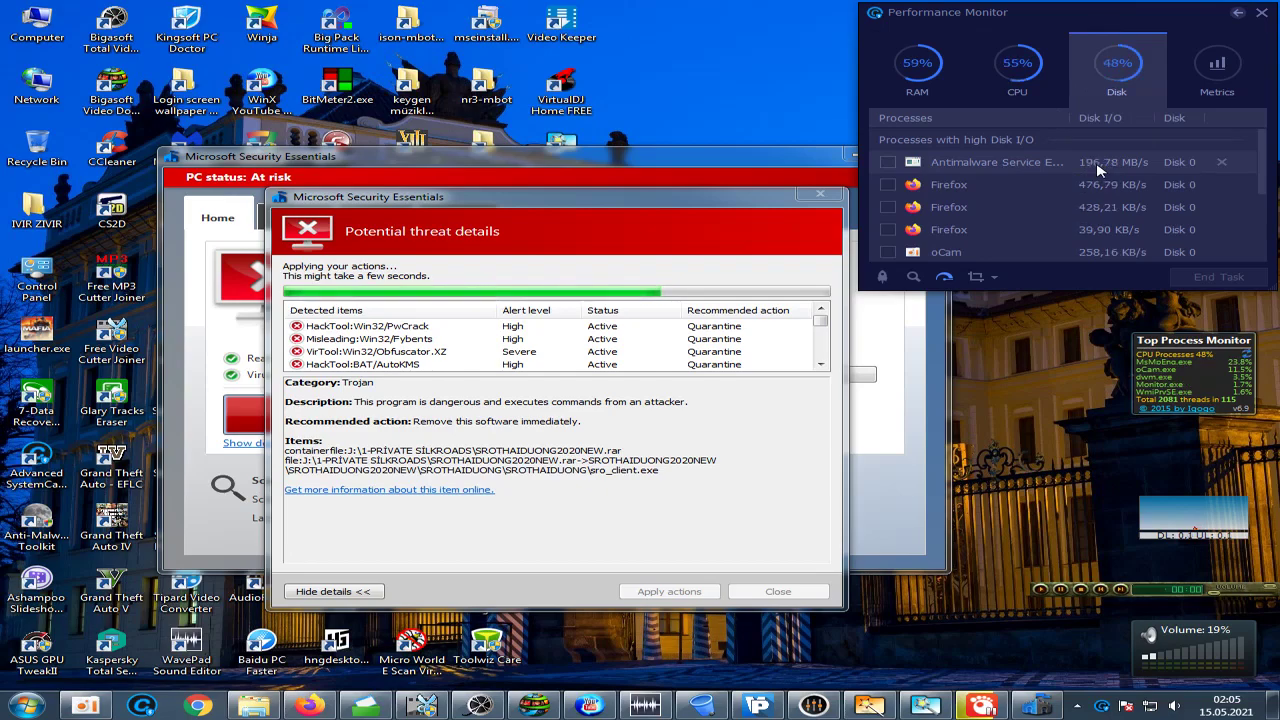
{"action": "right_click", "coordinate": [756, 52]}
{"action": "left_click", "coordinate": [805, 96]}
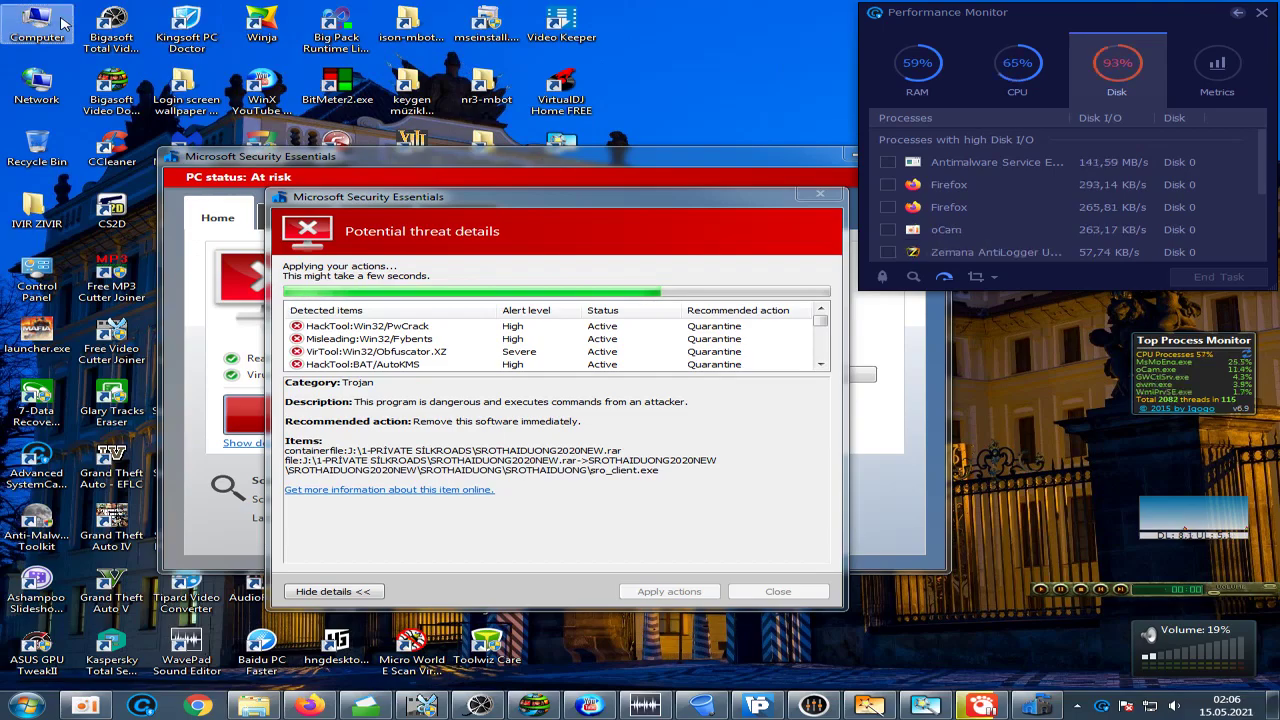
- Open Computer to check the free space on the drives, refresh the view repeatedly and close the window
{"action": "double_click", "coordinate": [62, 22]}
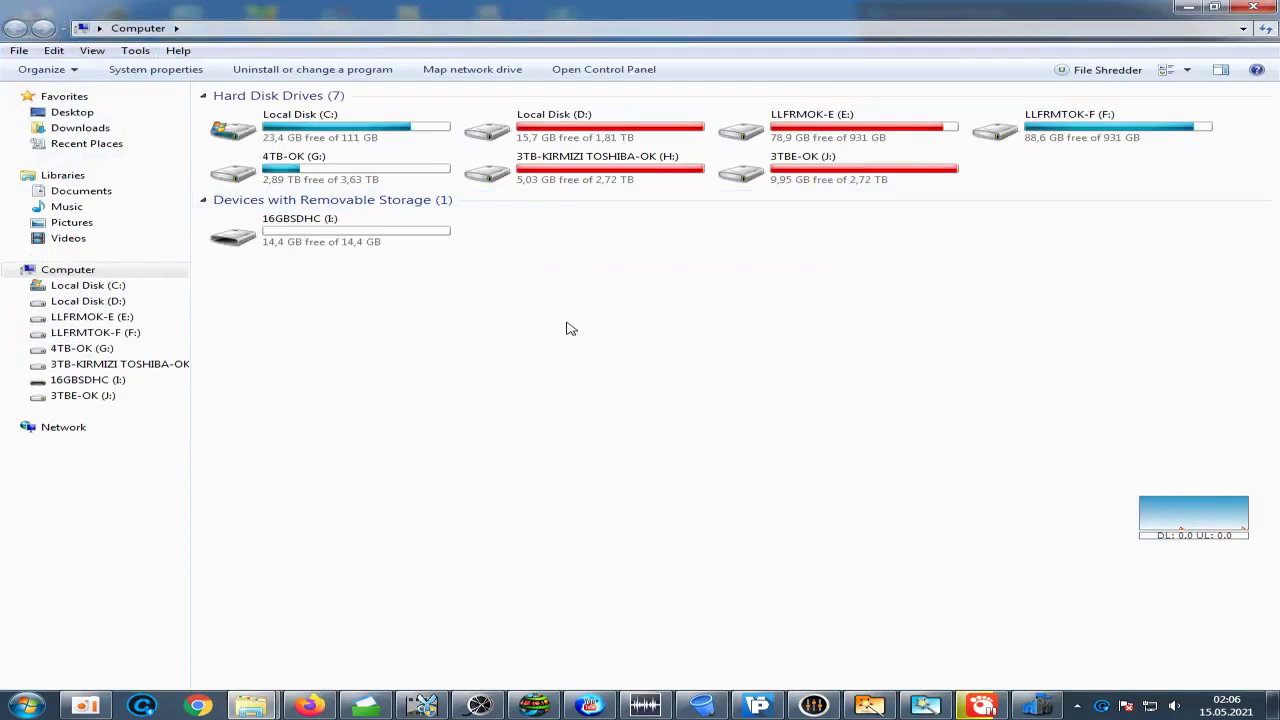
{"action": "right_click", "coordinate": [555, 287]}
{"action": "left_click", "coordinate": [644, 344]}
{"action": "right_click", "coordinate": [535, 289]}
{"action": "left_click", "coordinate": [616, 345]}
{"action": "right_click", "coordinate": [539, 293]}
{"action": "left_click", "coordinate": [616, 346]}
{"action": "left_click", "coordinate": [1272, 12]}
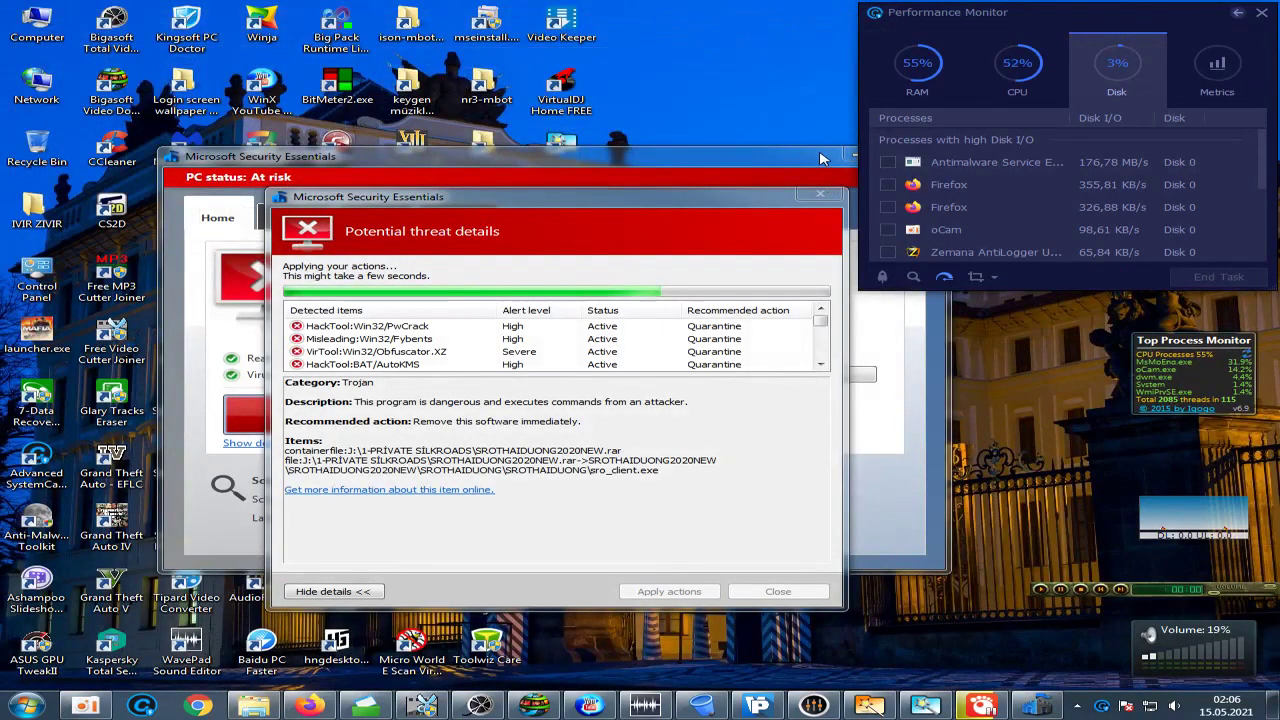
- Collapse the Performance Monitor to its compact widget and run the widget's quick boost to free memory
{"action": "left_click", "coordinate": [1238, 12]}
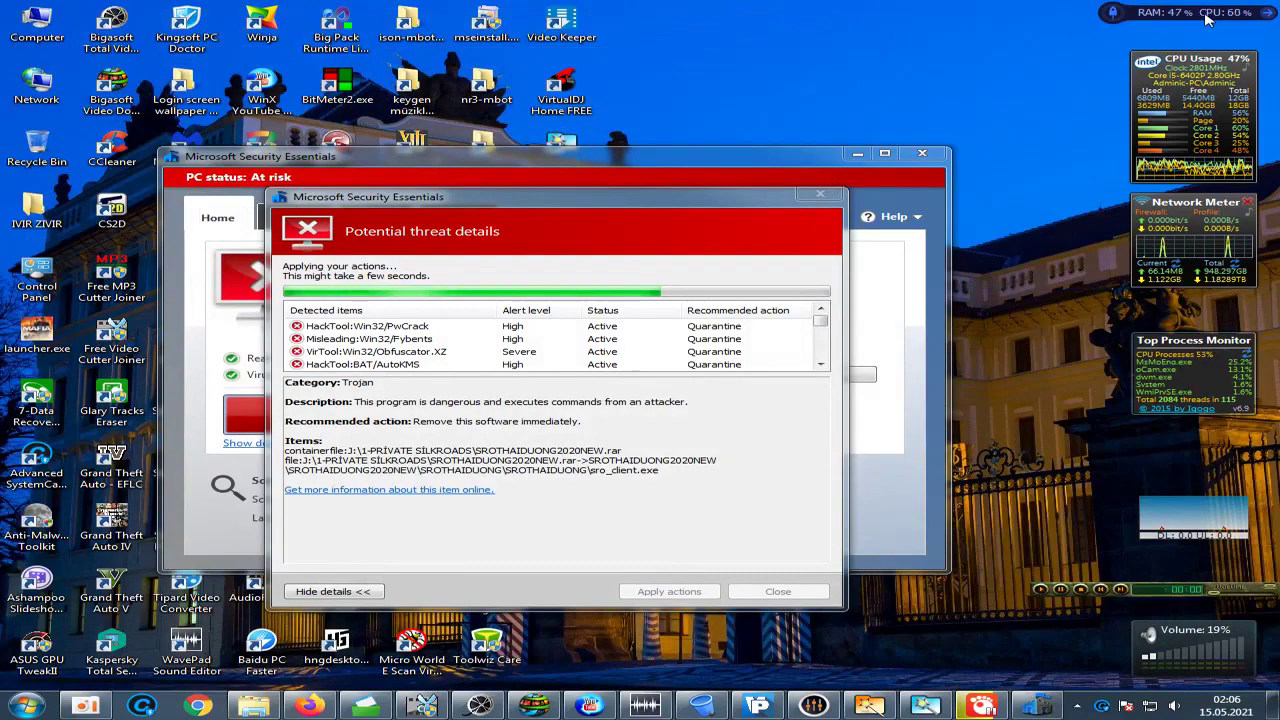
{"action": "left_click", "coordinate": [1114, 14]}
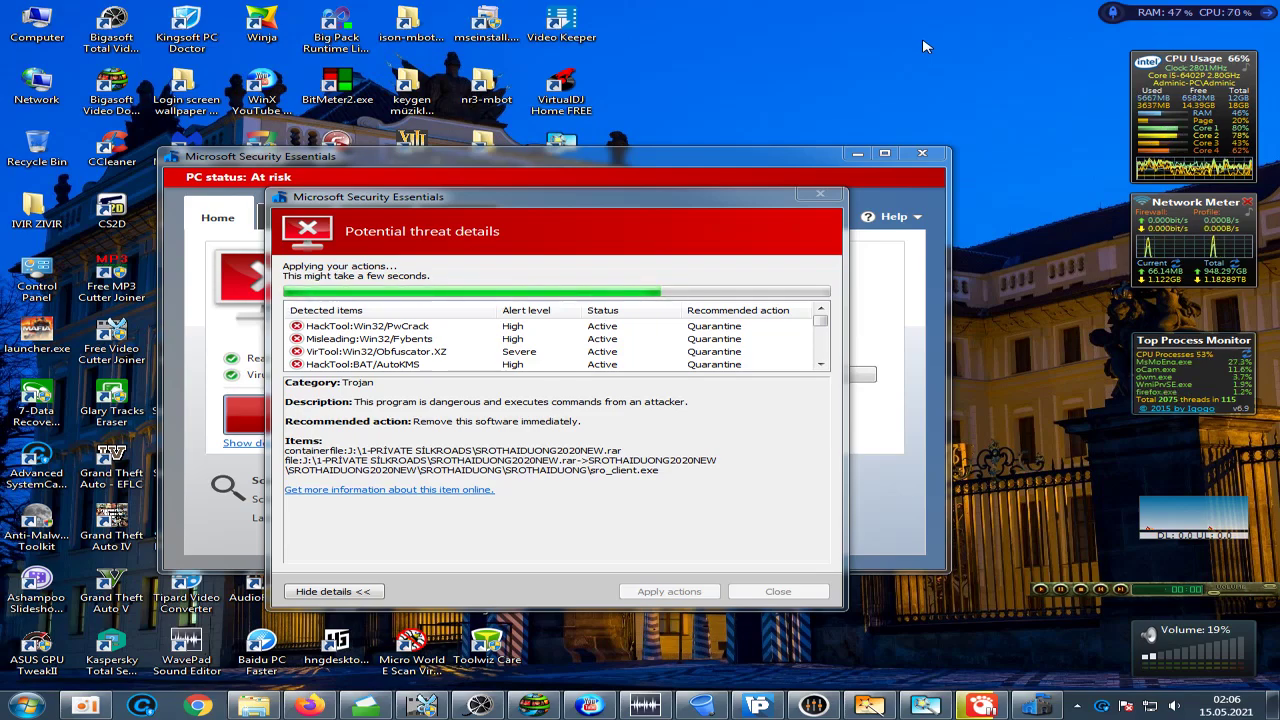
- Open Advanced SystemCare Ultimate and look over its Care and Antivirus pages
{"action": "left_click", "coordinate": [1079, 706]}
{"action": "right_click", "coordinate": [1076, 556]}
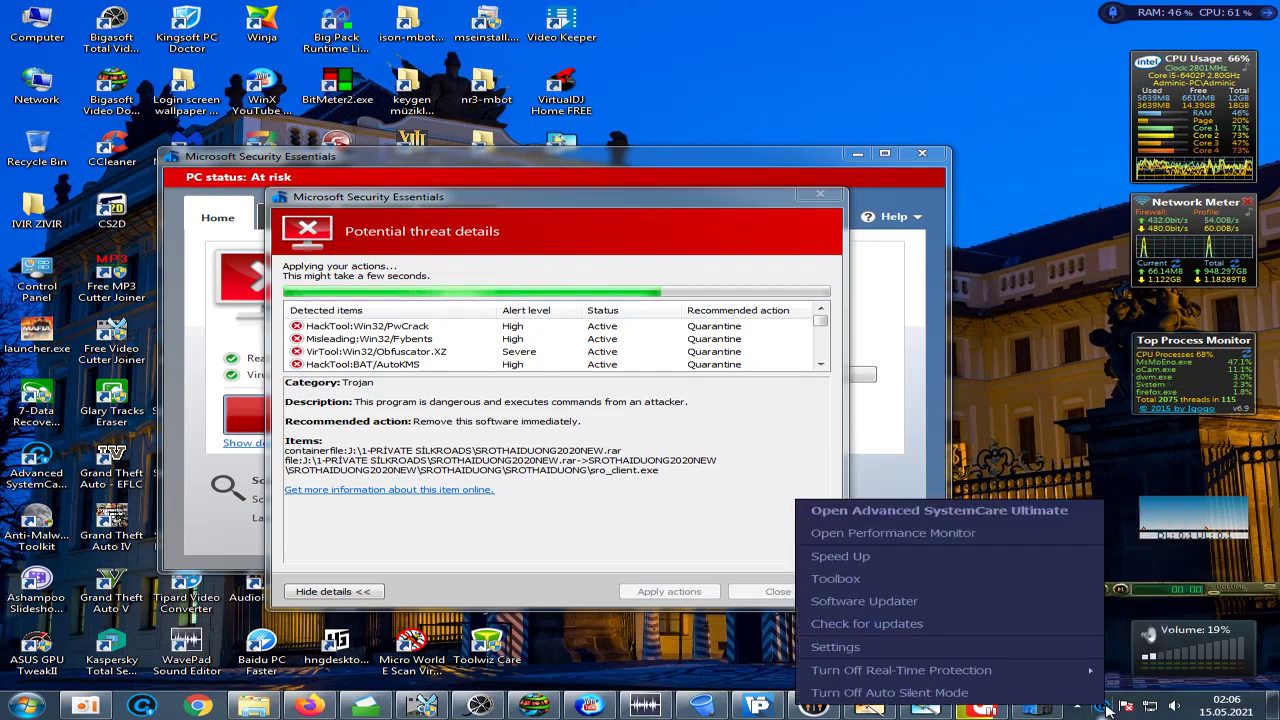
{"action": "left_click", "coordinate": [1043, 511]}
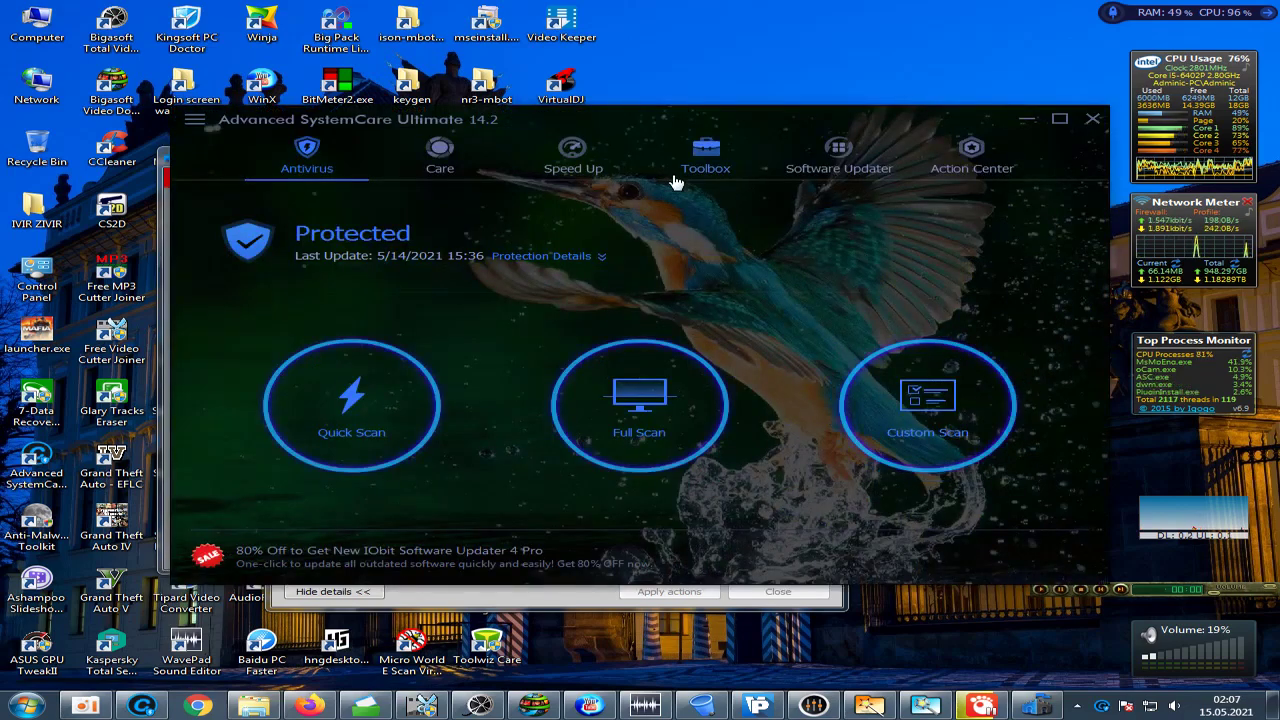
{"action": "left_click", "coordinate": [450, 151]}
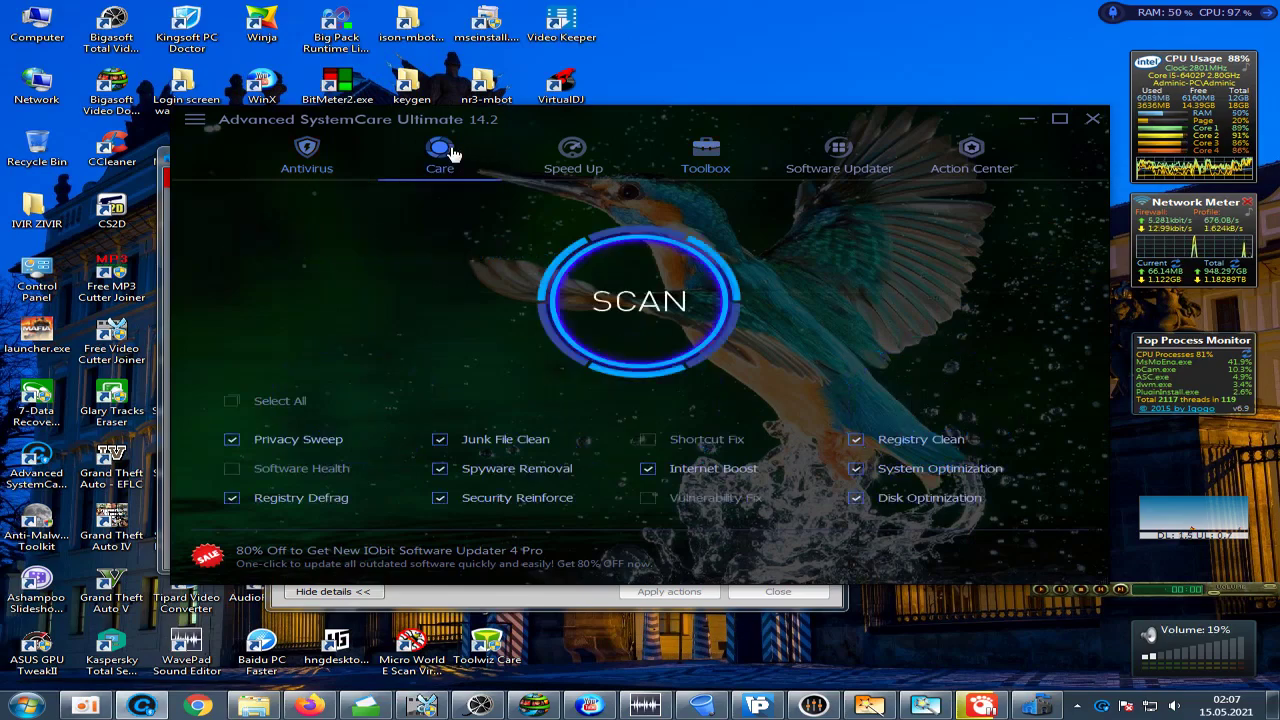
{"action": "left_click", "coordinate": [313, 162]}
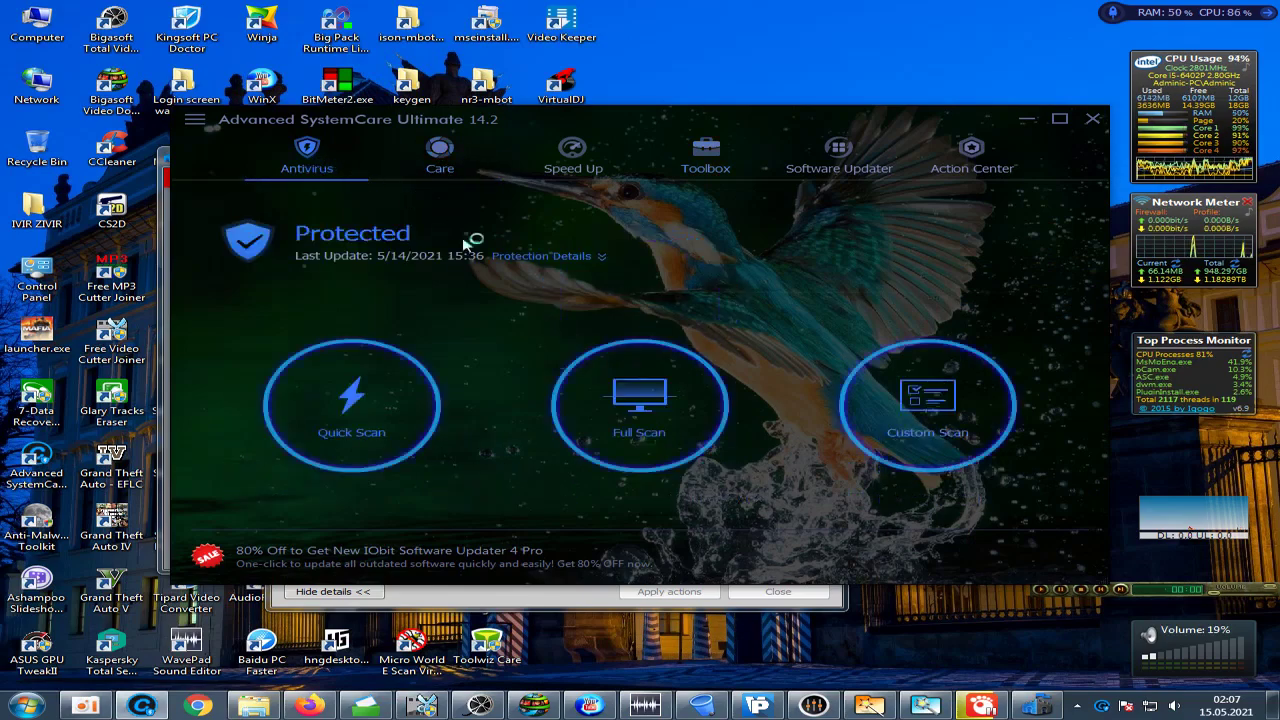
- Expand the antivirus protection details, try to turn on Windows Firewall and recheck its state
{"action": "left_click", "coordinate": [560, 257]}
{"action": "left_click", "coordinate": [248, 438]}
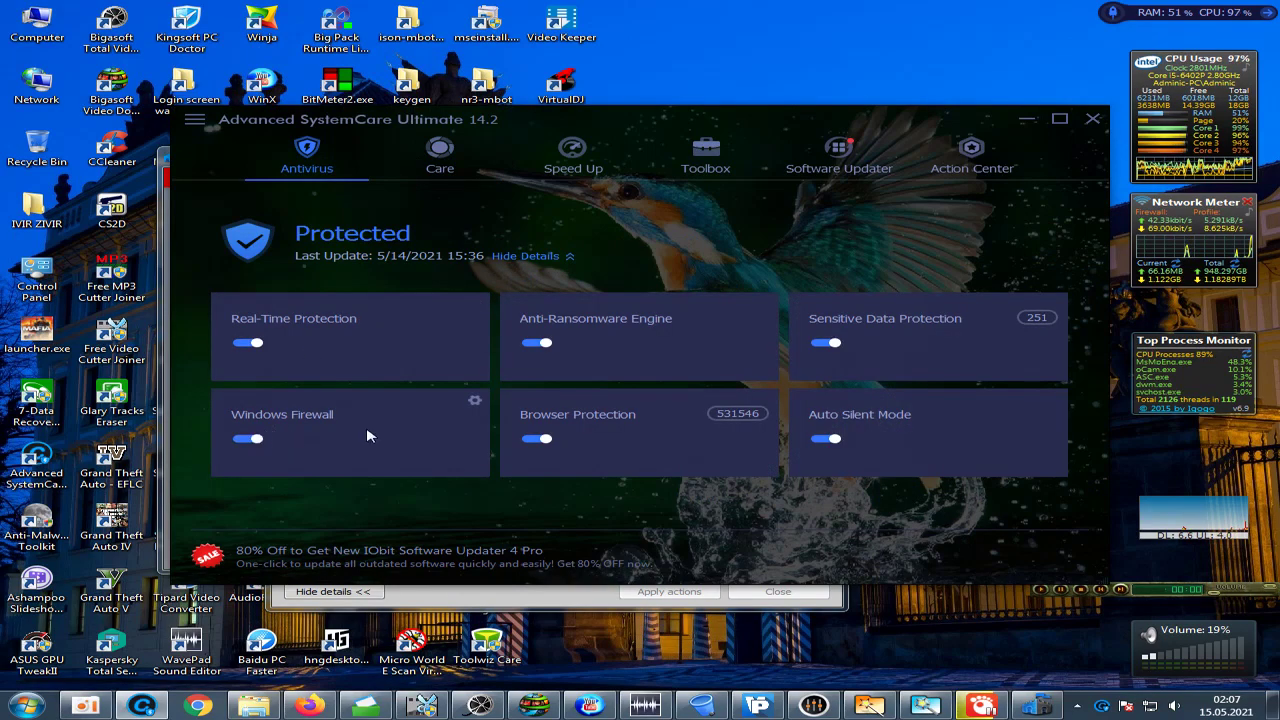
{"action": "left_click", "coordinate": [457, 168]}
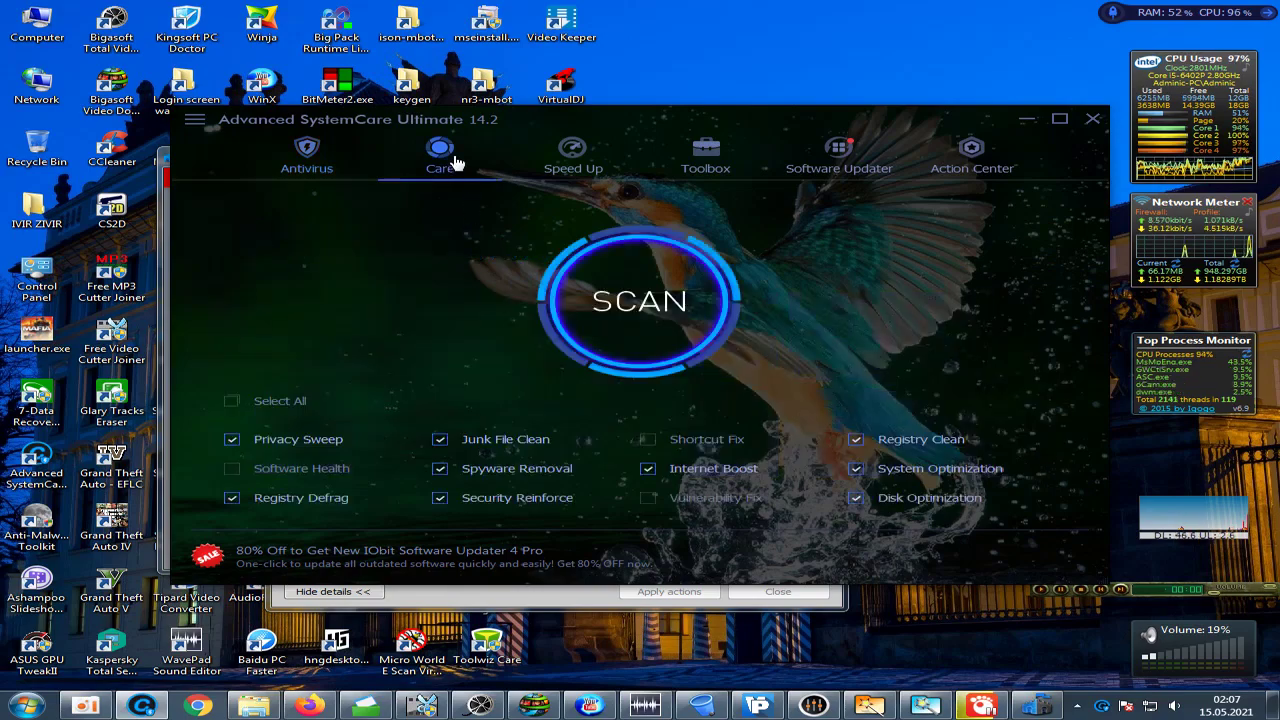
{"action": "left_click", "coordinate": [313, 171]}
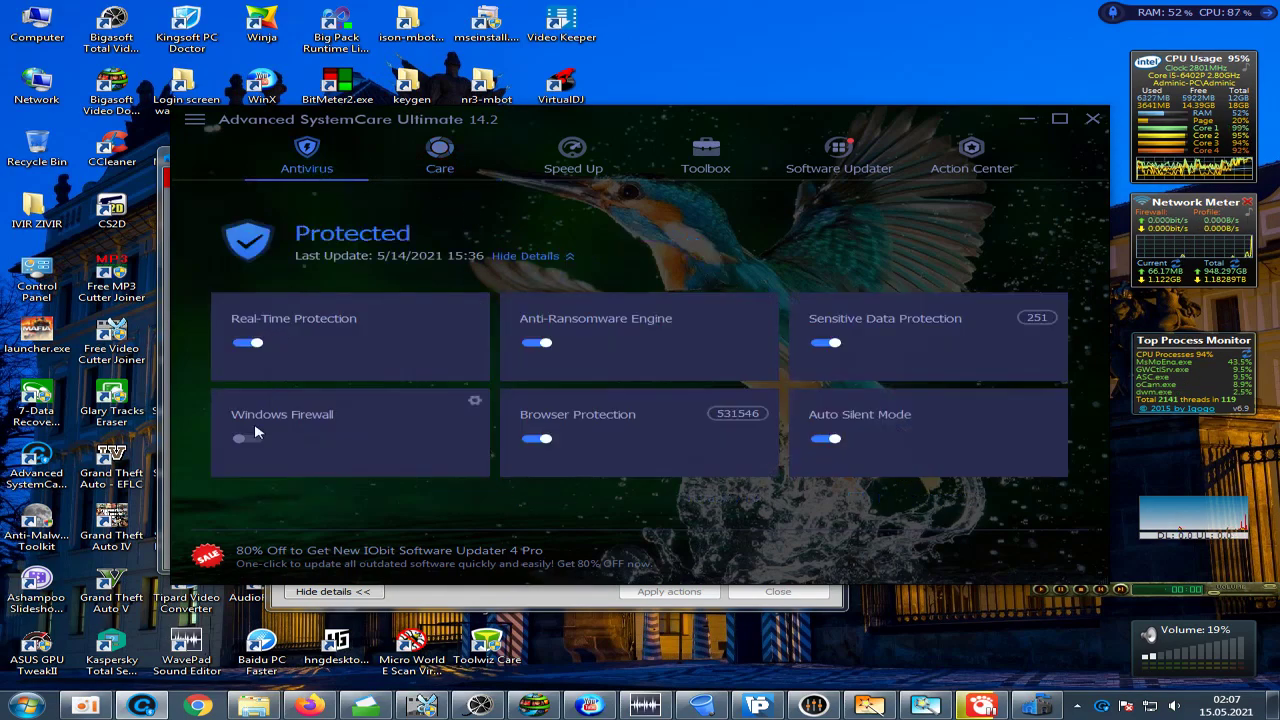
{"action": "left_click", "coordinate": [445, 172]}
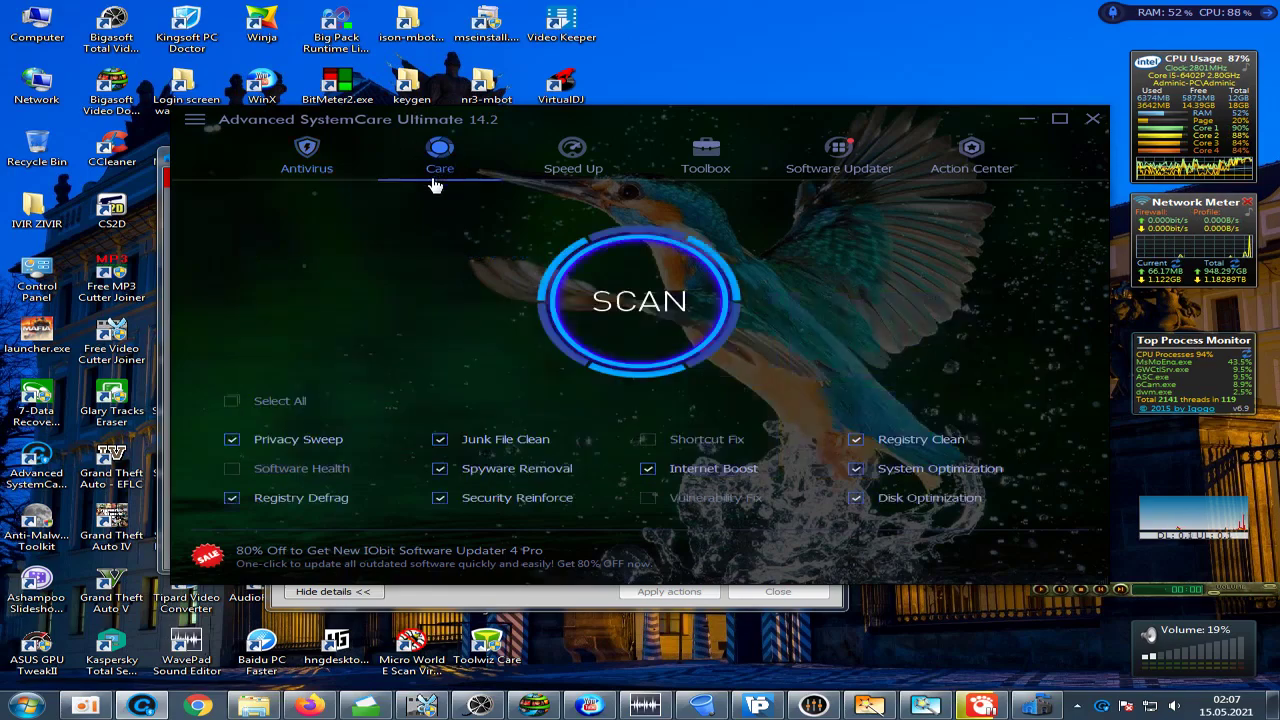
{"action": "left_click", "coordinate": [306, 158]}
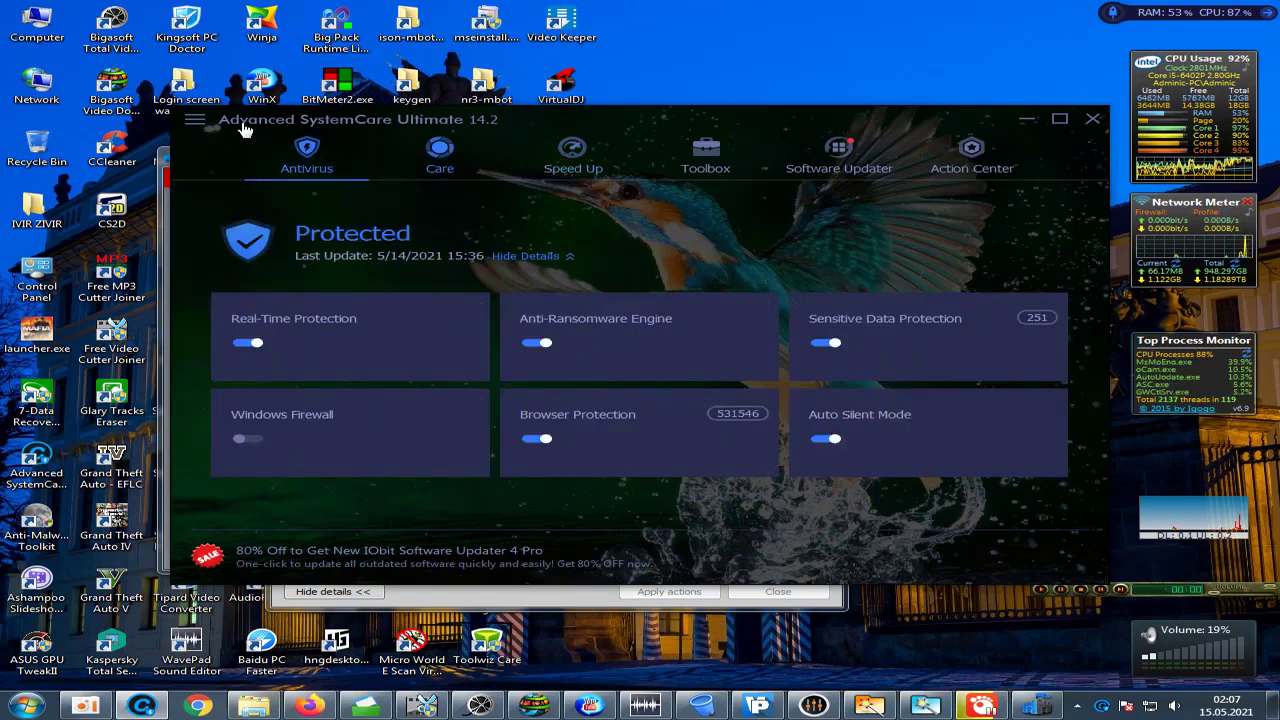
- Check Advanced SystemCare Ultimate for updates and start downloading the Database Update
{"action": "left_click", "coordinate": [193, 121]}
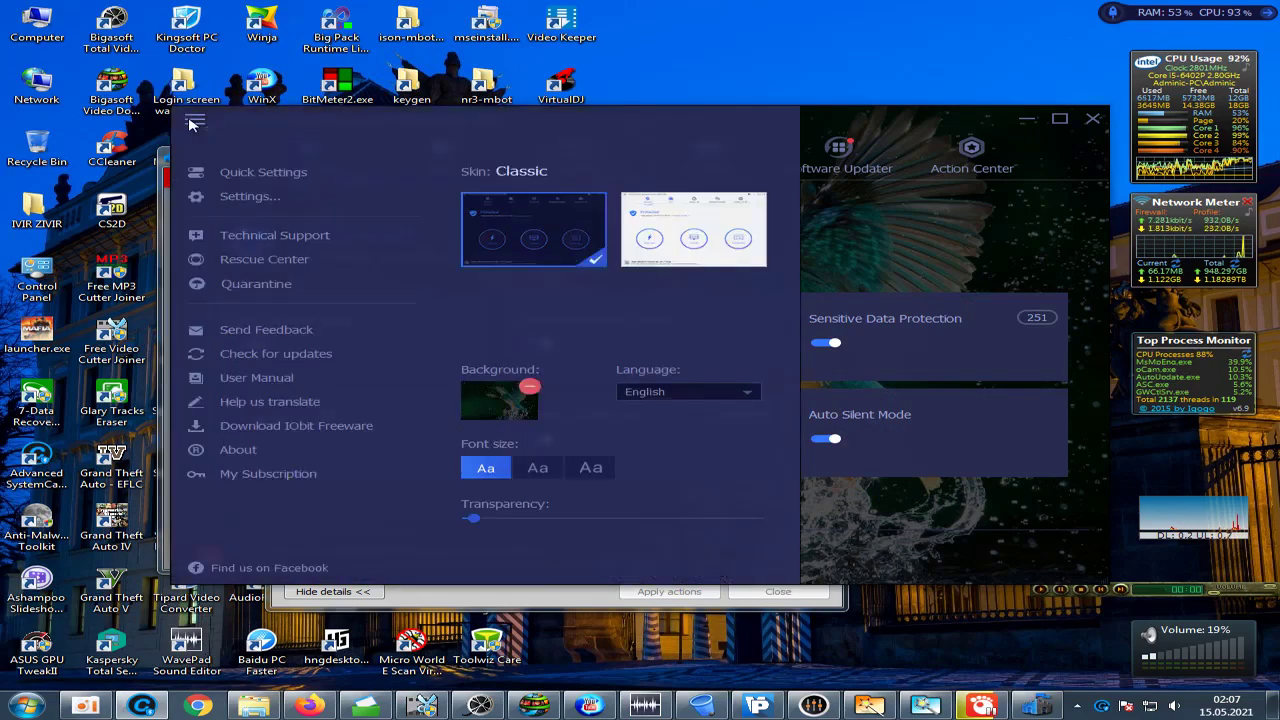
{"action": "left_click", "coordinate": [274, 356]}
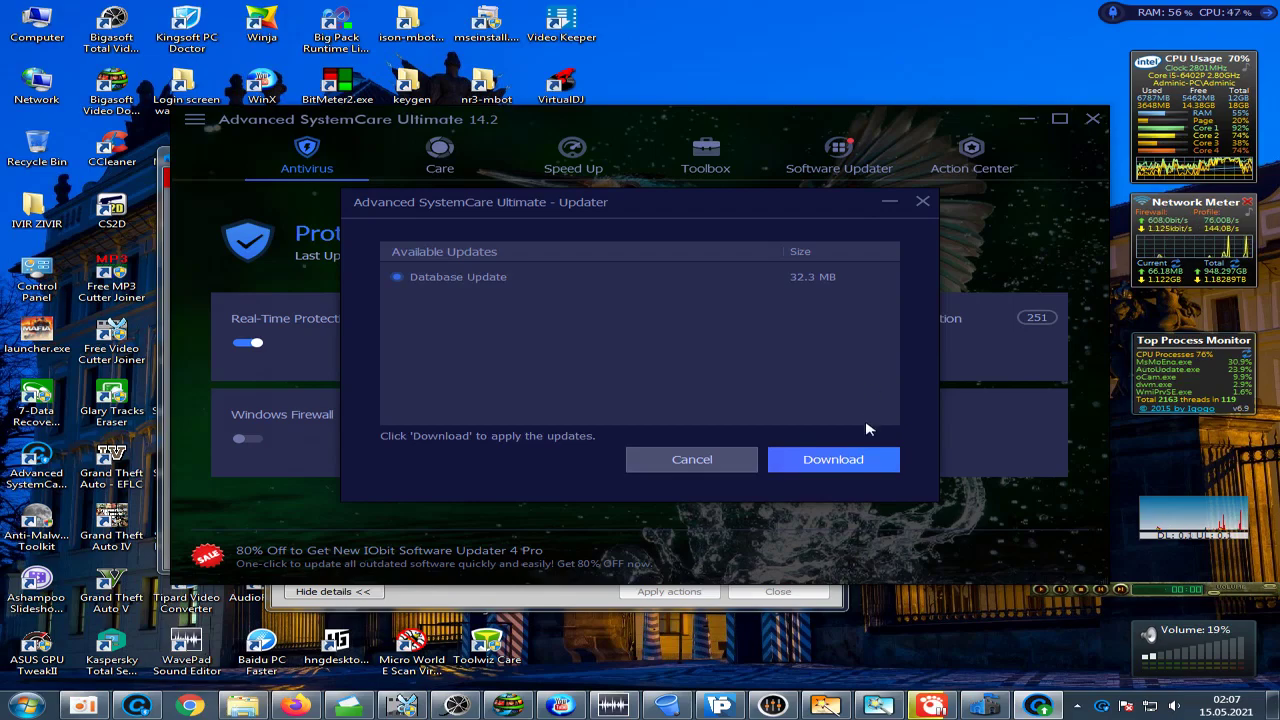
{"action": "left_click", "coordinate": [855, 461]}
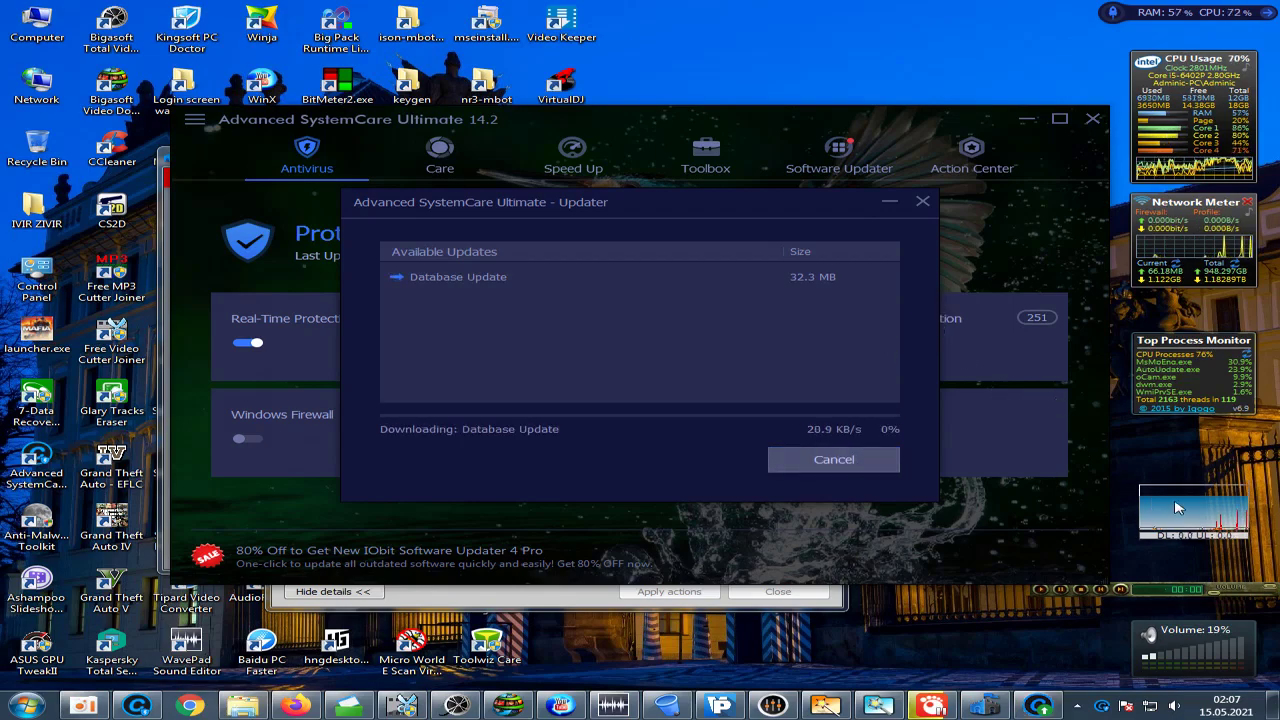
{"action": "mouse_move", "coordinate": [1181, 587]}
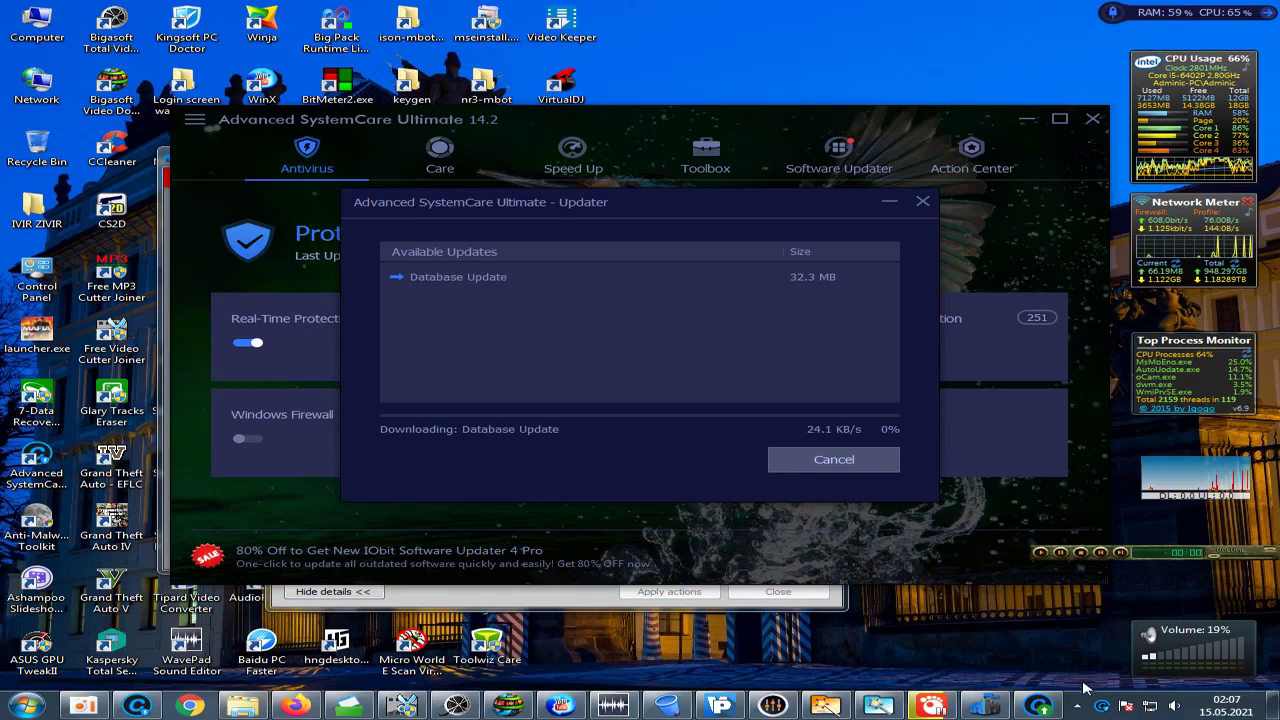
- Switch to COMODO Internet Security Premium, update its virus database, and close it after checking the protection summary
{"action": "left_click", "coordinate": [1077, 706]}
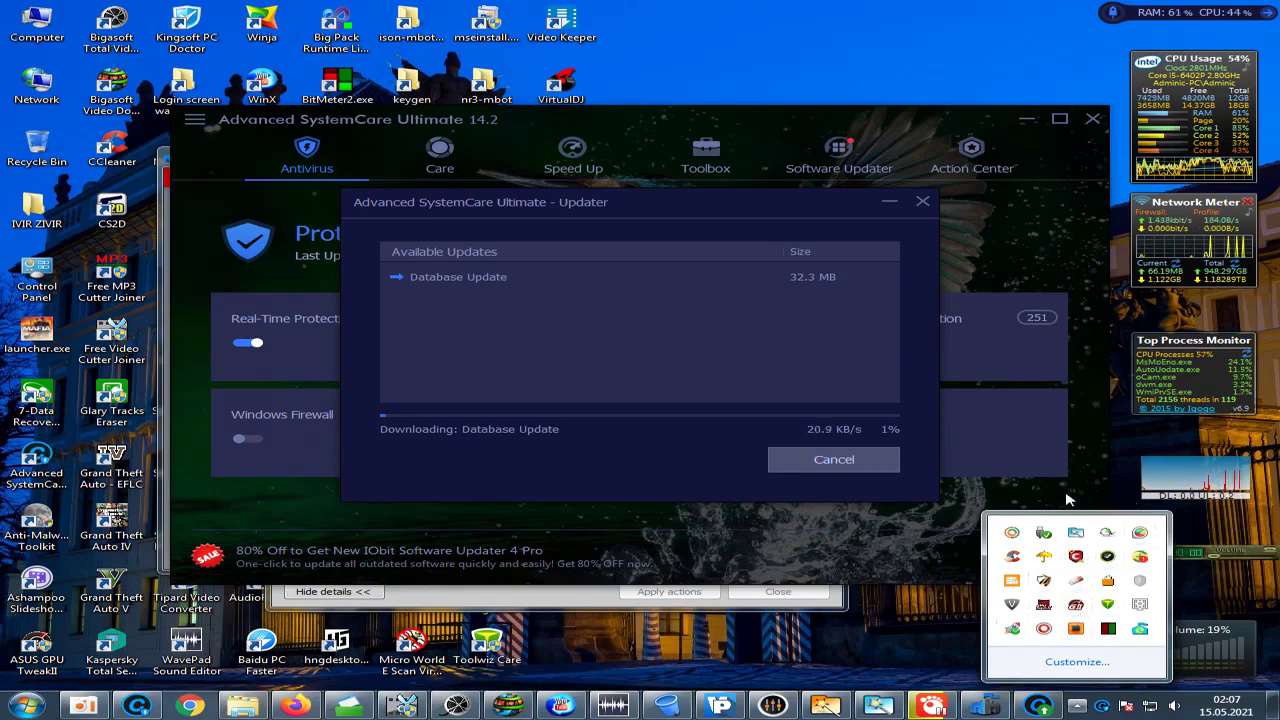
{"action": "right_click", "coordinate": [1077, 555]}
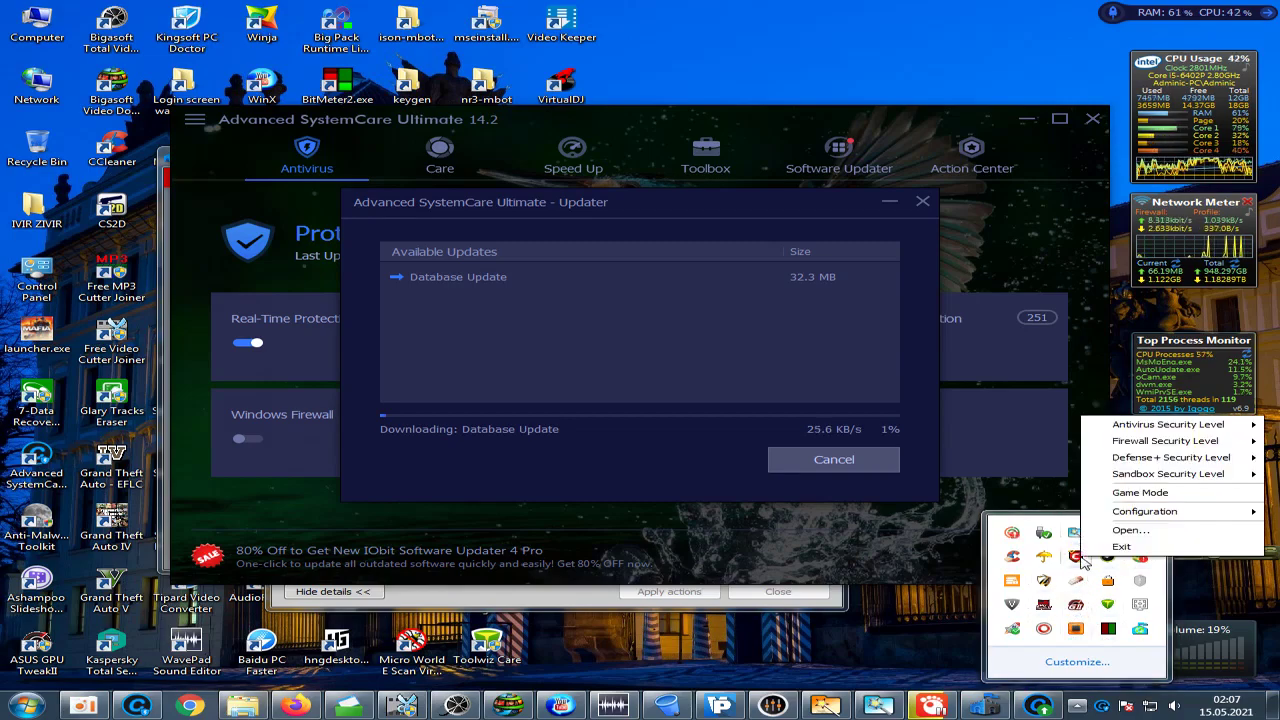
{"action": "left_click", "coordinate": [1103, 530]}
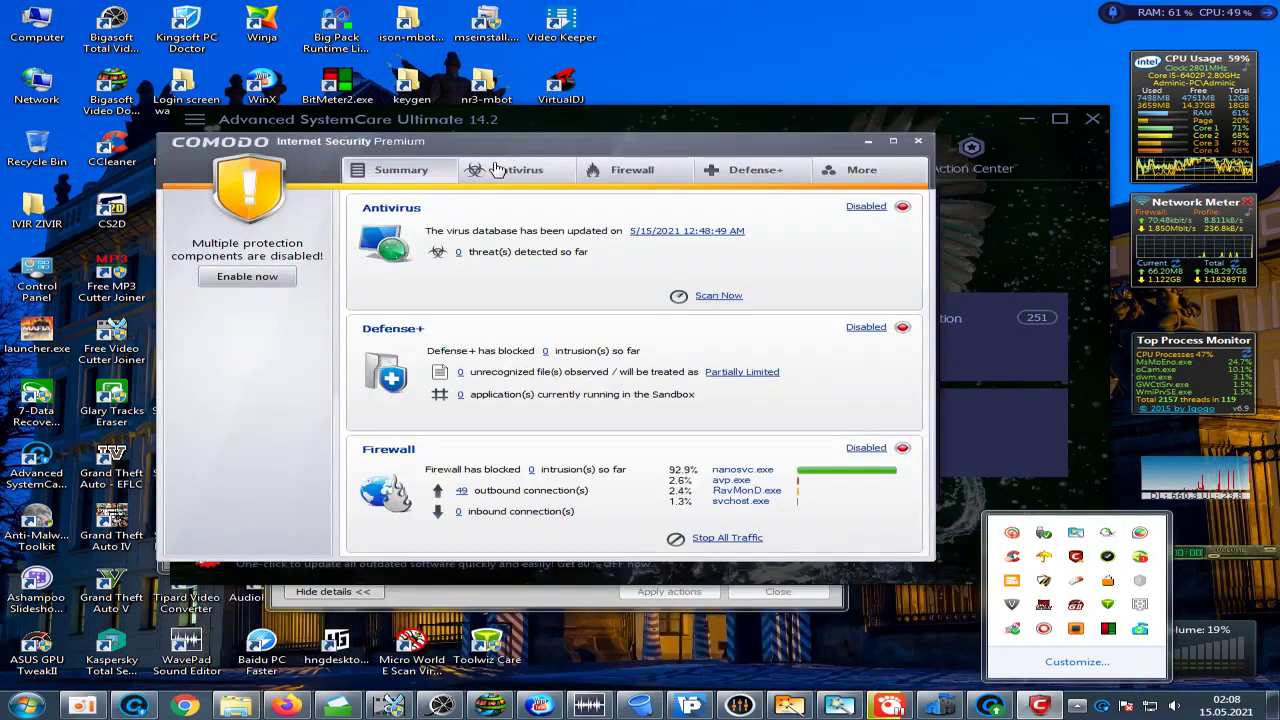
{"action": "left_click", "coordinate": [497, 169]}
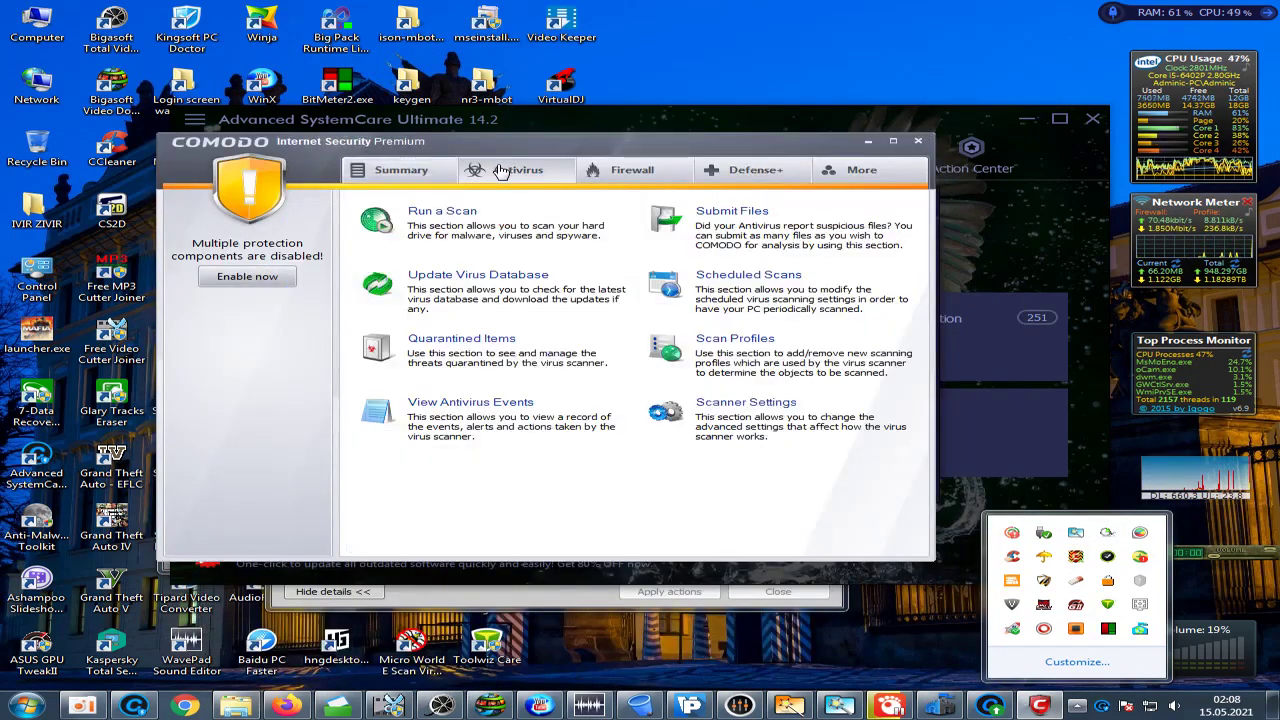
{"action": "left_click", "coordinate": [485, 276]}
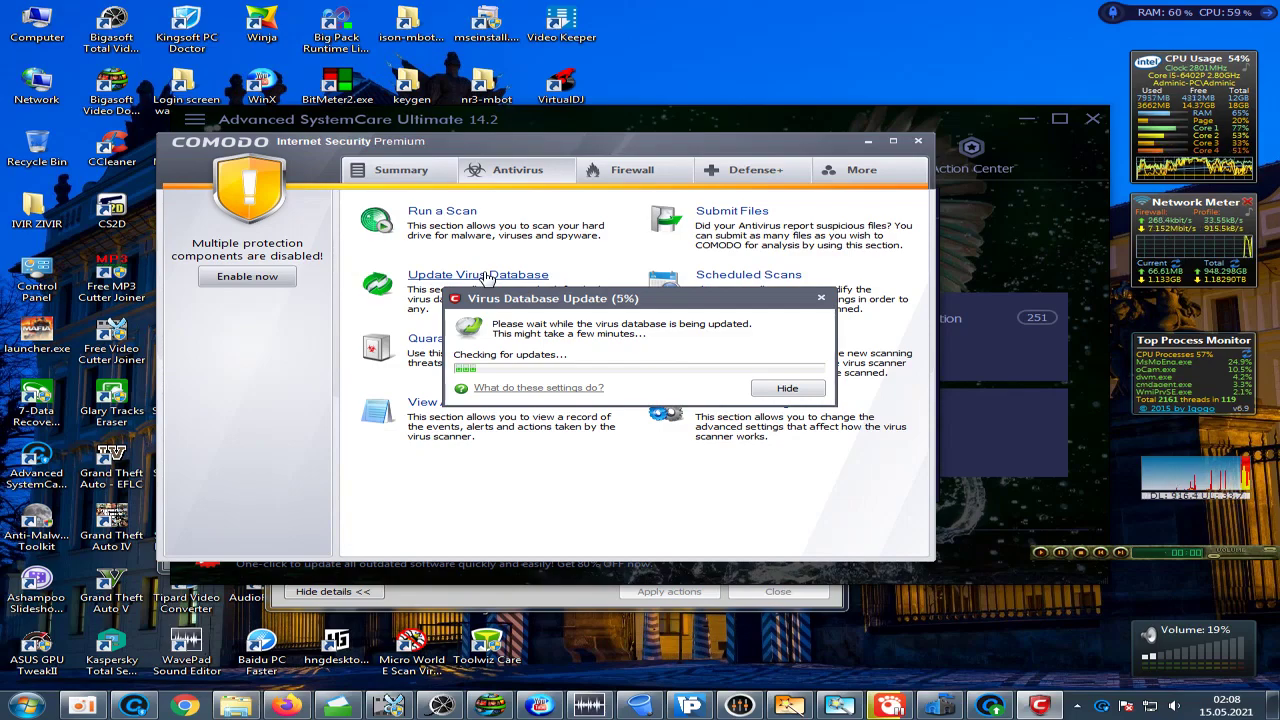
{"action": "left_click", "coordinate": [786, 388]}
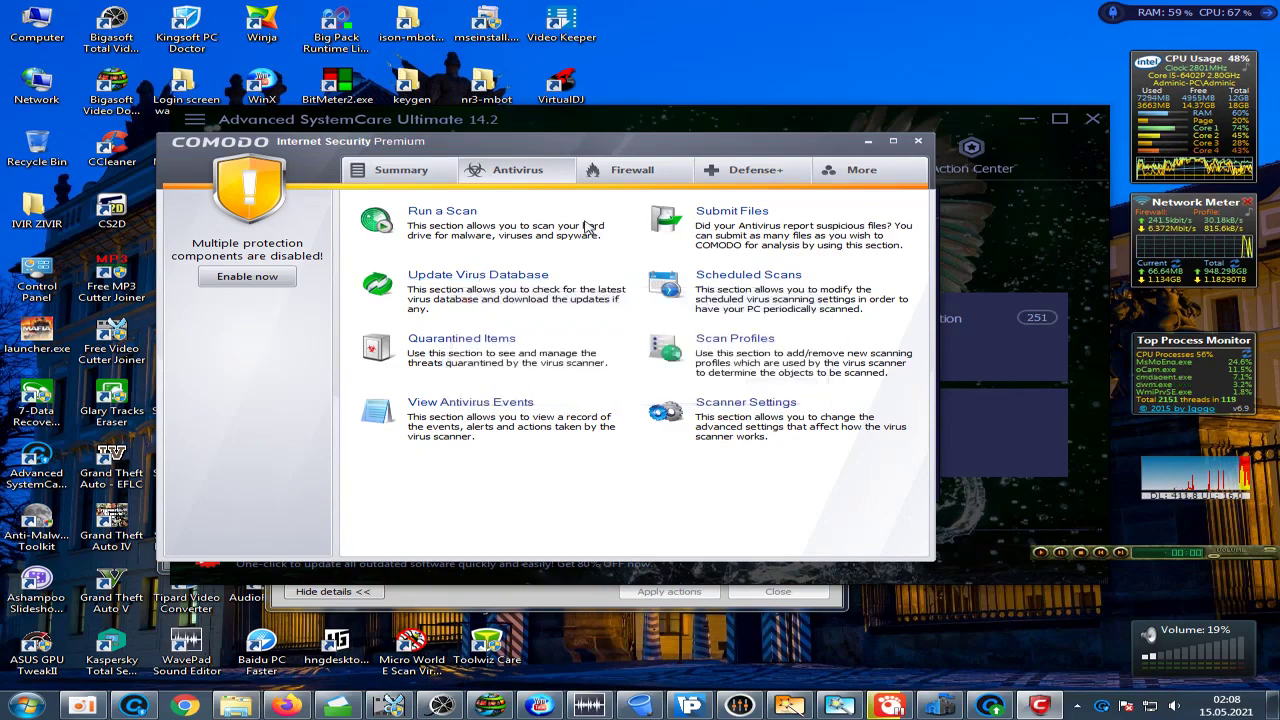
{"action": "left_click", "coordinate": [441, 175]}
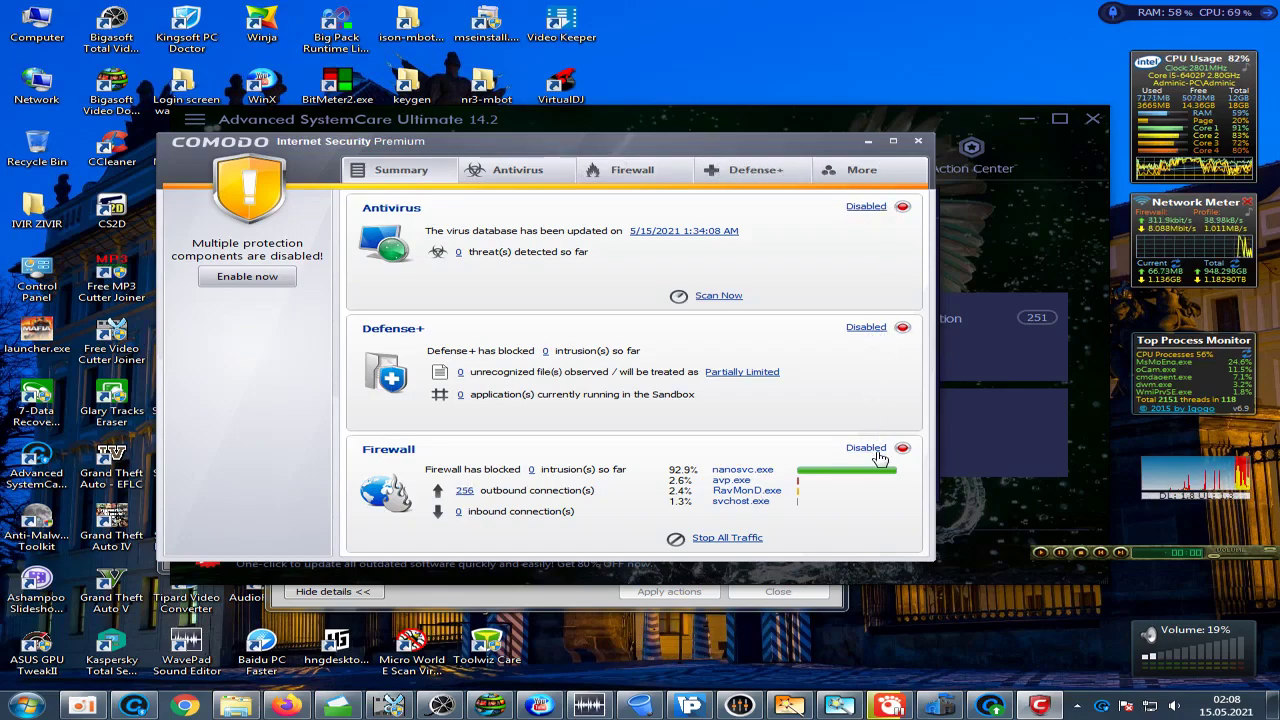
{"action": "left_click", "coordinate": [918, 141]}
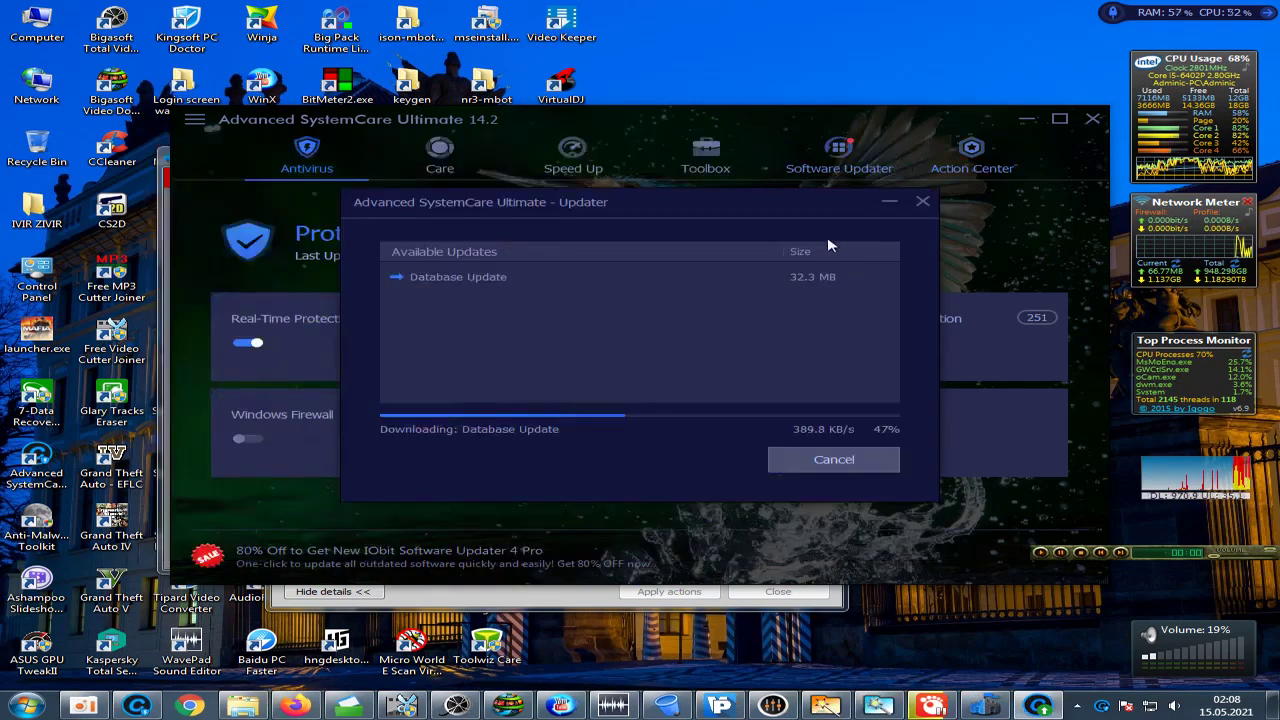
- Open VIPRE Antivirus and review its scan options, active protection, email protection and power settings without changing them
{"action": "left_click", "coordinate": [1077, 706]}
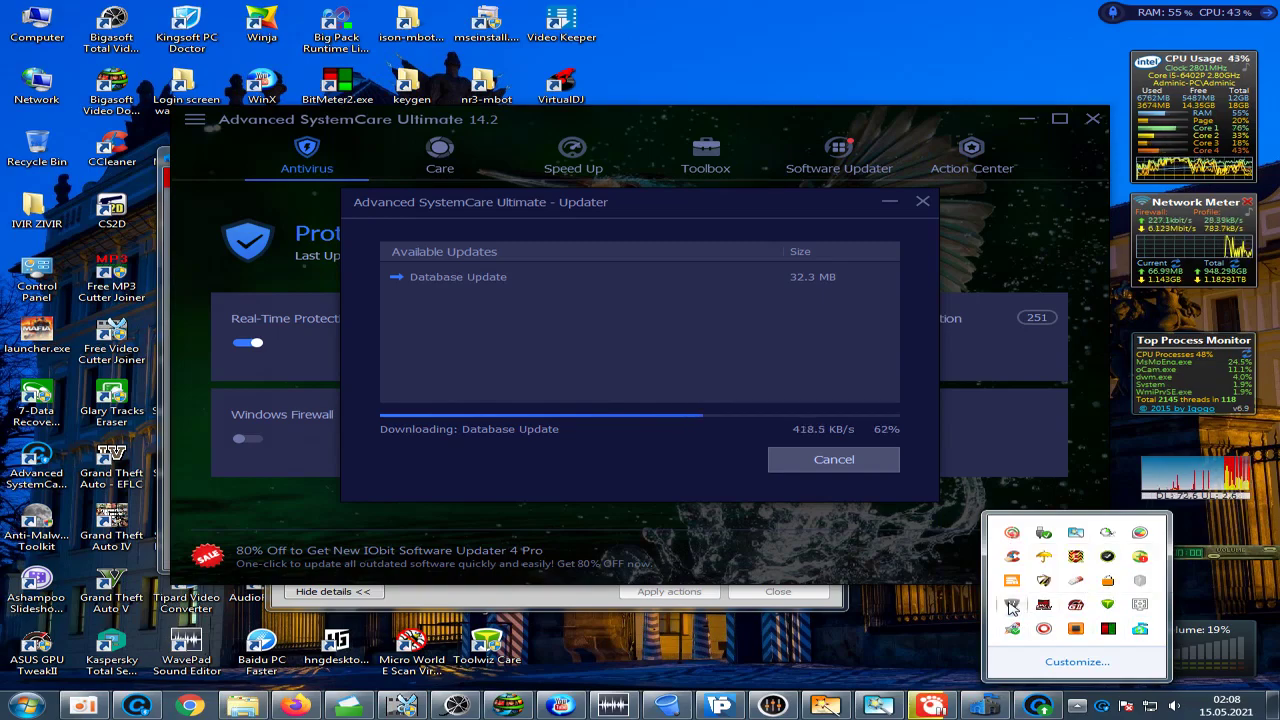
{"action": "double_click", "coordinate": [1012, 606]}
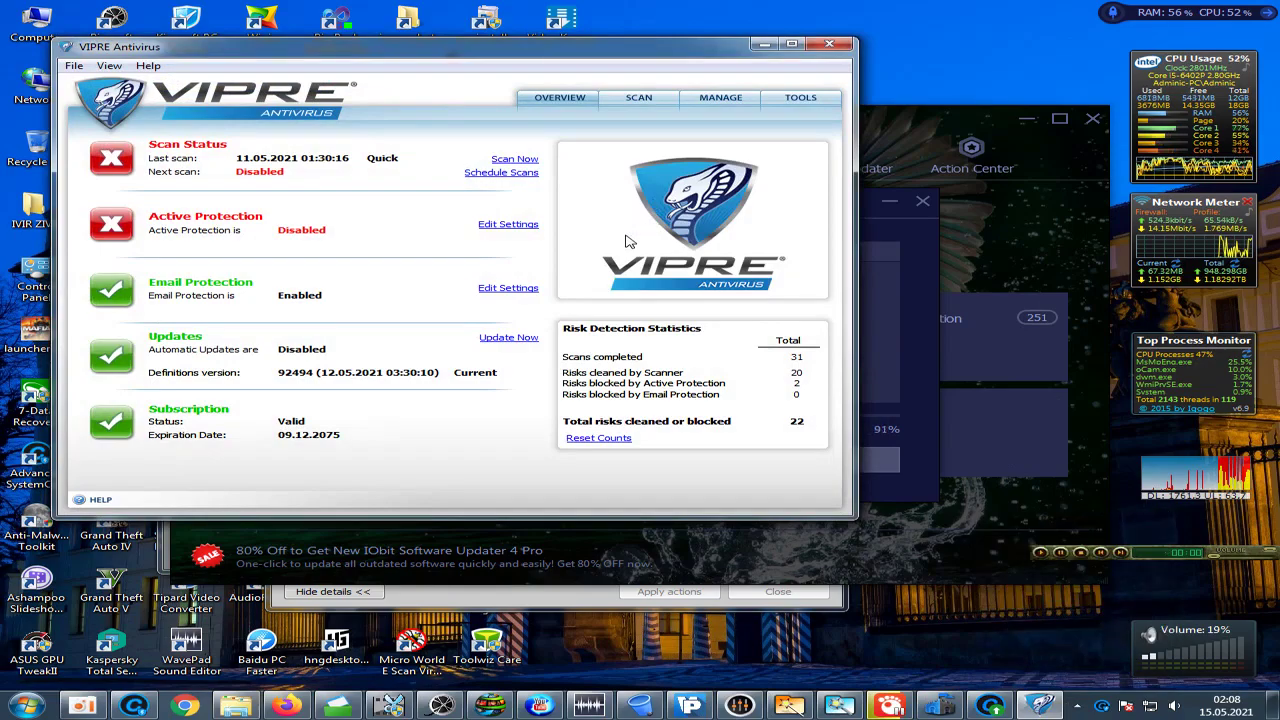
{"action": "left_click", "coordinate": [622, 102]}
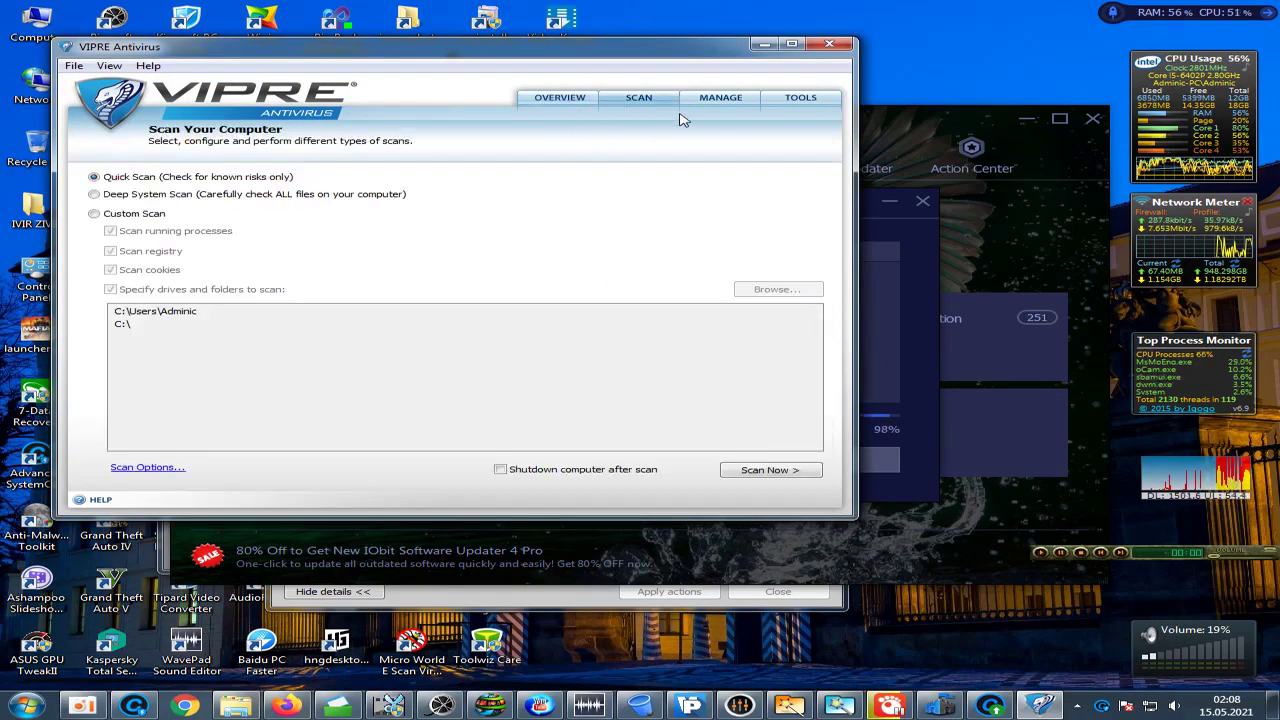
{"action": "left_click", "coordinate": [166, 470]}
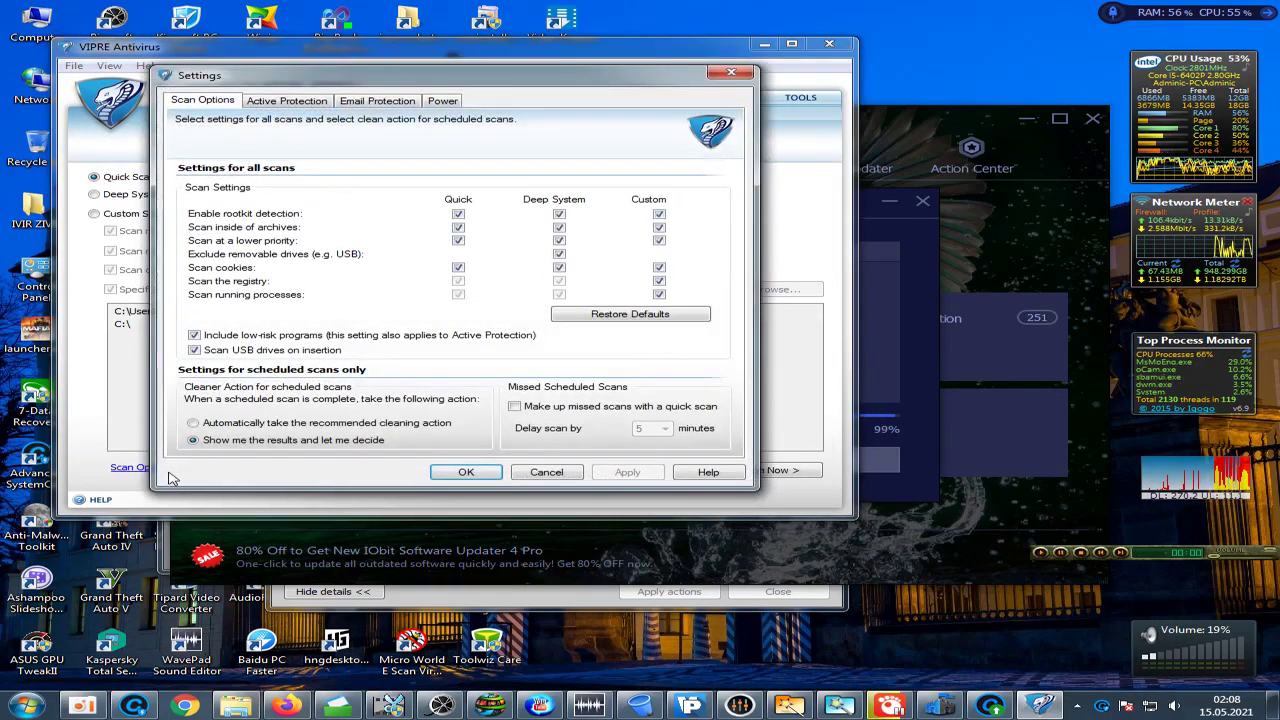
{"action": "left_click", "coordinate": [288, 102]}
{"action": "left_click", "coordinate": [358, 106]}
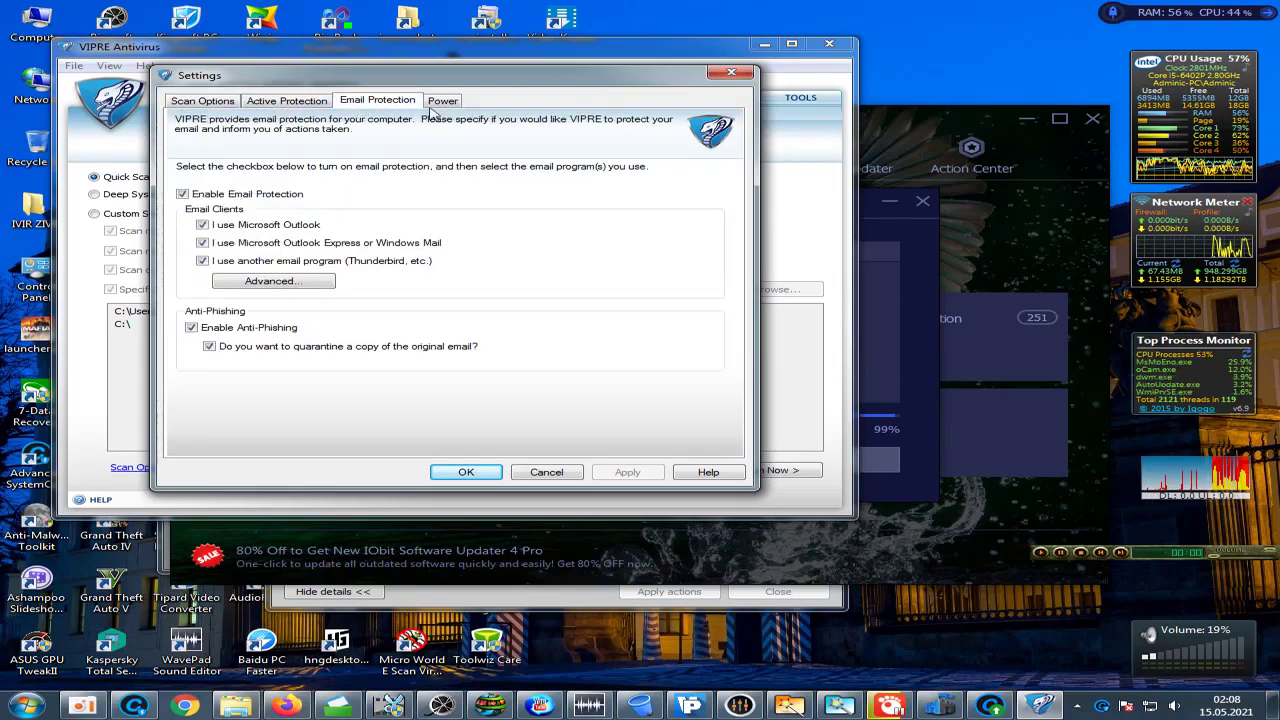
{"action": "left_click", "coordinate": [442, 104]}
{"action": "left_click", "coordinate": [222, 110]}
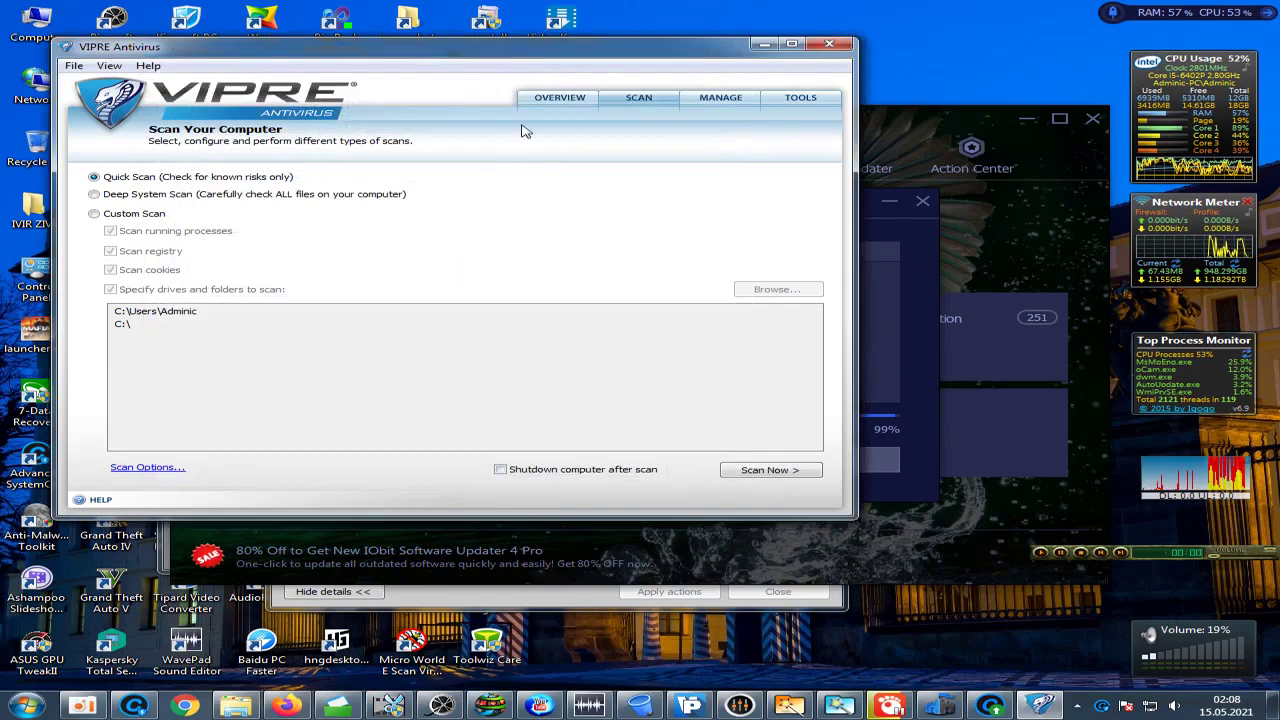
- Return to the VIPRE Antivirus overview to examine the scan, protection and update status
{"action": "left_click", "coordinate": [557, 100]}
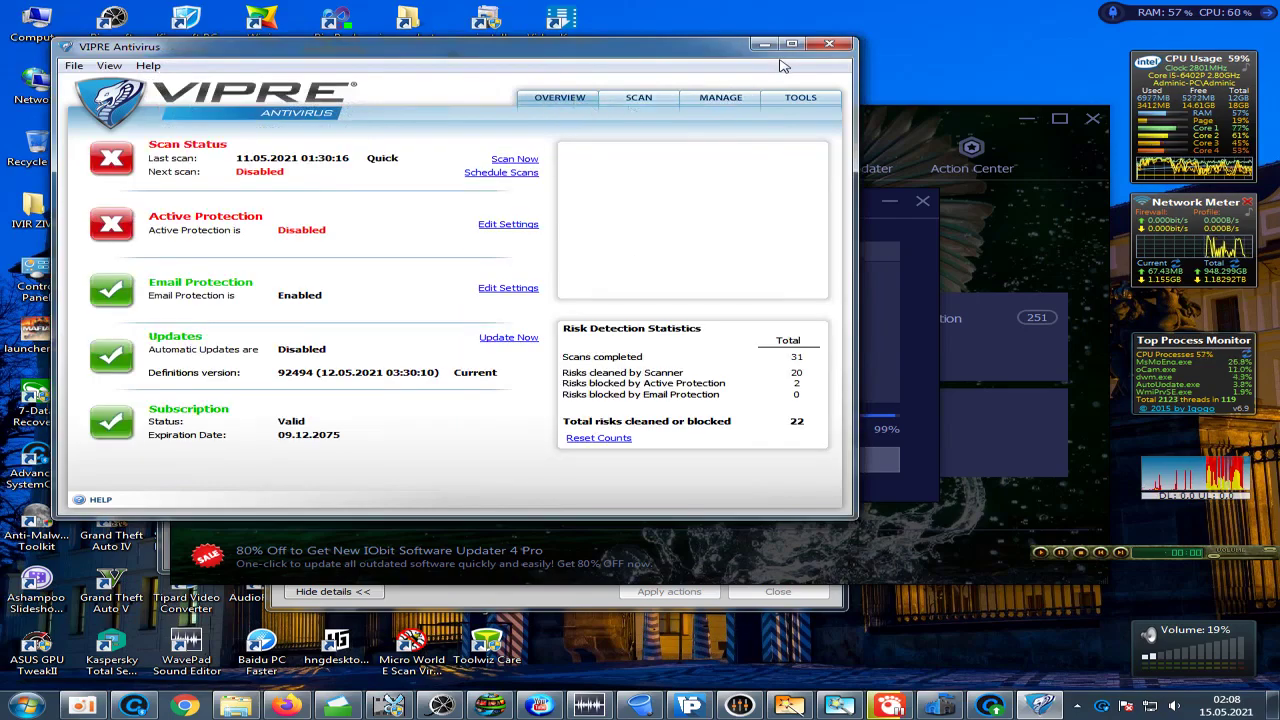
{"action": "left_click", "coordinate": [791, 45]}
{"action": "left_click", "coordinate": [1214, 7]}
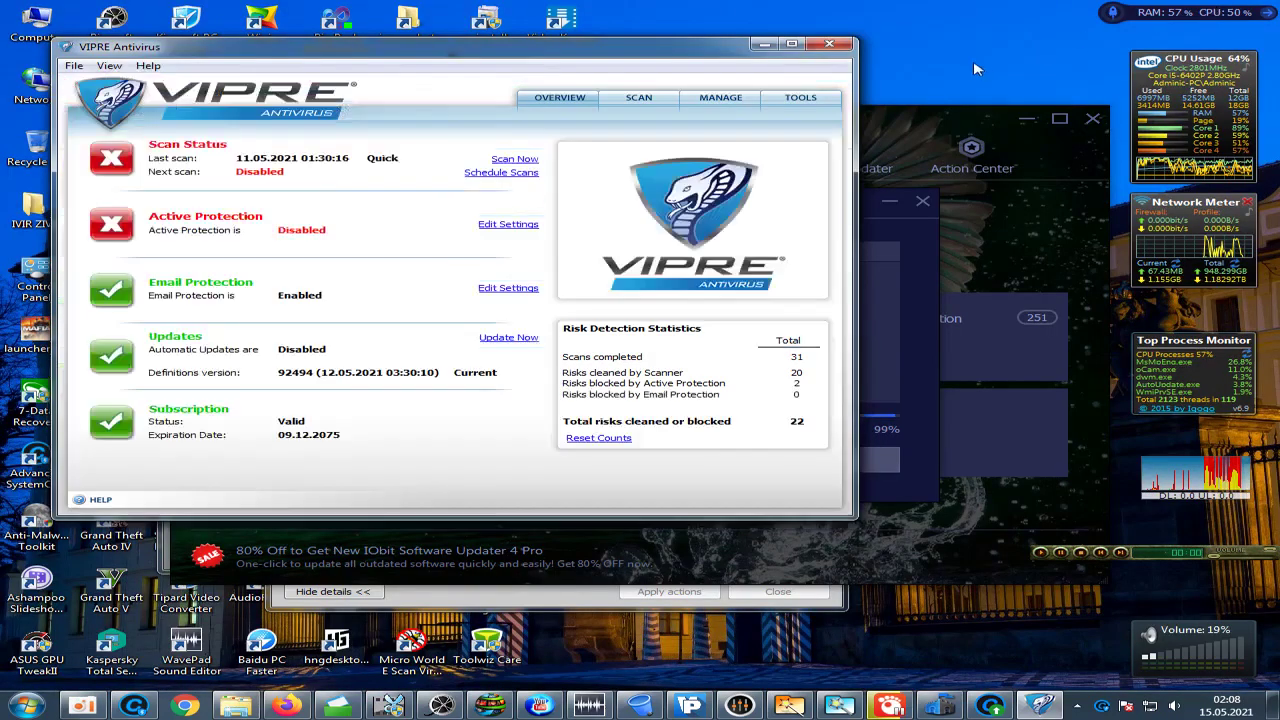
- Close VIPRE Antivirus and finish the Database Update in the Advanced SystemCare Ultimate updater
{"action": "left_click", "coordinate": [833, 51]}
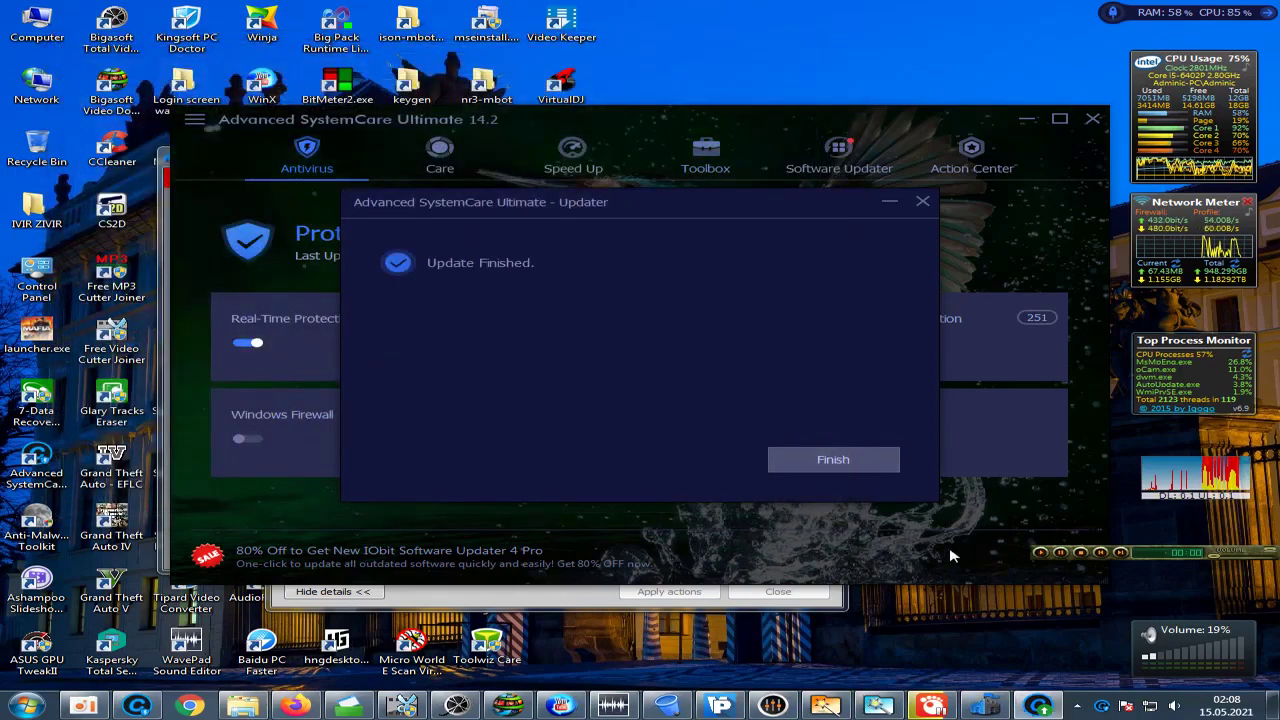
{"action": "left_click", "coordinate": [822, 459]}
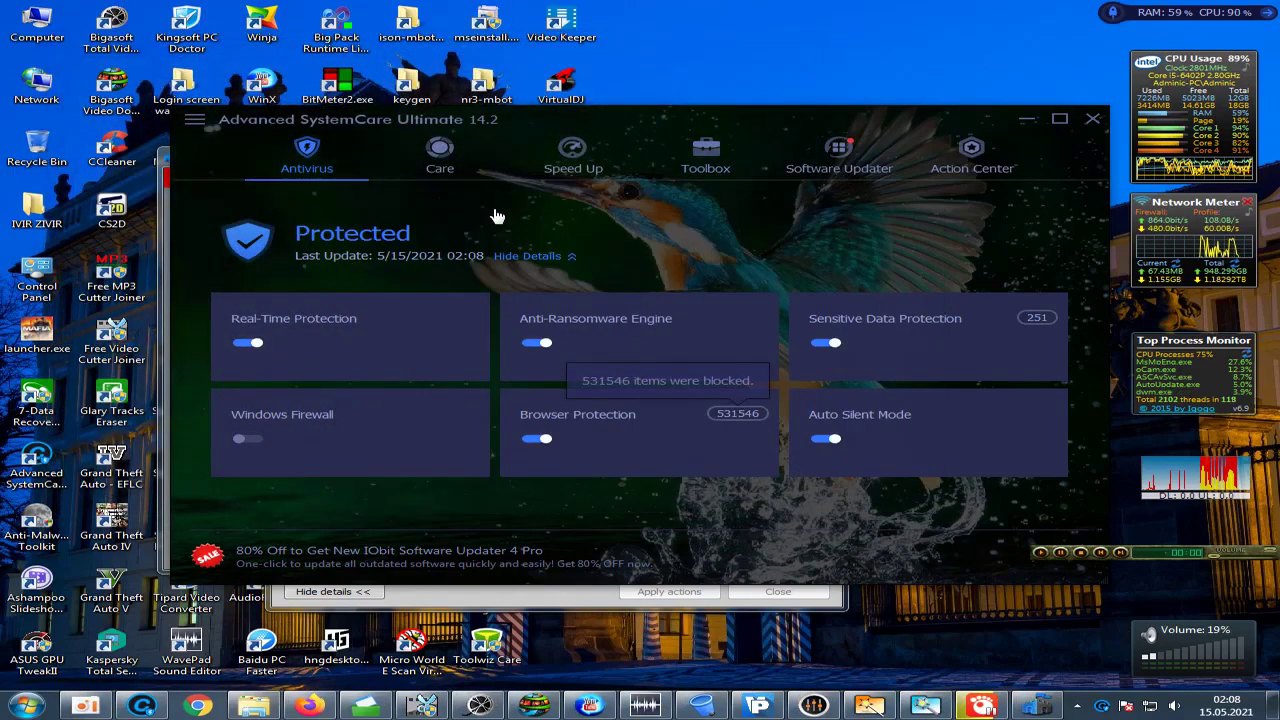
- Review the Care and Software Updater pages of Advanced SystemCare Ultimate and close the program
{"action": "left_click", "coordinate": [460, 172]}
{"action": "left_click", "coordinate": [832, 172]}
{"action": "left_click", "coordinate": [465, 158]}
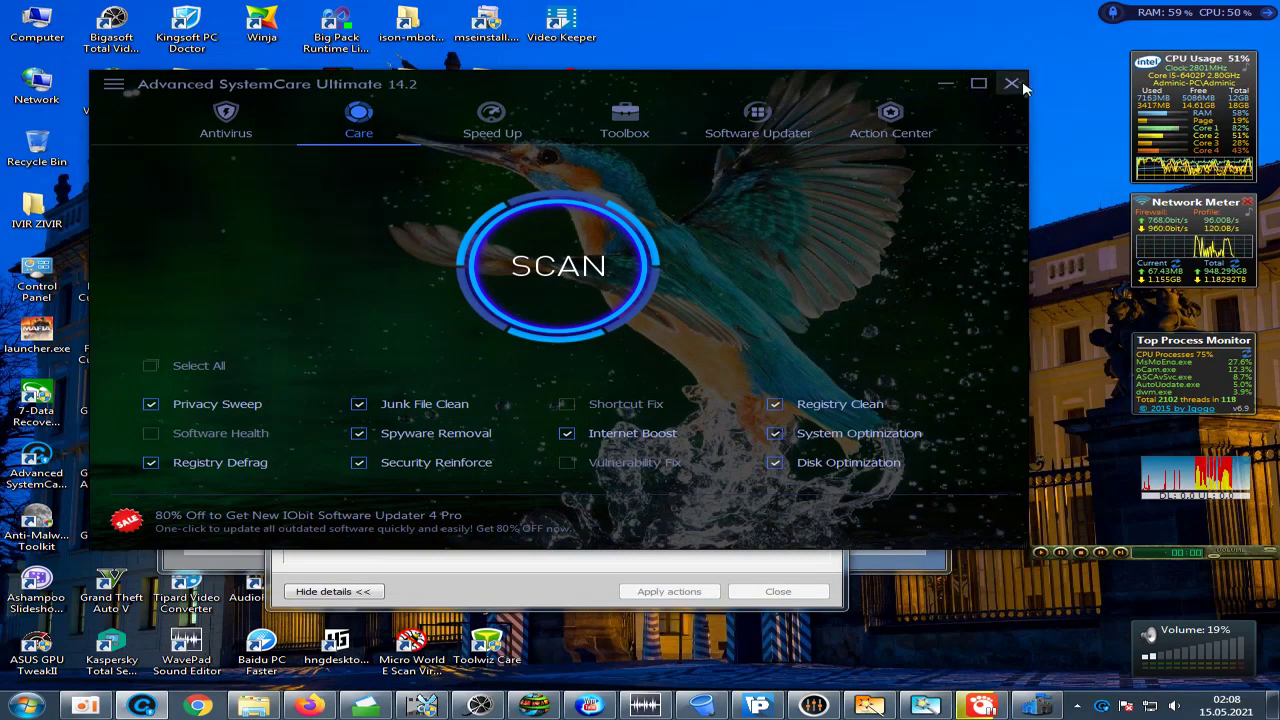
{"action": "left_click", "coordinate": [1027, 119]}
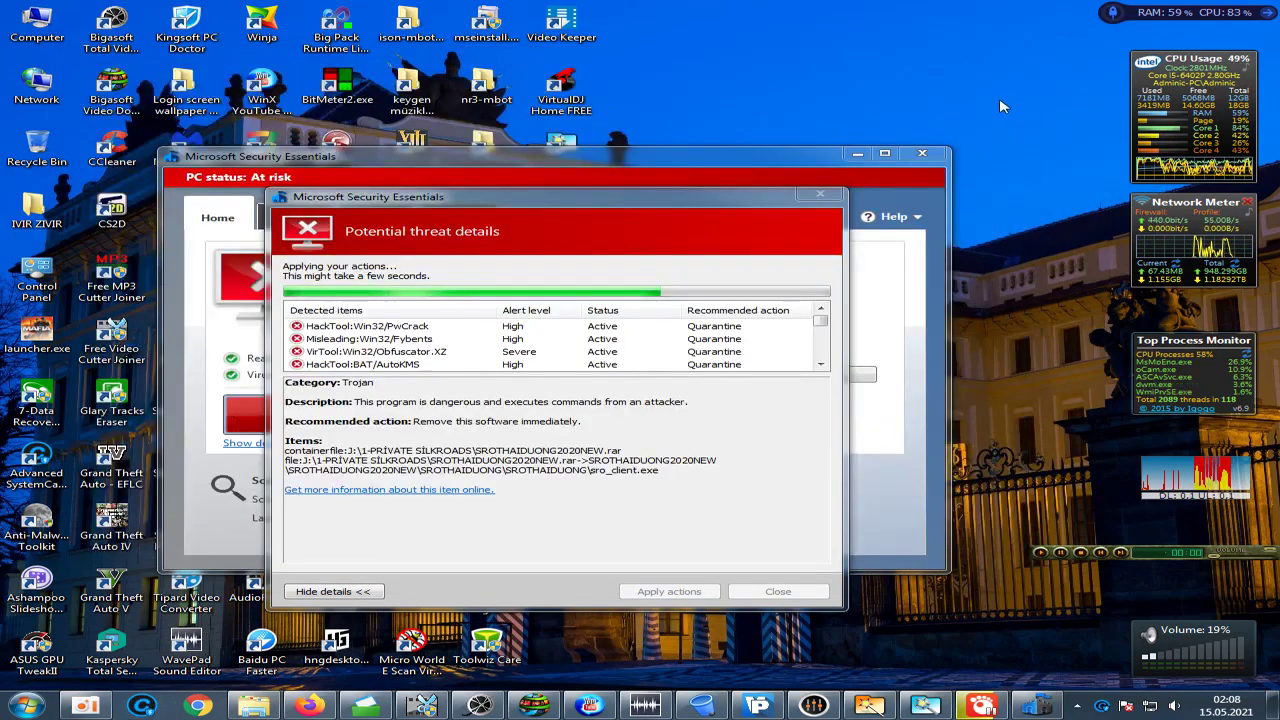
- Switch to 360 Total Security and check its virus database and main program for updates
{"action": "left_click", "coordinate": [1076, 706]}
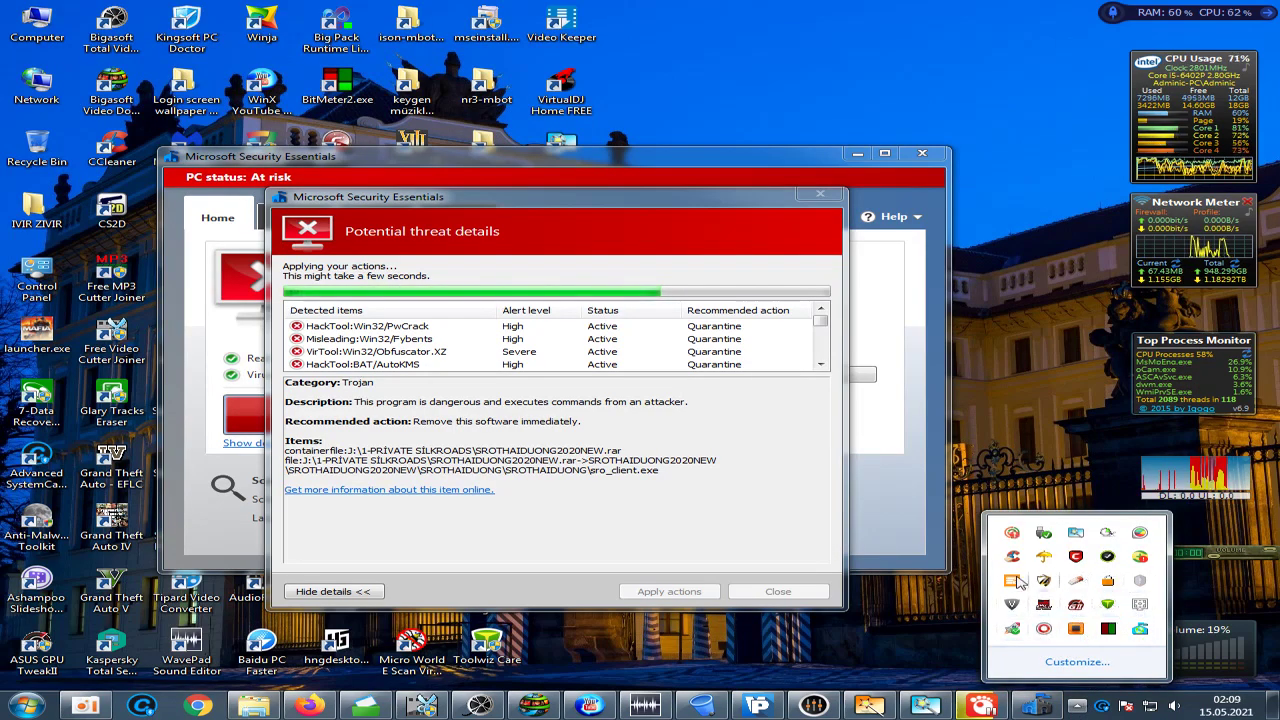
{"action": "right_click", "coordinate": [1141, 558]}
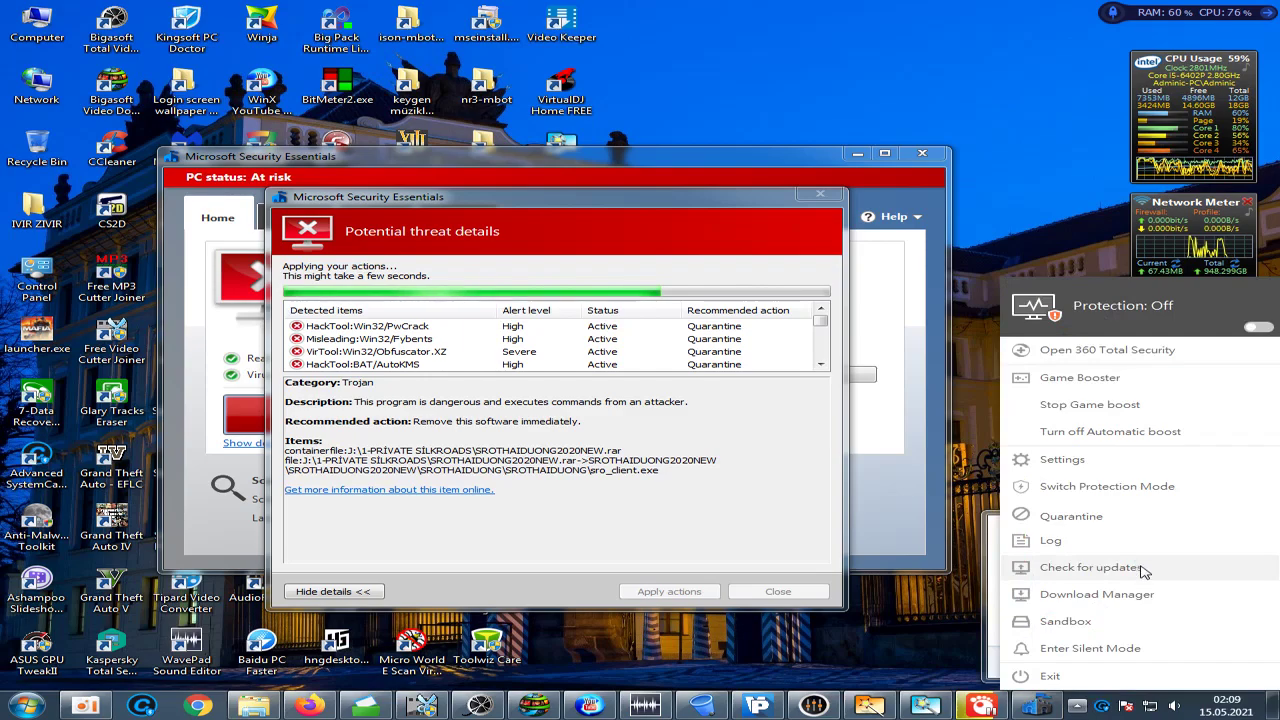
{"action": "left_click", "coordinate": [1060, 350]}
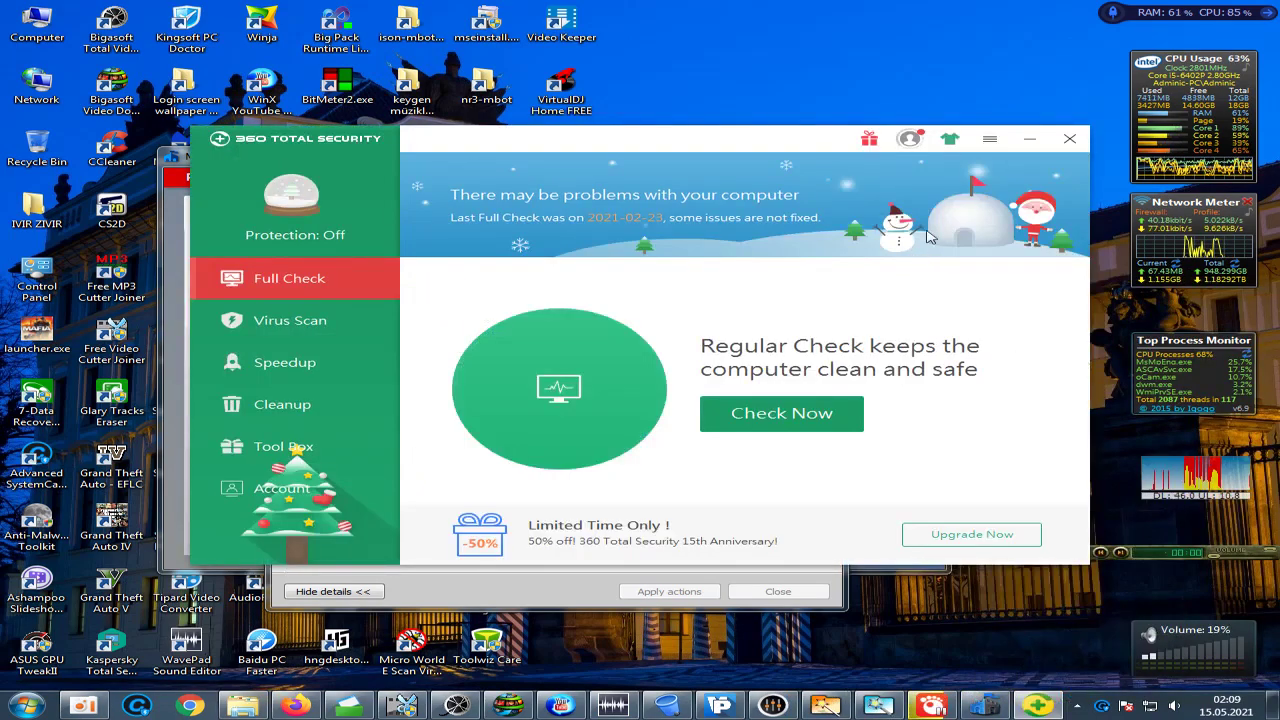
{"action": "left_click", "coordinate": [987, 145]}
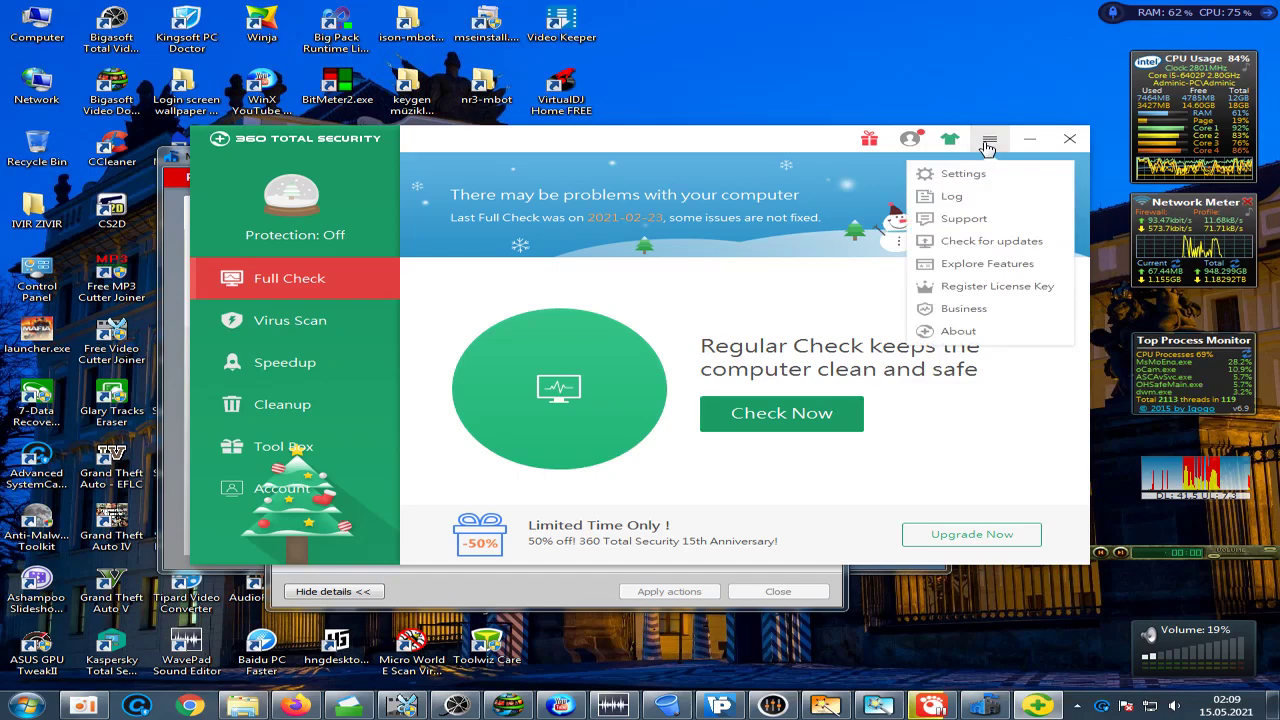
{"action": "left_click", "coordinate": [987, 244]}
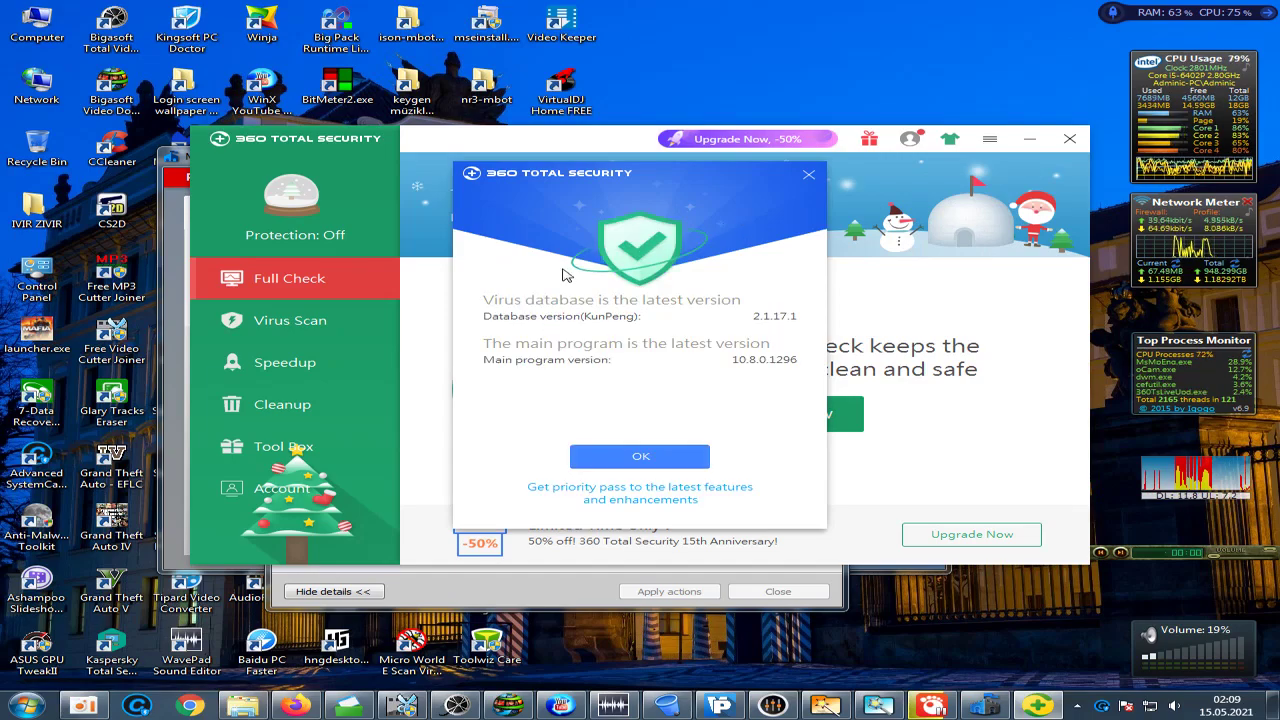
{"action": "left_click", "coordinate": [620, 458]}
- Review the Virus Scan, Speedup, Cleanup and Tool Box pages without ending the unresponsive process, and close 360 Total Security
{"action": "left_click", "coordinate": [340, 319]}
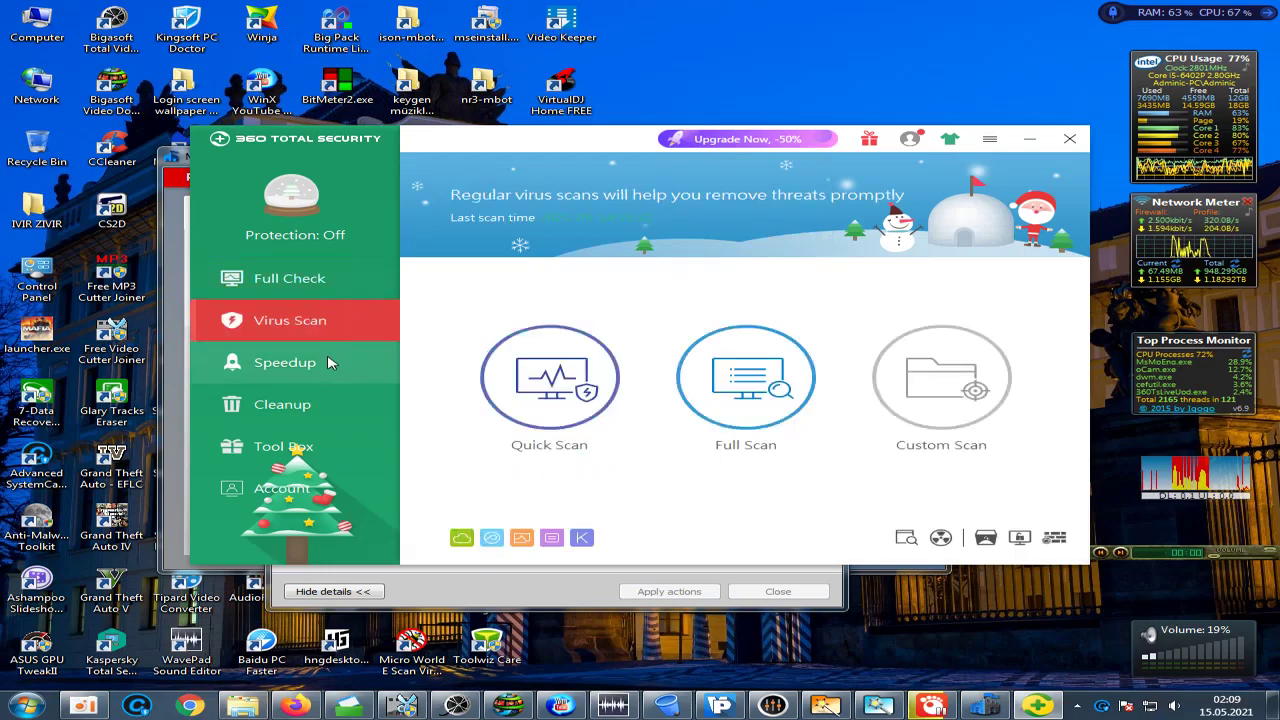
{"action": "left_click", "coordinate": [332, 362]}
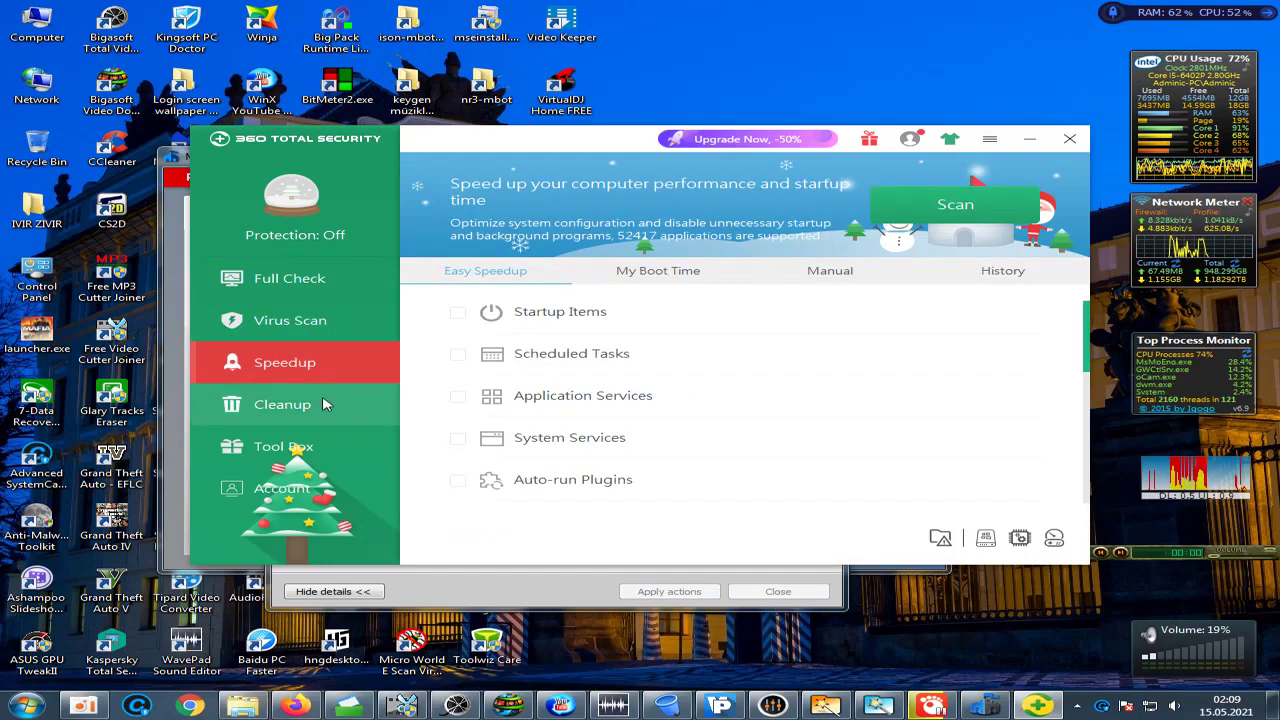
{"action": "left_click", "coordinate": [325, 404]}
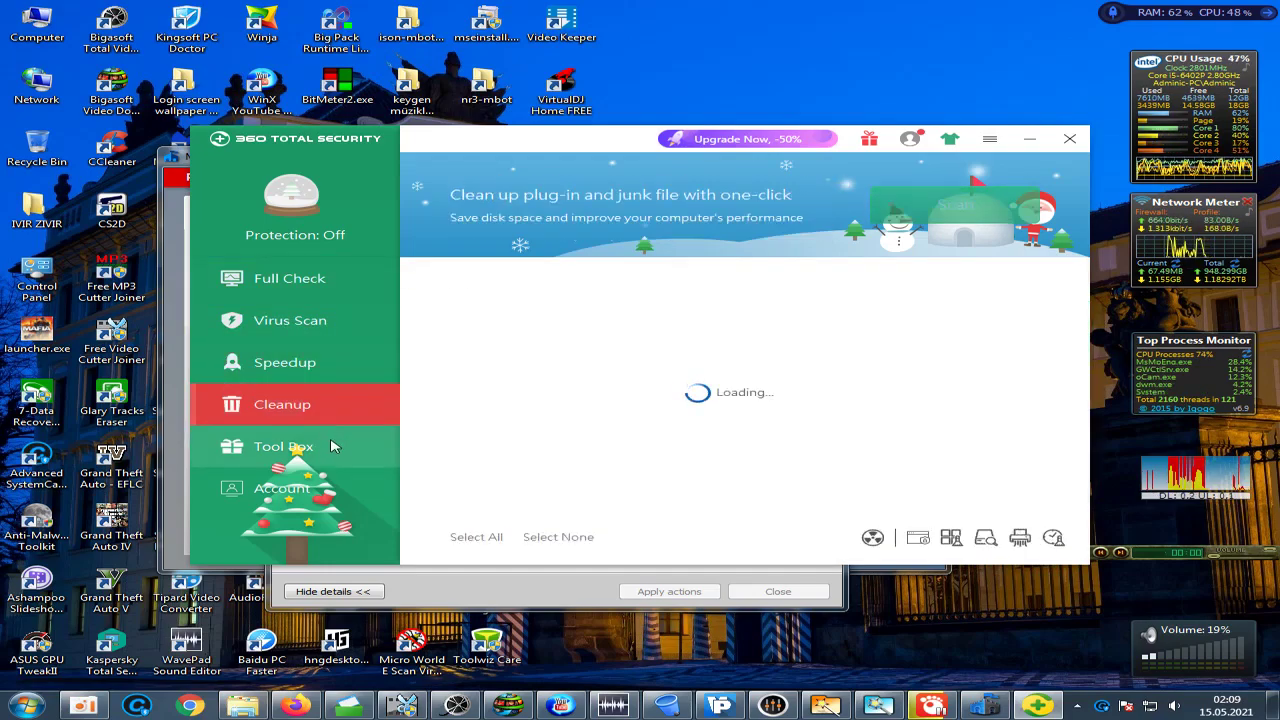
{"action": "left_click", "coordinate": [368, 362]}
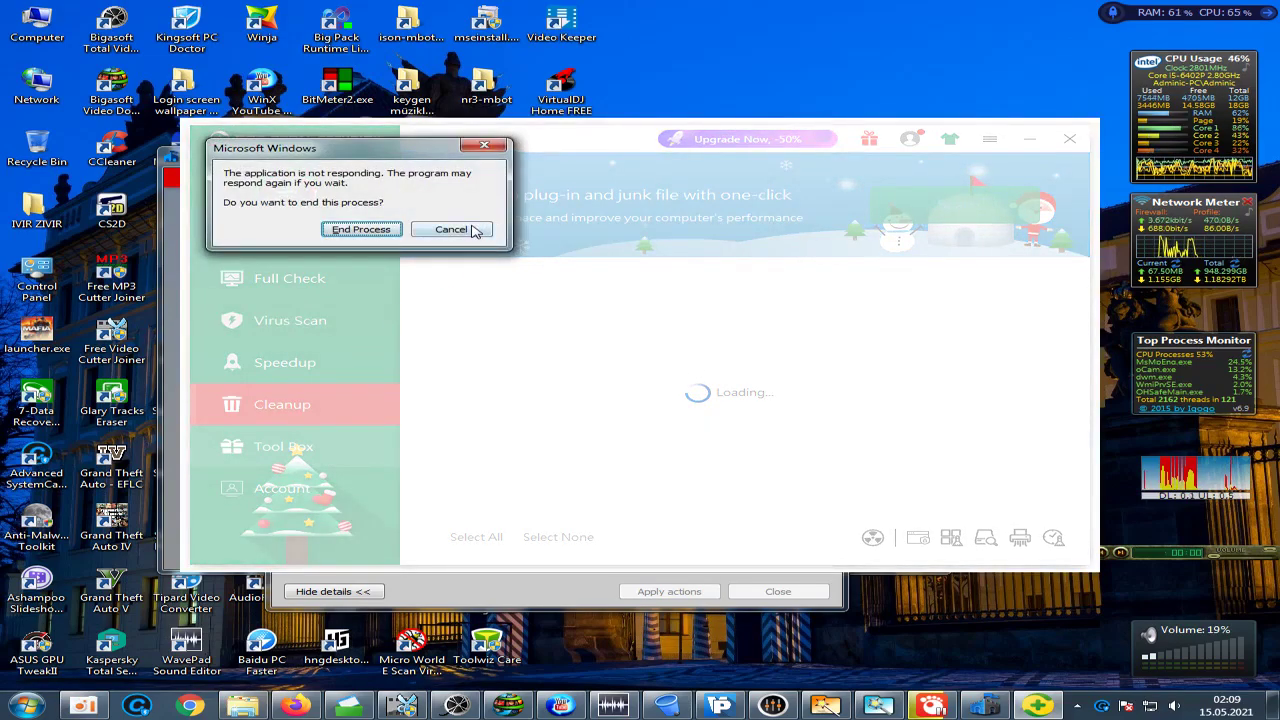
{"action": "left_click", "coordinate": [450, 229]}
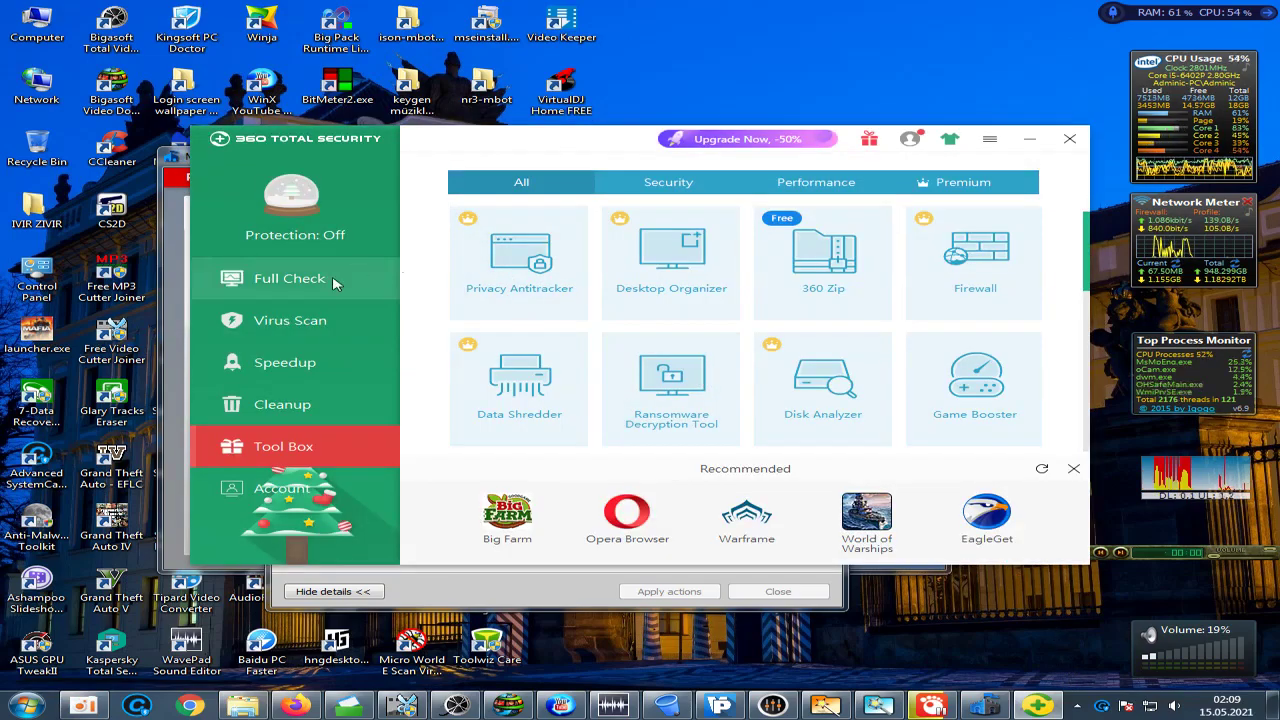
{"action": "left_click", "coordinate": [320, 318]}
{"action": "left_click", "coordinate": [1069, 138]}
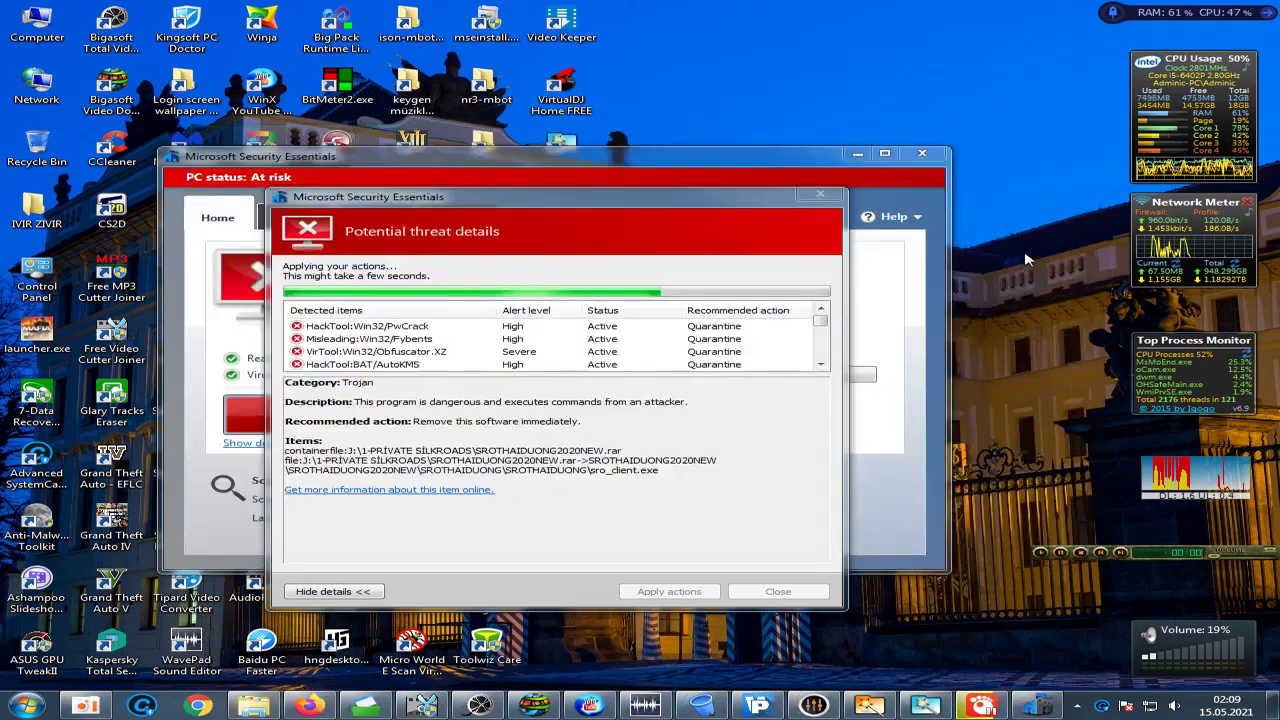
- Switch to Rising Internet Security, run its update check and dismiss the update result
{"action": "left_click", "coordinate": [1076, 704]}
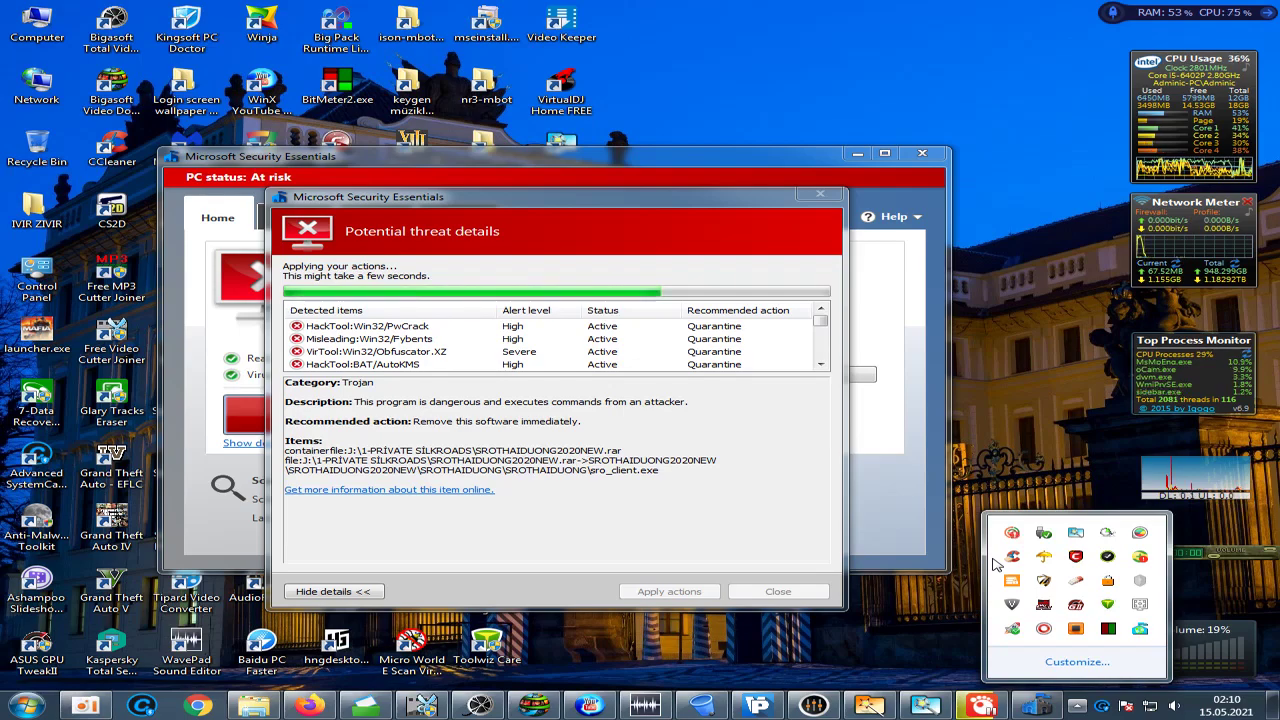
{"action": "double_click", "coordinate": [1003, 558]}
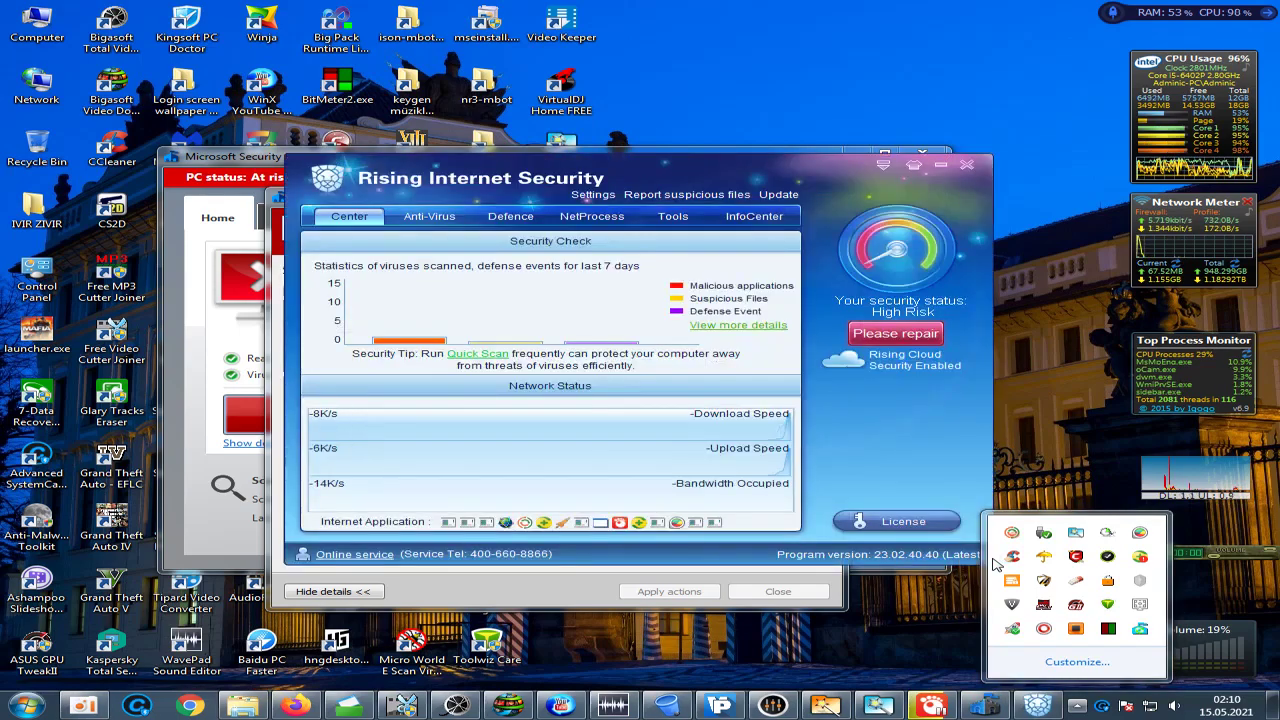
{"action": "left_click", "coordinate": [778, 195]}
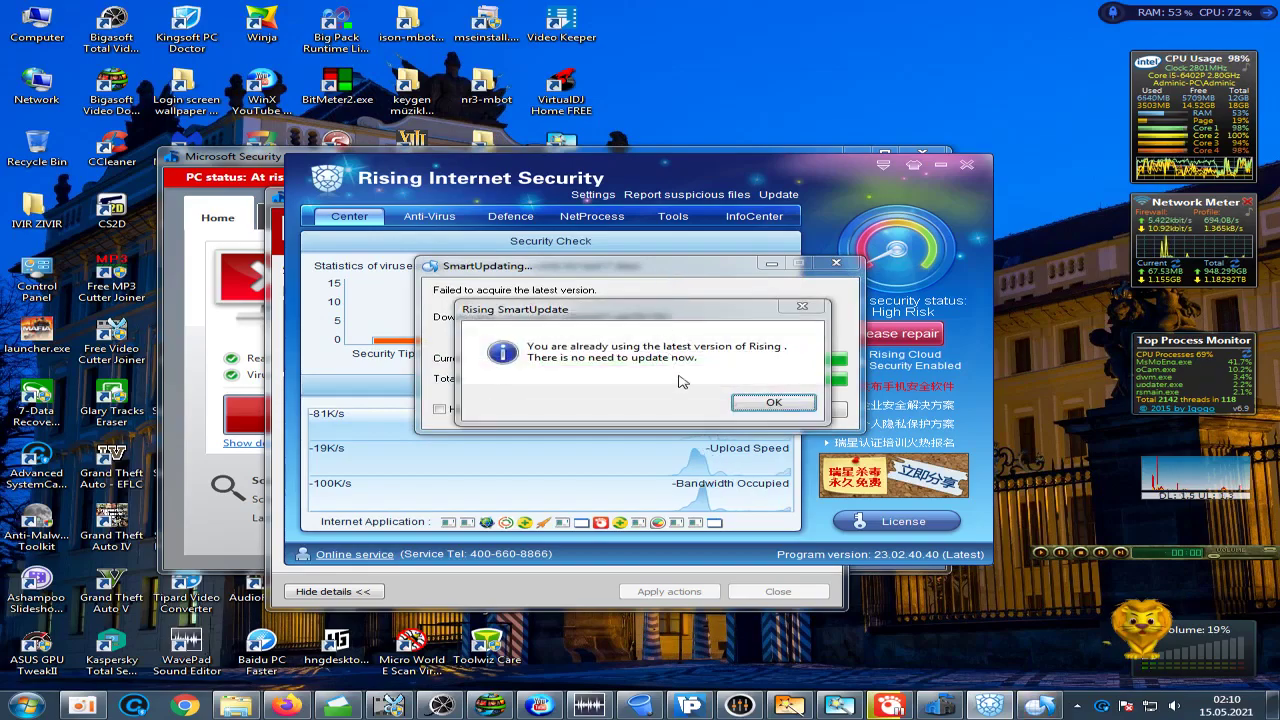
{"action": "left_click", "coordinate": [773, 403]}
- Look through the Tools and InfoCenter pages and examine the network process list in Rising Internet Security
{"action": "left_click", "coordinate": [673, 218]}
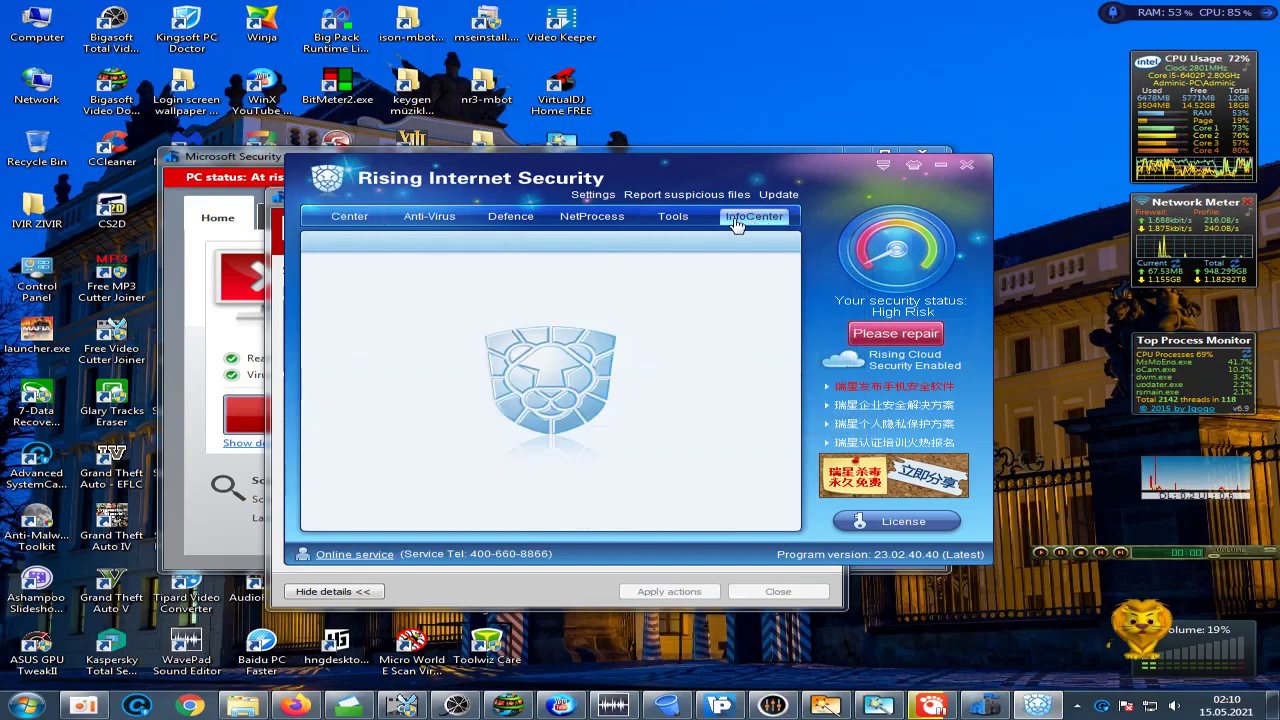
{"action": "left_click", "coordinate": [598, 218]}
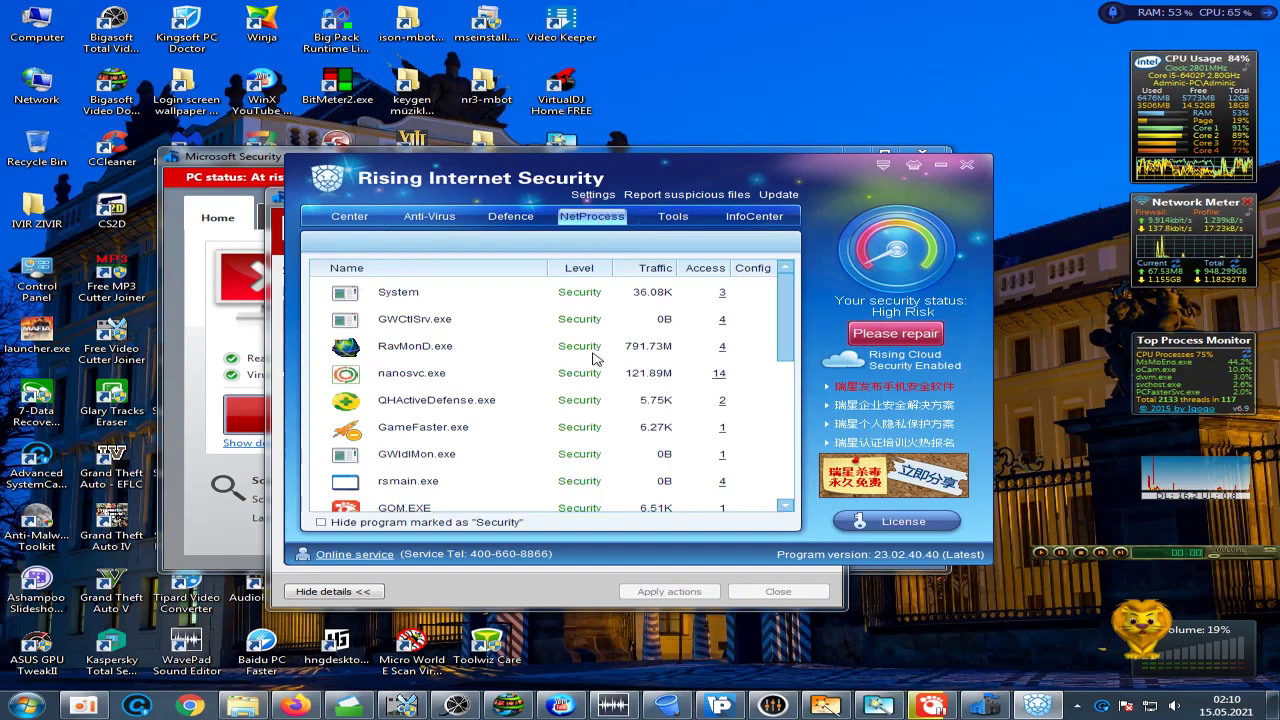
{"action": "scroll", "coordinate": [590, 350], "scroll_direction": "down", "scroll_amount": 6}
{"action": "scroll", "coordinate": [575, 346], "scroll_direction": "up", "scroll_amount": 5}
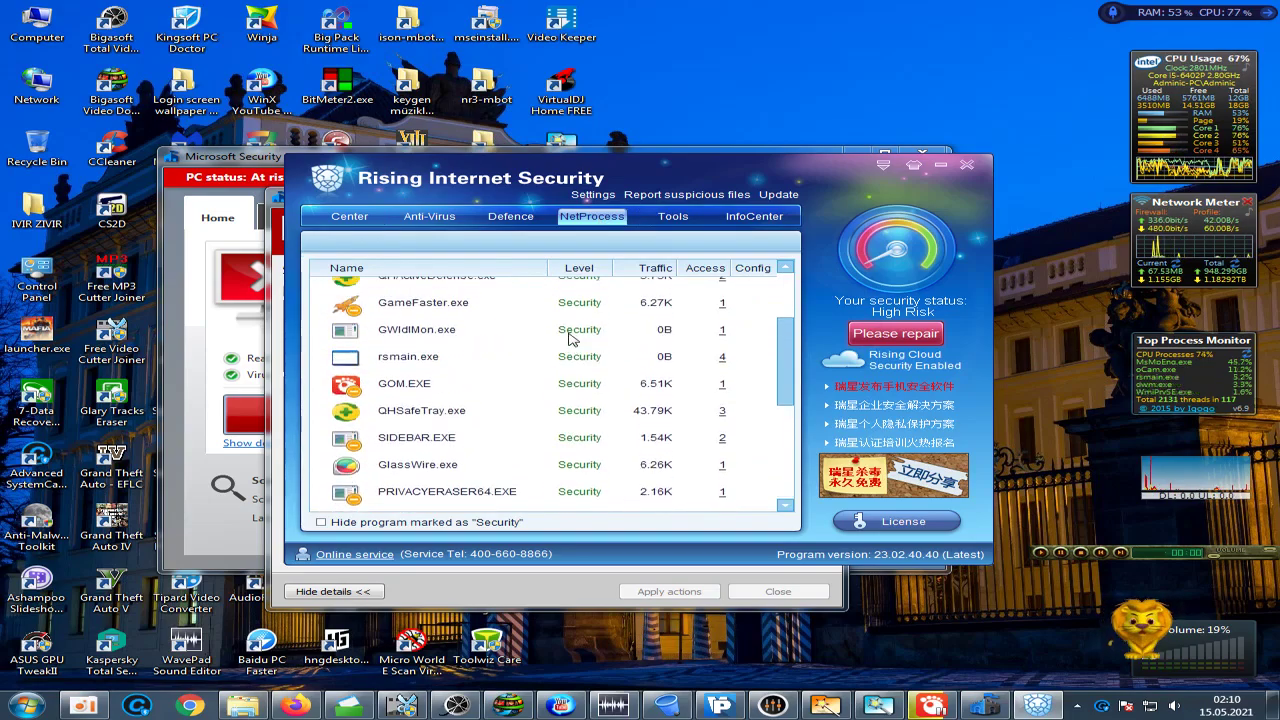
{"action": "scroll", "coordinate": [572, 340], "scroll_direction": "up", "scroll_amount": 2}
- Examine the computer protection and net defence statuses, return to the security check overview, and close Rising Internet Security
{"action": "left_click", "coordinate": [510, 216]}
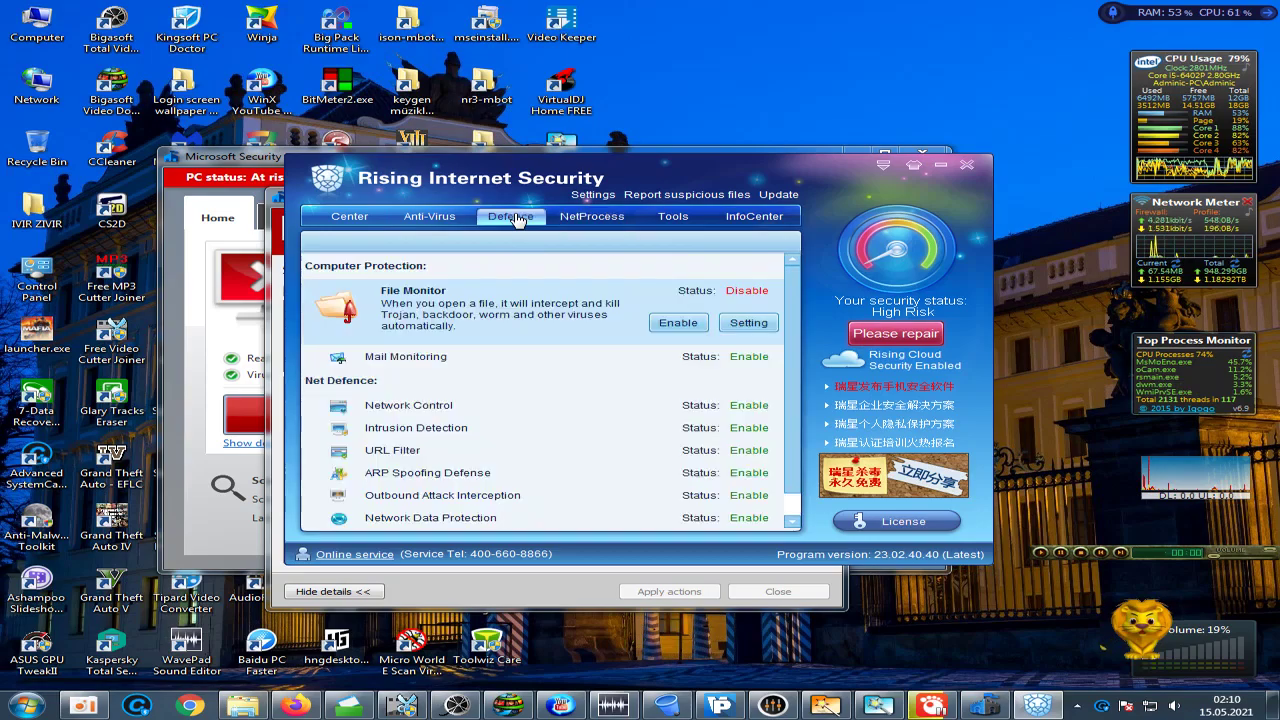
{"action": "scroll", "coordinate": [518, 344], "scroll_direction": "down", "scroll_amount": 1}
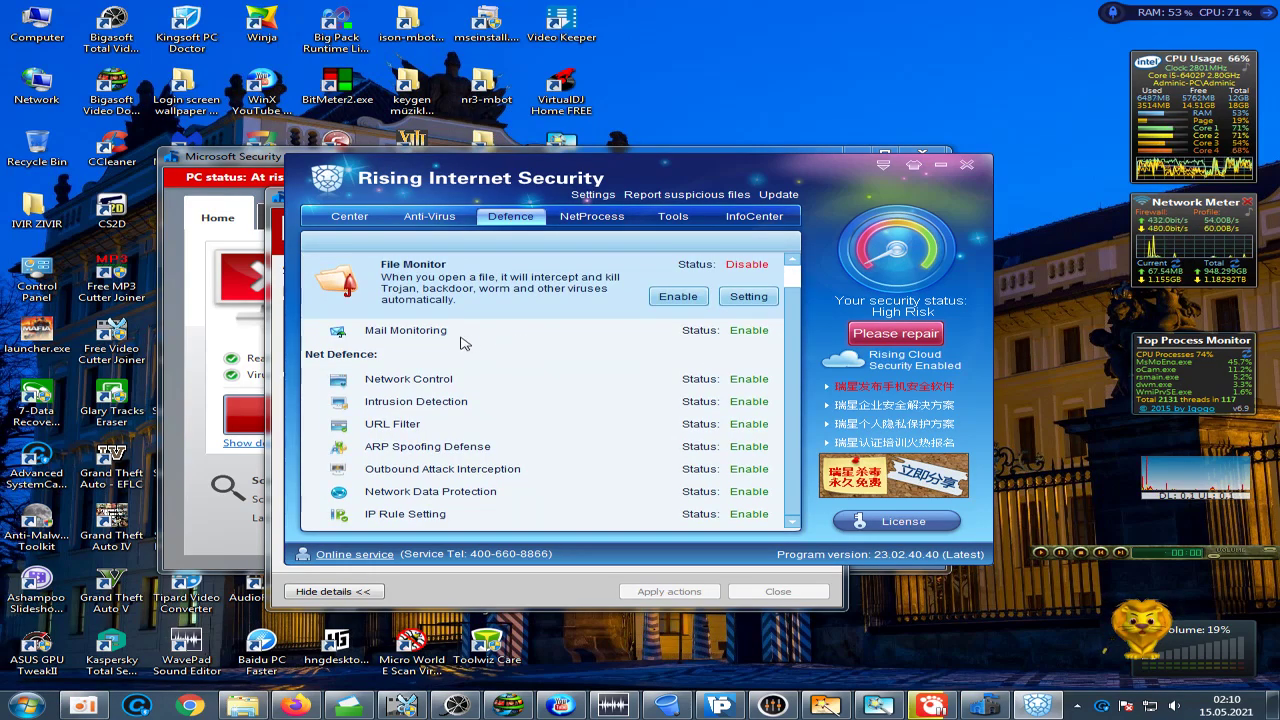
{"action": "scroll", "coordinate": [463, 344], "scroll_direction": "up", "scroll_amount": 1}
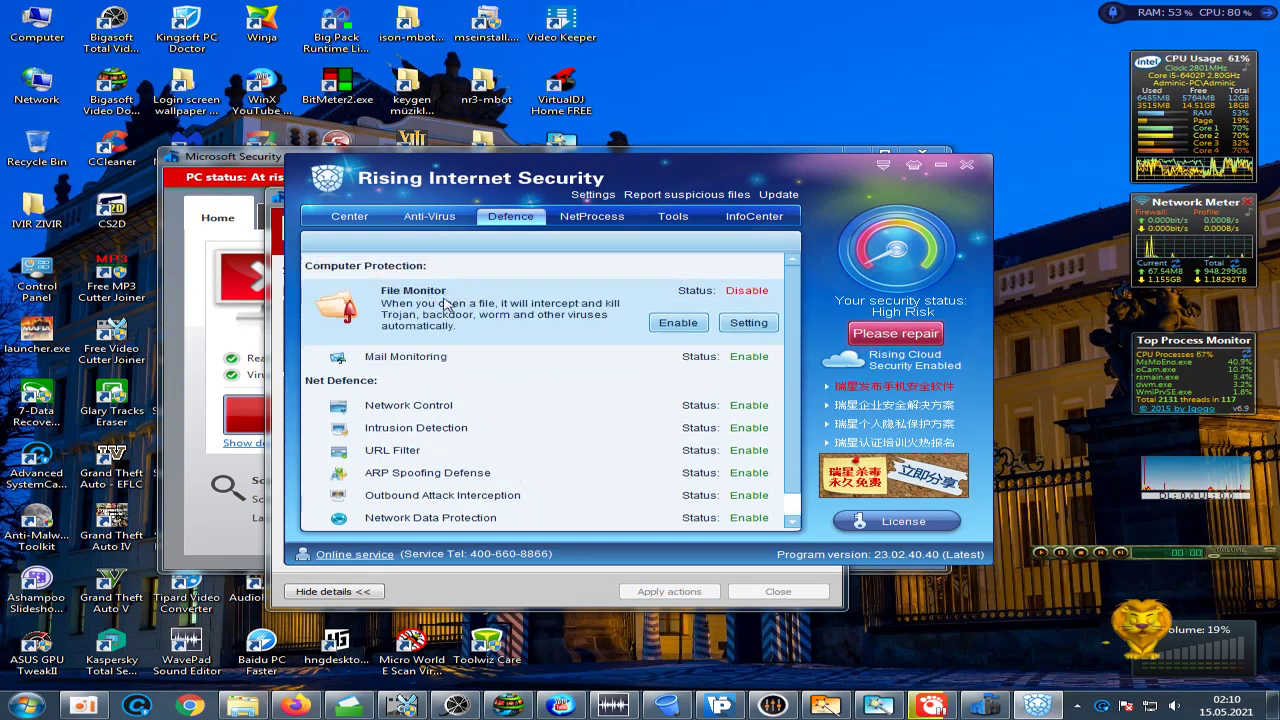
{"action": "left_click", "coordinate": [464, 229]}
{"action": "left_click", "coordinate": [355, 224]}
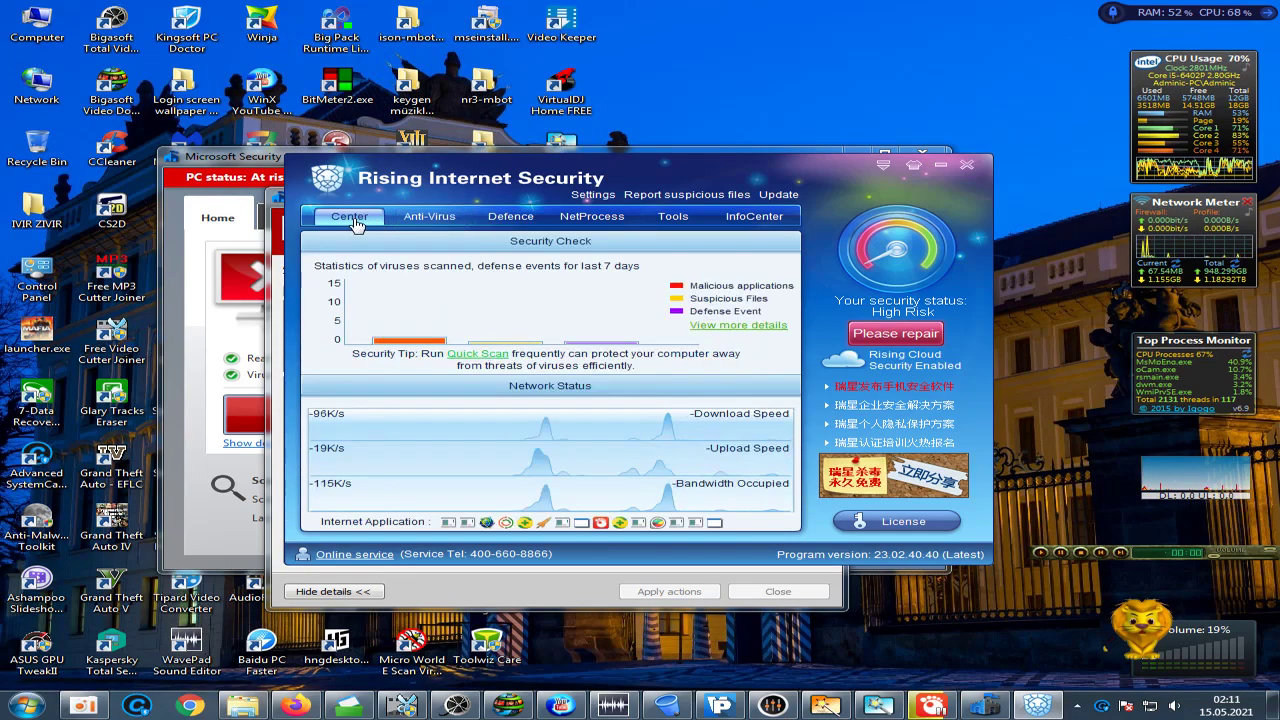
{"action": "left_click_drag", "start_coordinate": [967, 150], "coordinate": [872, 50]}
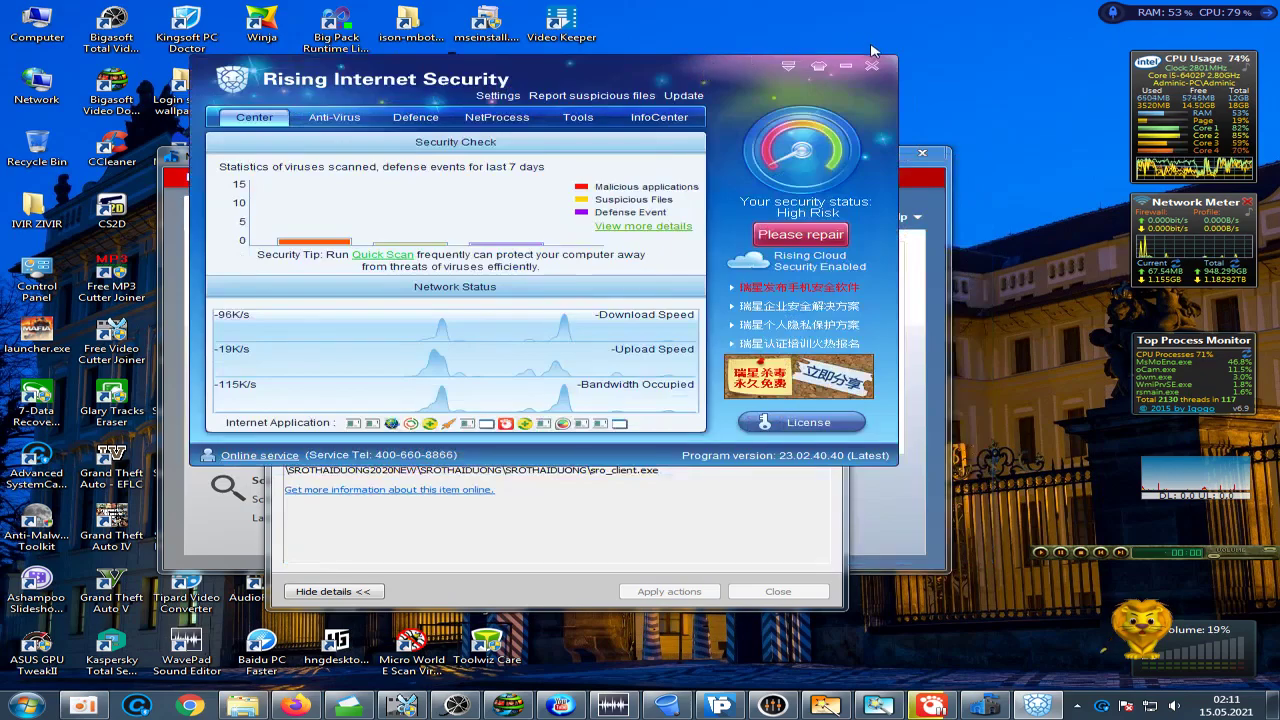
{"action": "left_click", "coordinate": [871, 65]}
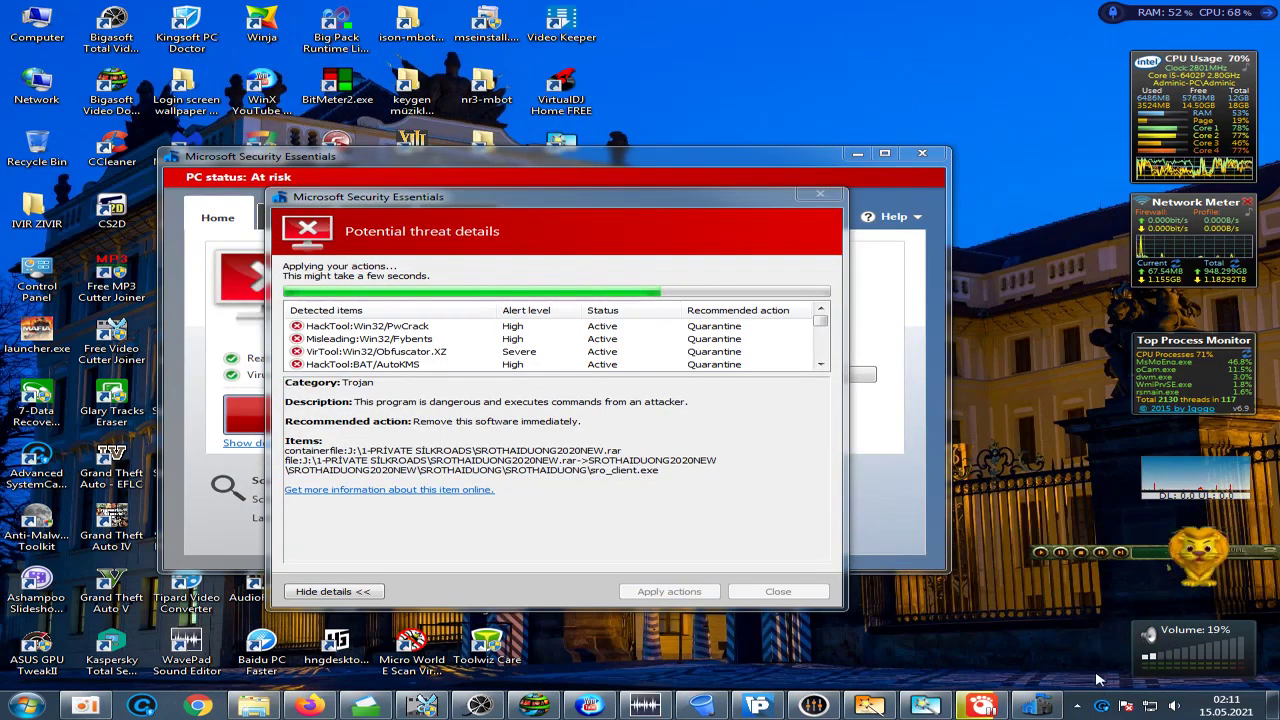
- Switch to NANO Antivirus Pro and review its quick start actions and common settings
{"action": "left_click", "coordinate": [1077, 706]}
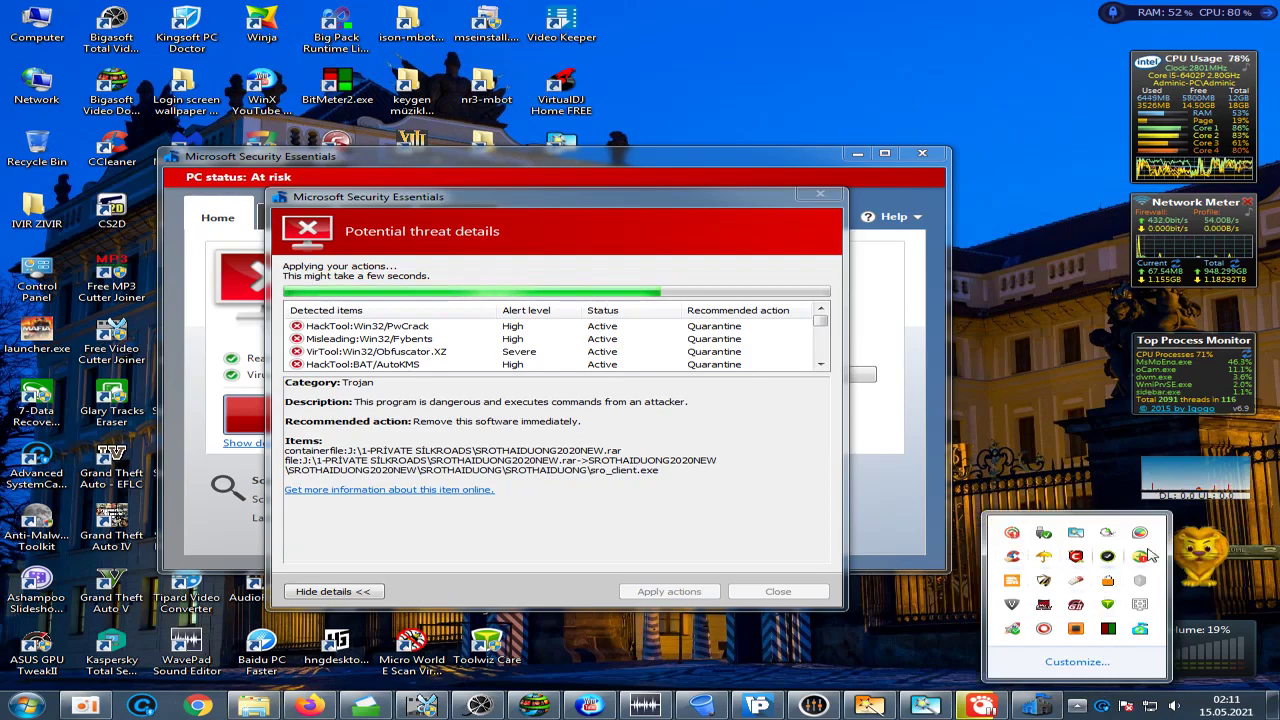
{"action": "right_click", "coordinate": [1012, 537]}
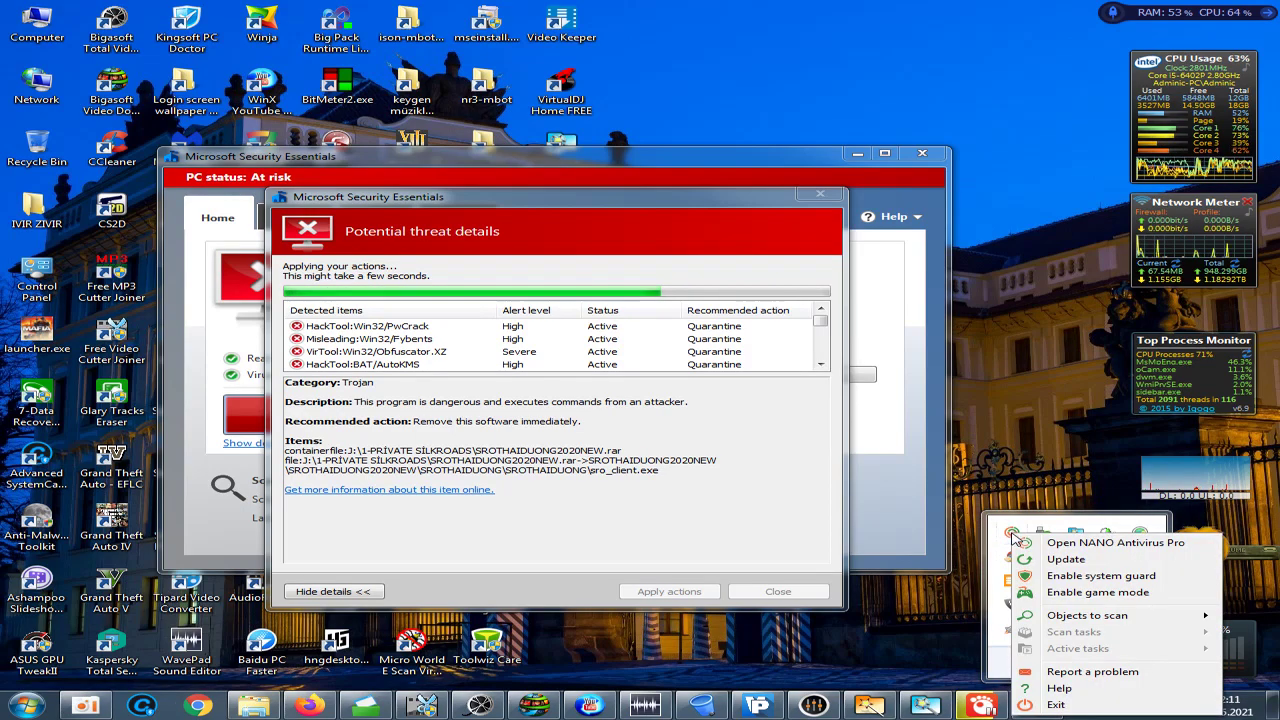
{"action": "key", "text": "Escape"}
{"action": "double_click", "coordinate": [1041, 552]}
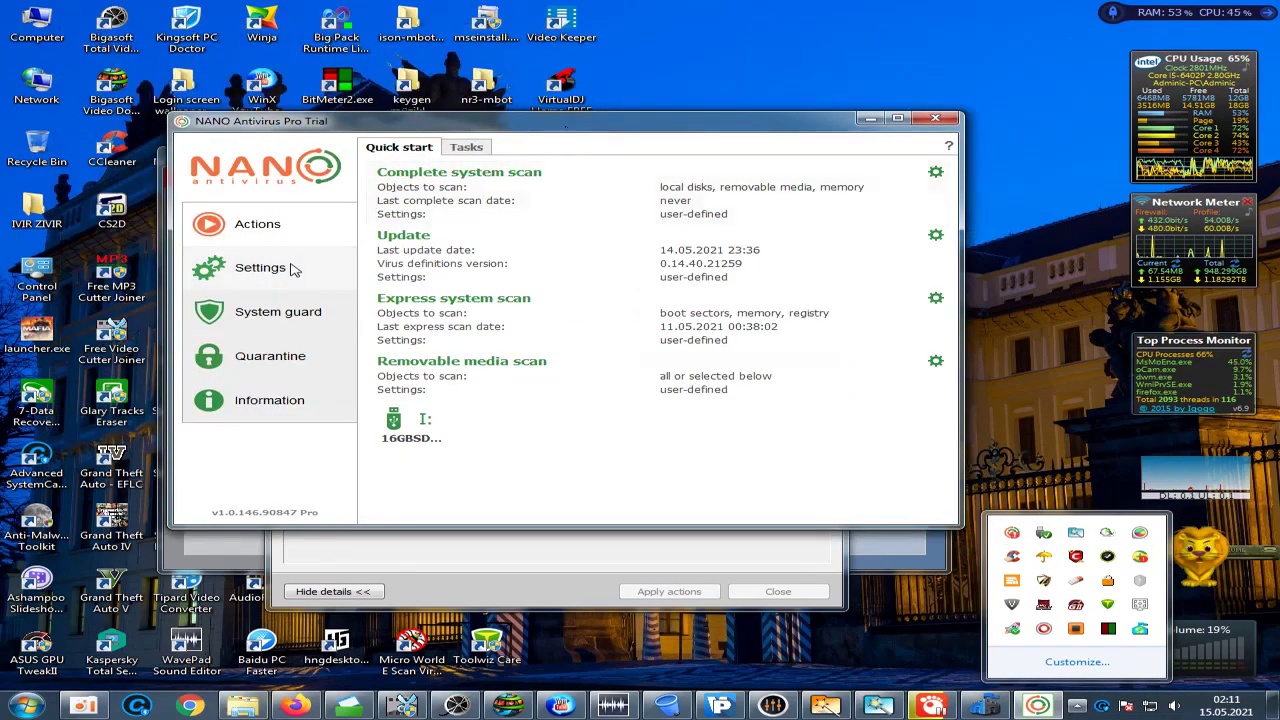
{"action": "left_click", "coordinate": [294, 268]}
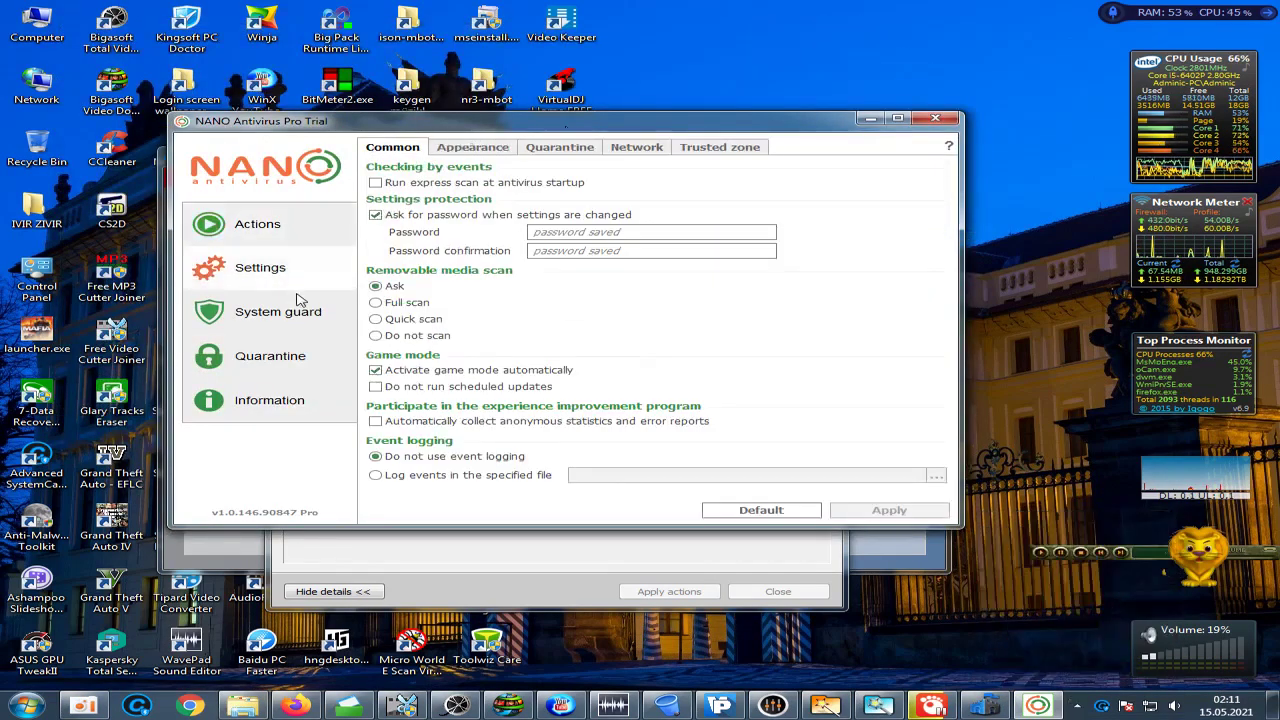
- Examine the file guard, web guard and event log in the NANO Antivirus system guard section
{"action": "left_click", "coordinate": [303, 313]}
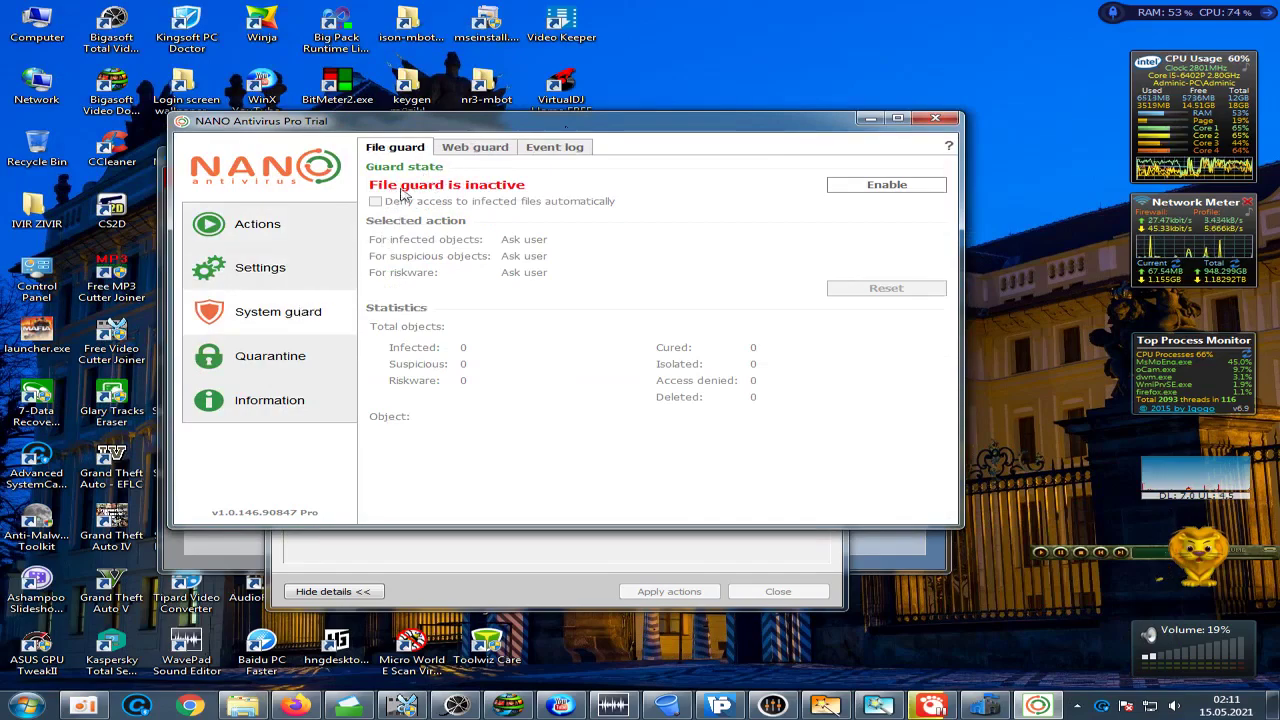
{"action": "left_click", "coordinate": [476, 152]}
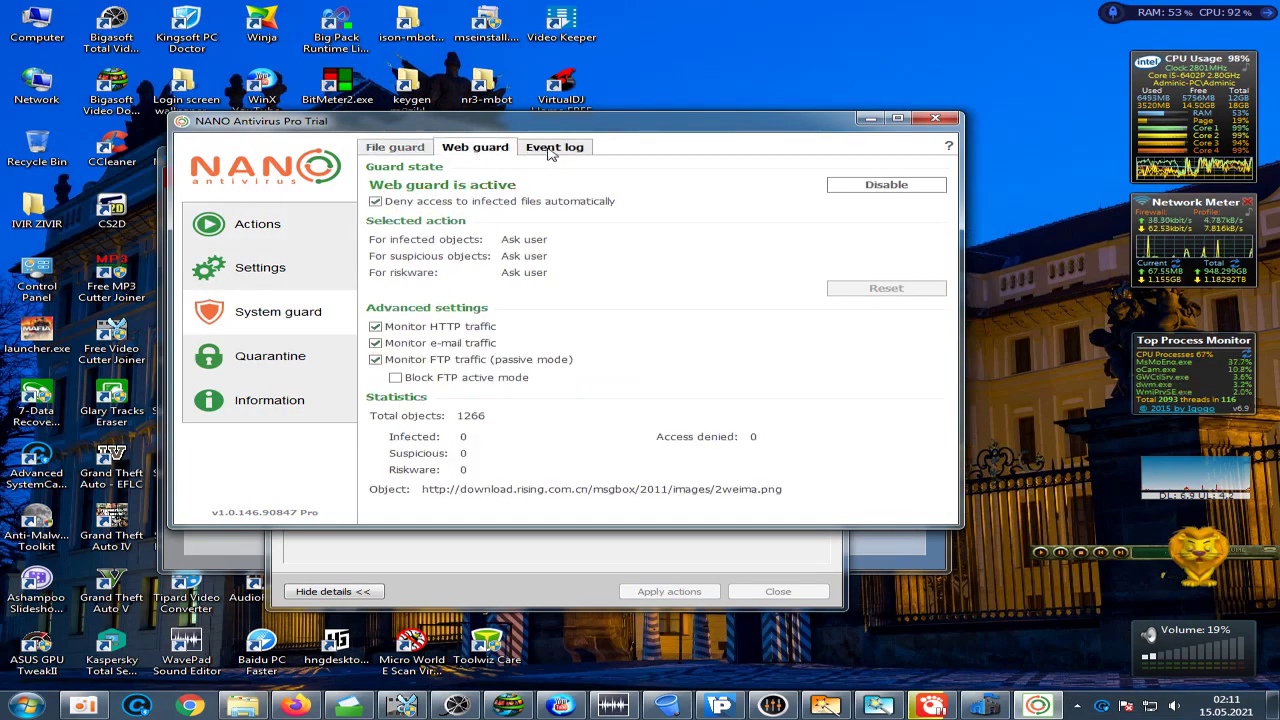
{"action": "left_click", "coordinate": [552, 148]}
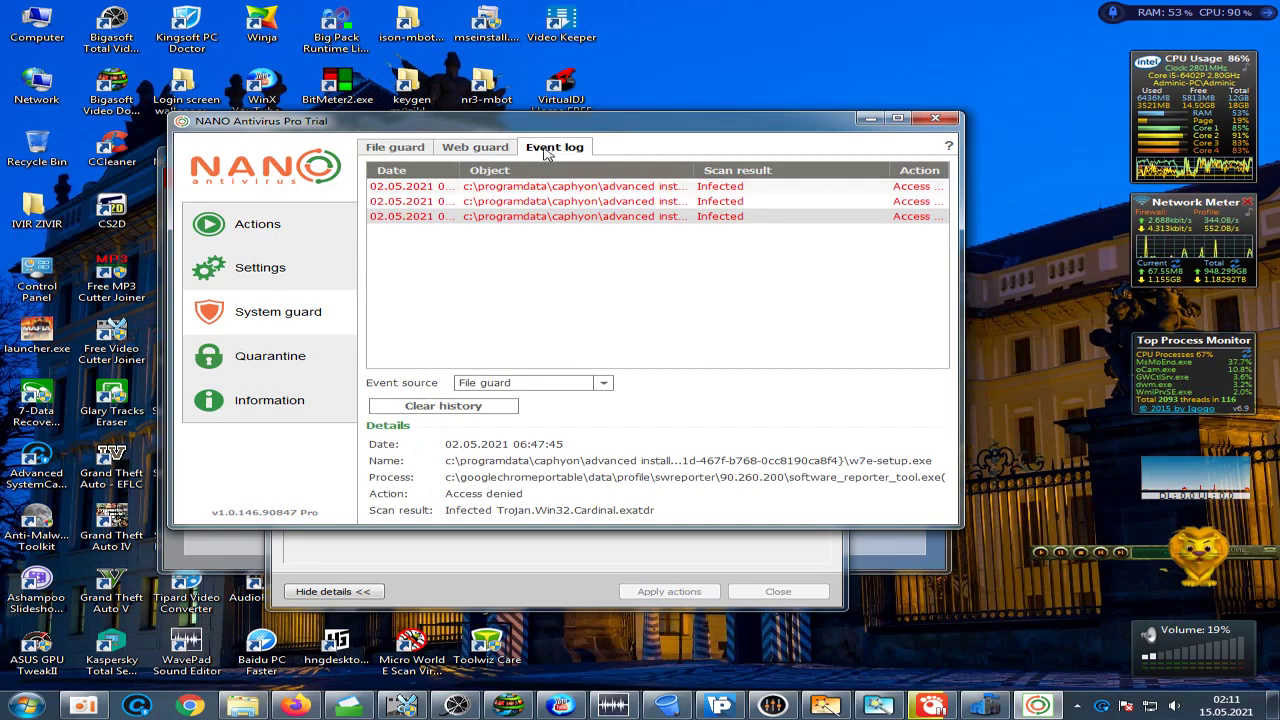
{"action": "left_click", "coordinate": [414, 149]}
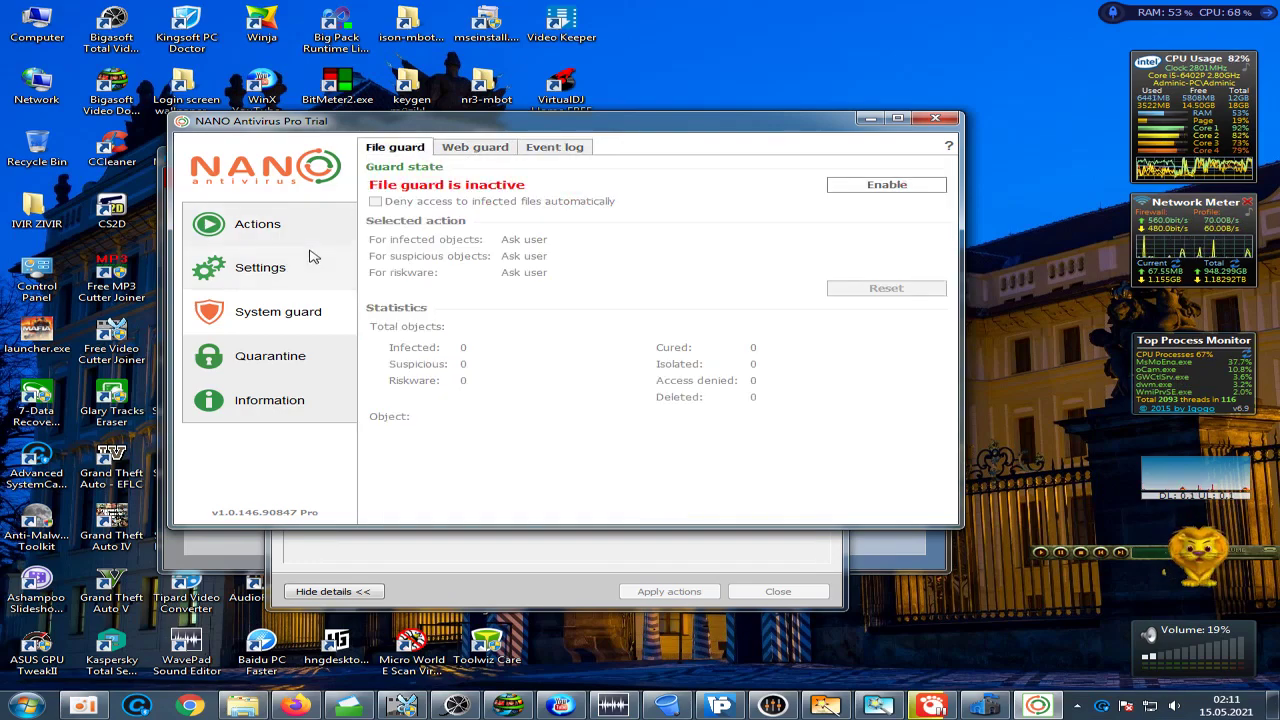
- Return to the quick start actions in NANO Antivirus Pro and start its update
{"action": "left_click", "coordinate": [296, 264]}
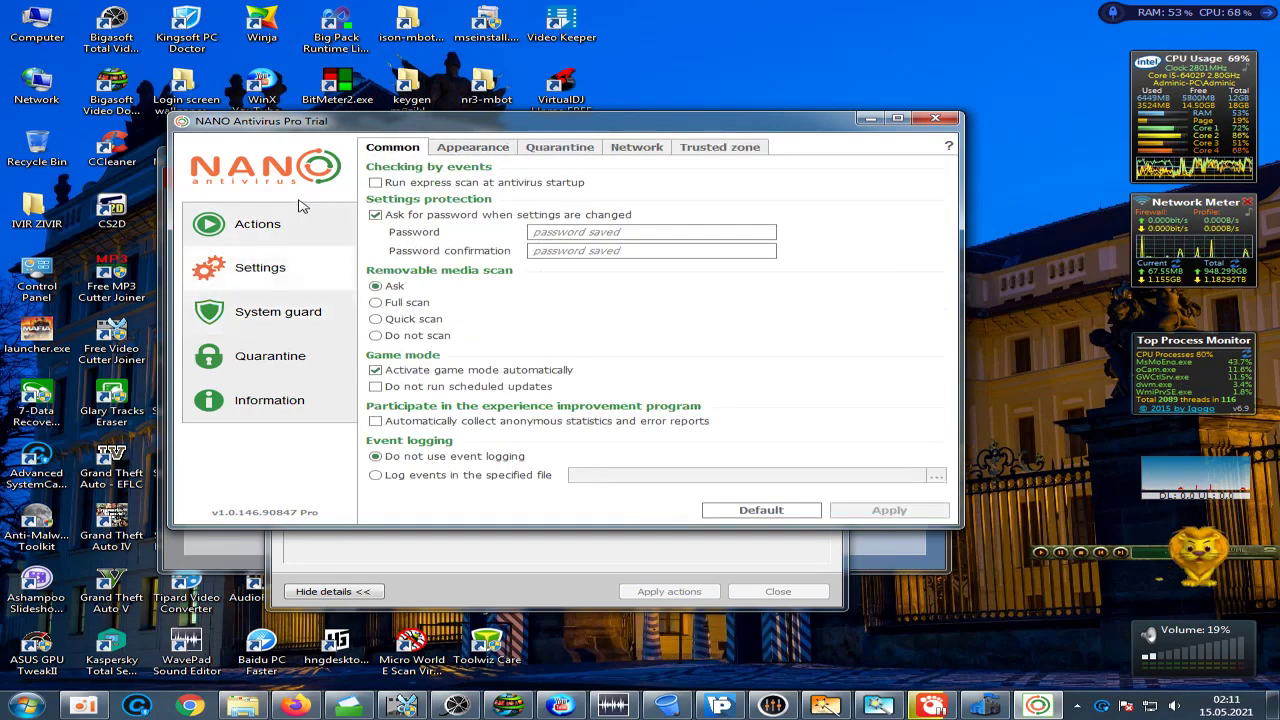
{"action": "left_click", "coordinate": [258, 222]}
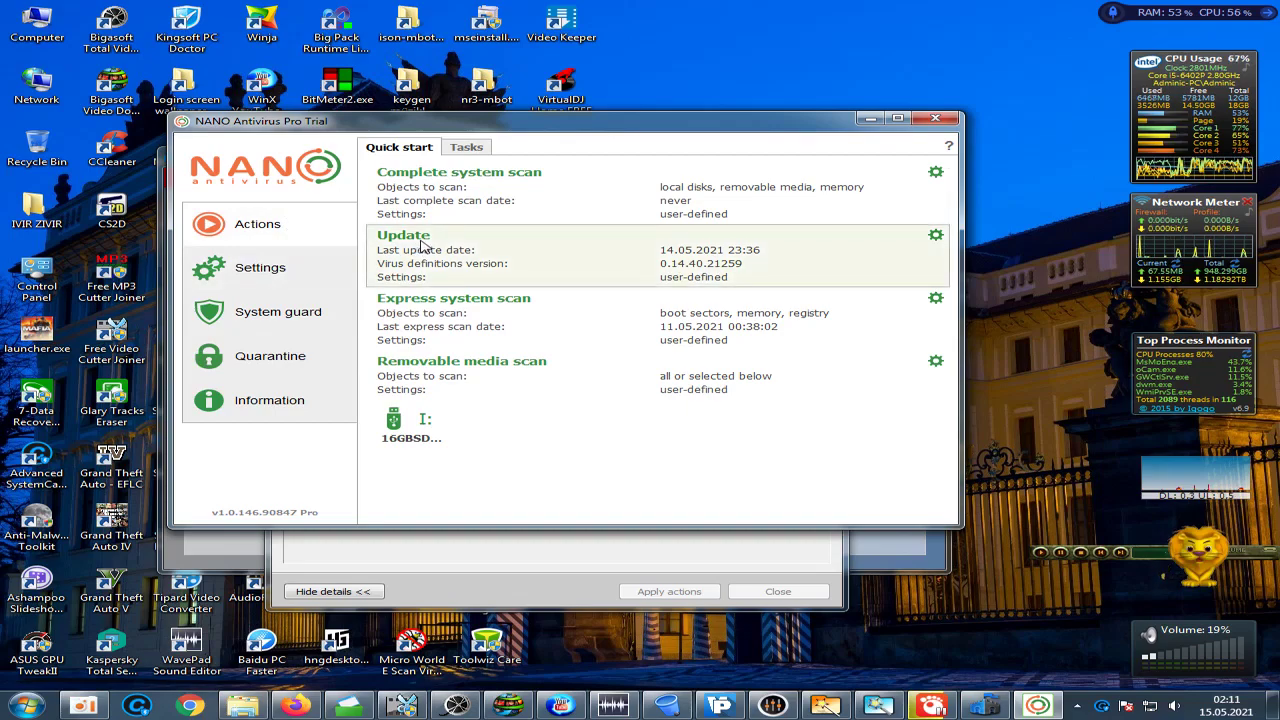
{"action": "left_click", "coordinate": [422, 245]}
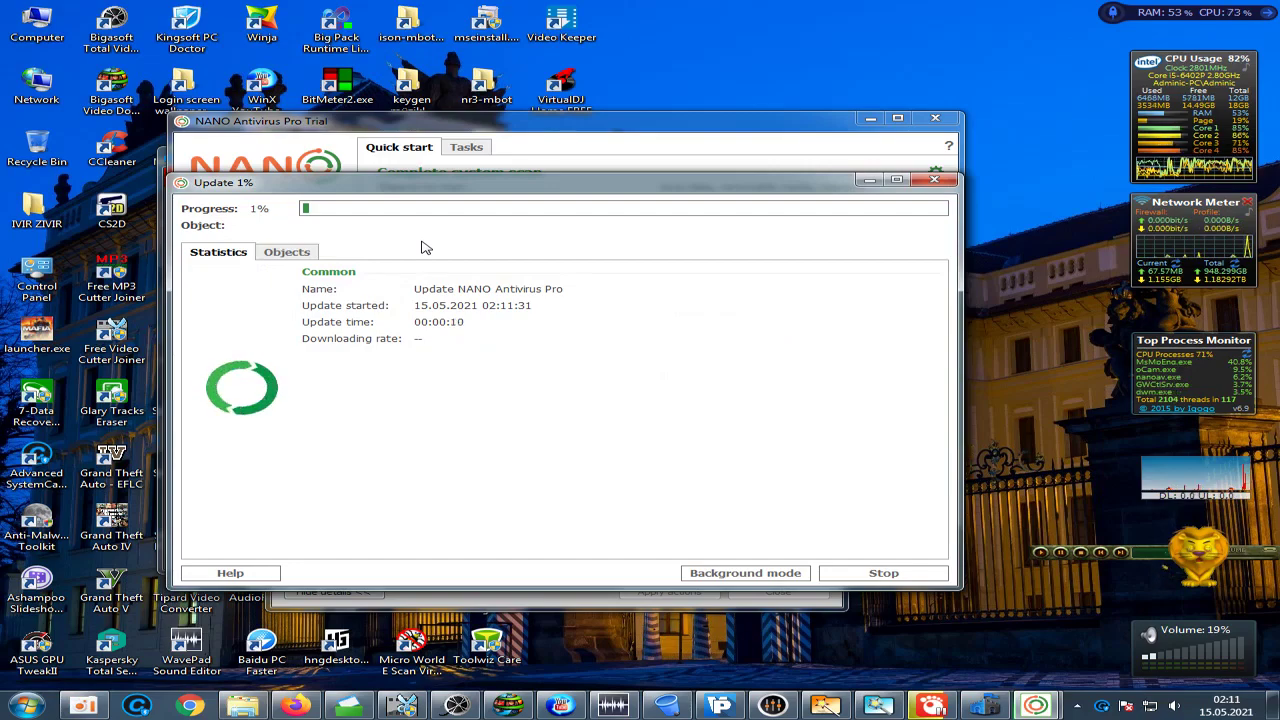
- Refresh the desktop and release memory with the RAM and CPU monitor while the update runs
{"action": "right_click", "coordinate": [744, 31]}
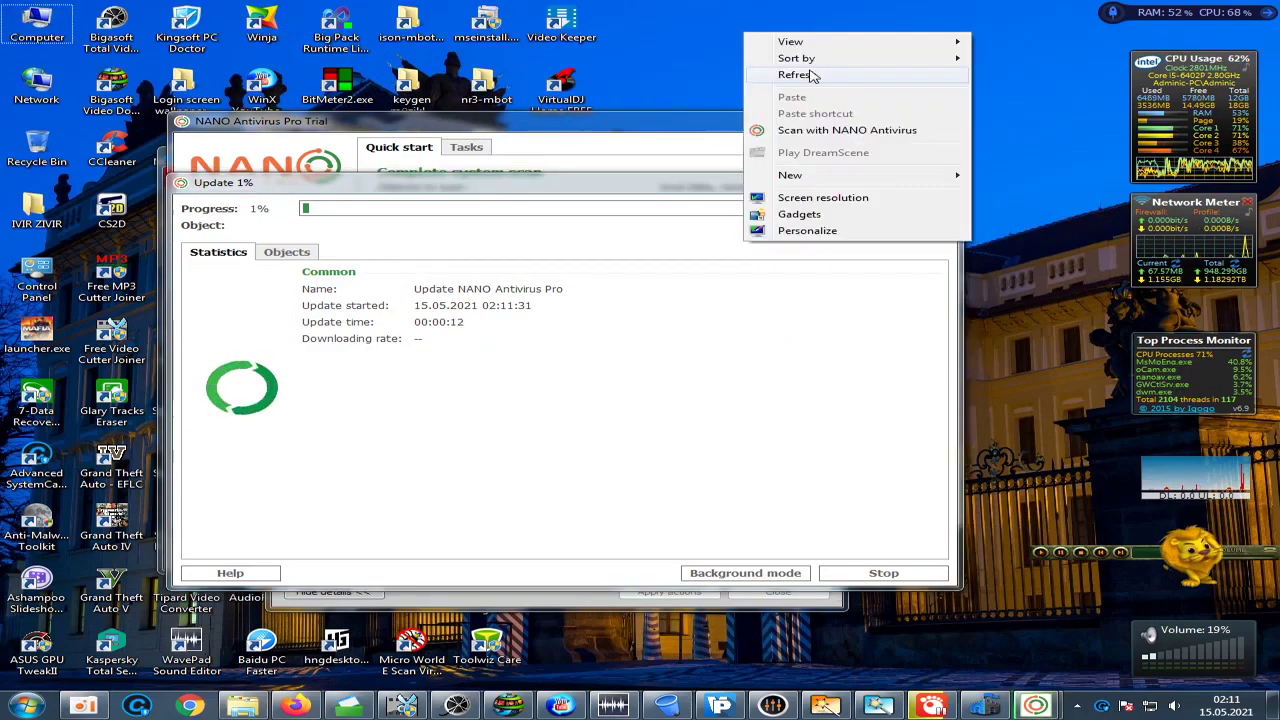
{"action": "left_click", "coordinate": [1030, 158]}
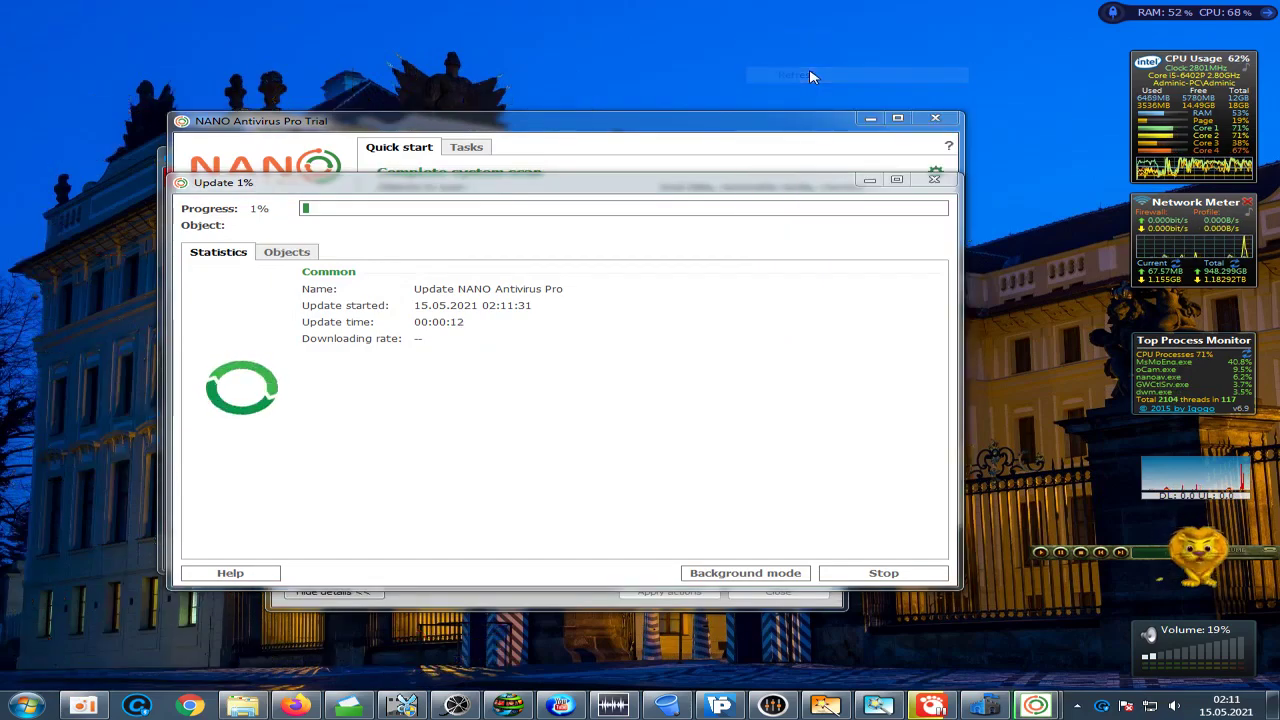
{"action": "left_click", "coordinate": [1110, 17]}
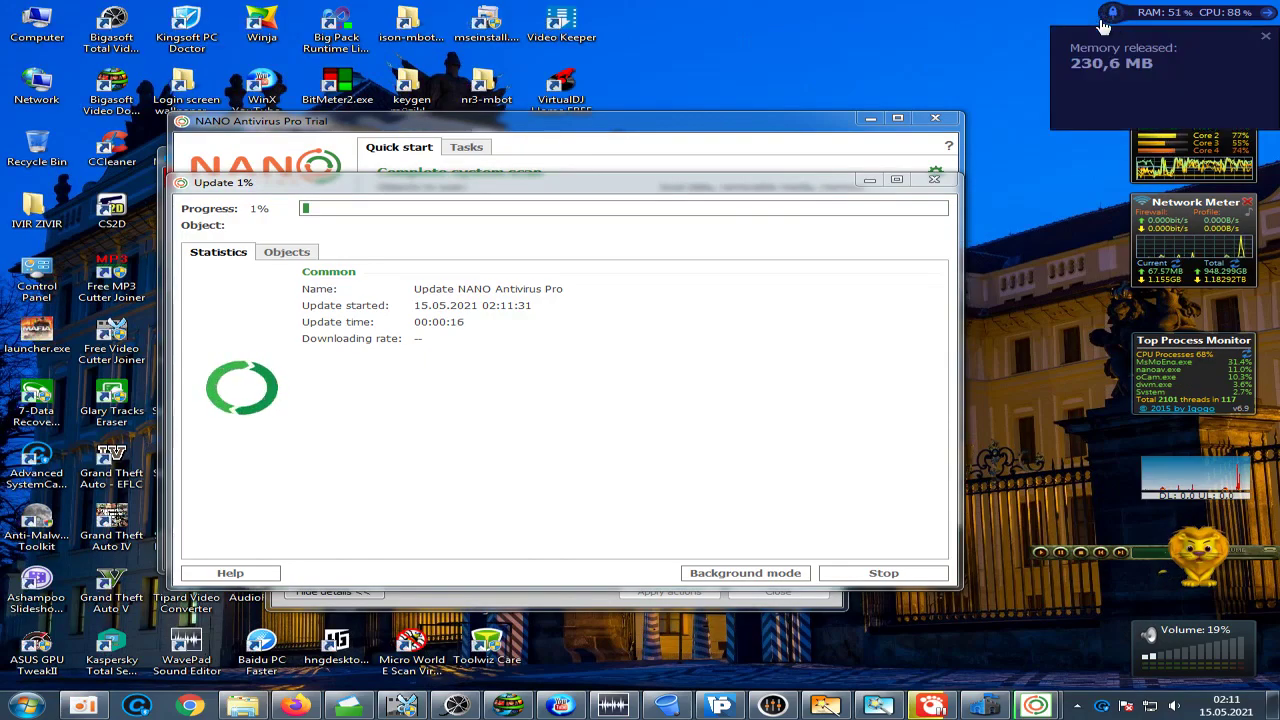
- Check the update's object list and close the update window, then examine the NANO quarantine and software information
{"action": "left_click", "coordinate": [305, 253]}
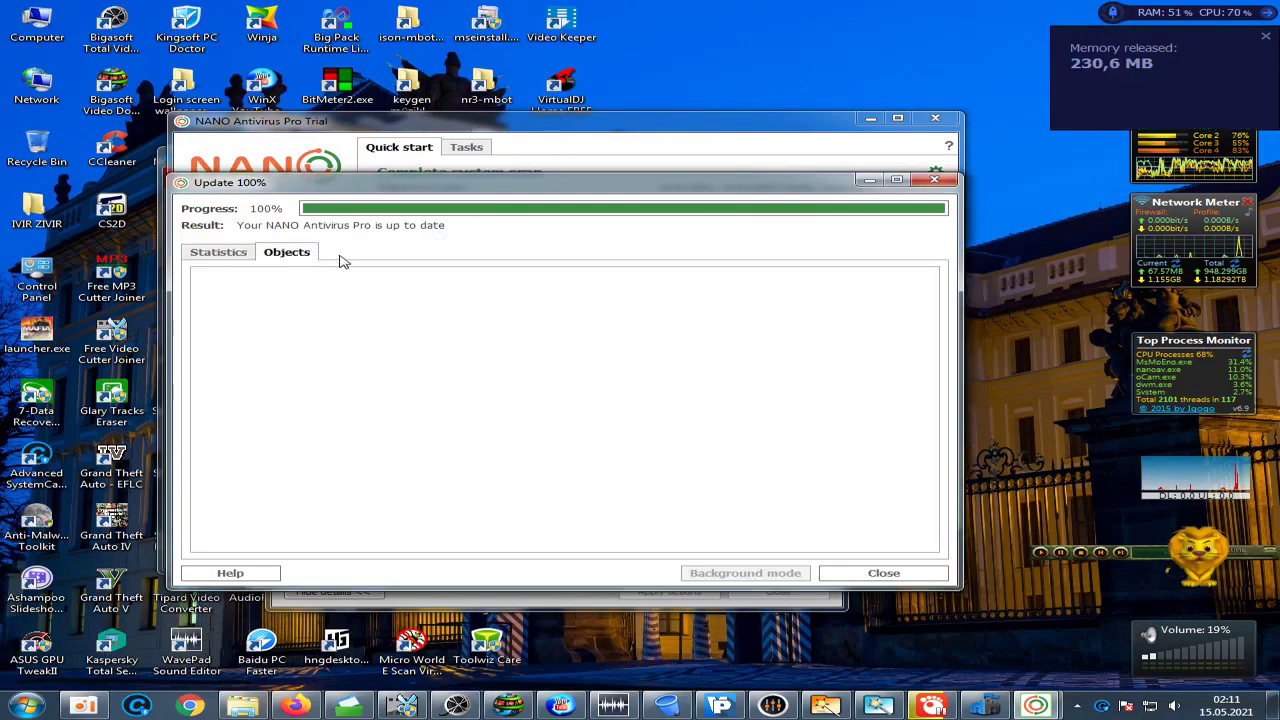
{"action": "left_click", "coordinate": [905, 572]}
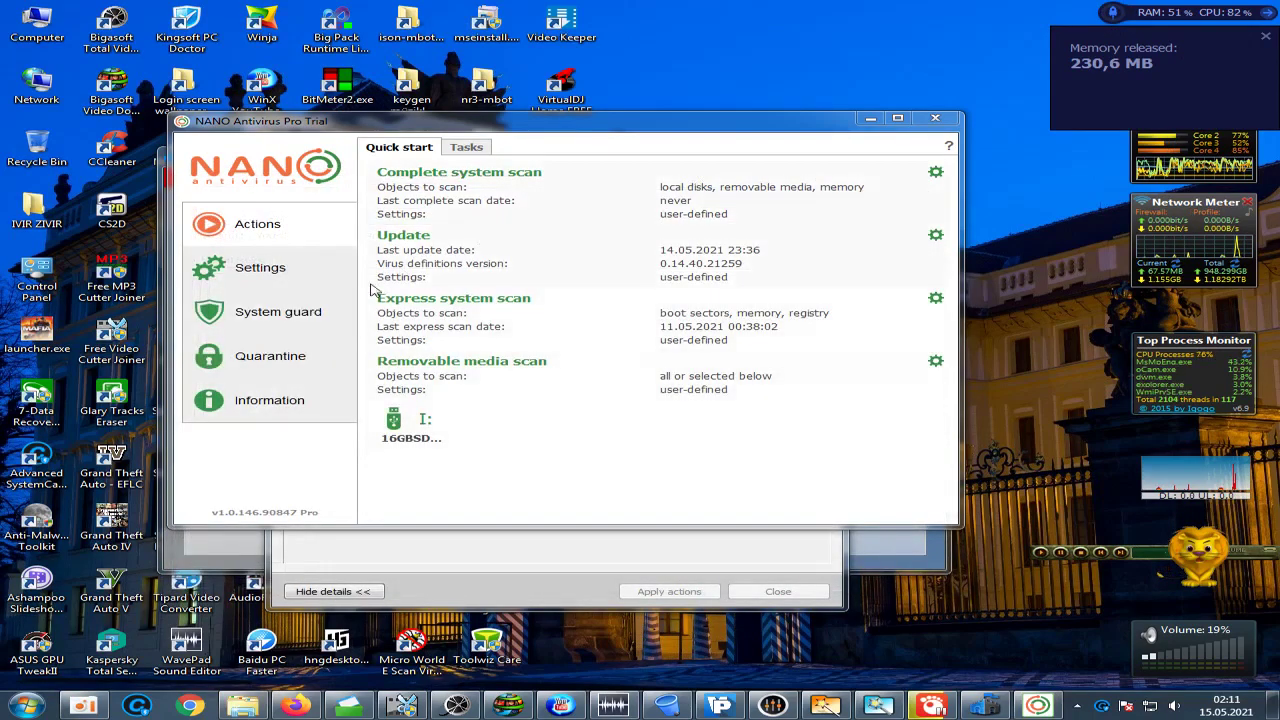
{"action": "left_click", "coordinate": [280, 405]}
{"action": "left_click", "coordinate": [295, 360]}
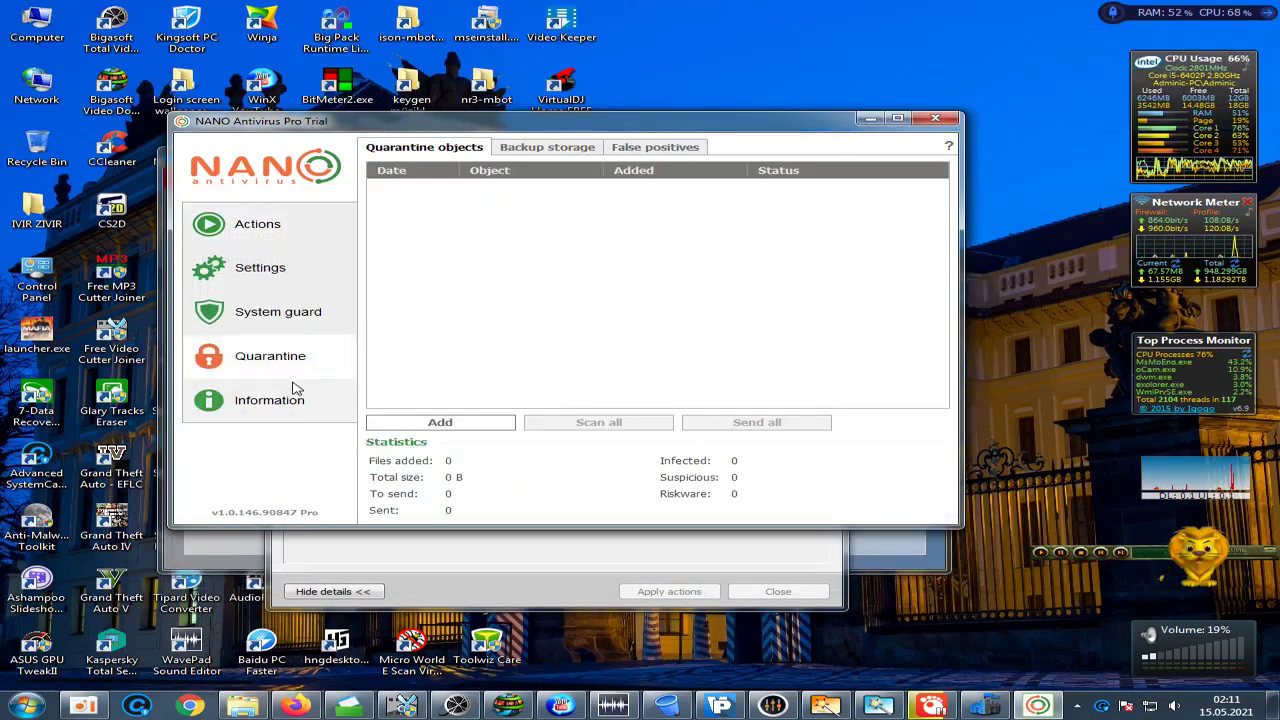
{"action": "left_click", "coordinate": [296, 402]}
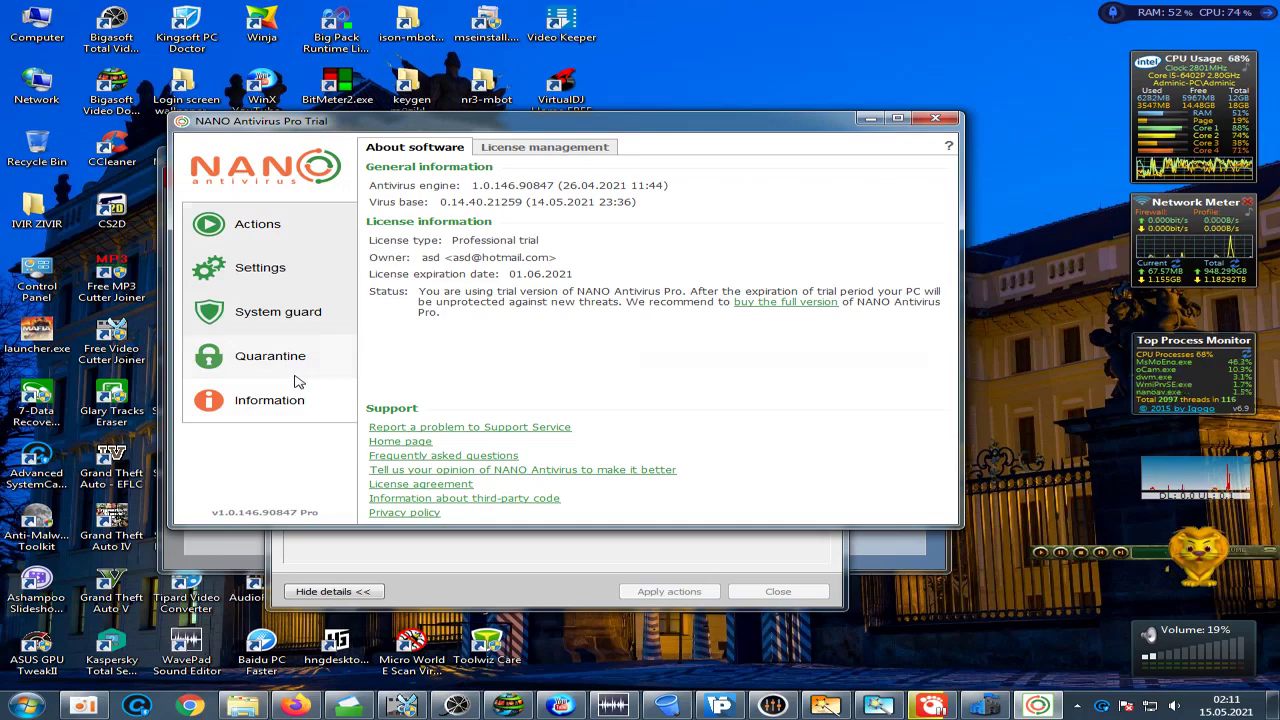
{"action": "left_click", "coordinate": [295, 377]}
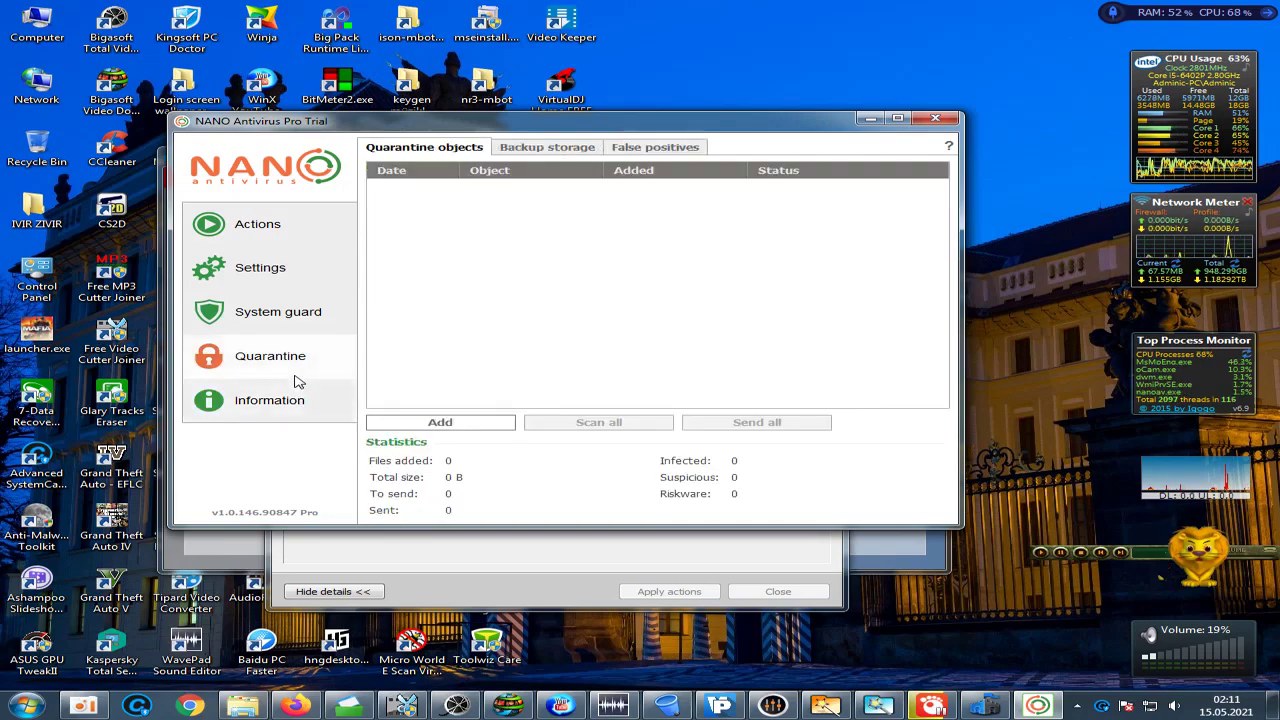
- Review the system guard, common settings and quick start actions once more and close NANO Antivirus Pro
{"action": "left_click", "coordinate": [290, 310]}
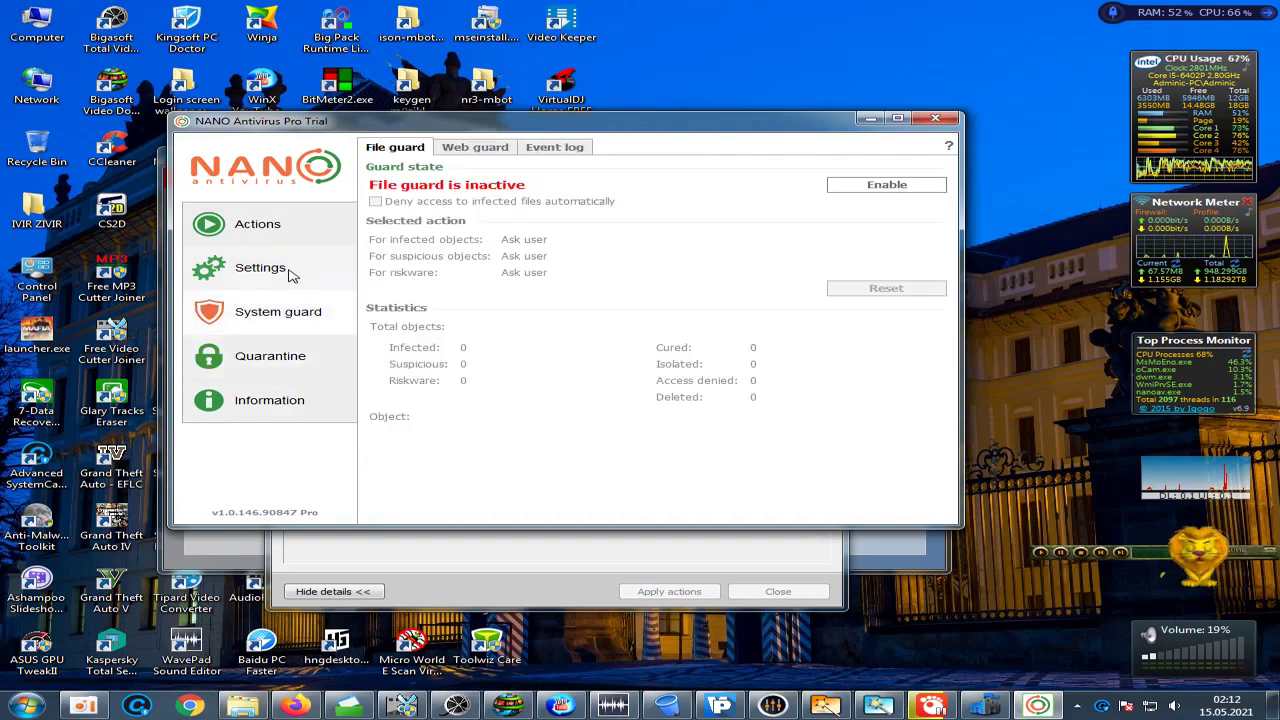
{"action": "left_click", "coordinate": [286, 271]}
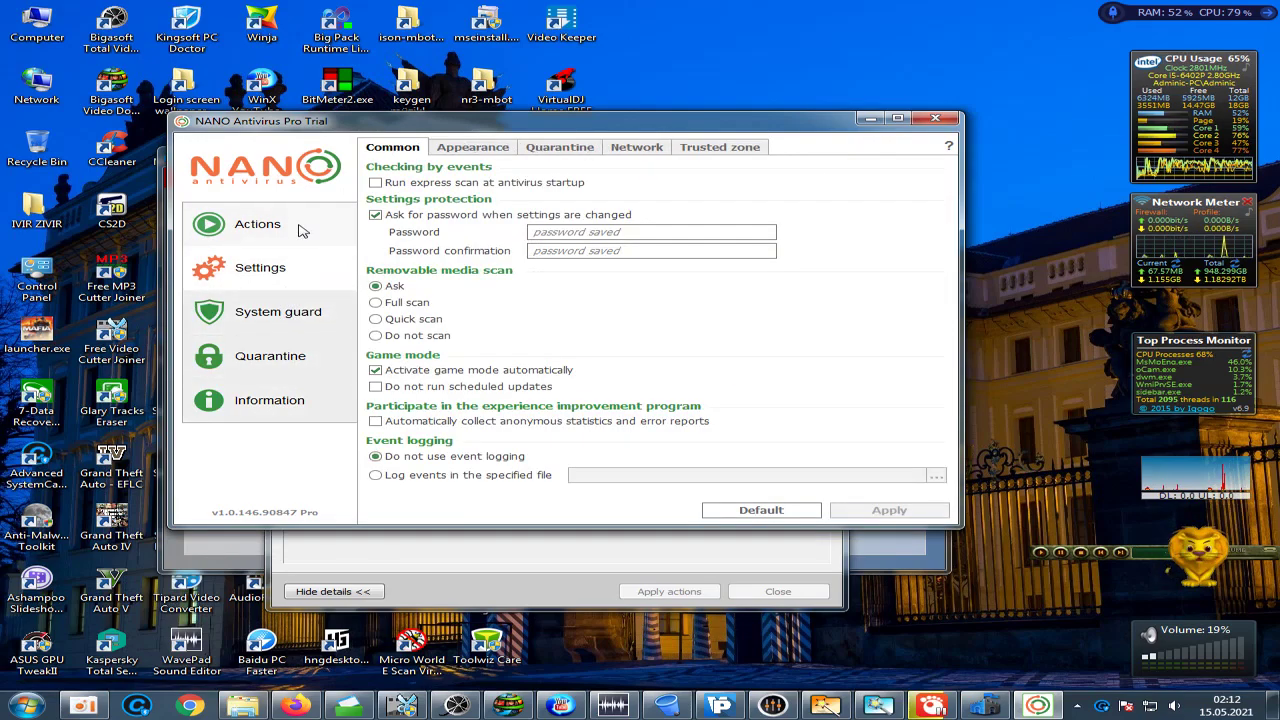
{"action": "left_click", "coordinate": [287, 229]}
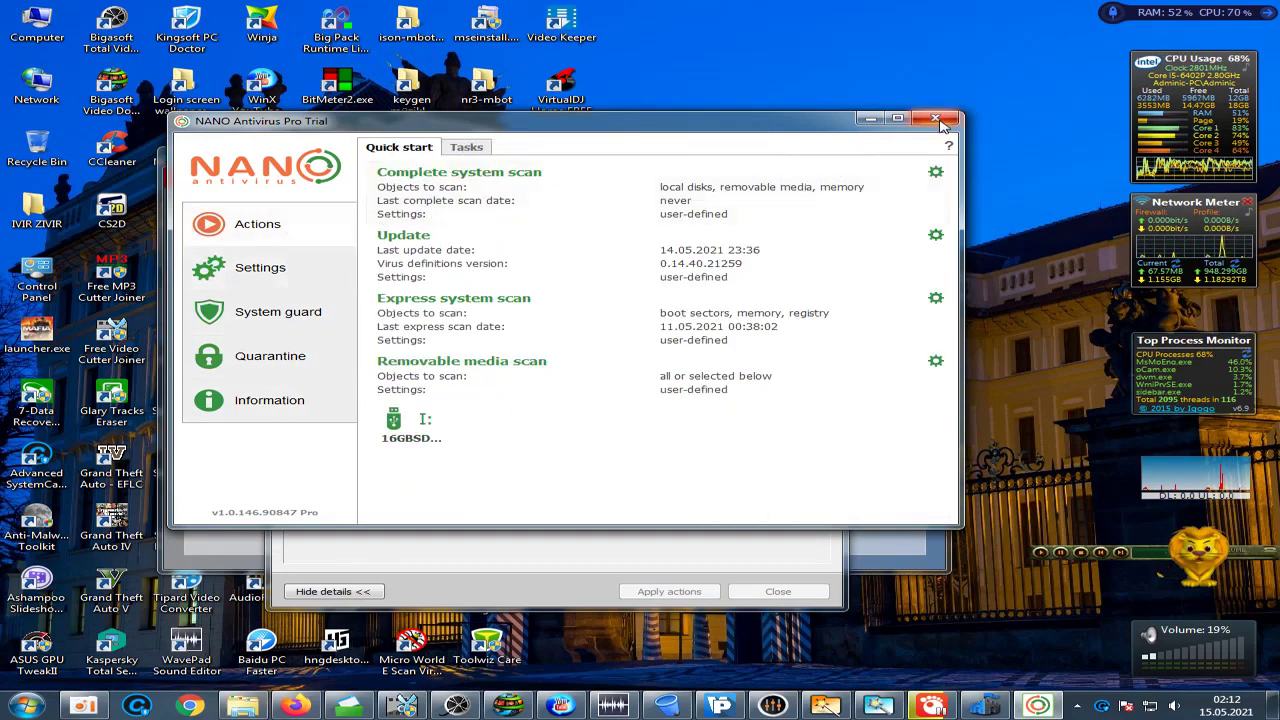
{"action": "left_click", "coordinate": [936, 119]}
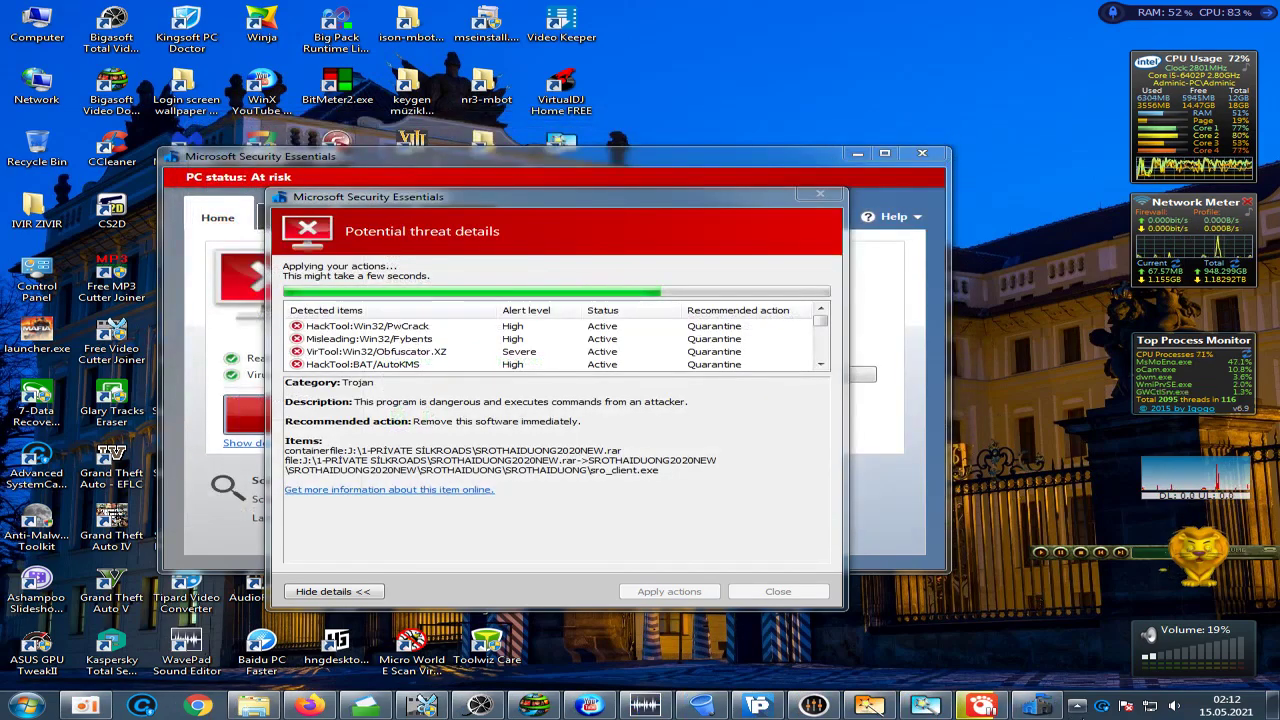
- Switch to Zemana AntiLogger Free and check it for updates
{"action": "left_click", "coordinate": [1076, 706]}
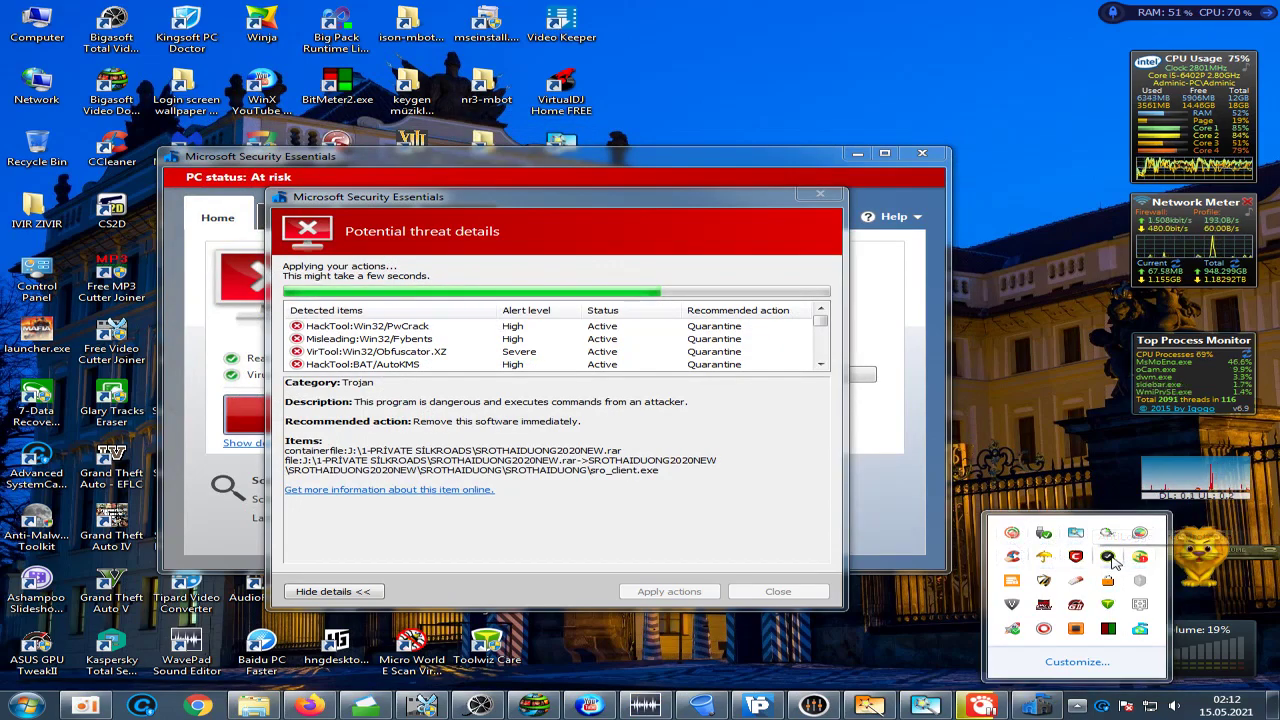
{"action": "right_click", "coordinate": [1124, 564]}
{"action": "left_click", "coordinate": [1124, 567]}
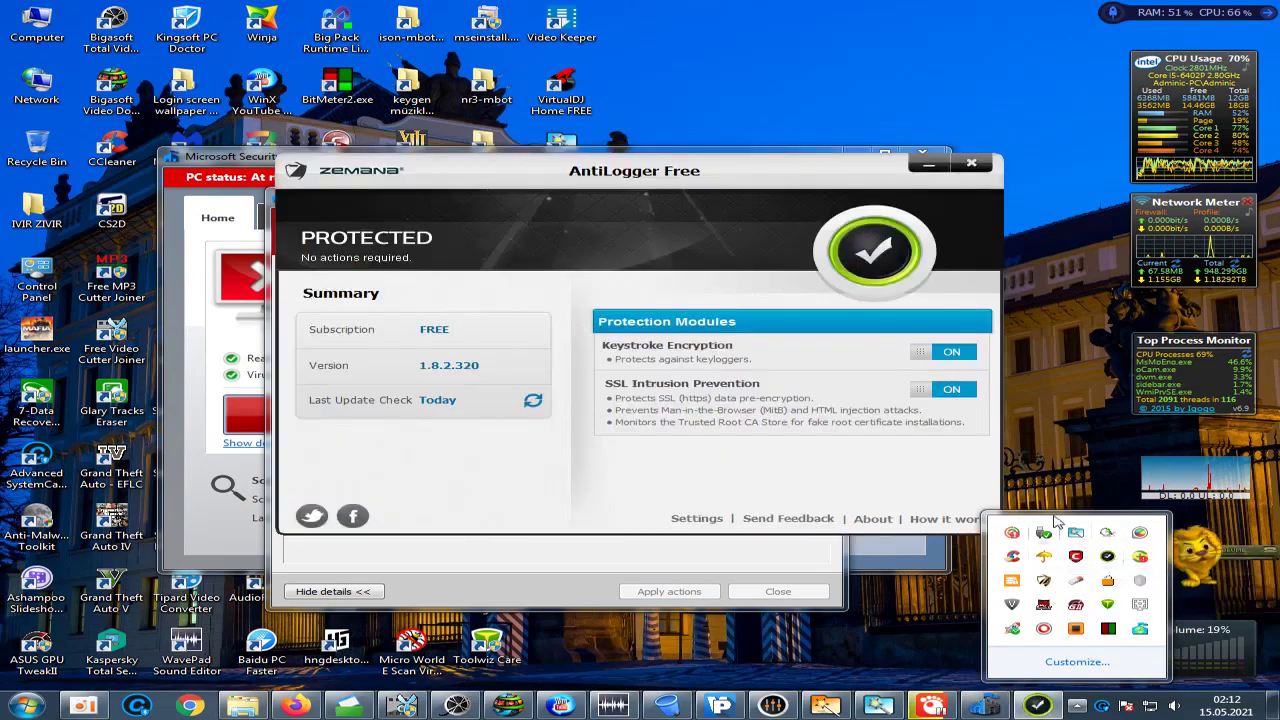
{"action": "left_click", "coordinate": [534, 403]}
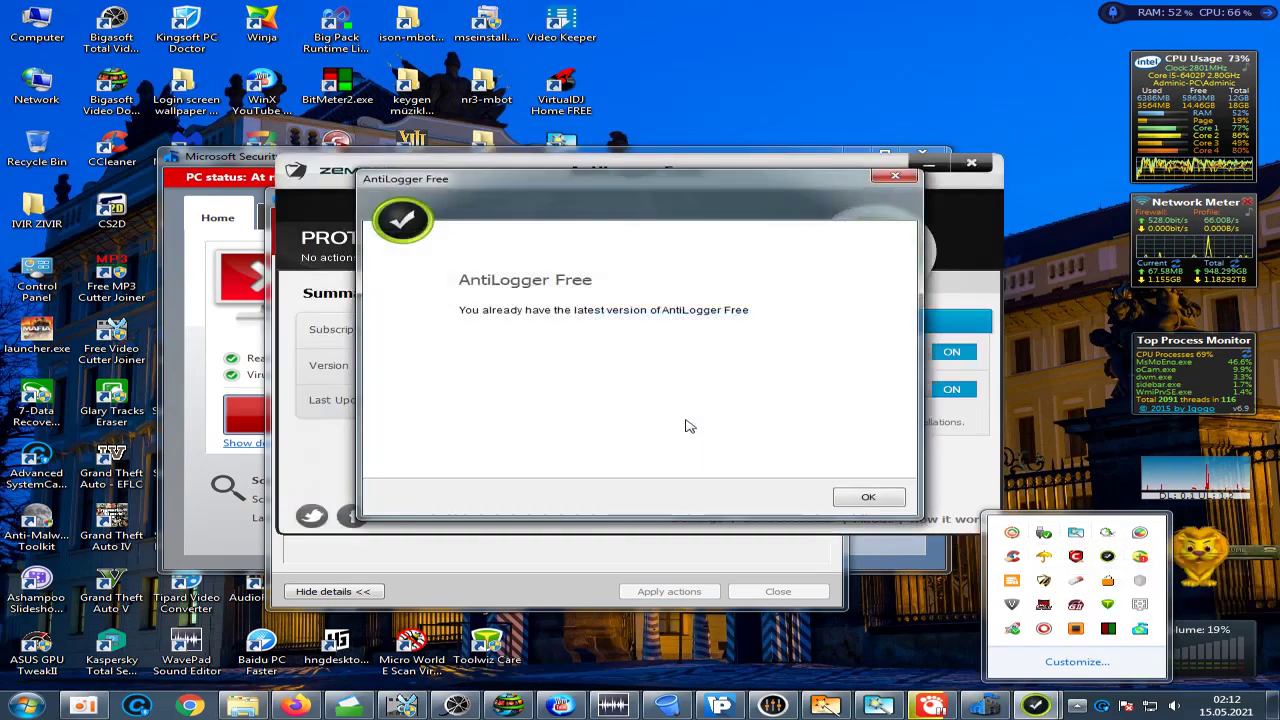
- Switch SSL Intrusion Prevention and Keystroke Encryption off and back on, and close AntiLogger Free
{"action": "left_click", "coordinate": [950, 390]}
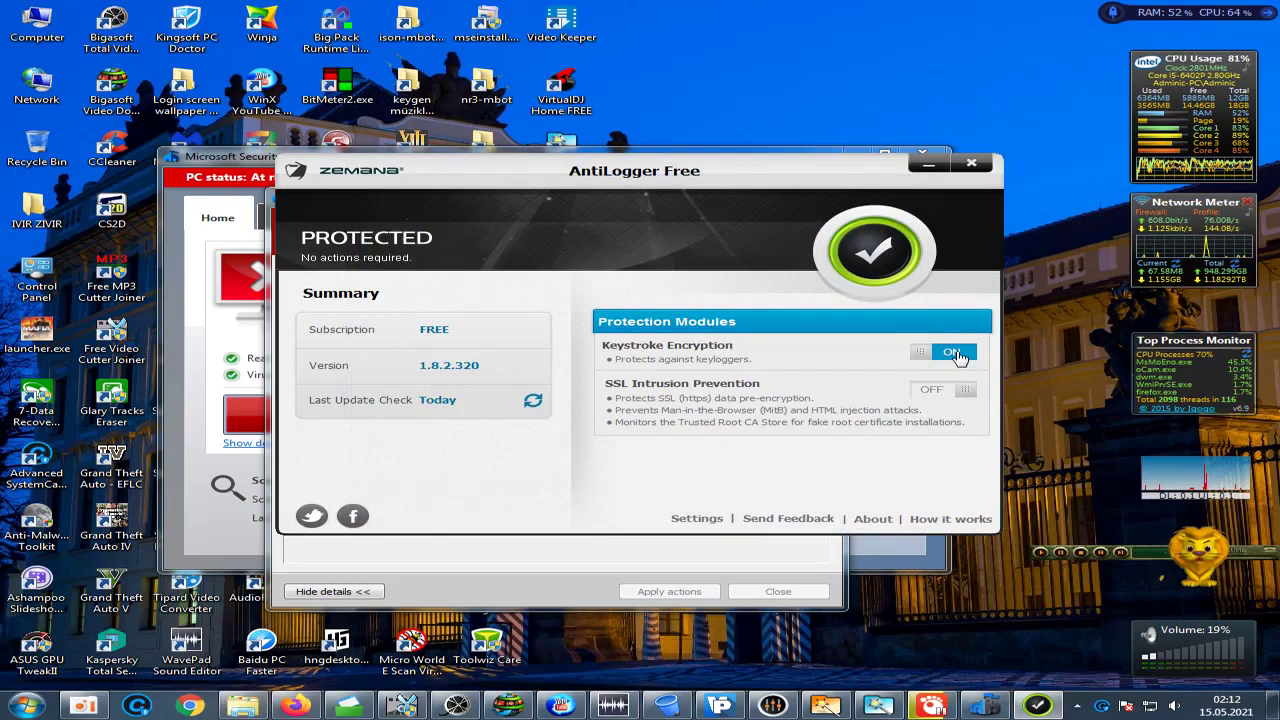
{"action": "left_click", "coordinate": [950, 352]}
{"action": "left_click", "coordinate": [950, 391]}
{"action": "left_click", "coordinate": [951, 355]}
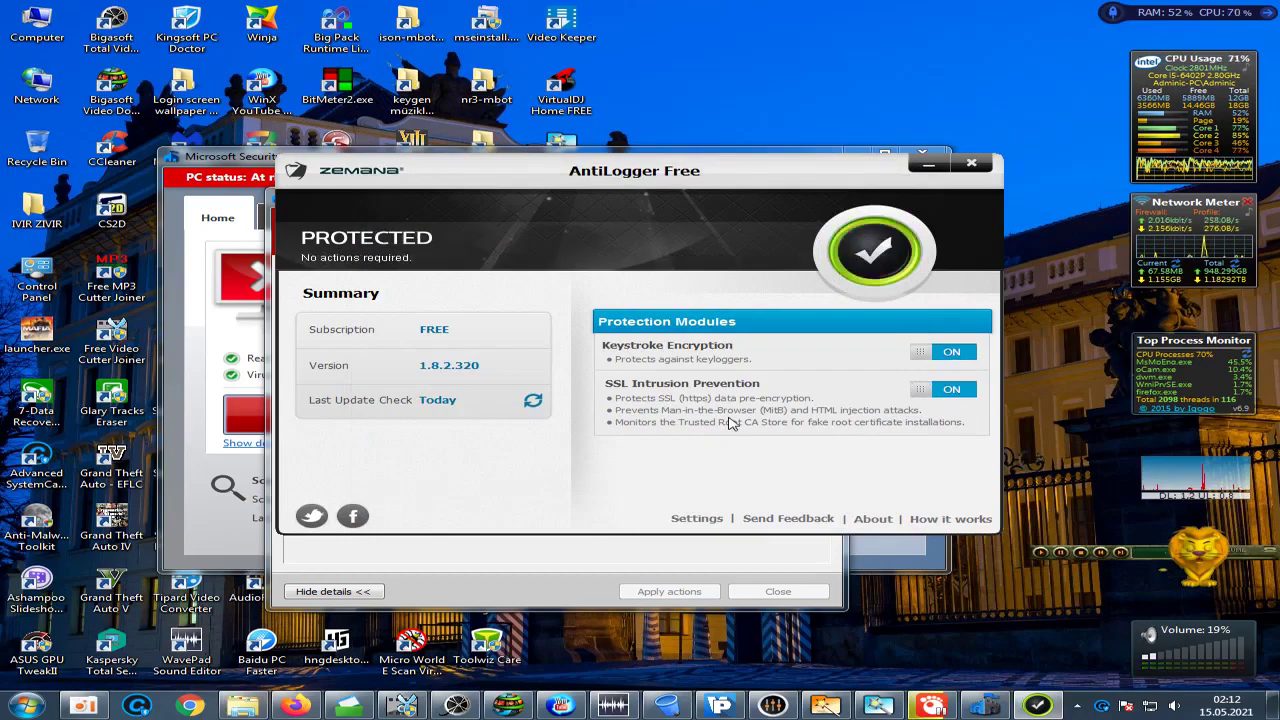
{"action": "left_click_drag", "start_coordinate": [620, 248], "coordinate": [552, 169]}
{"action": "left_click", "coordinate": [903, 83]}
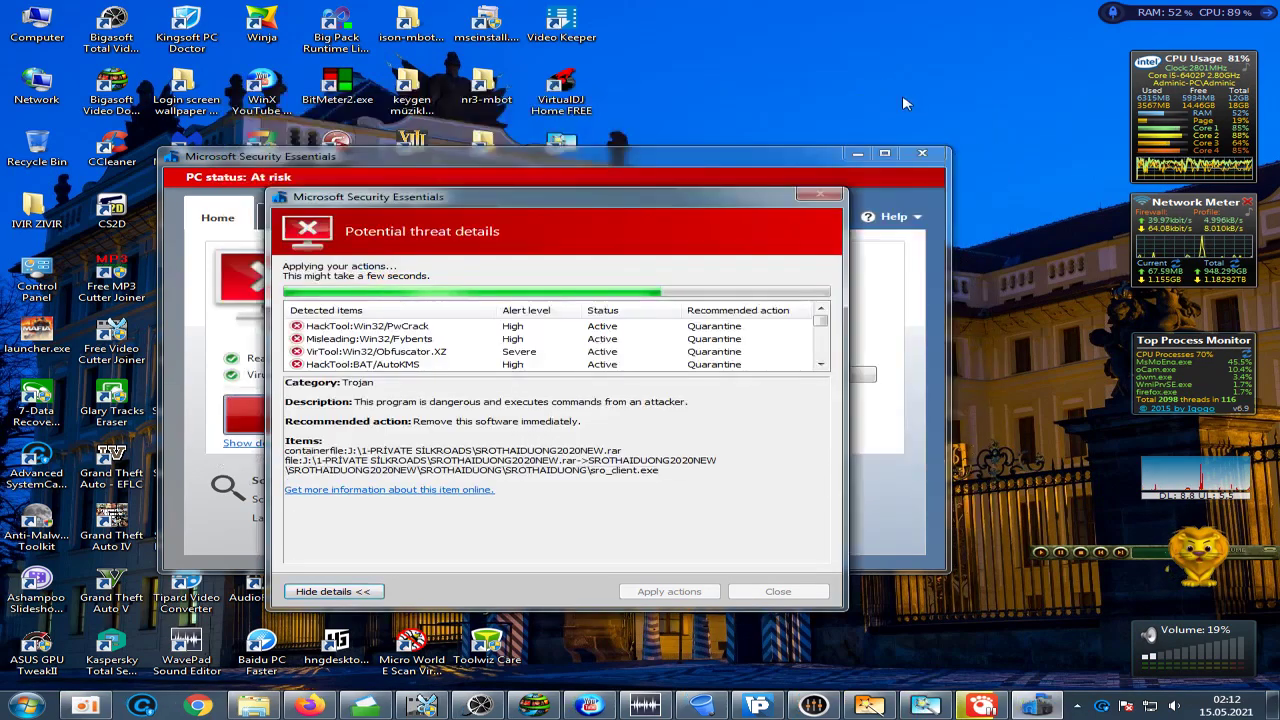
- Switch to Kaspersky Total Security and run a database update, refreshing the desktop meanwhile
{"action": "left_click", "coordinate": [1077, 706]}
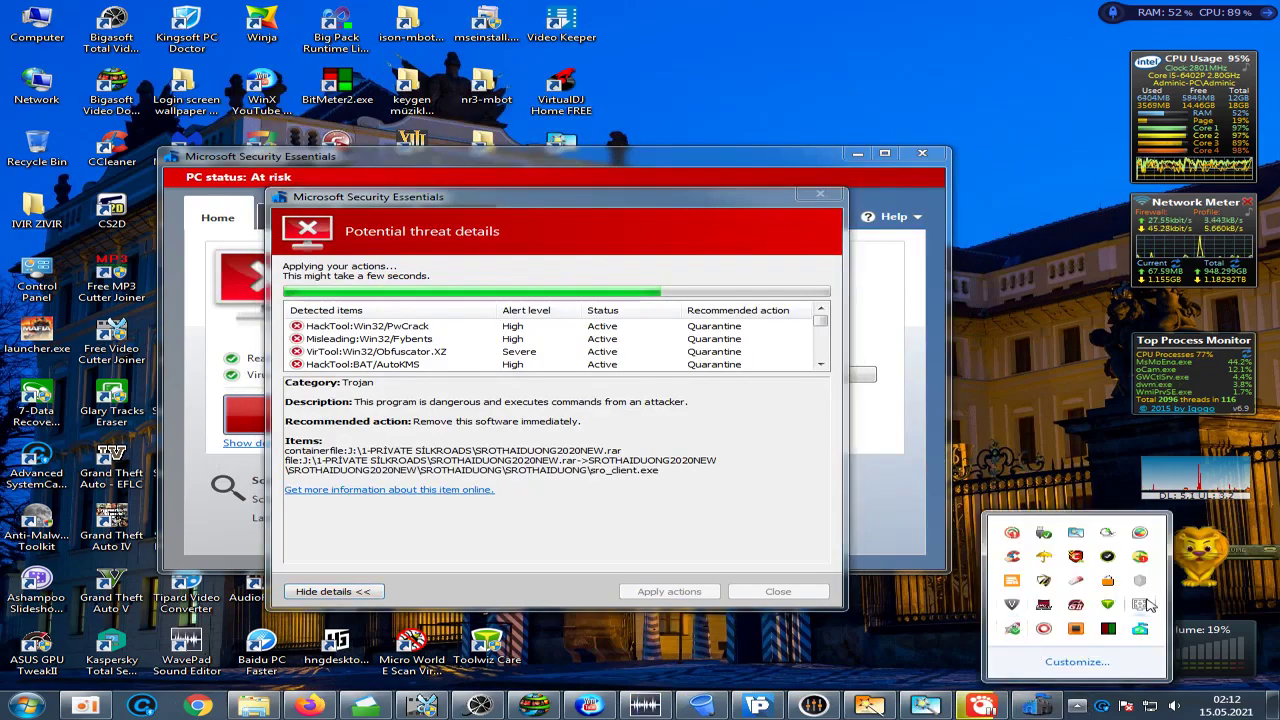
{"action": "right_click", "coordinate": [1143, 588]}
{"action": "left_click", "coordinate": [1100, 523]}
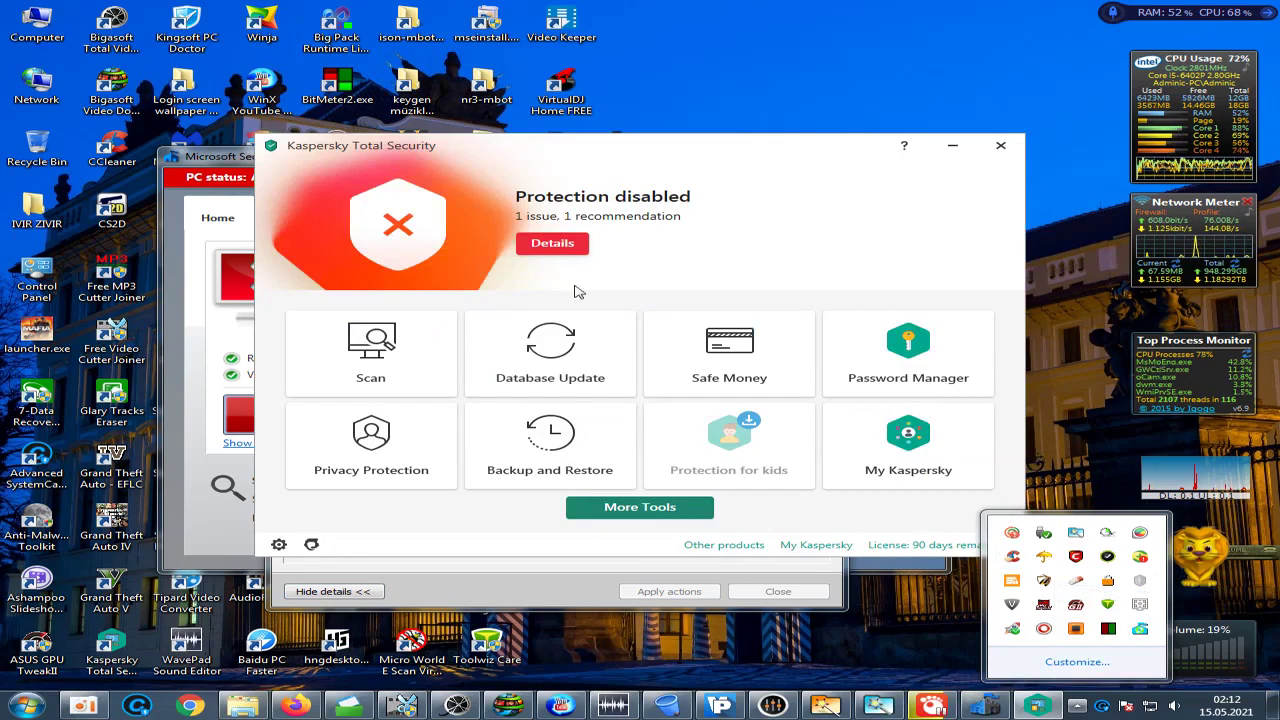
{"action": "left_click", "coordinate": [562, 343]}
{"action": "left_click", "coordinate": [580, 364]}
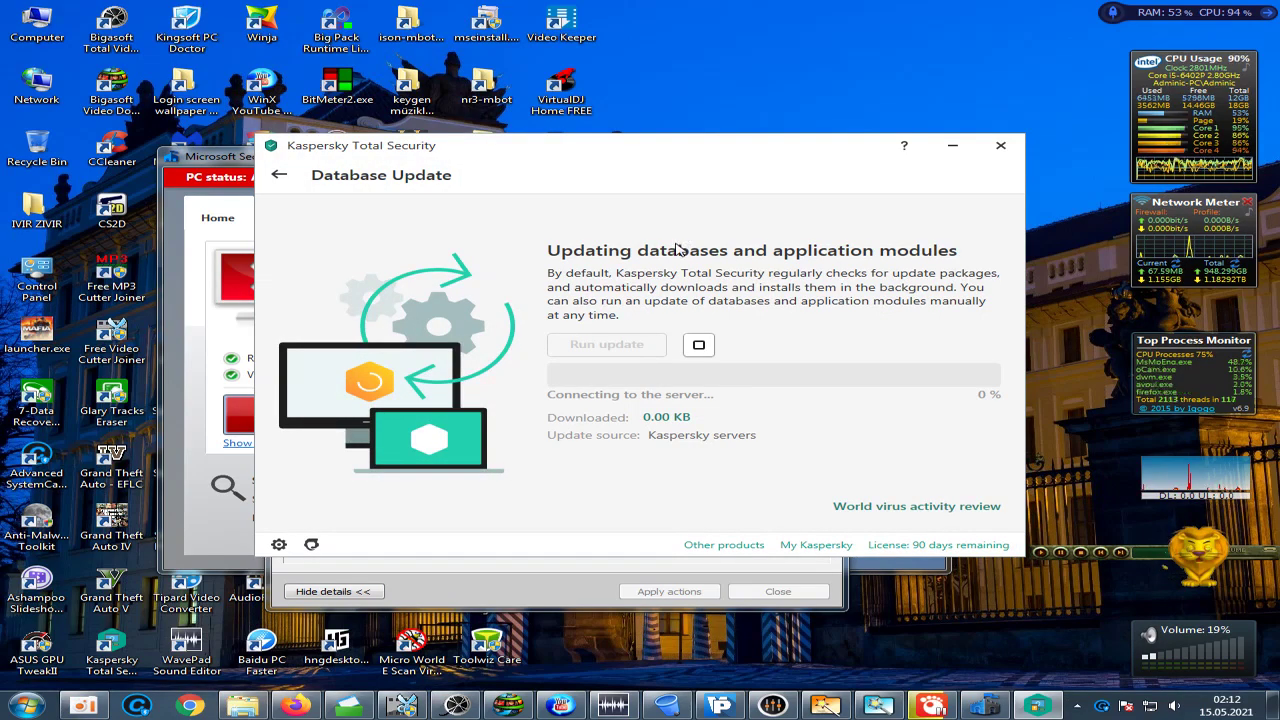
{"action": "right_click", "coordinate": [752, 63]}
{"action": "left_click", "coordinate": [845, 97]}
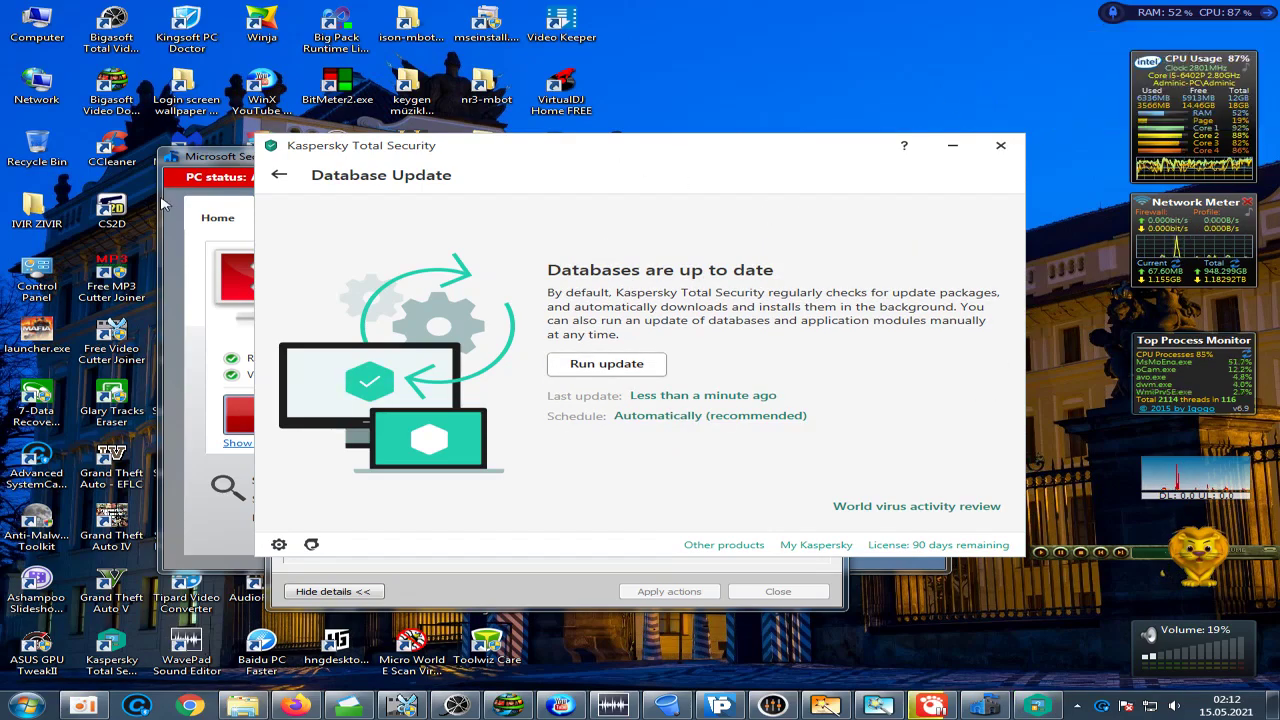
- Leave the database update page and examine Kaspersky's protection settings down to the Data Protection components
{"action": "left_click", "coordinate": [276, 177]}
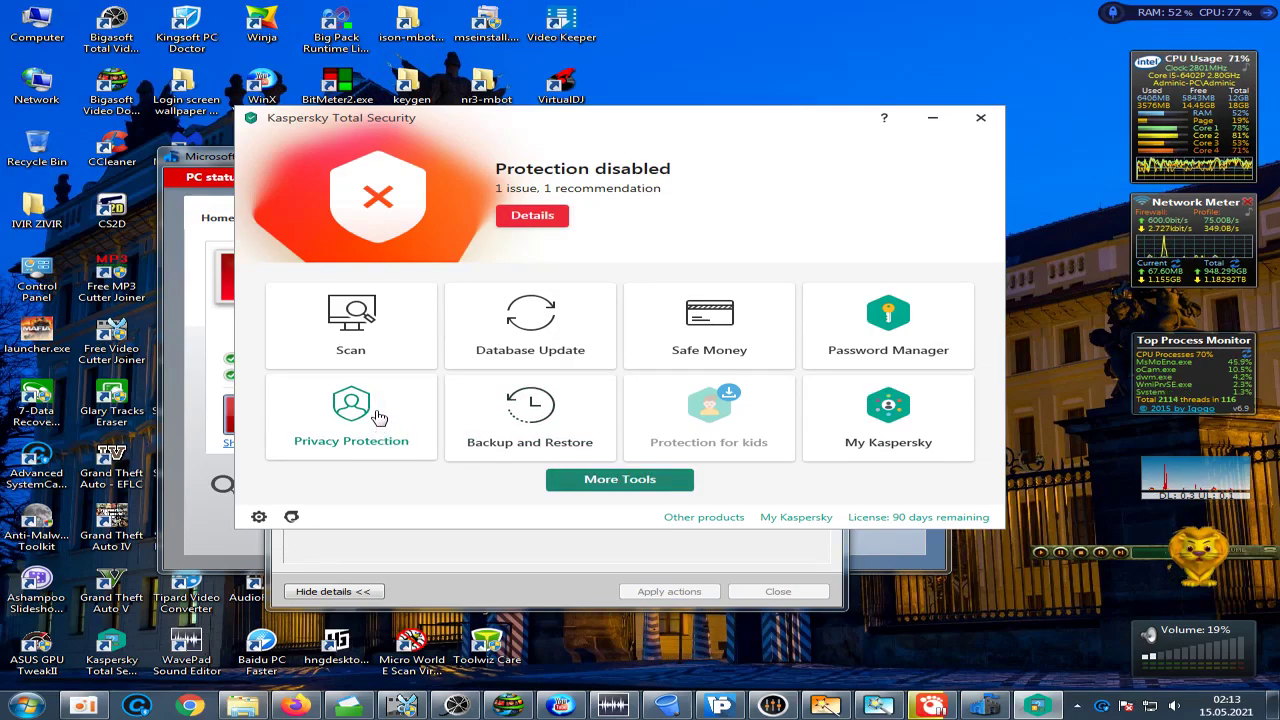
{"action": "left_click", "coordinate": [259, 516]}
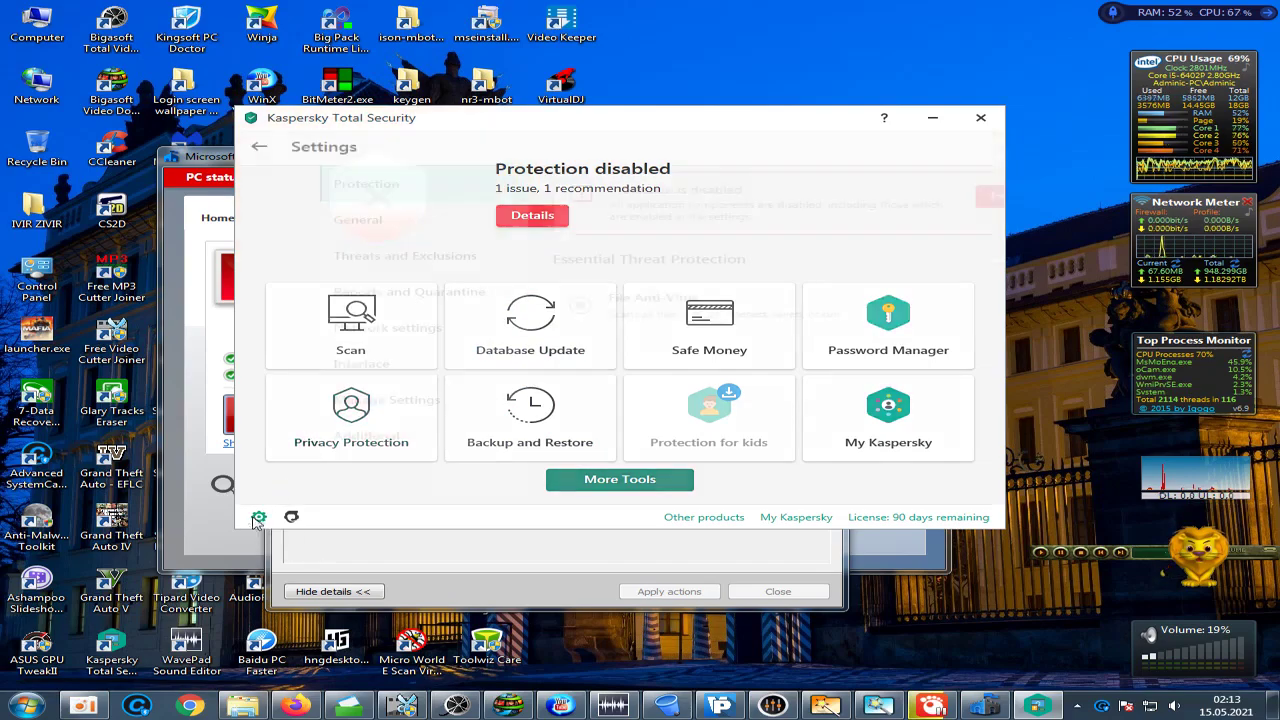
{"action": "scroll", "coordinate": [590, 295], "scroll_direction": "down", "scroll_amount": 10}
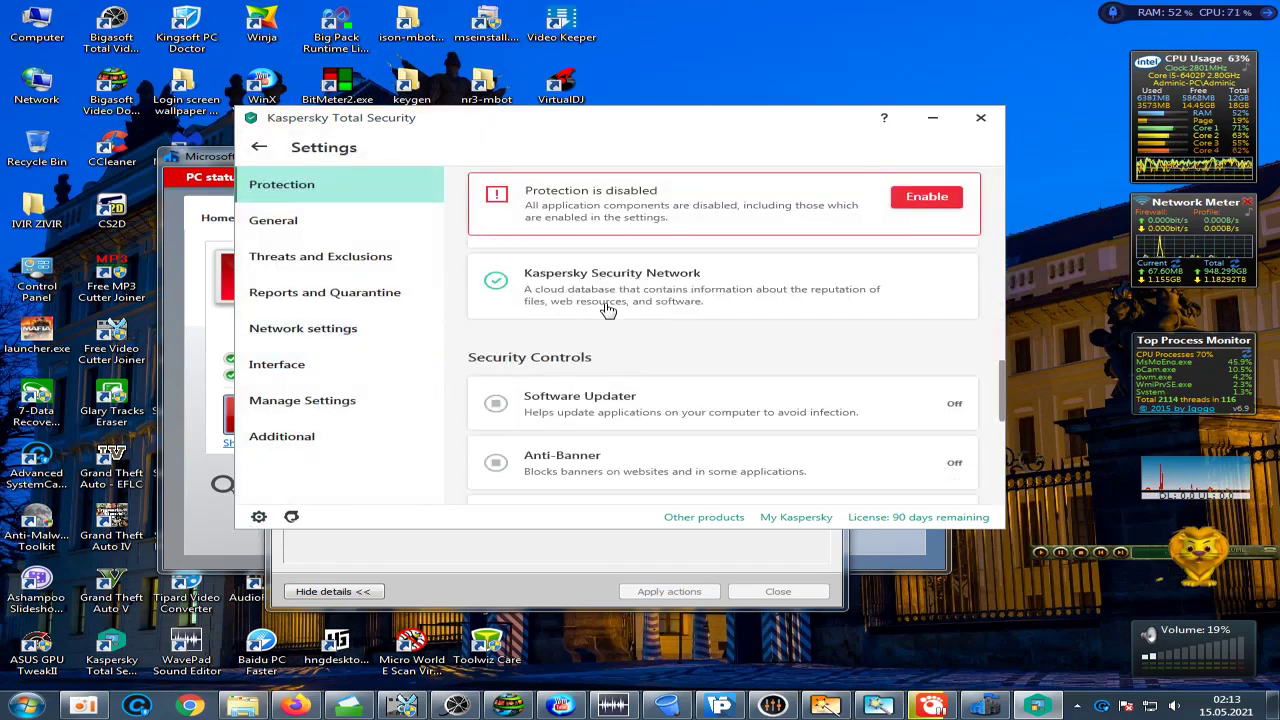
{"action": "scroll", "coordinate": [607, 309], "scroll_direction": "down", "scroll_amount": 2}
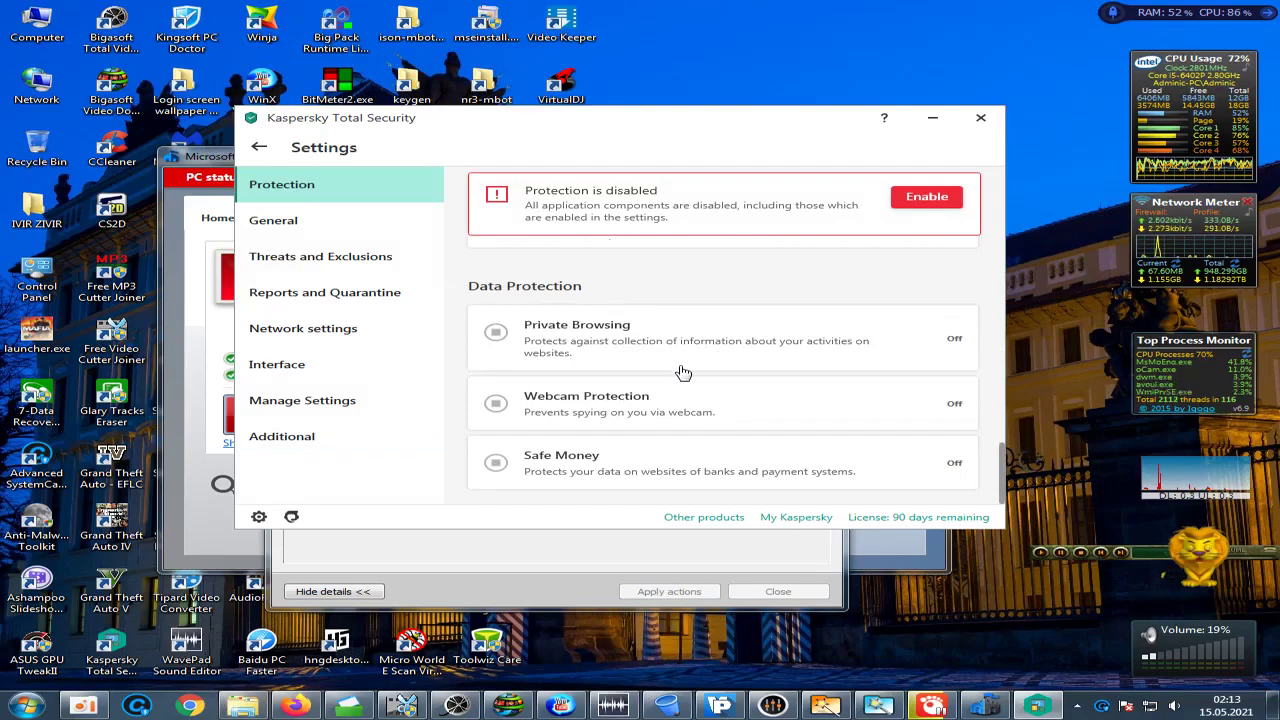
- Examine Kaspersky's Additional, Manage Settings and Interface settings, including keyboard protection, notifications and password protection
{"action": "left_click", "coordinate": [278, 441]}
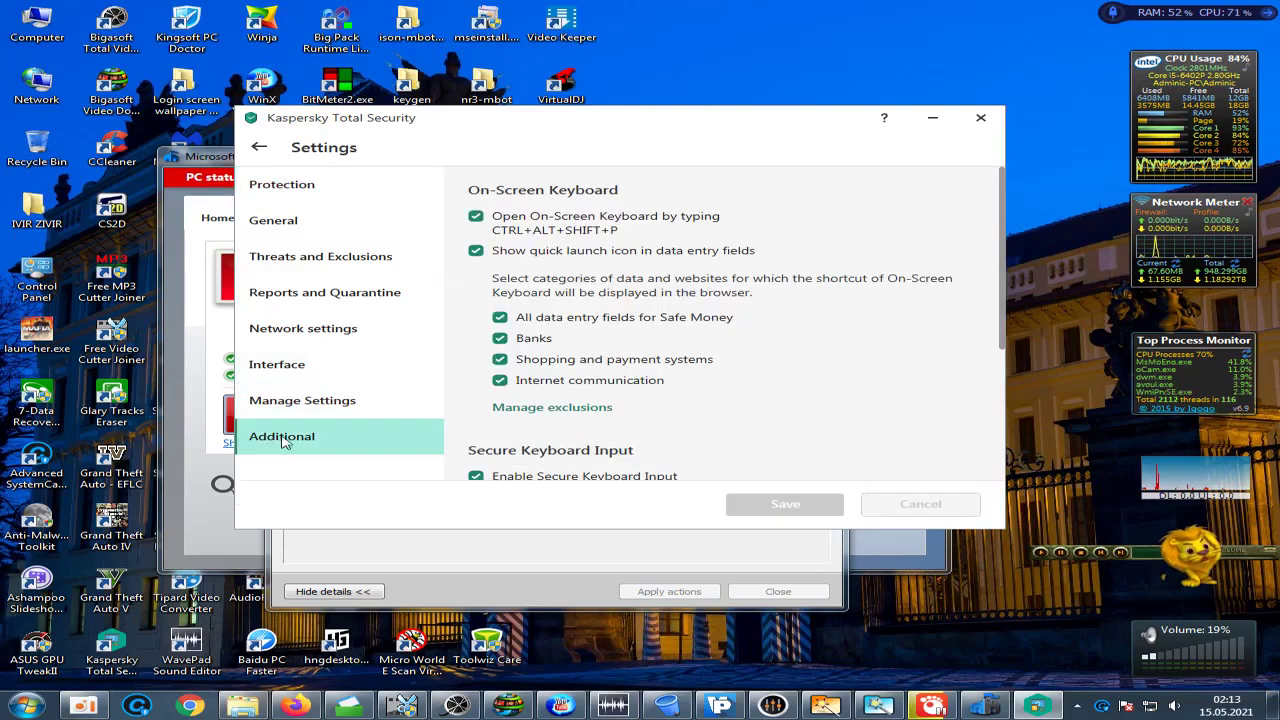
{"action": "scroll", "coordinate": [790, 366], "scroll_direction": "down", "scroll_amount": 3}
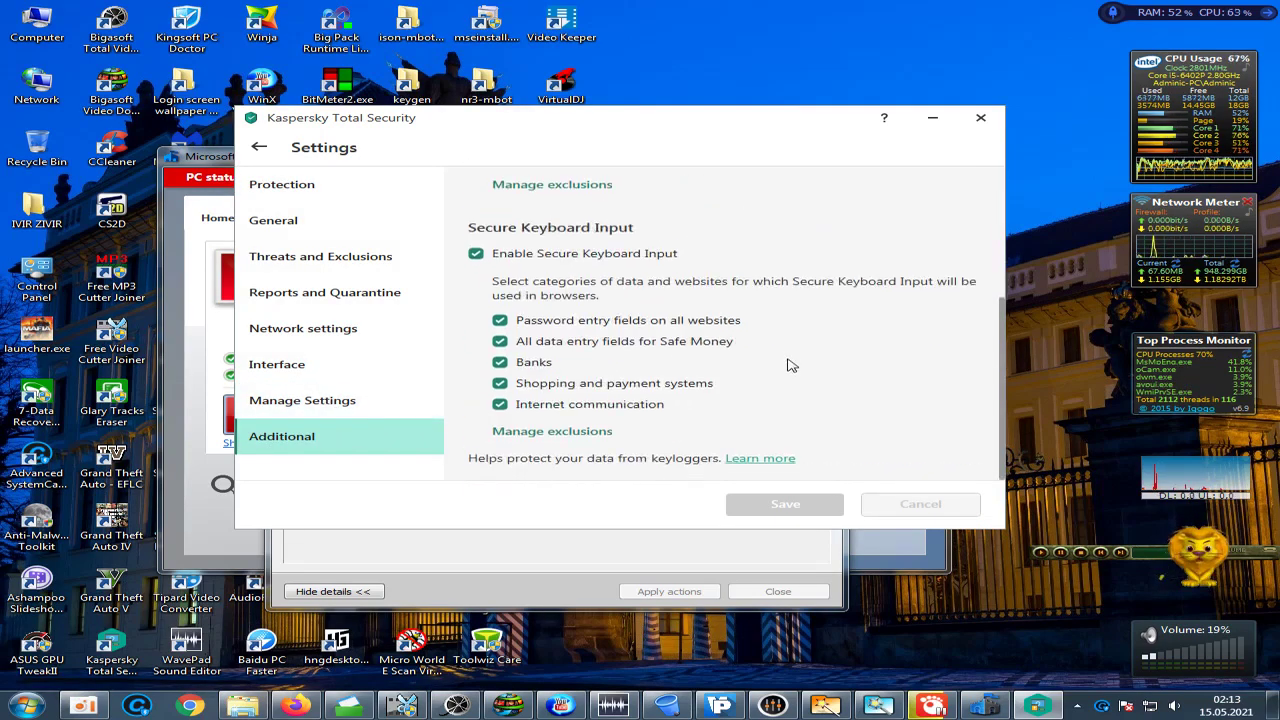
{"action": "scroll", "coordinate": [790, 364], "scroll_direction": "up", "scroll_amount": 3}
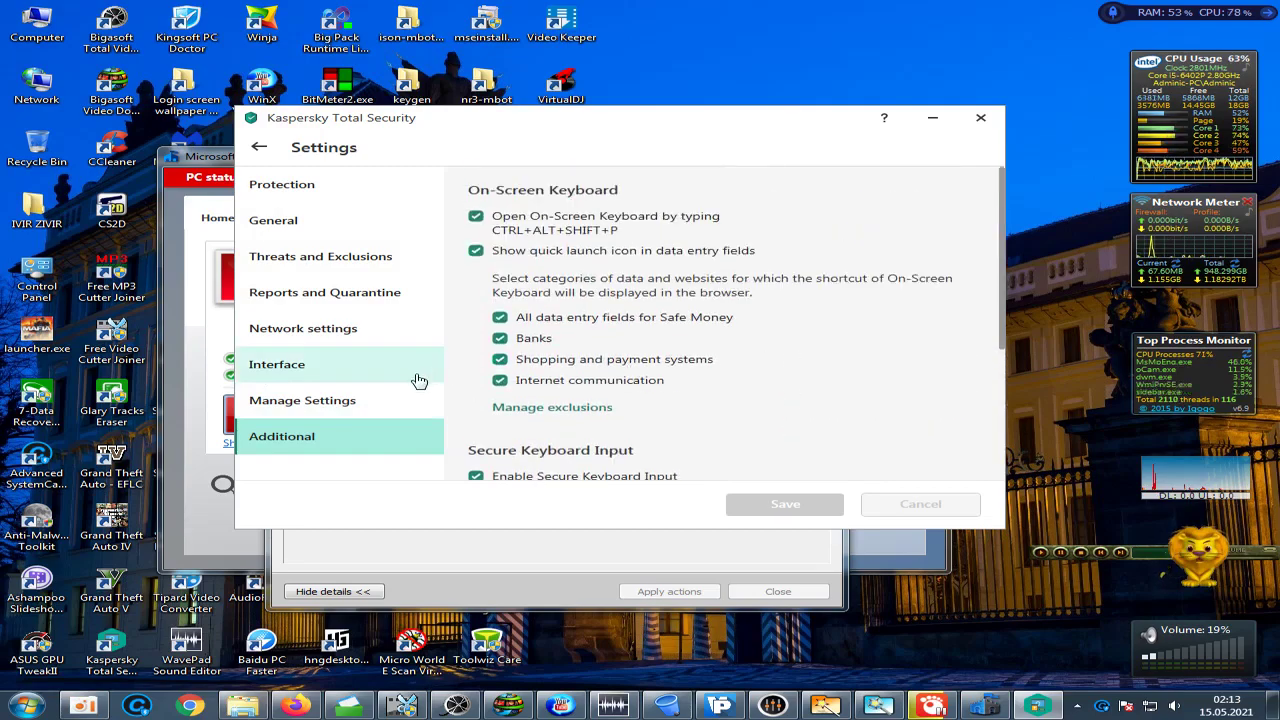
{"action": "left_click", "coordinate": [367, 400]}
{"action": "left_click", "coordinate": [319, 366]}
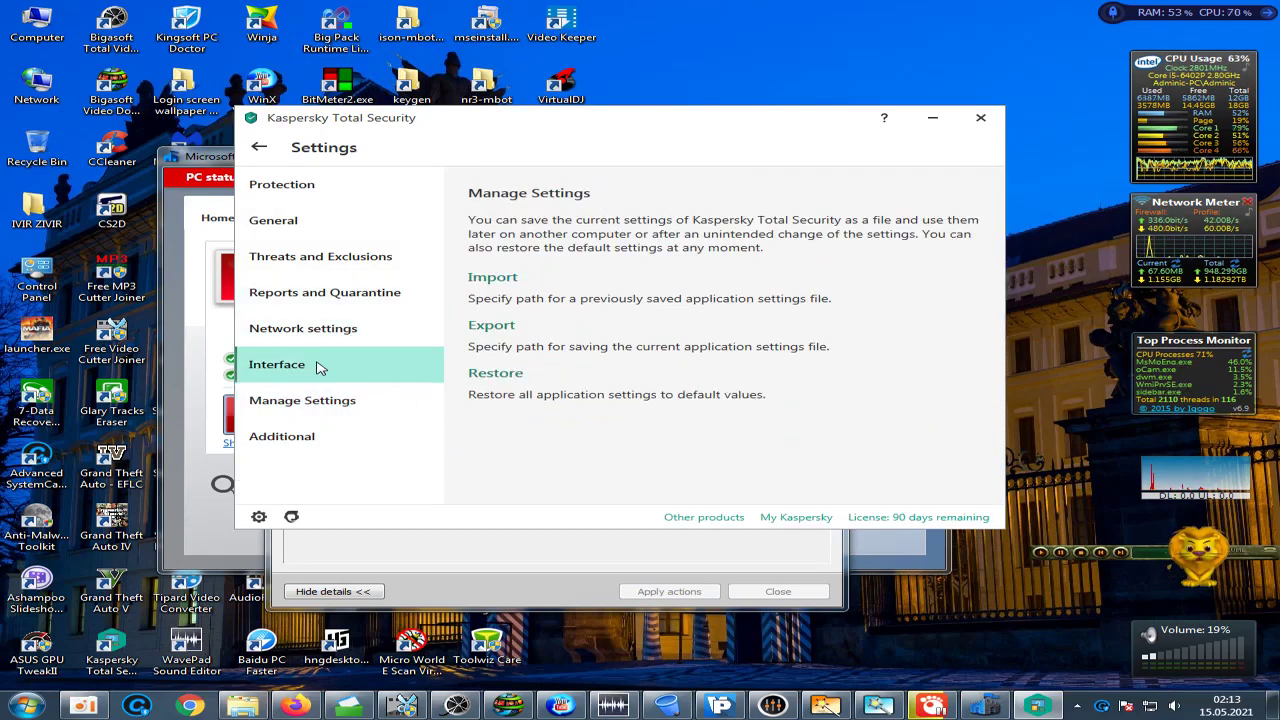
{"action": "scroll", "coordinate": [676, 297], "scroll_direction": "down", "scroll_amount": 5}
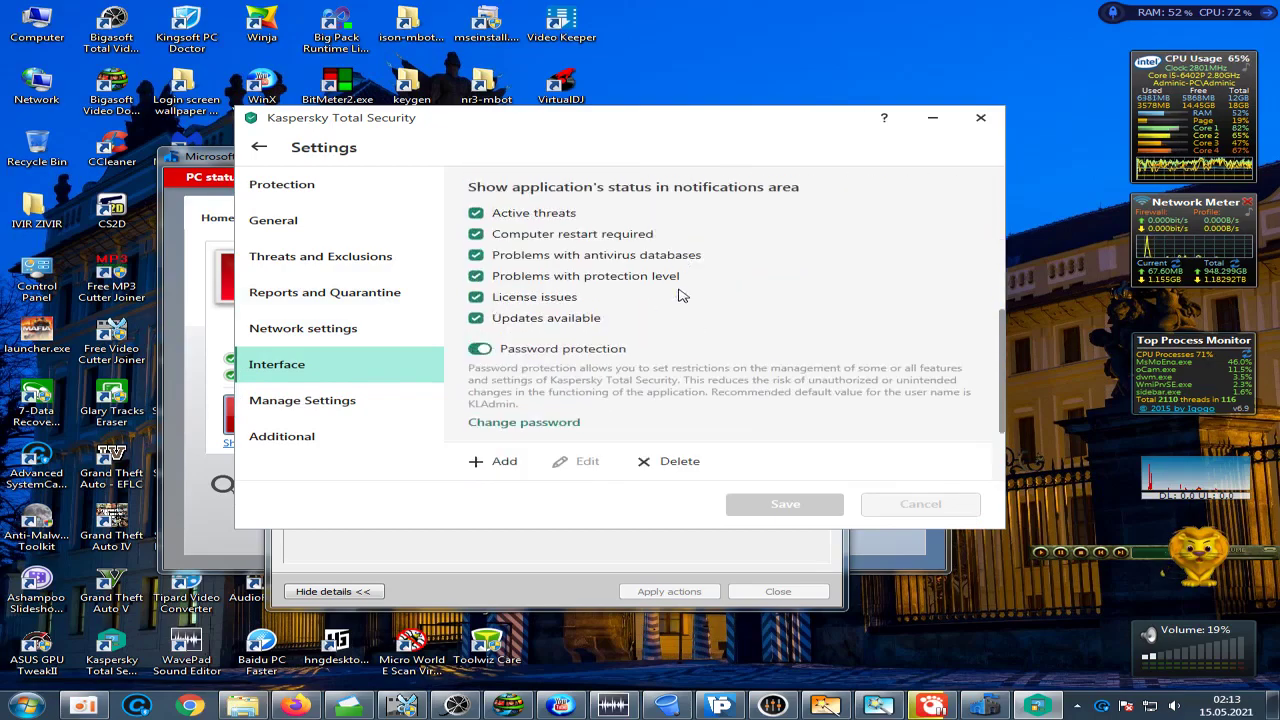
{"action": "scroll", "coordinate": [680, 297], "scroll_direction": "up", "scroll_amount": 2}
{"action": "scroll", "coordinate": [683, 297], "scroll_direction": "up", "scroll_amount": 5}
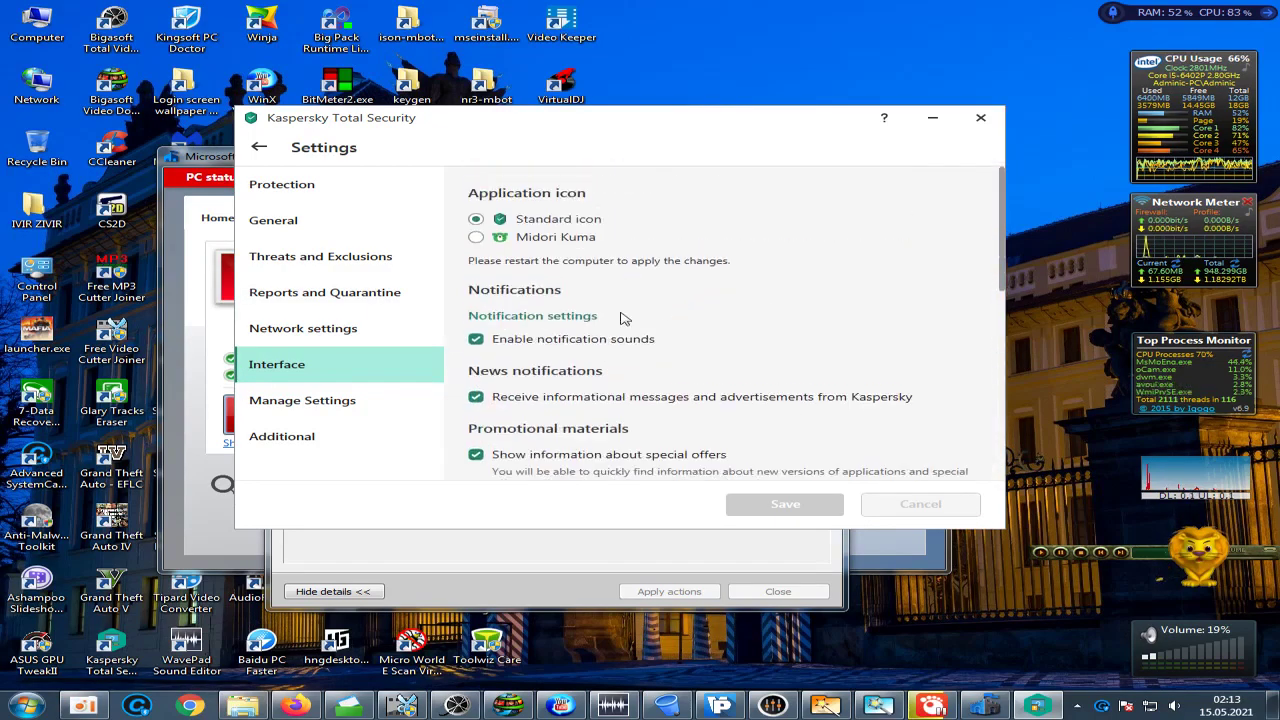
- Examine Kaspersky's Network, Reports and Quarantine, Threats and Exclusions, General and Protection settings, and close its window
{"action": "left_click", "coordinate": [366, 332]}
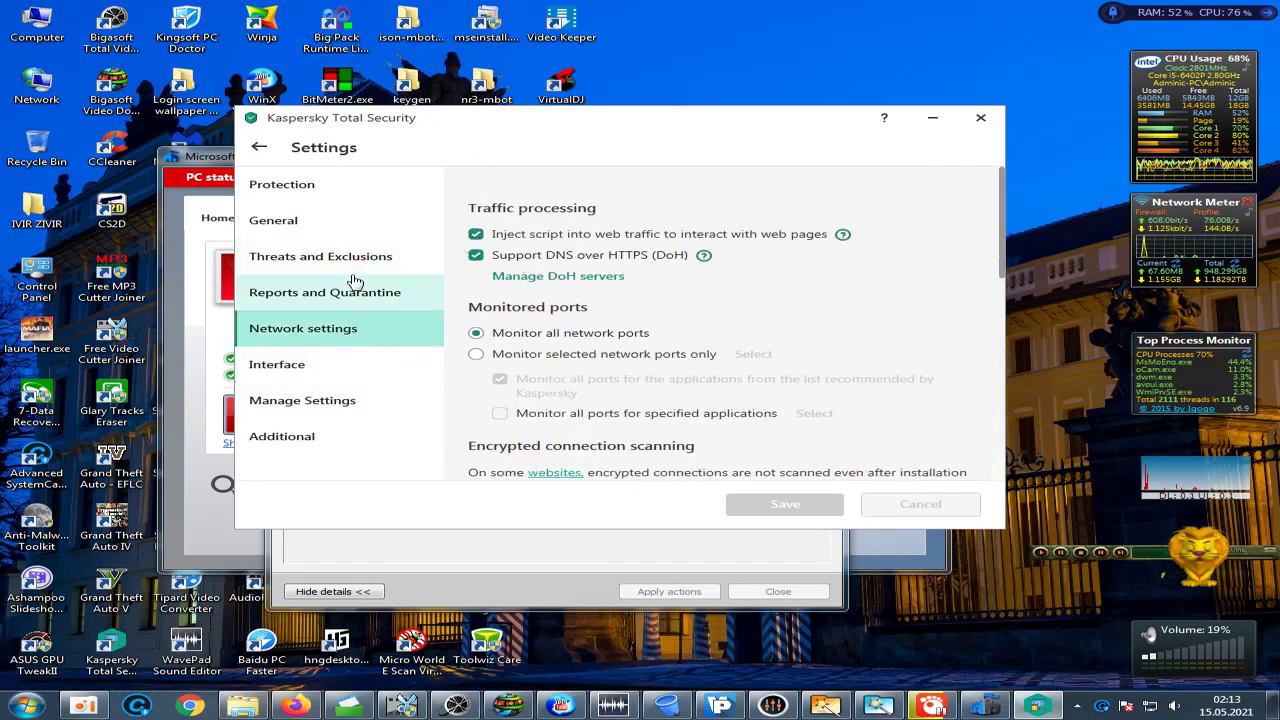
{"action": "left_click", "coordinate": [340, 292]}
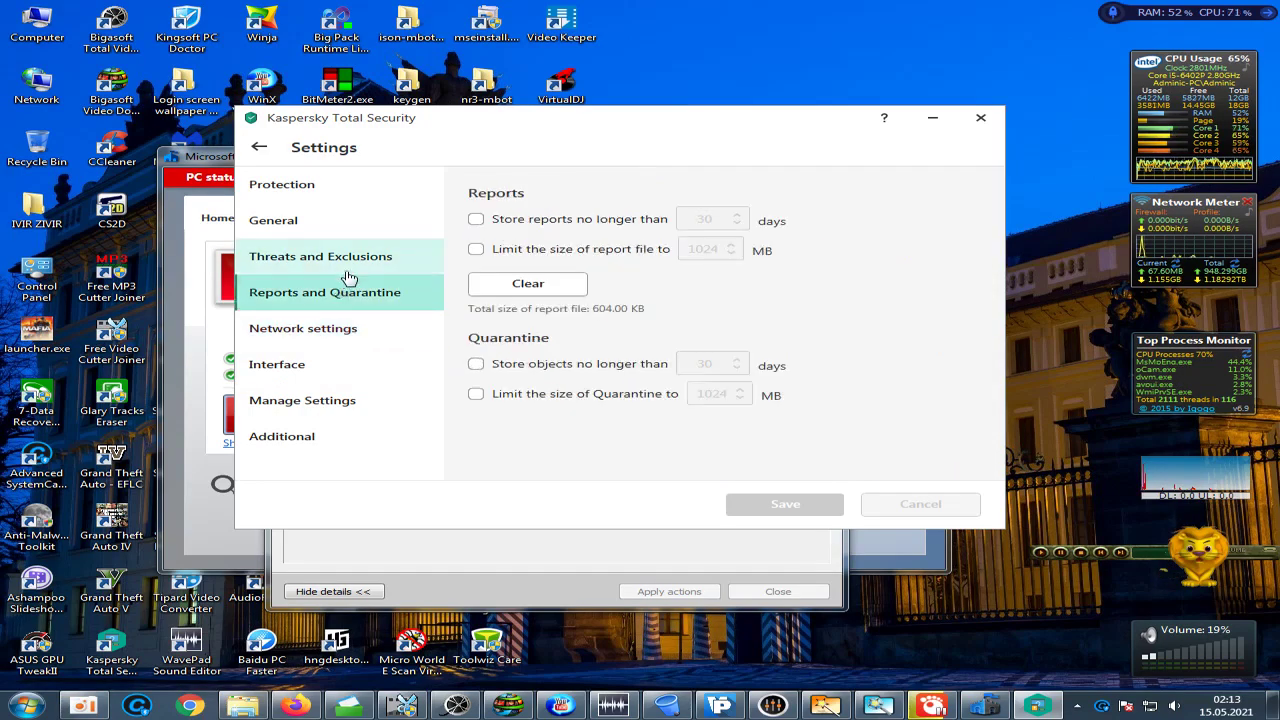
{"action": "left_click", "coordinate": [349, 262]}
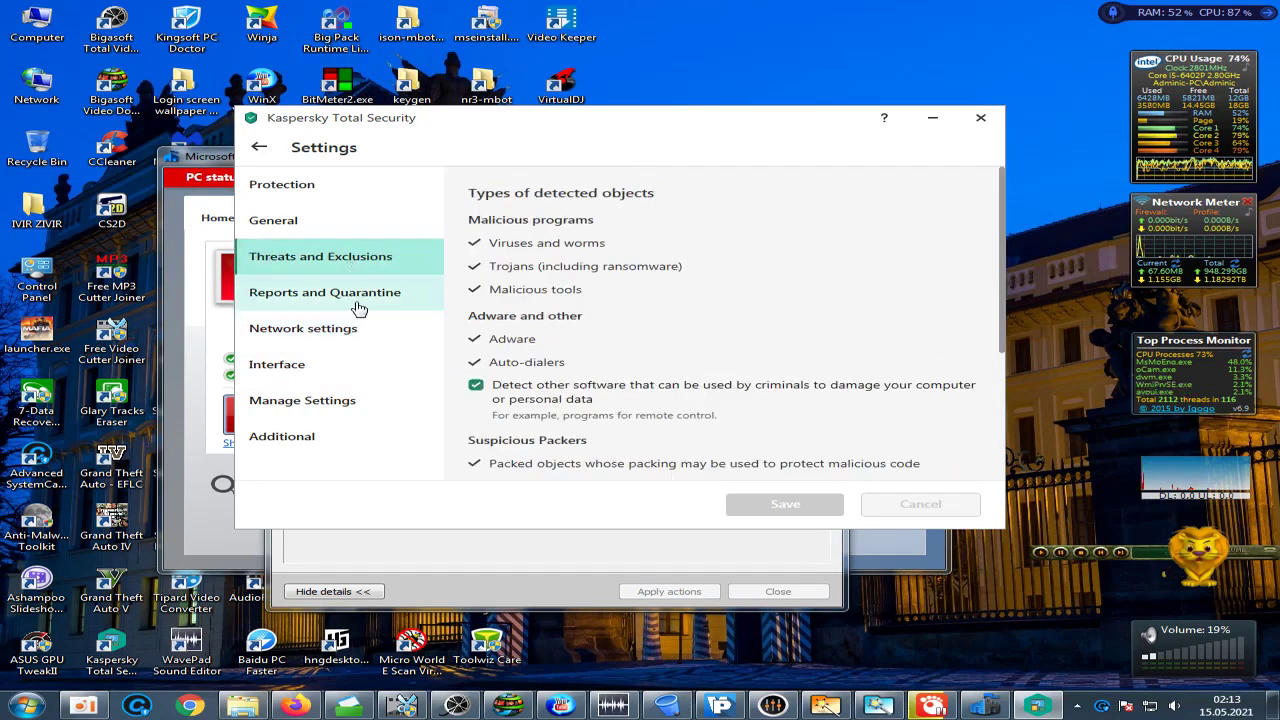
{"action": "left_click", "coordinate": [324, 226]}
{"action": "left_click", "coordinate": [325, 190]}
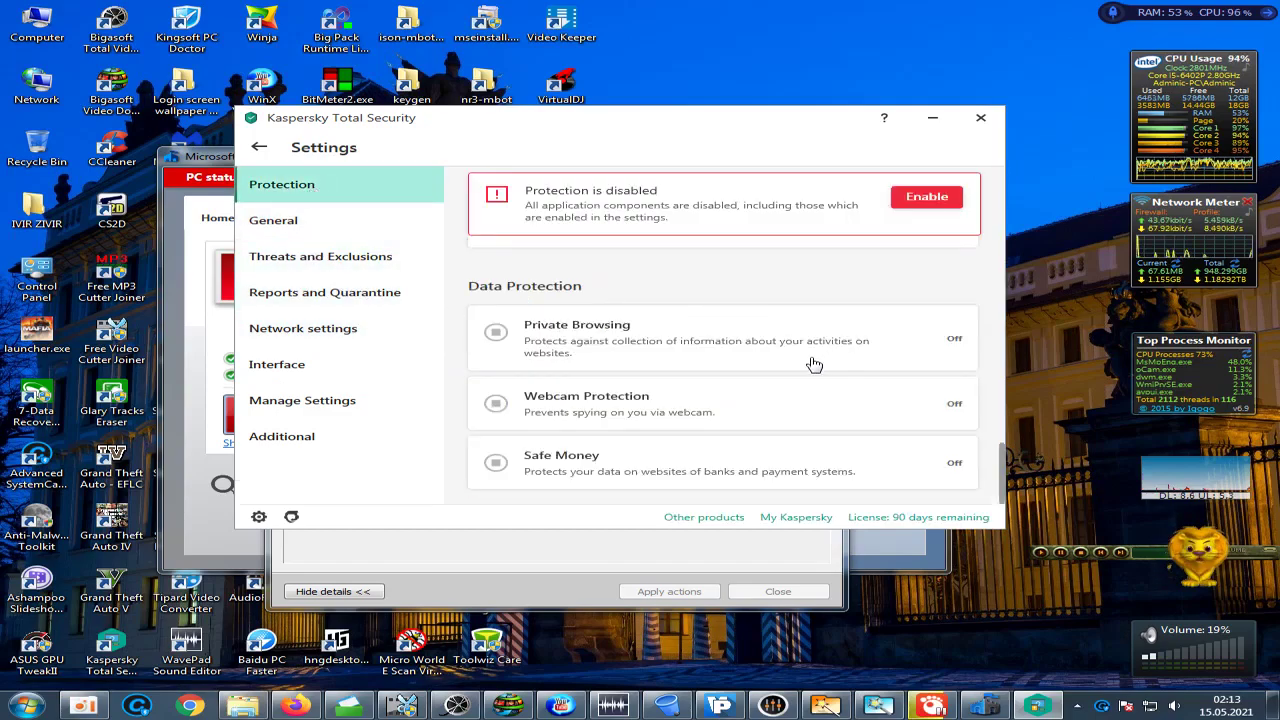
{"action": "scroll", "coordinate": [729, 363], "scroll_direction": "up", "scroll_amount": 5}
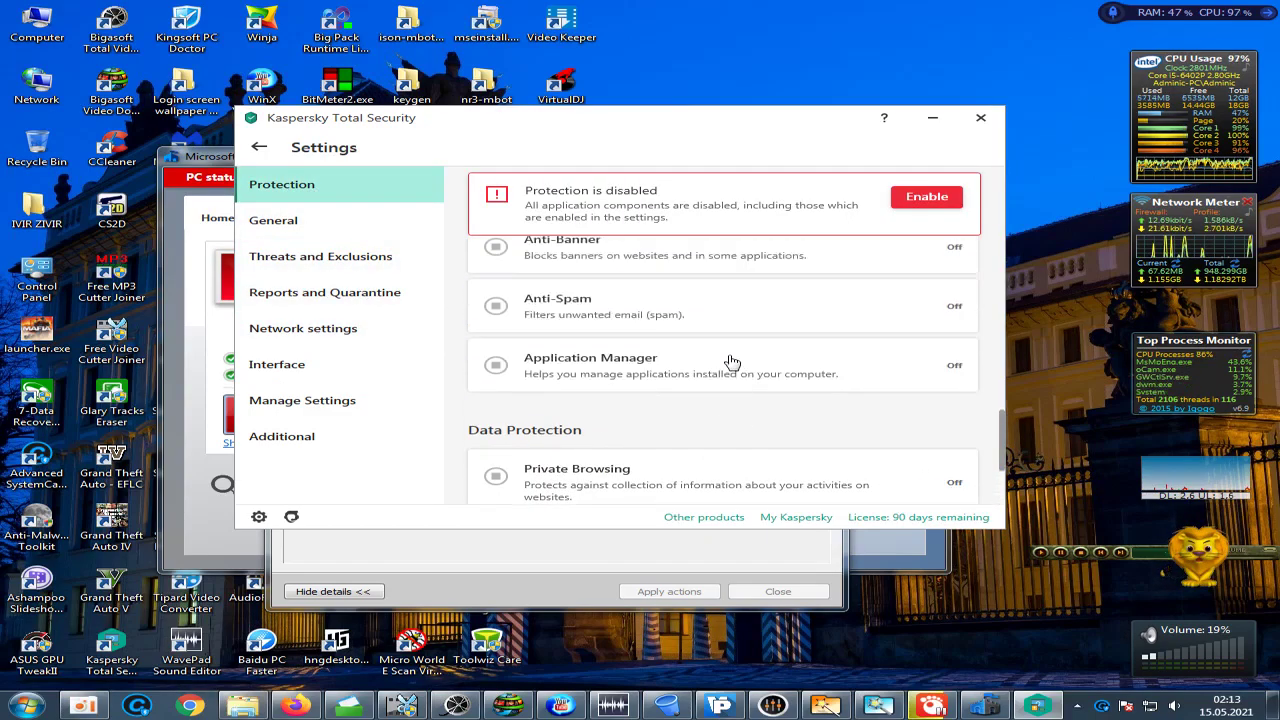
{"action": "scroll", "coordinate": [694, 391], "scroll_direction": "up", "scroll_amount": 5}
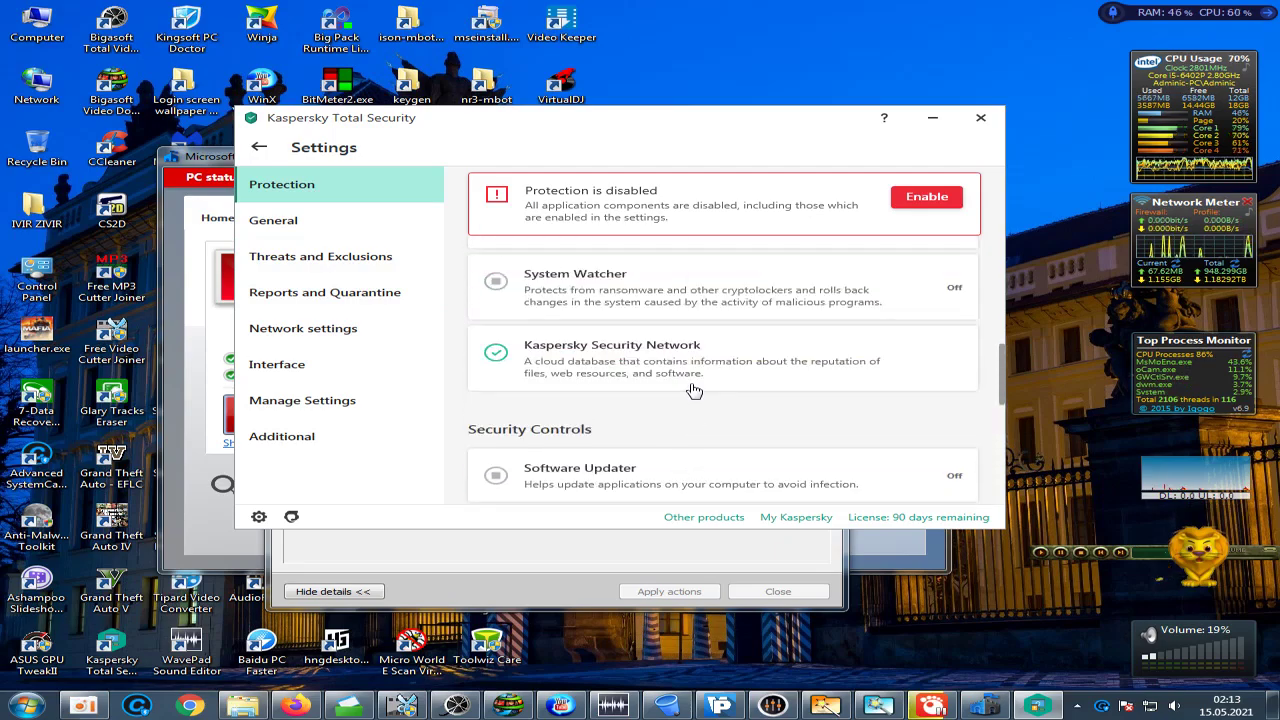
{"action": "scroll", "coordinate": [694, 386], "scroll_direction": "up", "scroll_amount": 4}
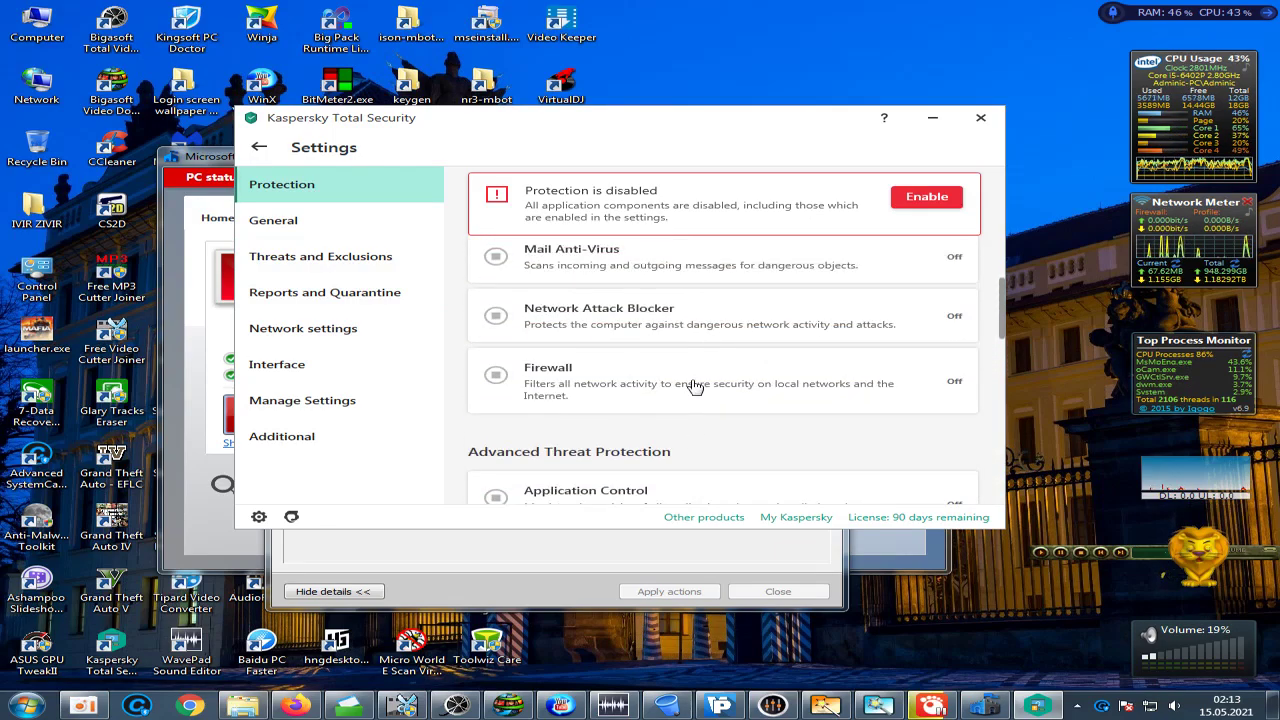
{"action": "left_click", "coordinate": [259, 146]}
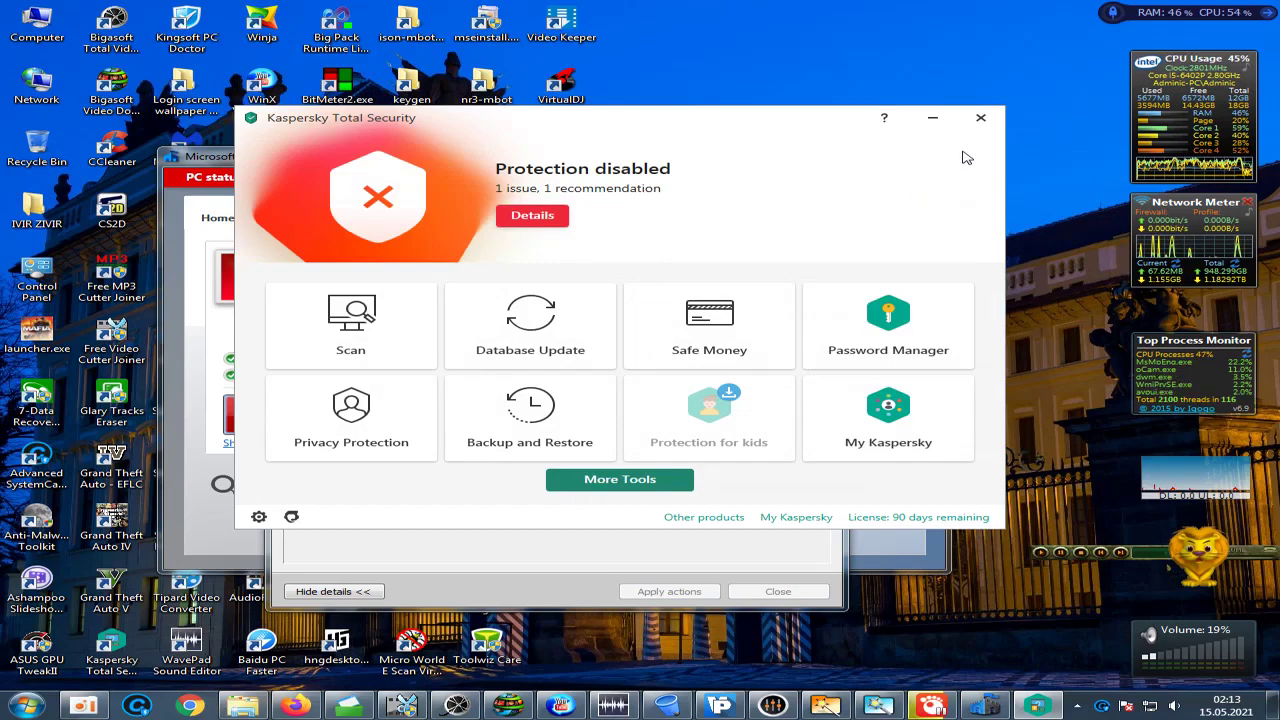
{"action": "left_click", "coordinate": [980, 118]}
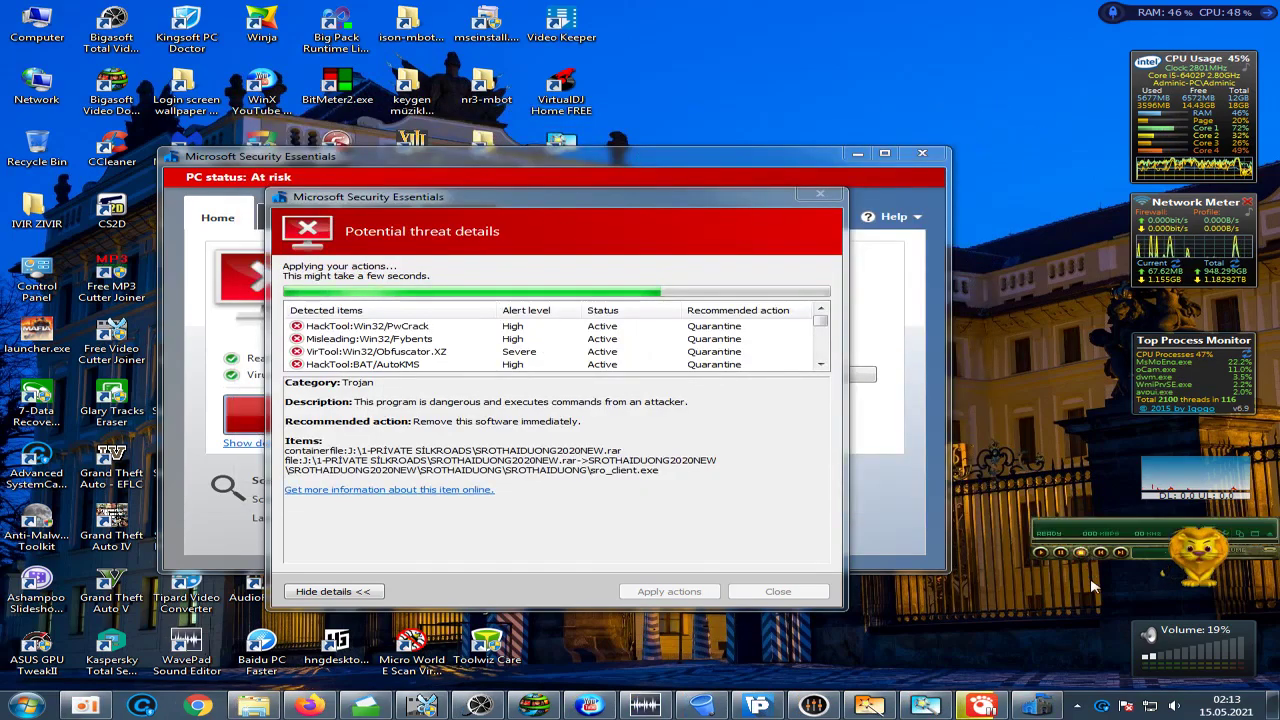
- Refresh the Windows desktop
{"action": "left_click", "coordinate": [1077, 706]}
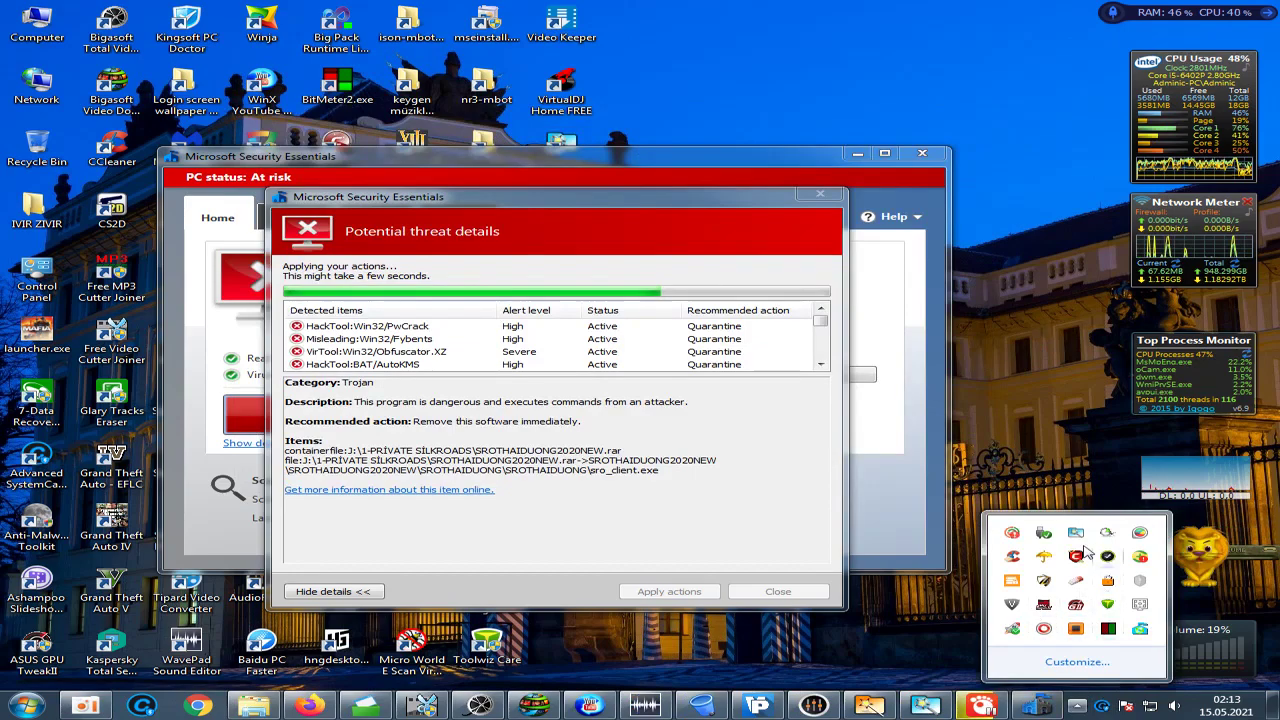
{"action": "right_click", "coordinate": [1043, 372]}
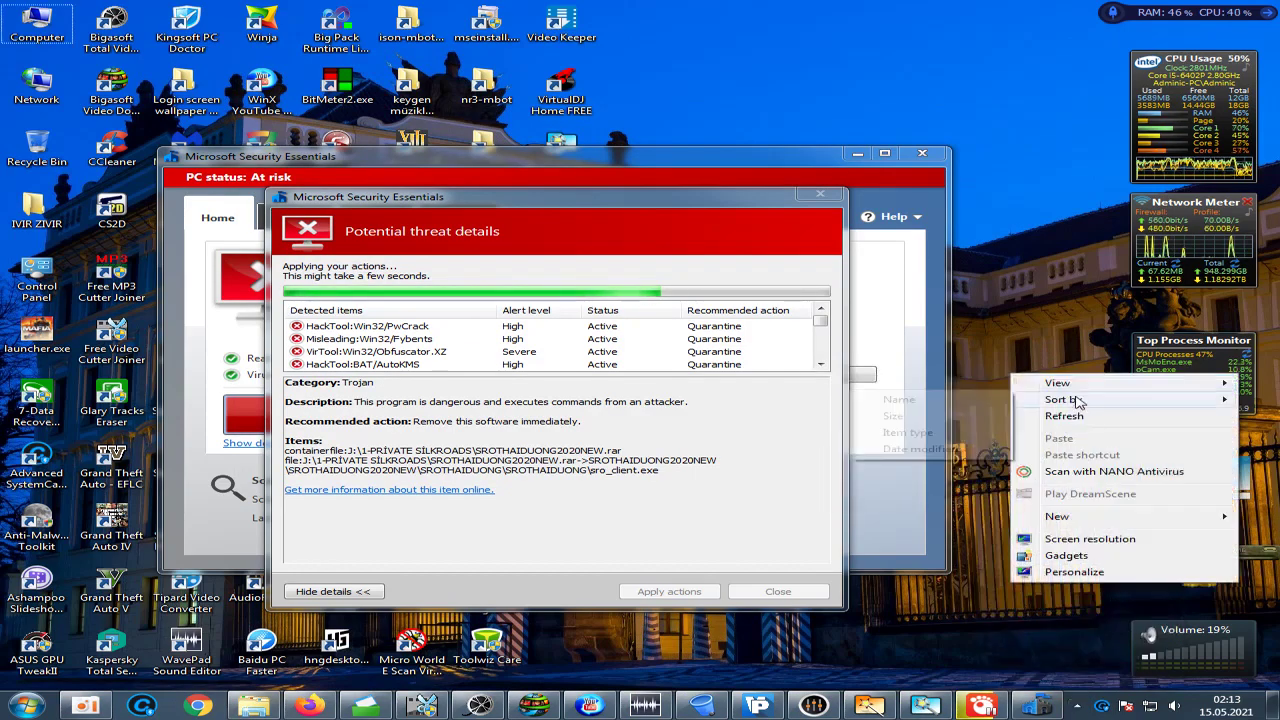
{"action": "left_click", "coordinate": [1065, 414]}
- Switch to Privacy Eraser Free, view its scan results, and minimize it
{"action": "left_click", "coordinate": [1077, 706]}
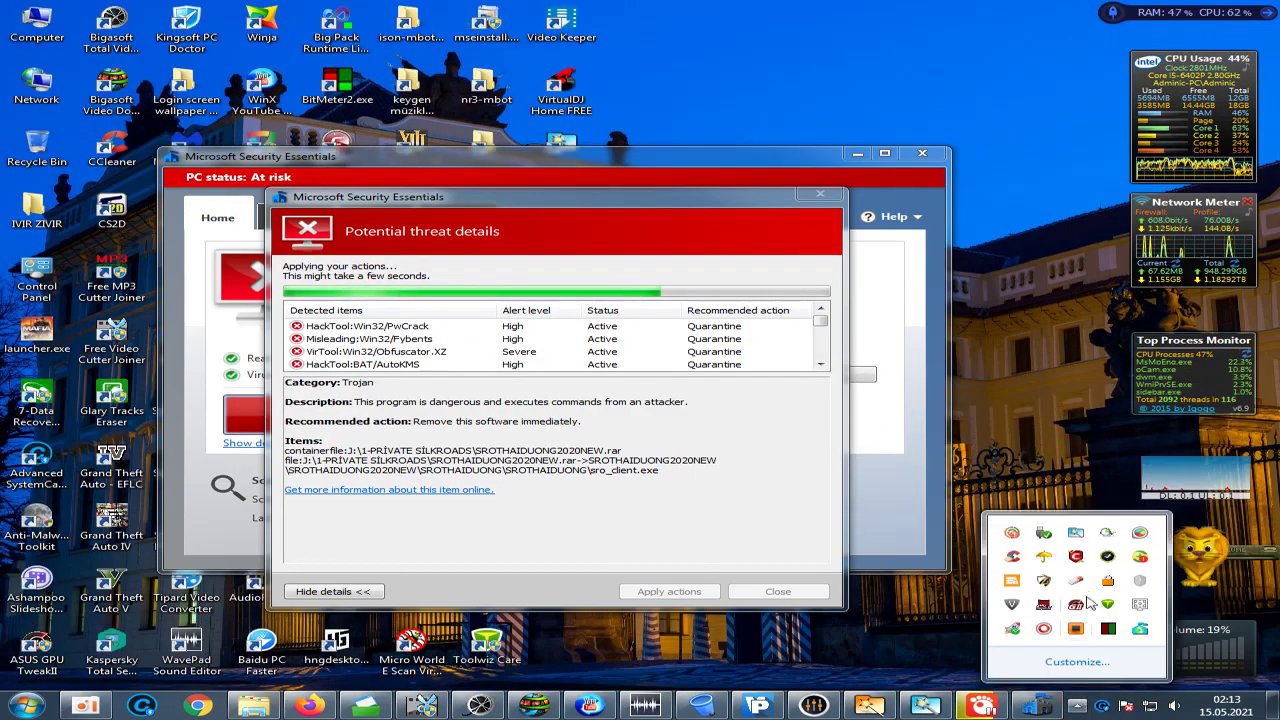
{"action": "right_click", "coordinate": [1092, 588]}
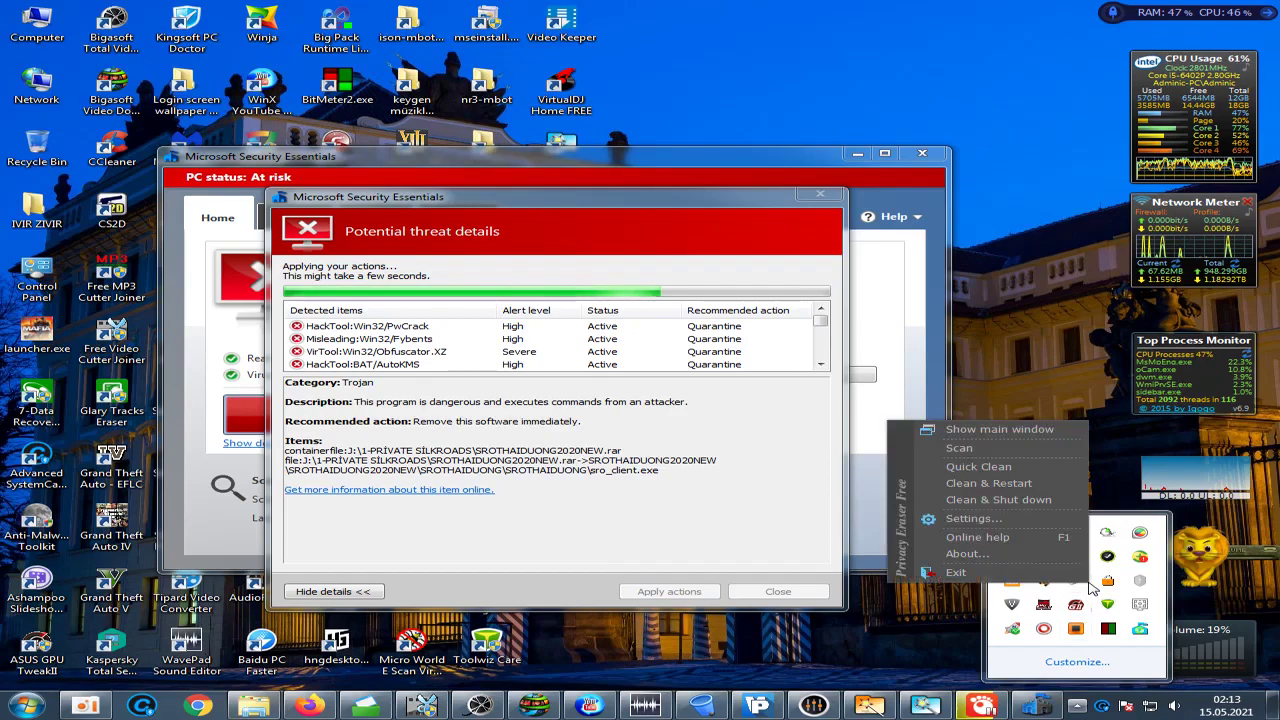
{"action": "left_click", "coordinate": [1009, 431]}
{"action": "left_click", "coordinate": [1010, 444]}
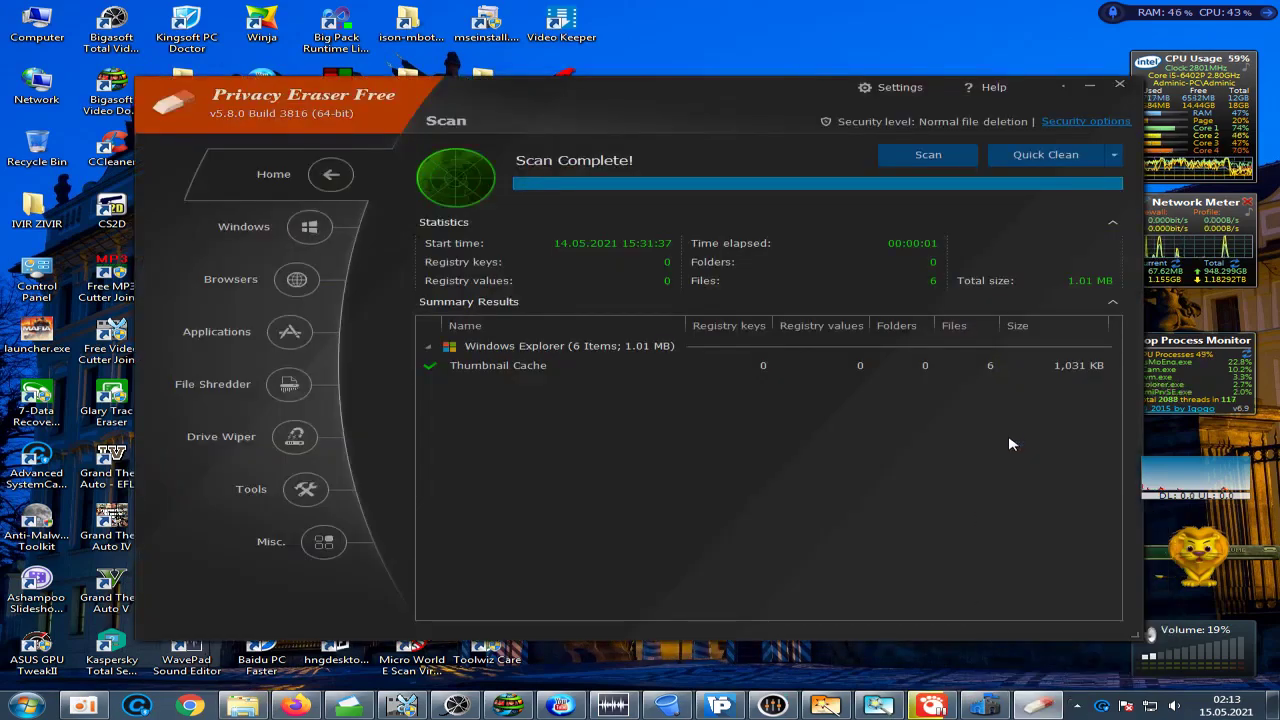
{"action": "left_click_drag", "start_coordinate": [783, 97], "coordinate": [709, 101]}
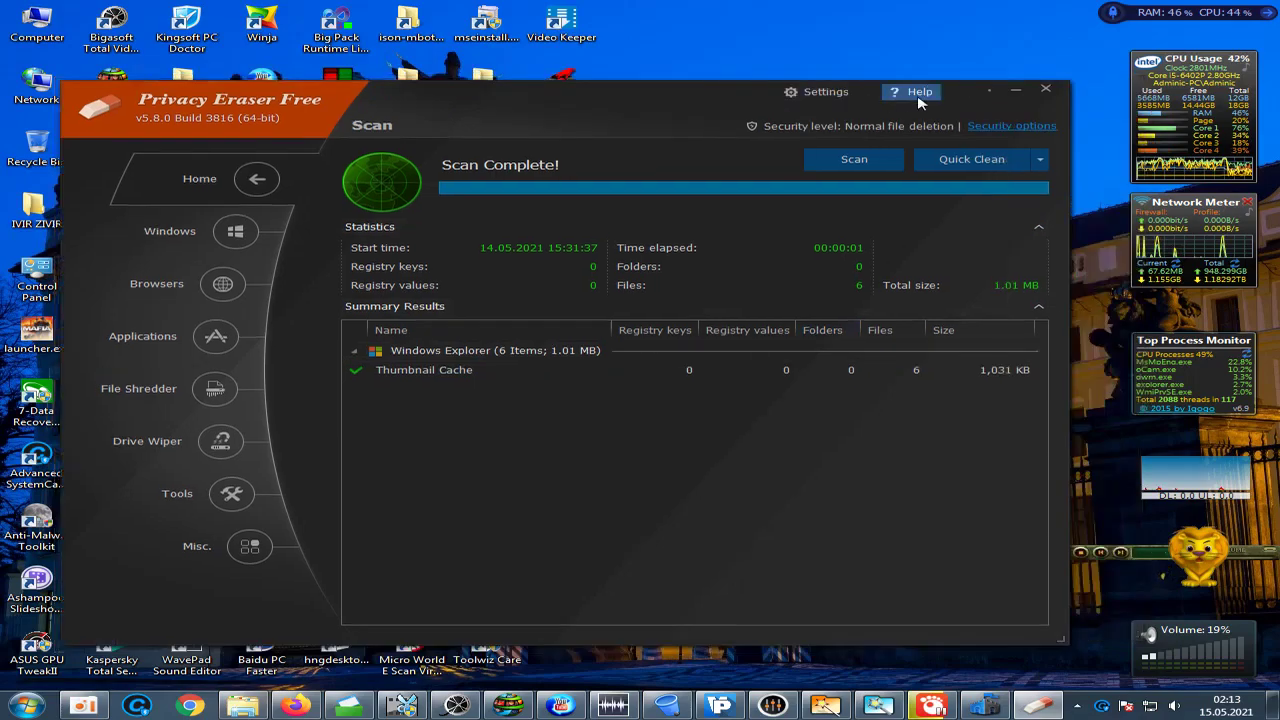
{"action": "left_click", "coordinate": [1010, 93]}
- Switch to CCleaner, view its Health Check page, and minimize it
{"action": "left_click", "coordinate": [1077, 706]}
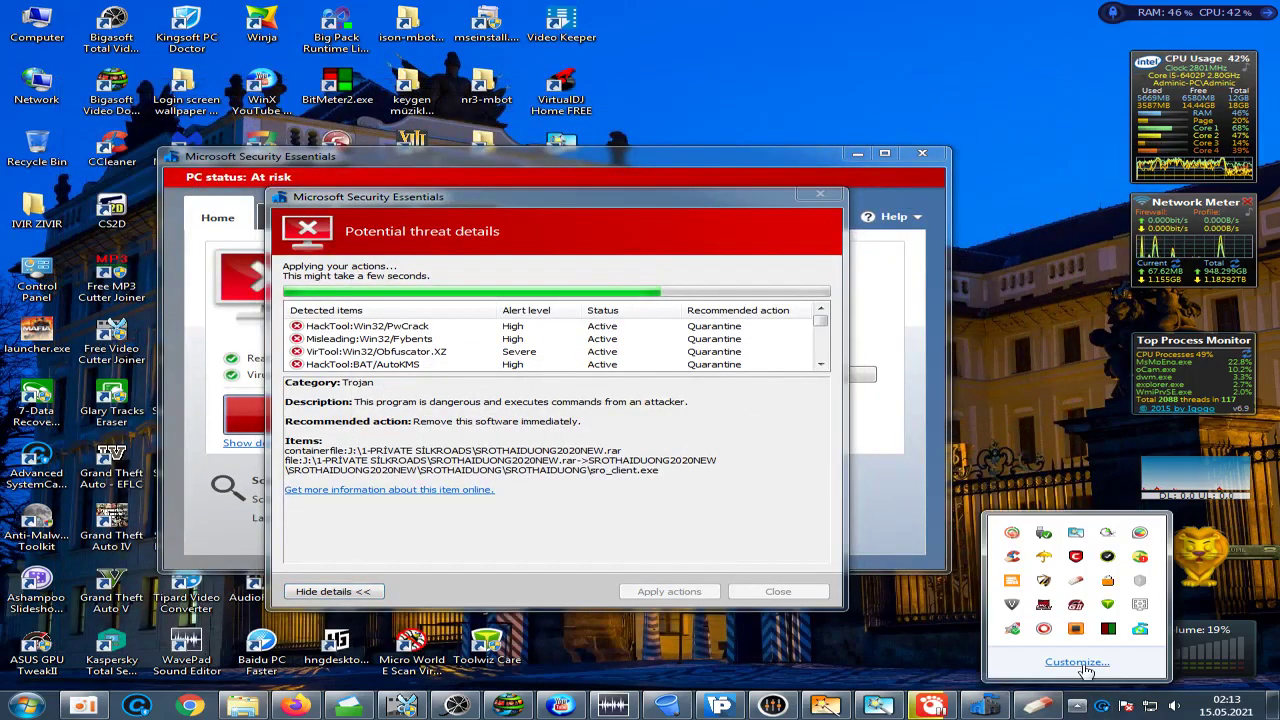
{"action": "right_click", "coordinate": [1022, 563]}
{"action": "key", "text": "Escape"}
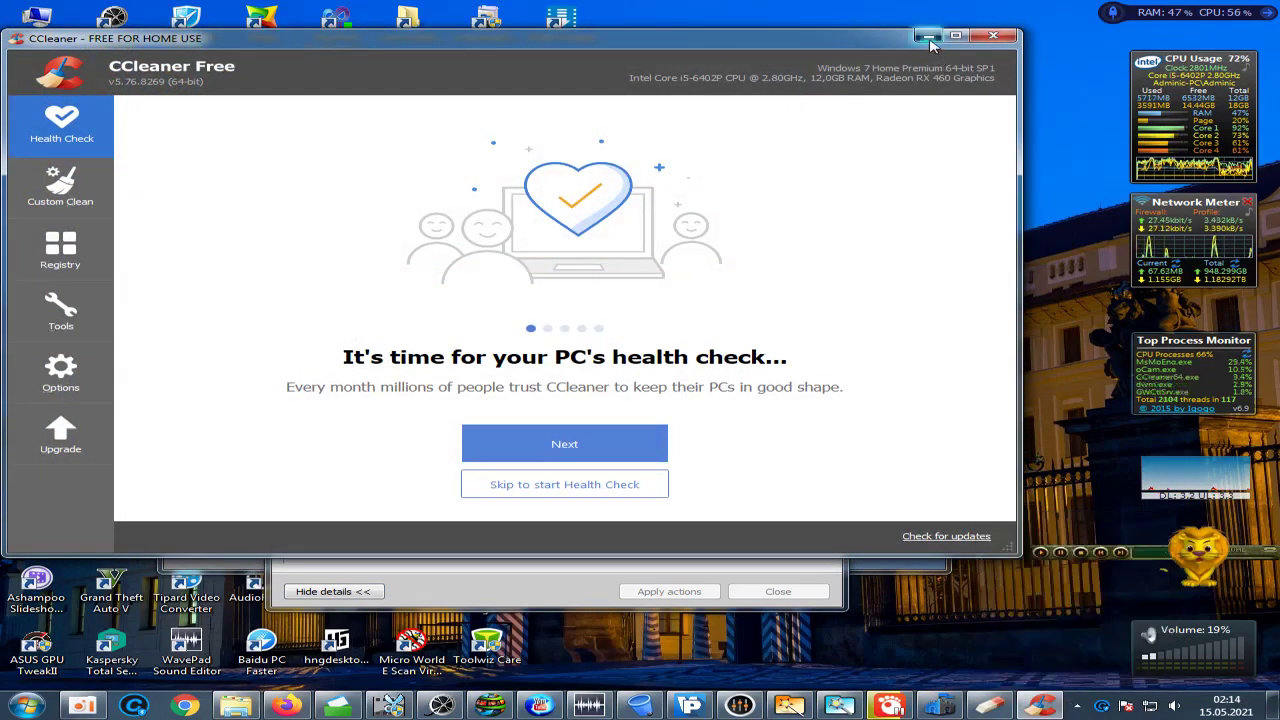
{"action": "left_click", "coordinate": [1040, 706]}
- Switch to Toolwiz Care, look over its Security and Checkup pages, and close its window
{"action": "right_click", "coordinate": [1004, 605]}
{"action": "left_click", "coordinate": [1065, 378]}
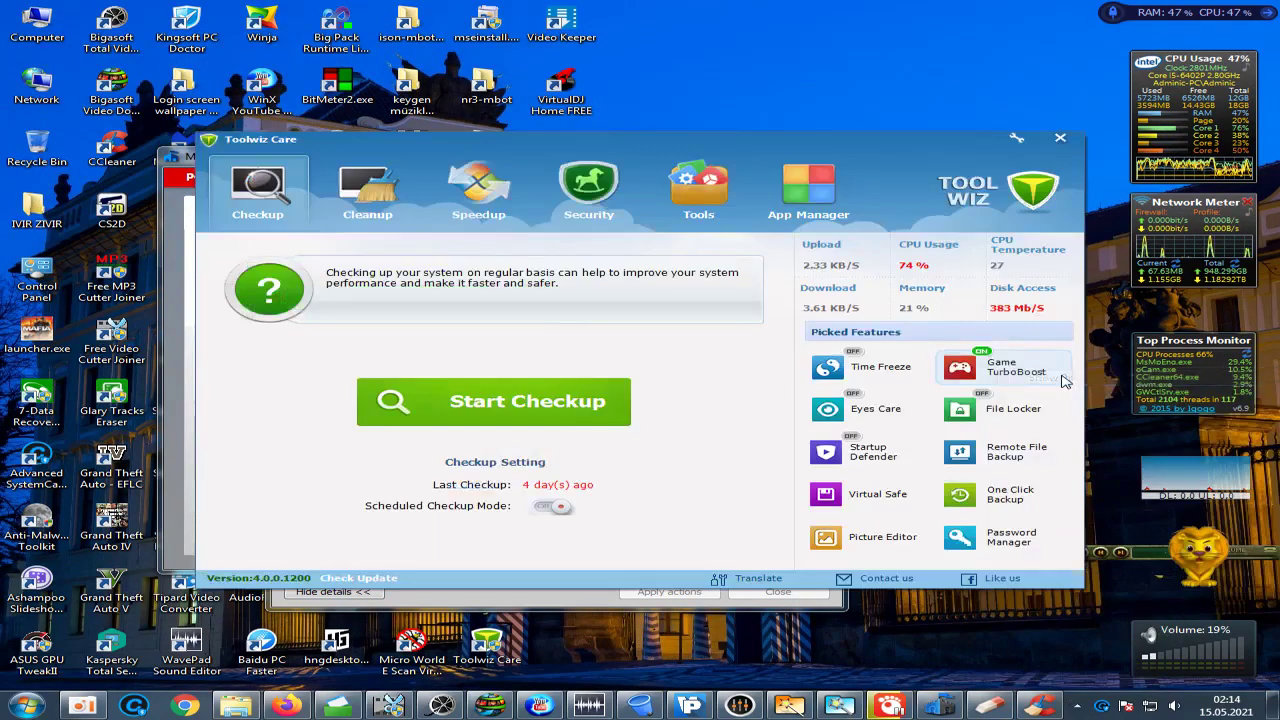
{"action": "left_click", "coordinate": [594, 178]}
{"action": "left_click", "coordinate": [263, 190]}
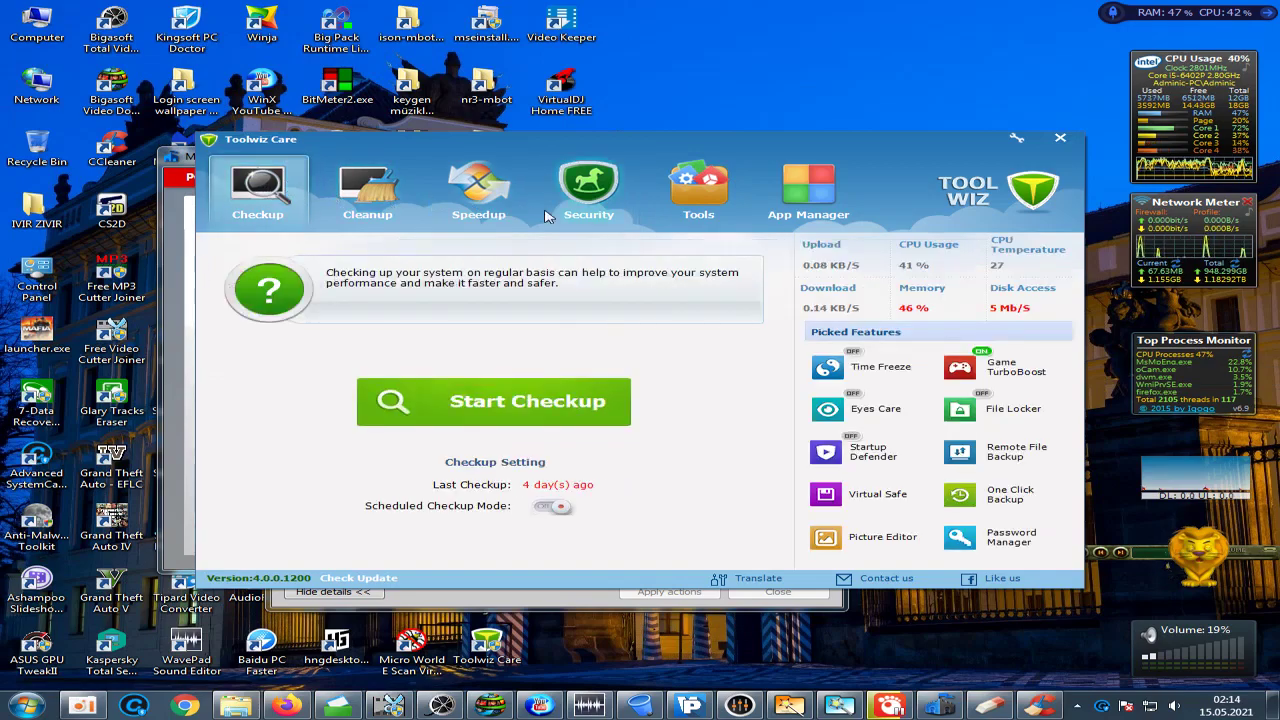
{"action": "left_click", "coordinate": [1060, 142]}
- Check the mode options of the background utility that offers Game Mode and Normal Mode
{"action": "left_click", "coordinate": [1077, 707]}
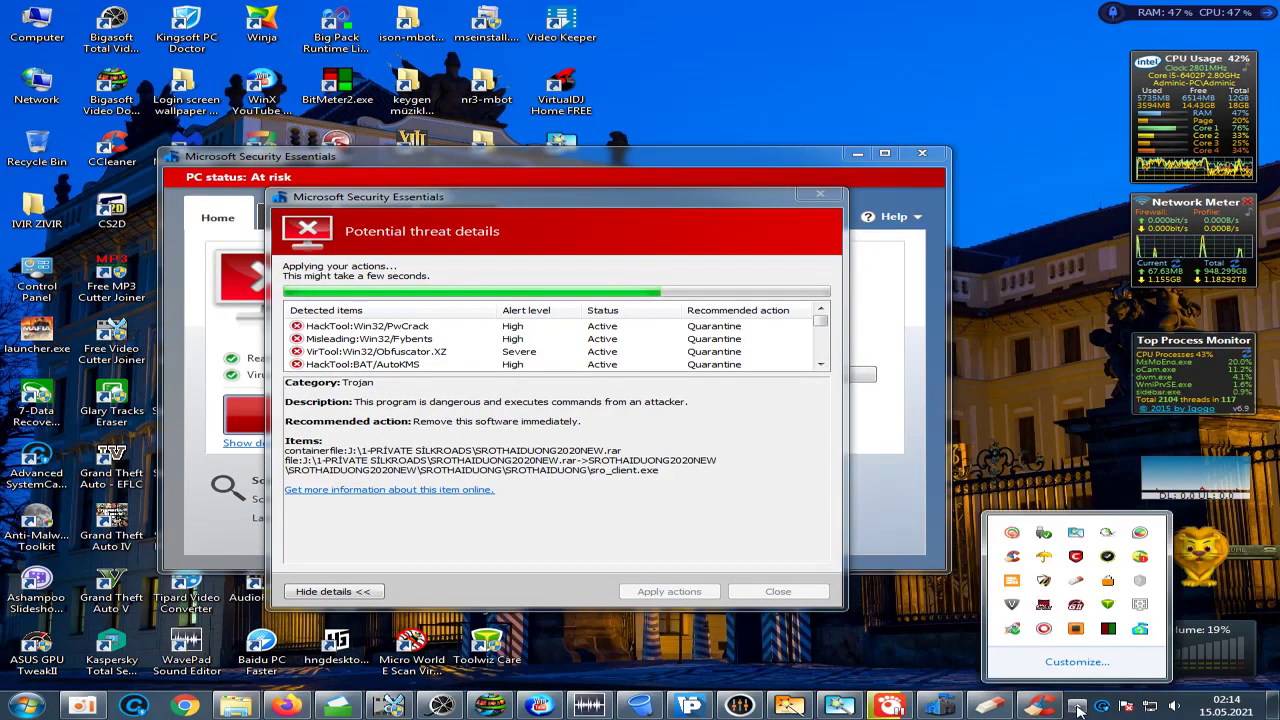
{"action": "right_click", "coordinate": [1013, 630]}
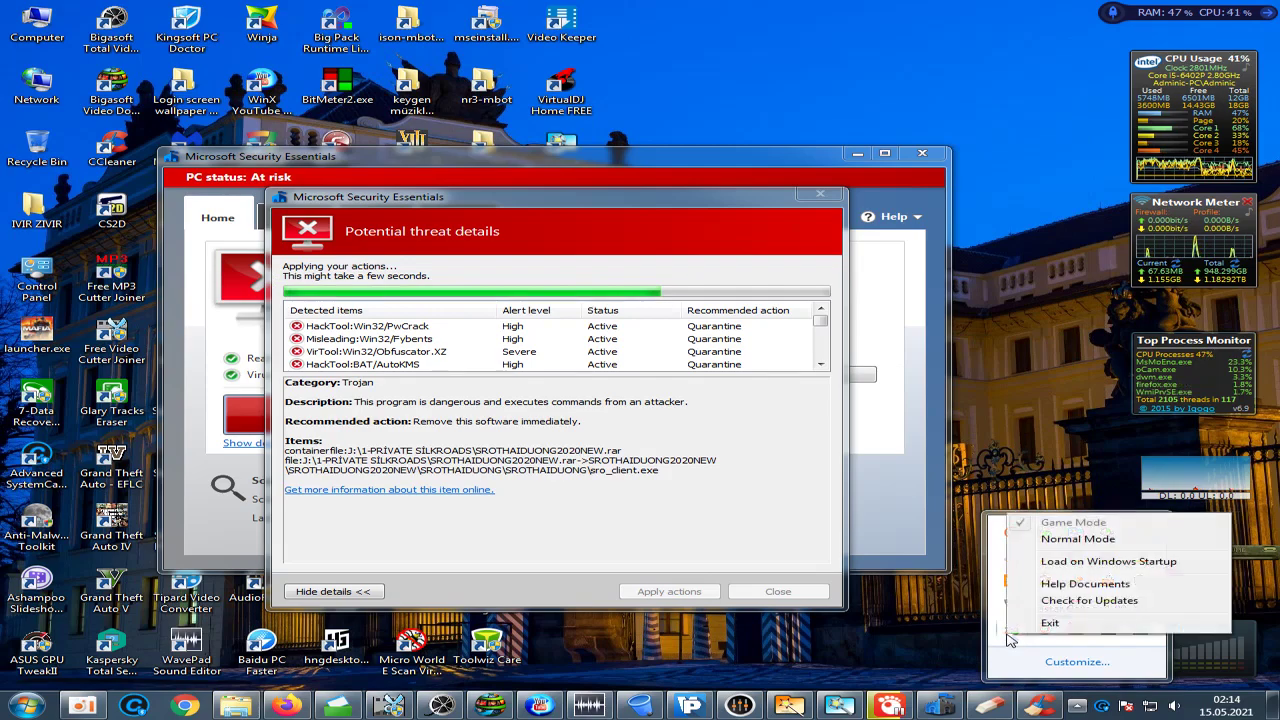
{"action": "left_click", "coordinate": [1058, 621]}
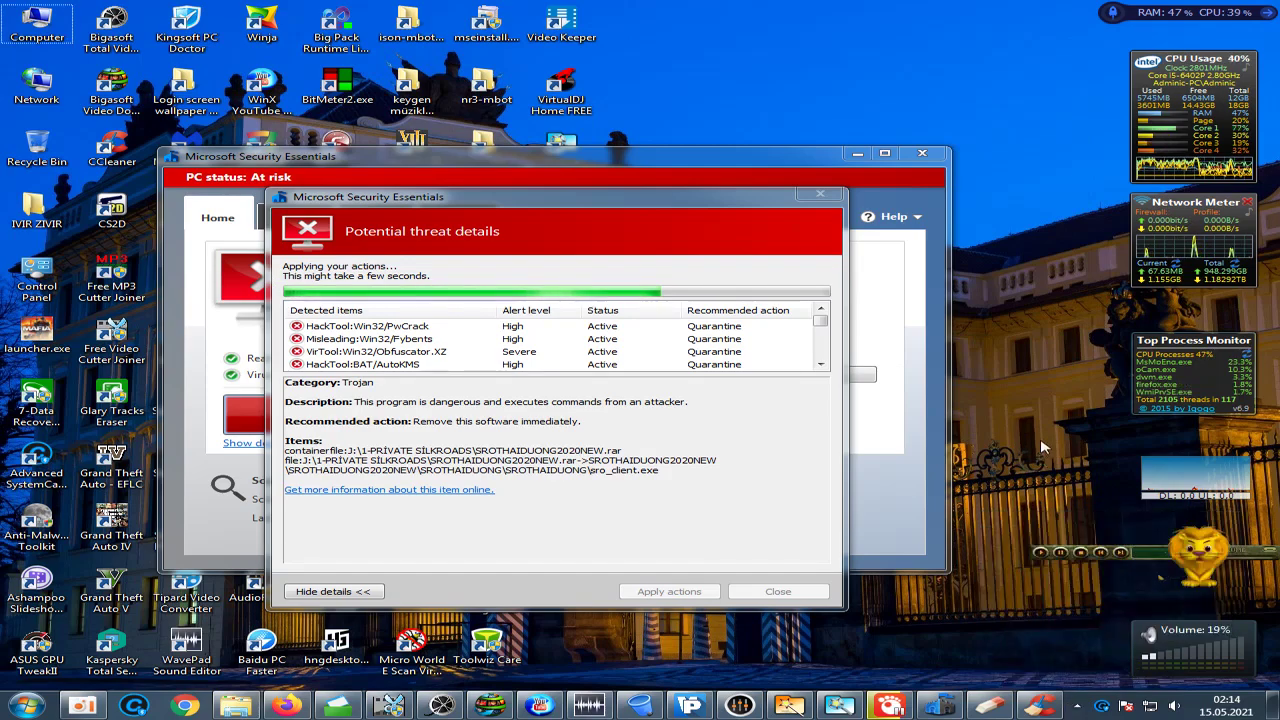
- Switch to Desktop Secret Lock and try to access its Options, cancelling the password request
{"action": "left_click", "coordinate": [1078, 706]}
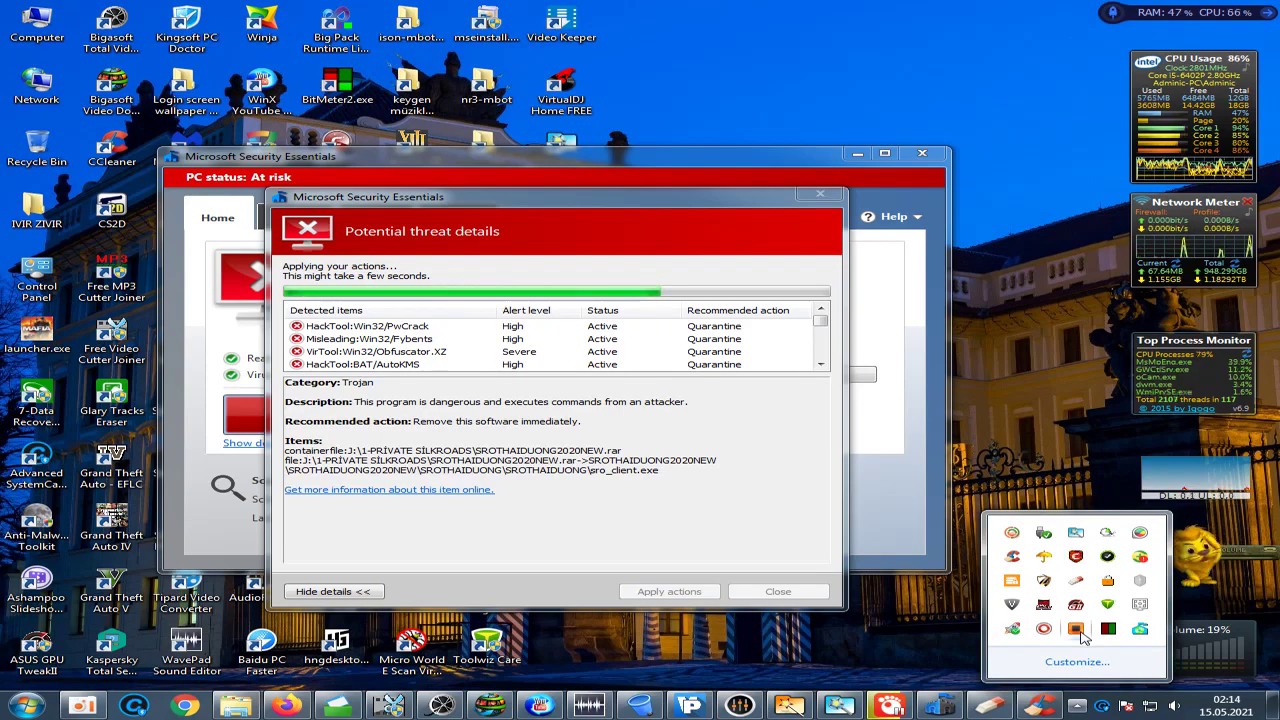
{"action": "right_click", "coordinate": [1108, 598]}
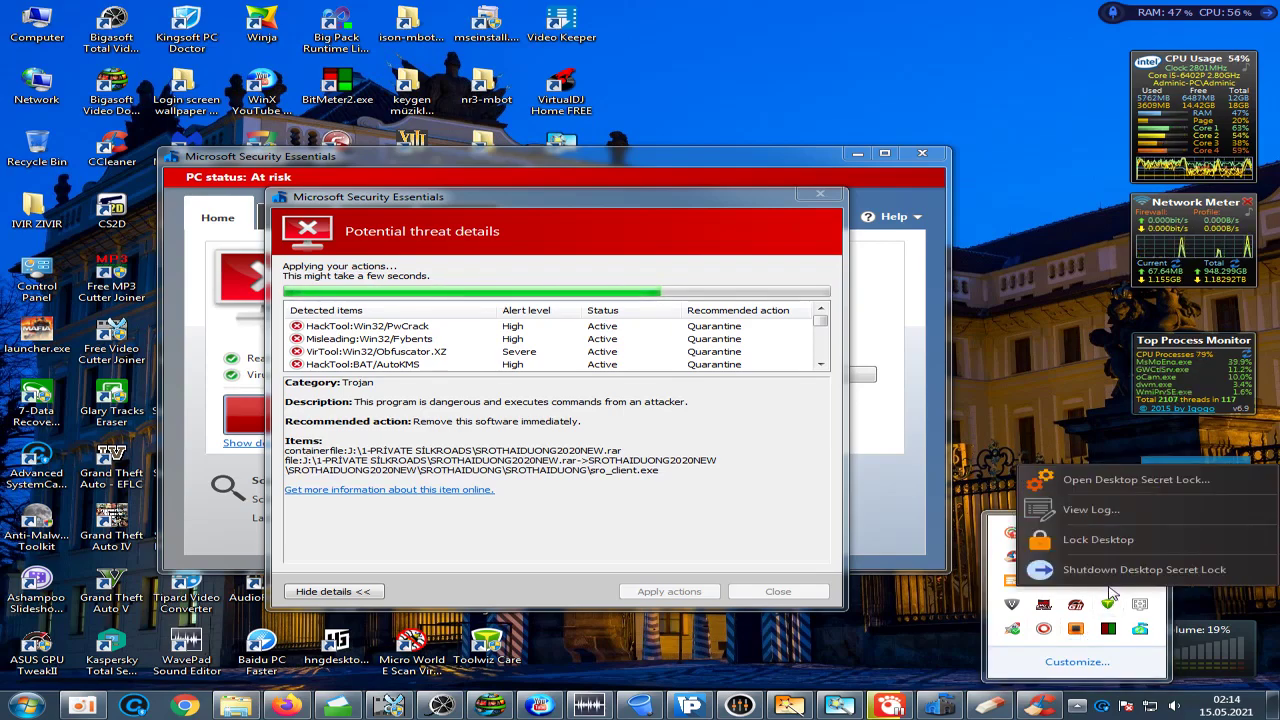
{"action": "left_click", "coordinate": [1105, 479]}
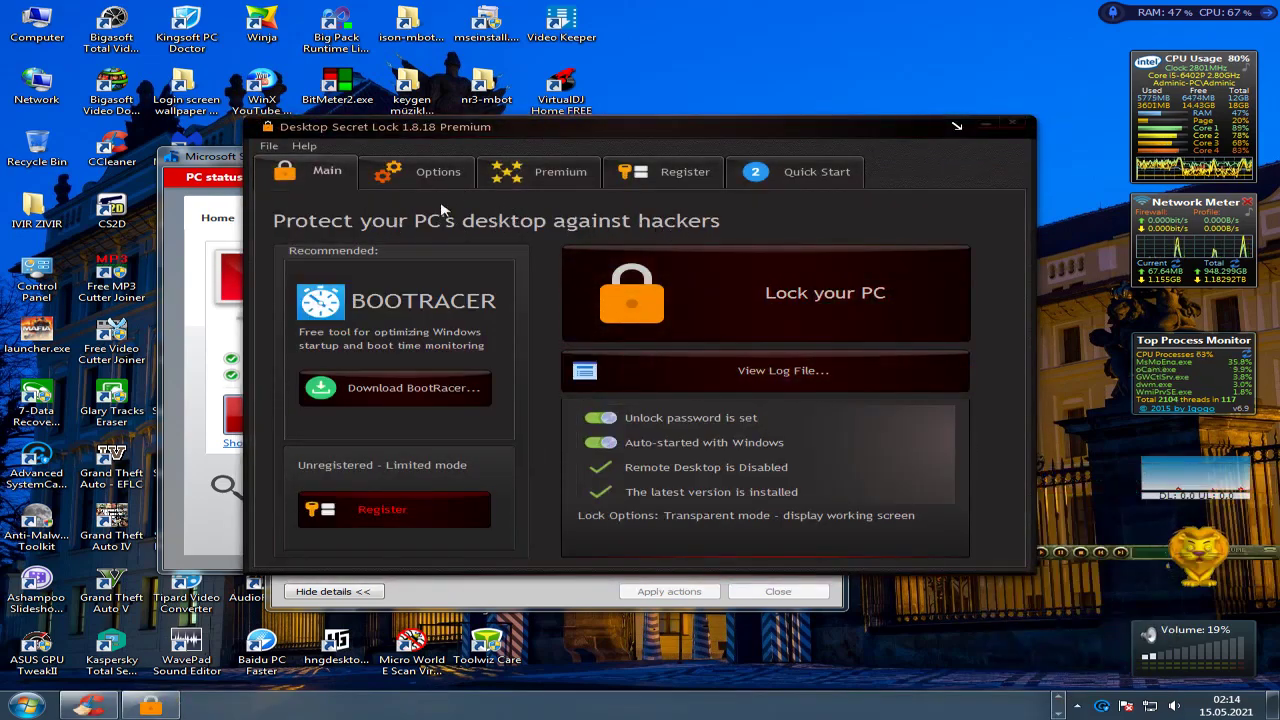
{"action": "left_click", "coordinate": [420, 178]}
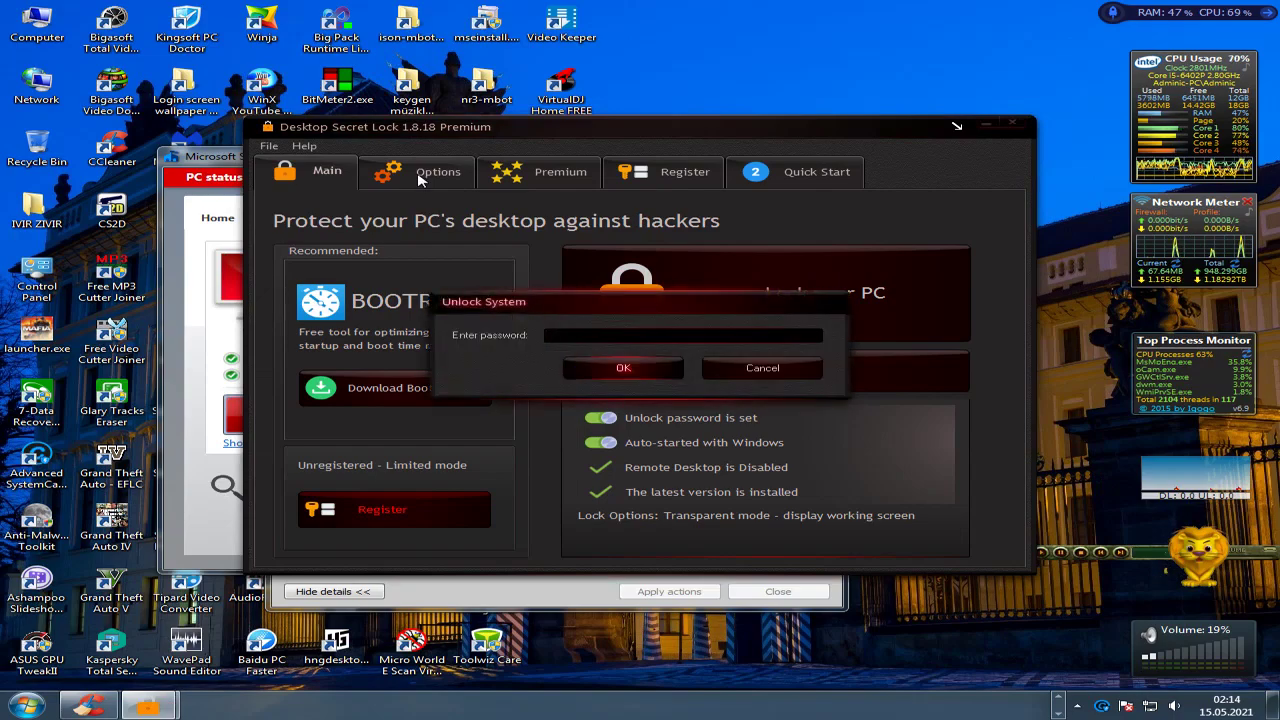
{"action": "left_click", "coordinate": [762, 368]}
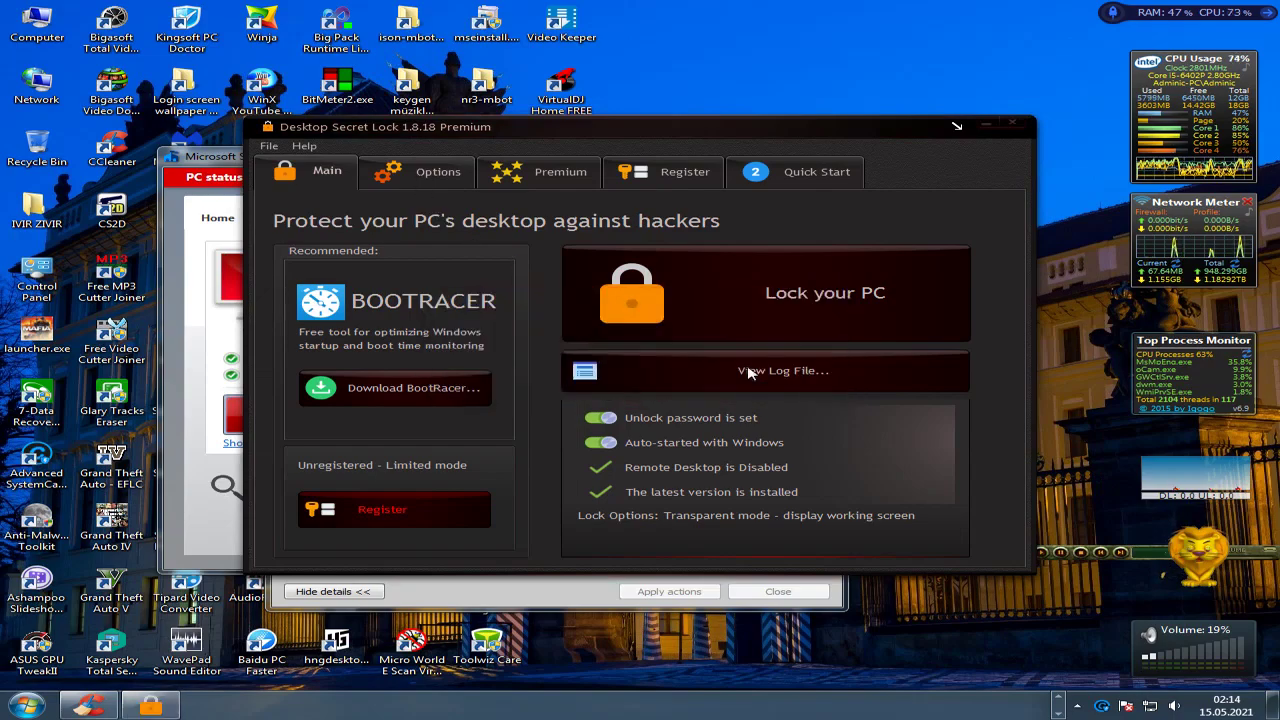
- Examine Desktop Secret Lock's Premium features, including Bonus, Anti-keylogger, Alerts and Actions, retry its Options without a password, and hide its window
{"action": "left_click", "coordinate": [537, 178]}
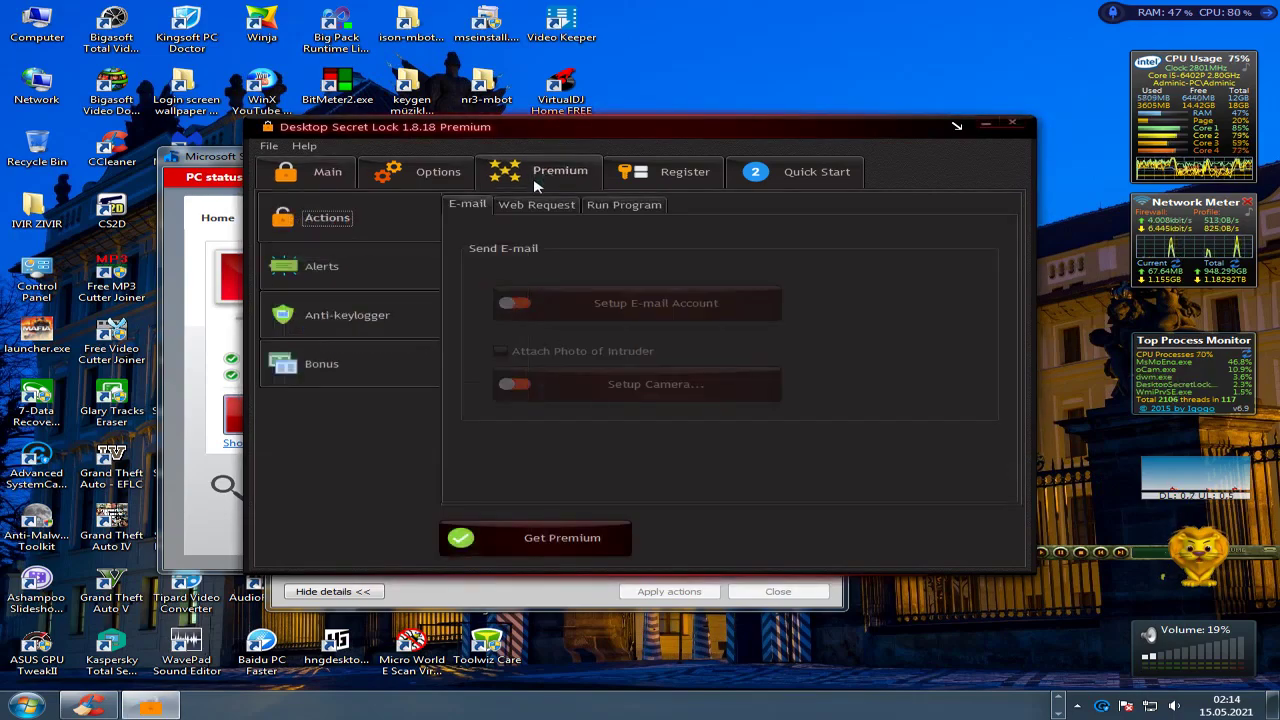
{"action": "left_click", "coordinate": [362, 372]}
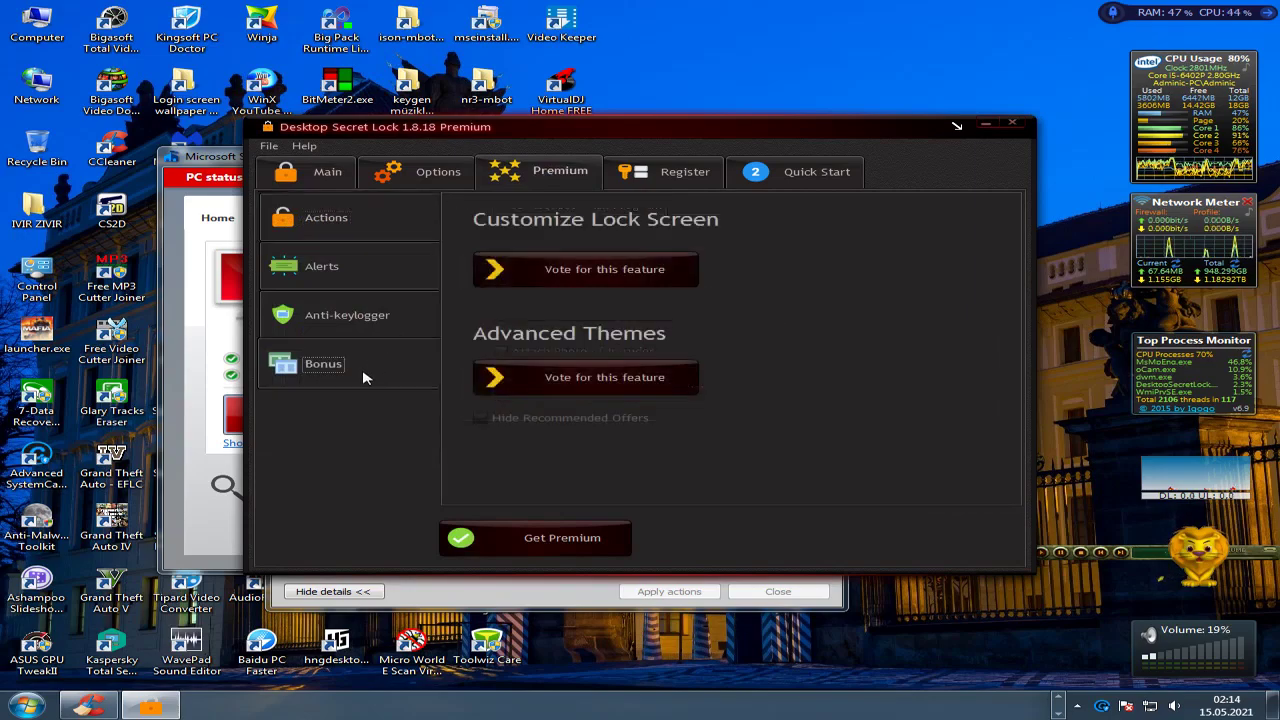
{"action": "left_click", "coordinate": [367, 317]}
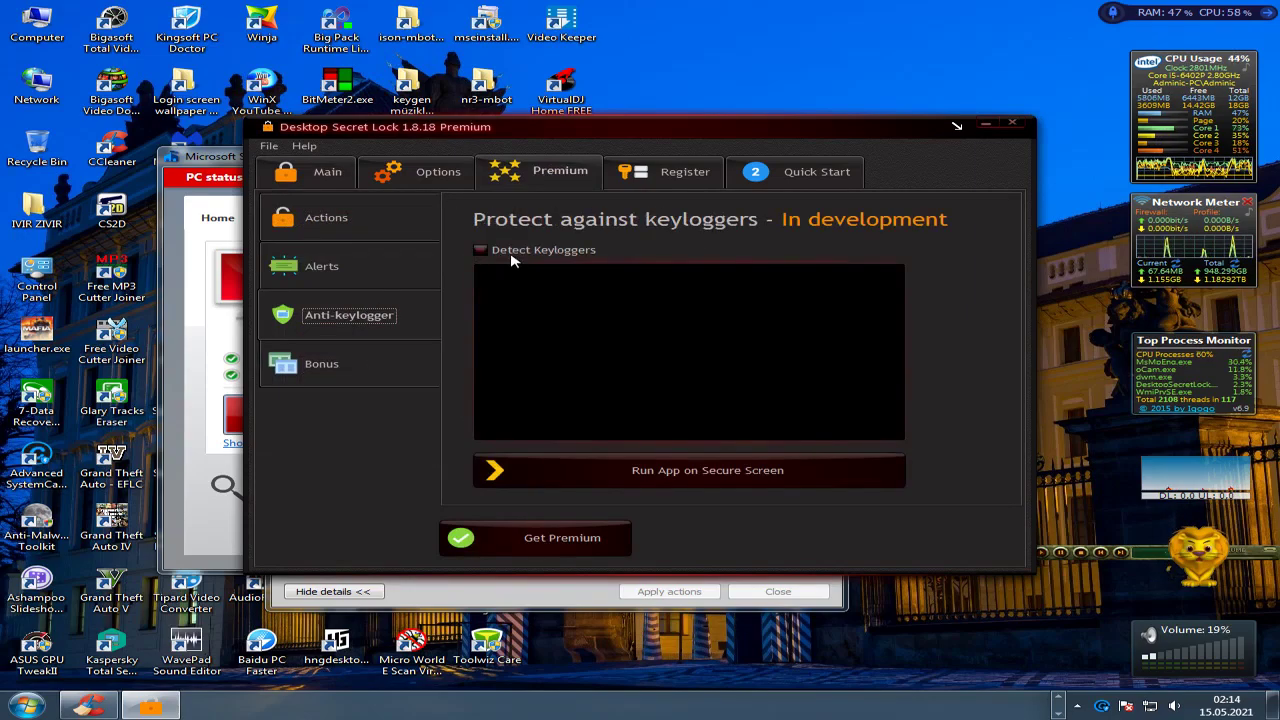
{"action": "left_click", "coordinate": [352, 279]}
{"action": "left_click", "coordinate": [356, 228]}
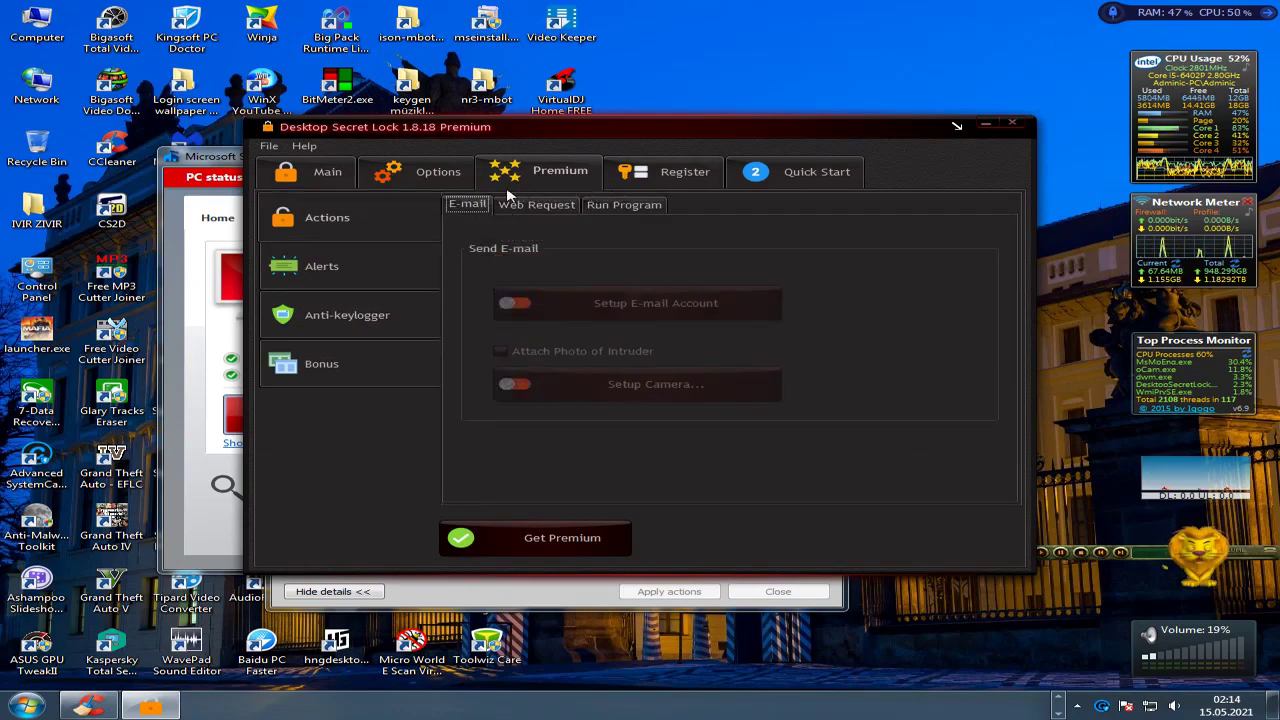
{"action": "left_click", "coordinate": [410, 178]}
{"action": "left_click", "coordinate": [758, 367]}
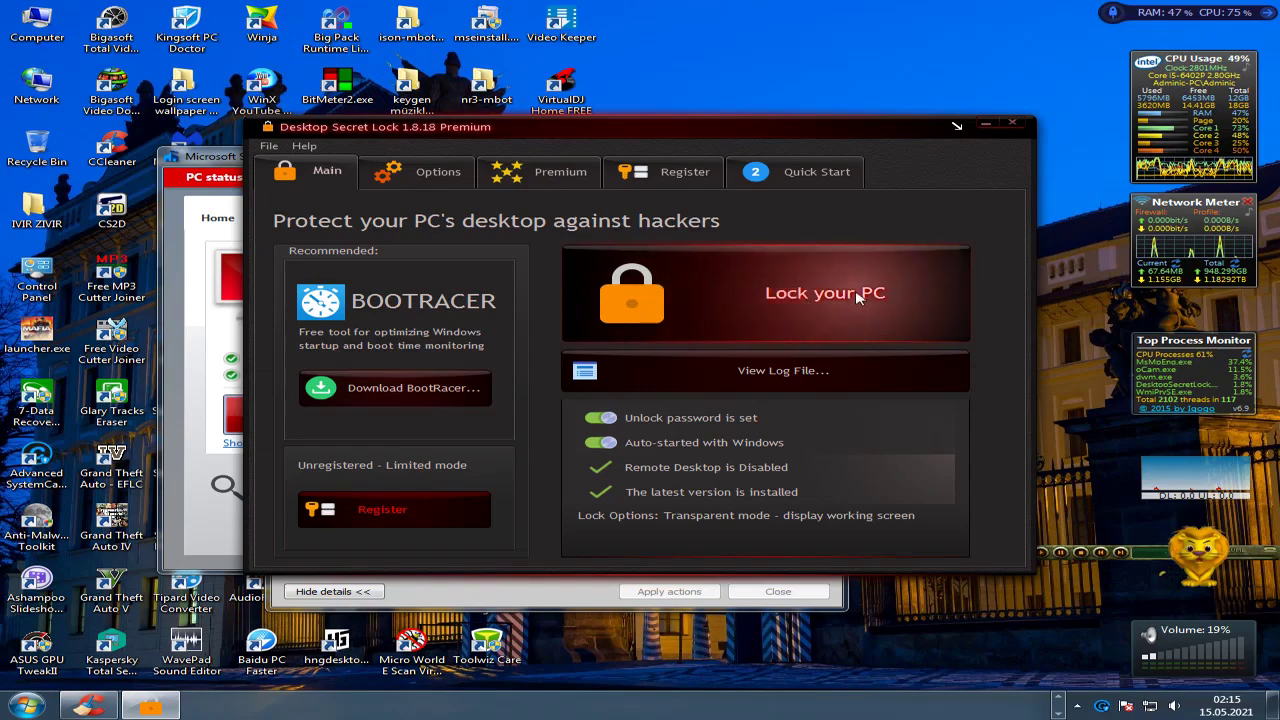
{"action": "left_click", "coordinate": [957, 128]}
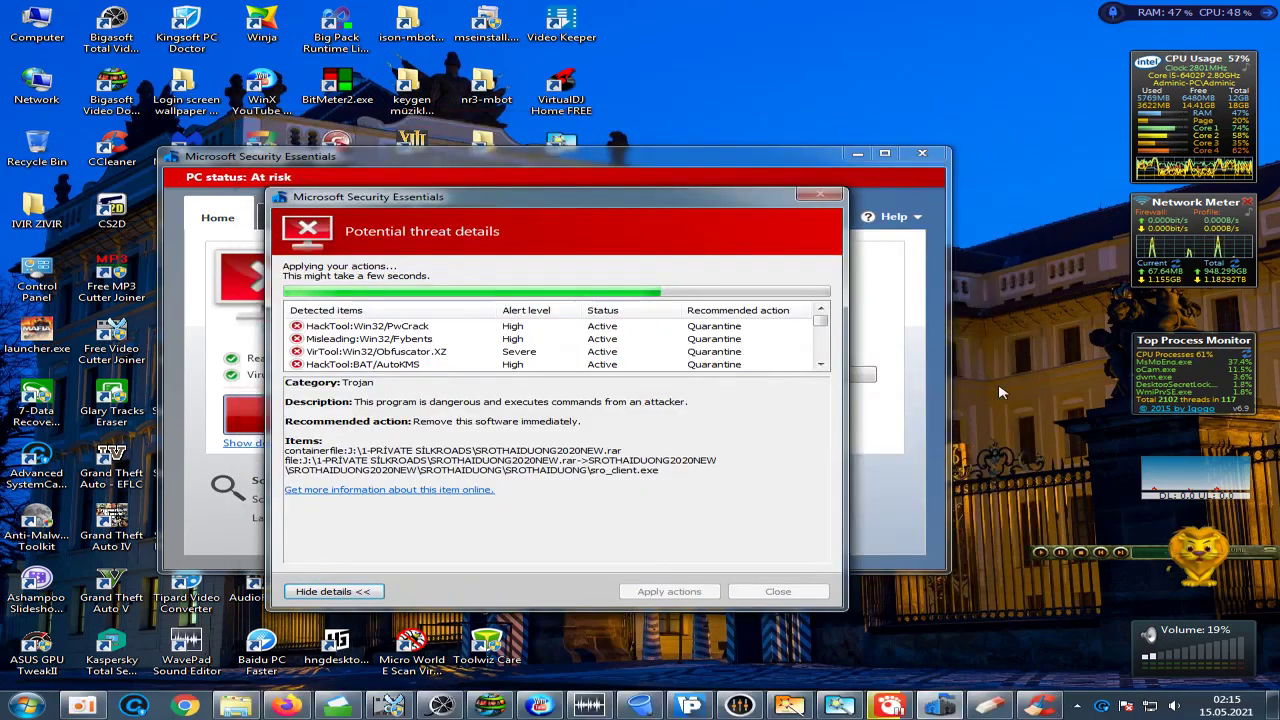
- Switch to GlassWire and view its Alerts list
{"action": "left_click", "coordinate": [1077, 706]}
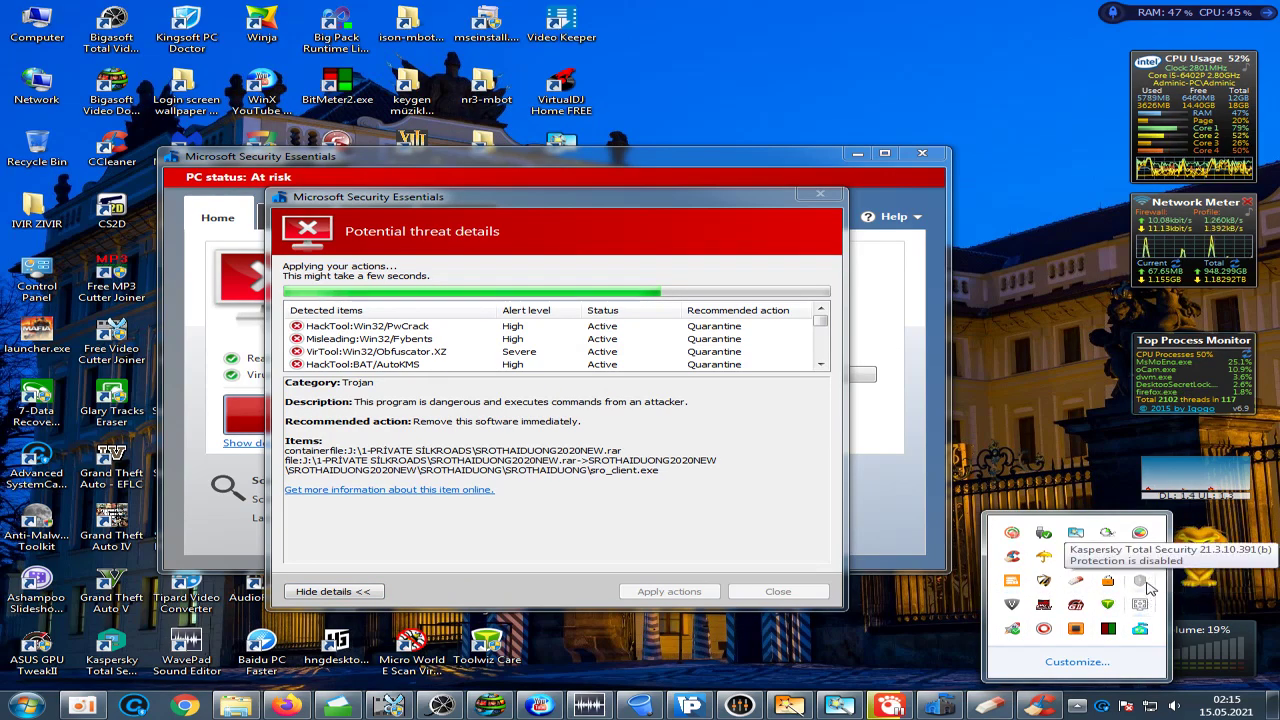
{"action": "right_click", "coordinate": [1143, 537]}
{"action": "left_click", "coordinate": [1120, 248]}
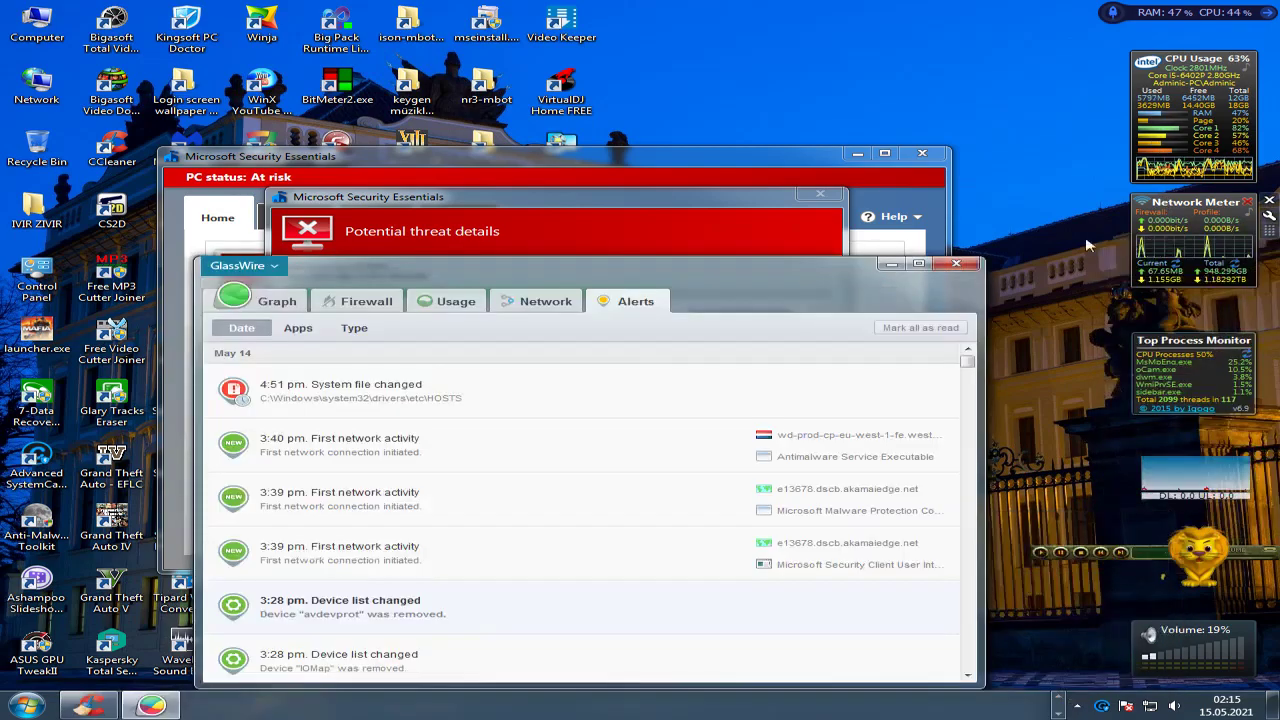